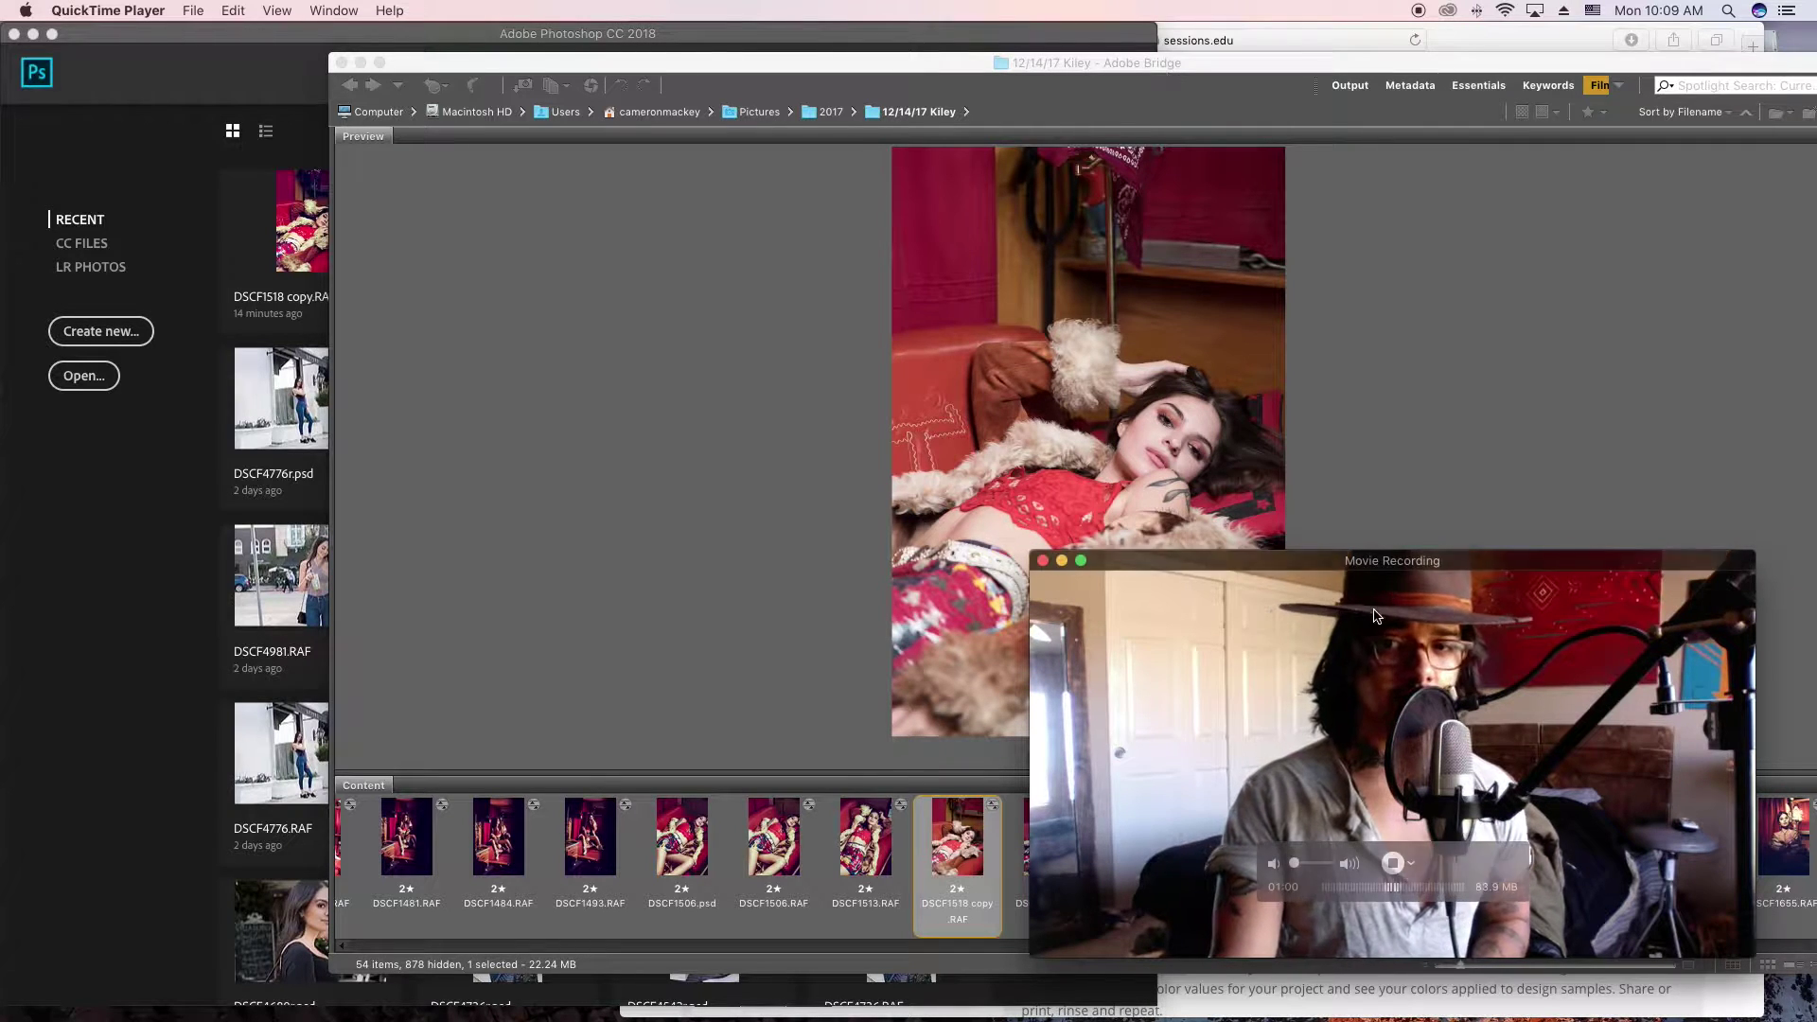
Step: Switch from the Bridge preview of DSCF1518 copy.RAF to the Color Calculator's #ff1e00 triad page
click(1137, 63)
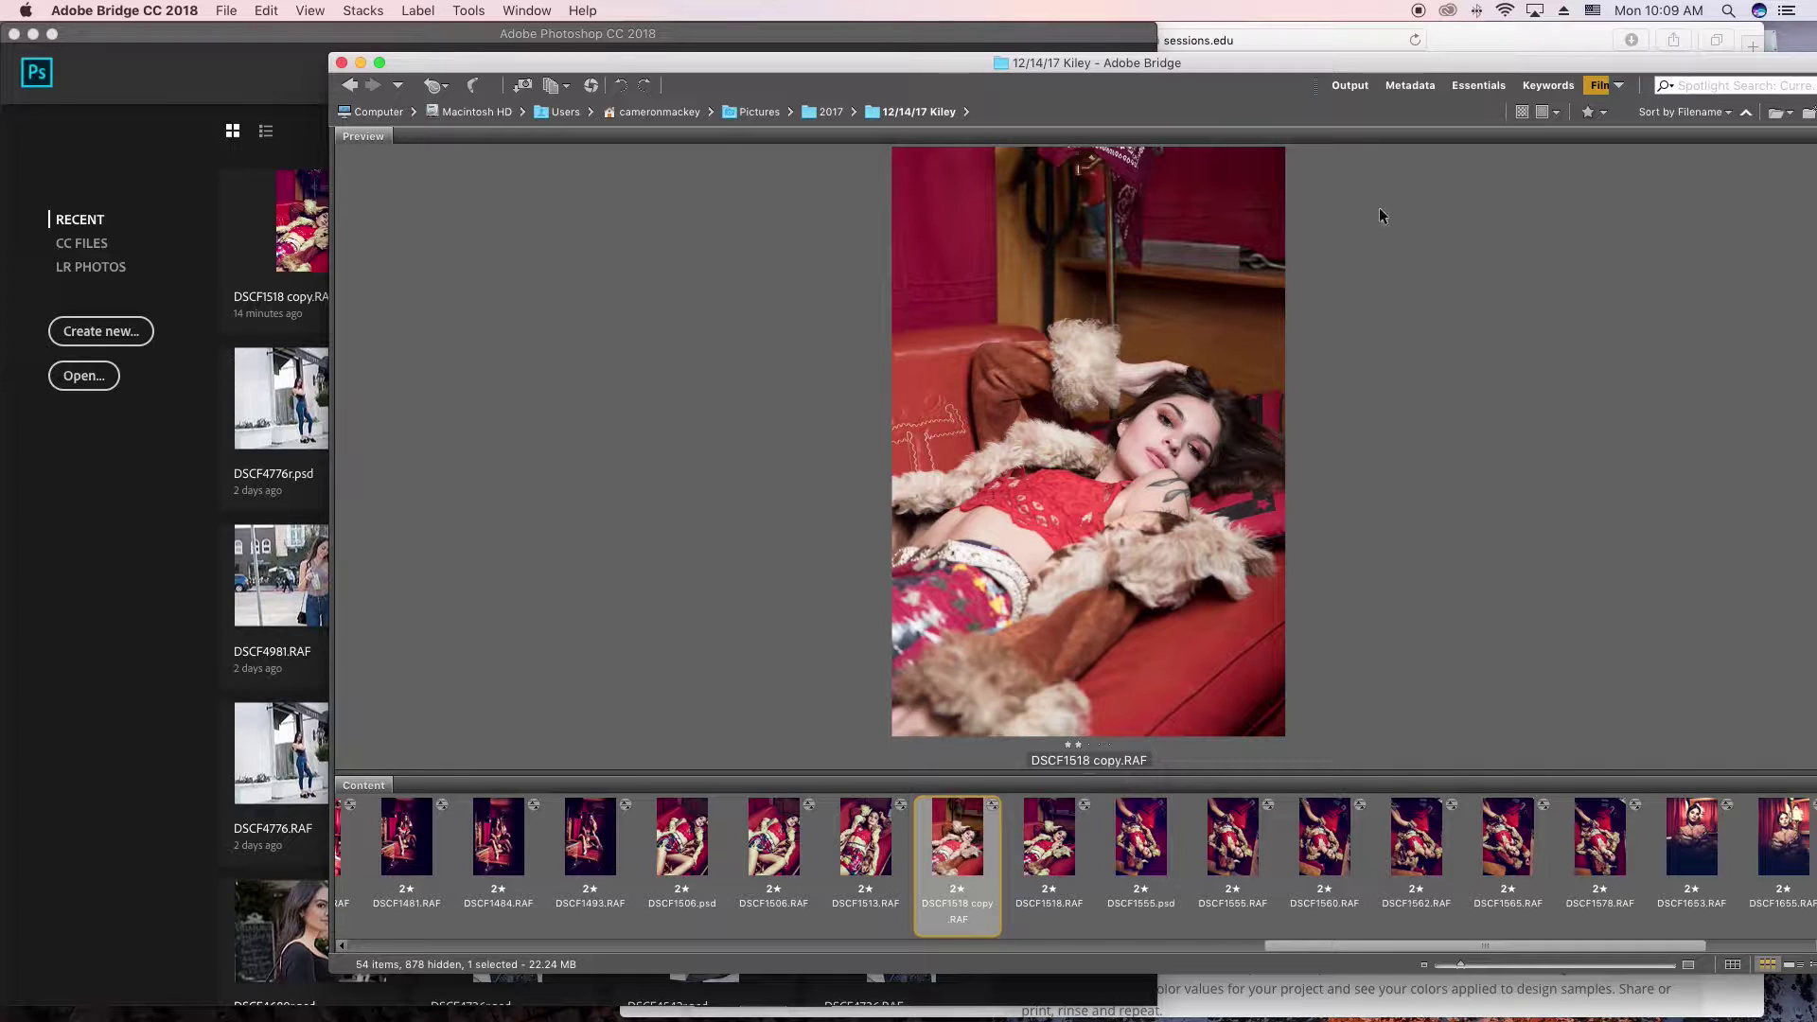
click(1256, 989)
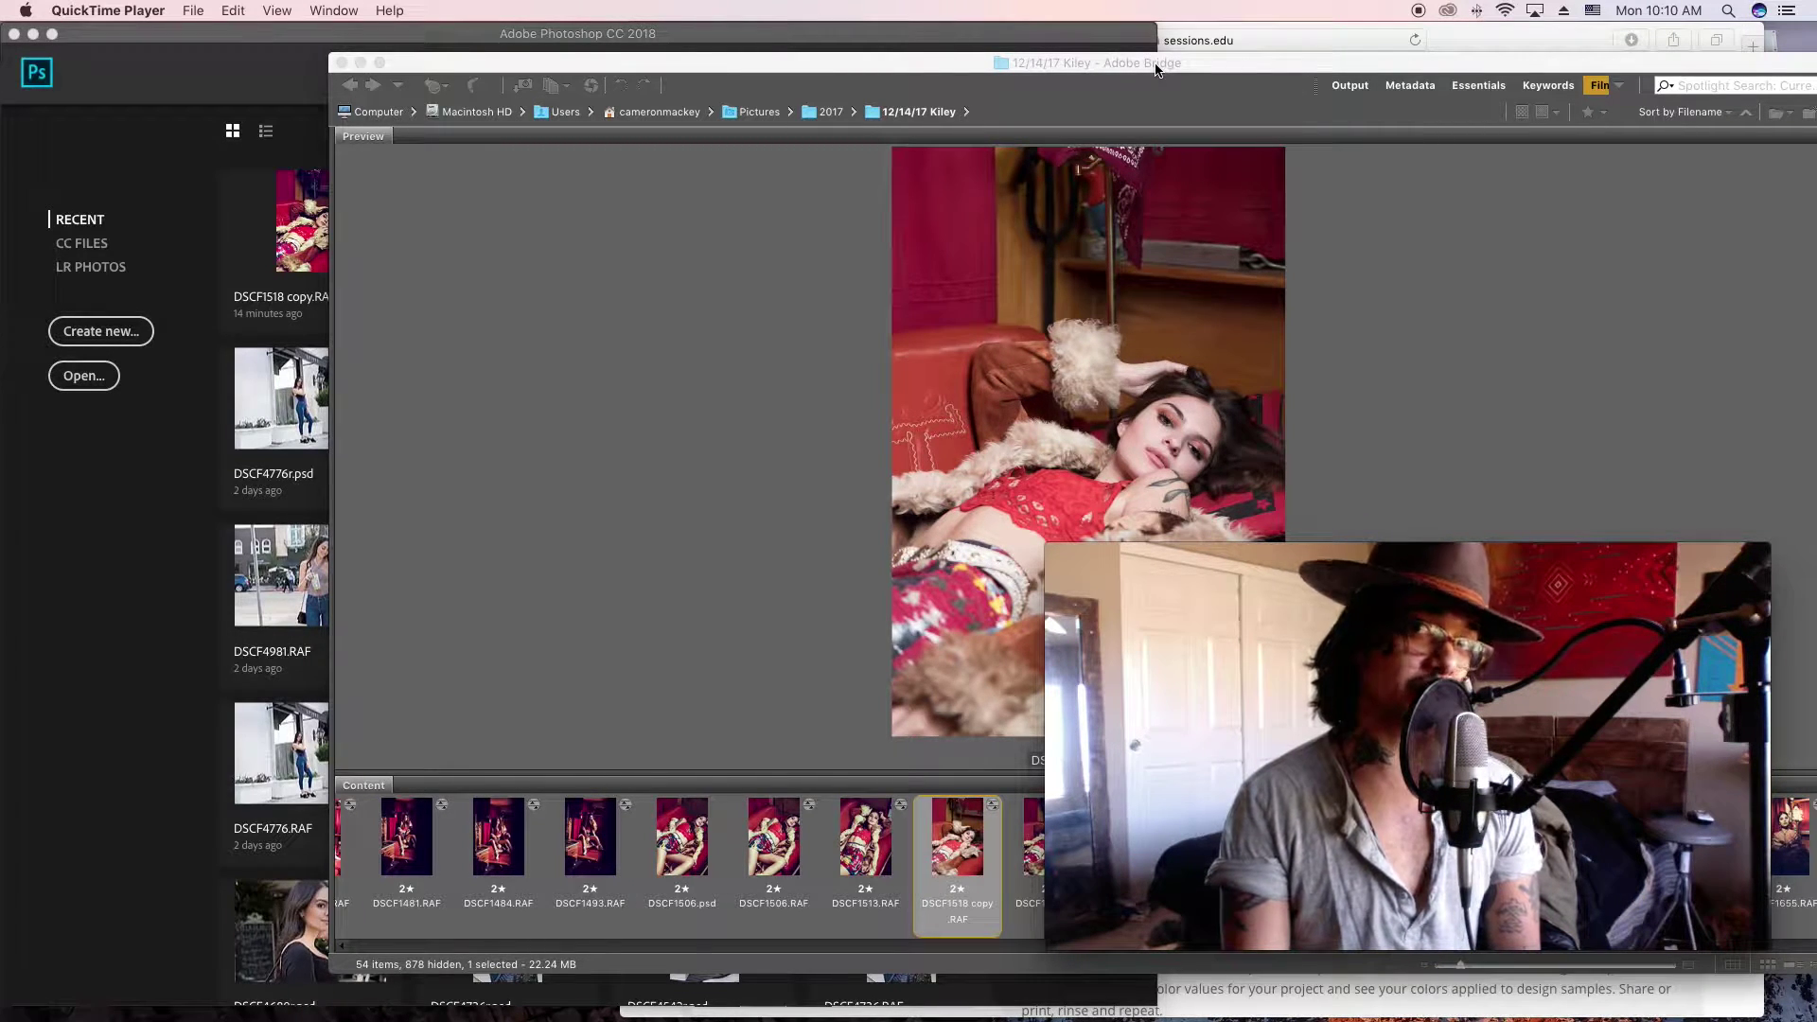
drag(1330, 554, 308, 585)
click(1101, 62)
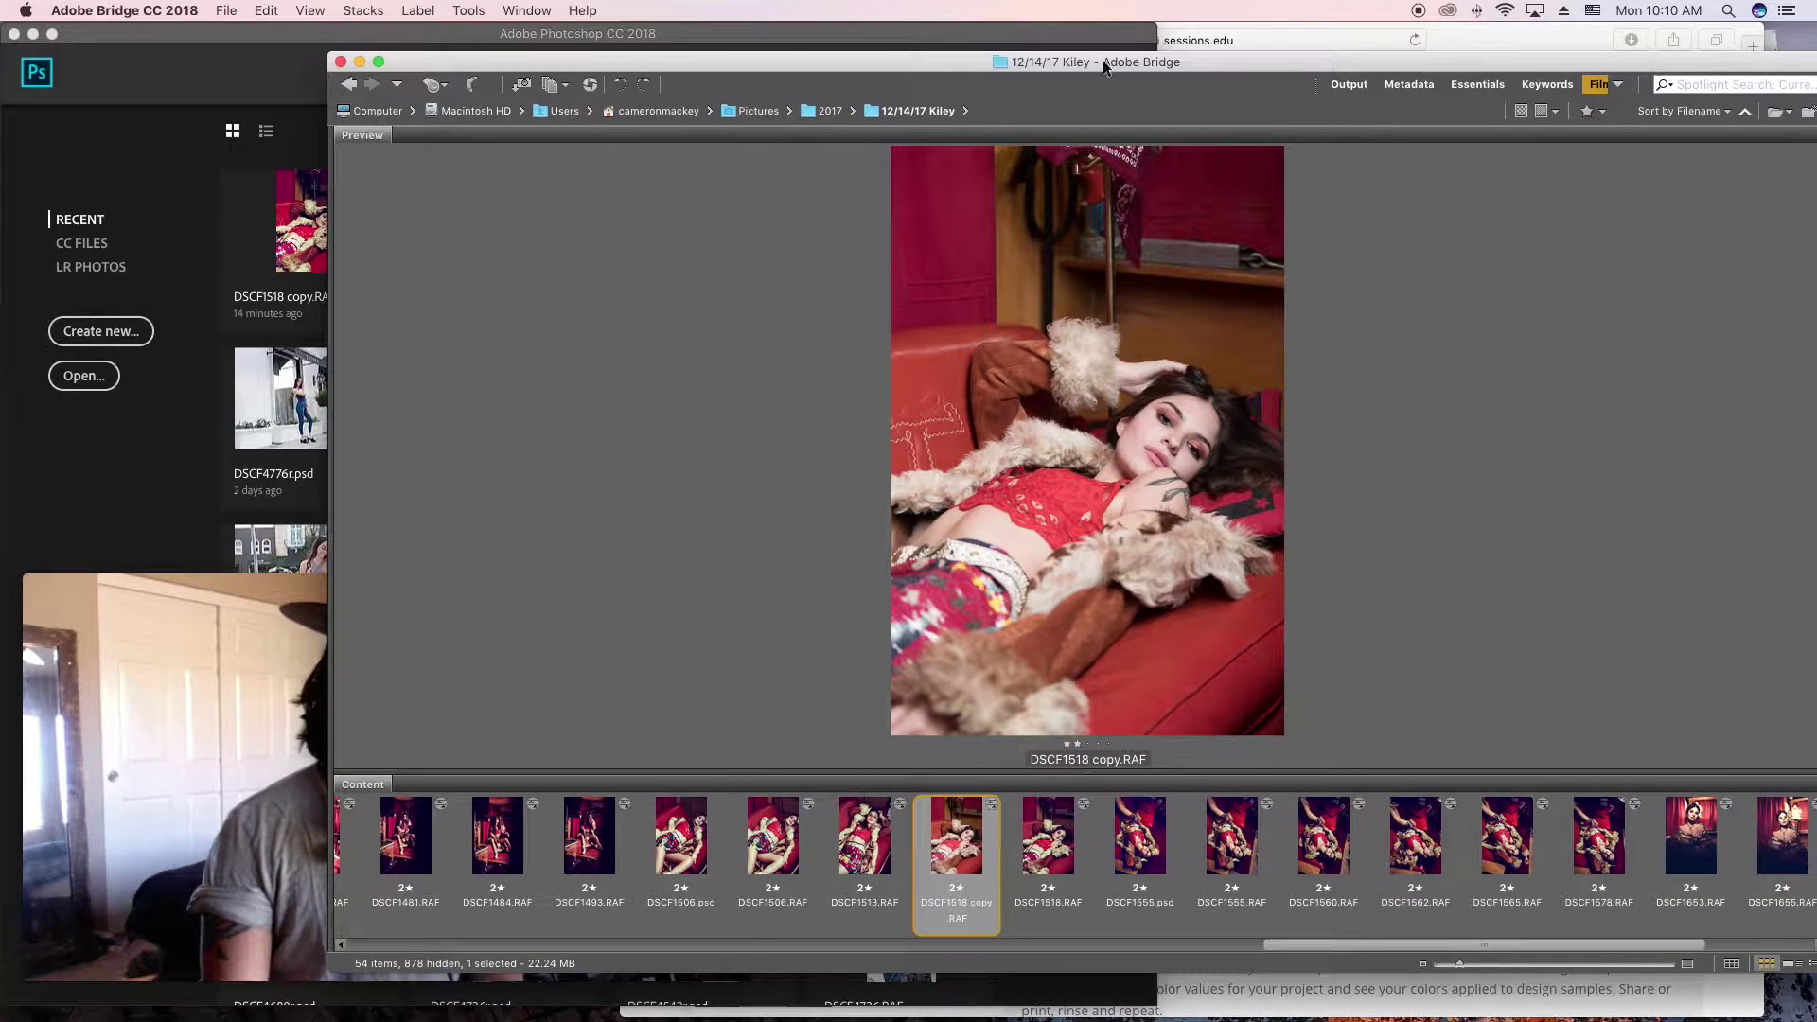
click(1467, 40)
click(236, 643)
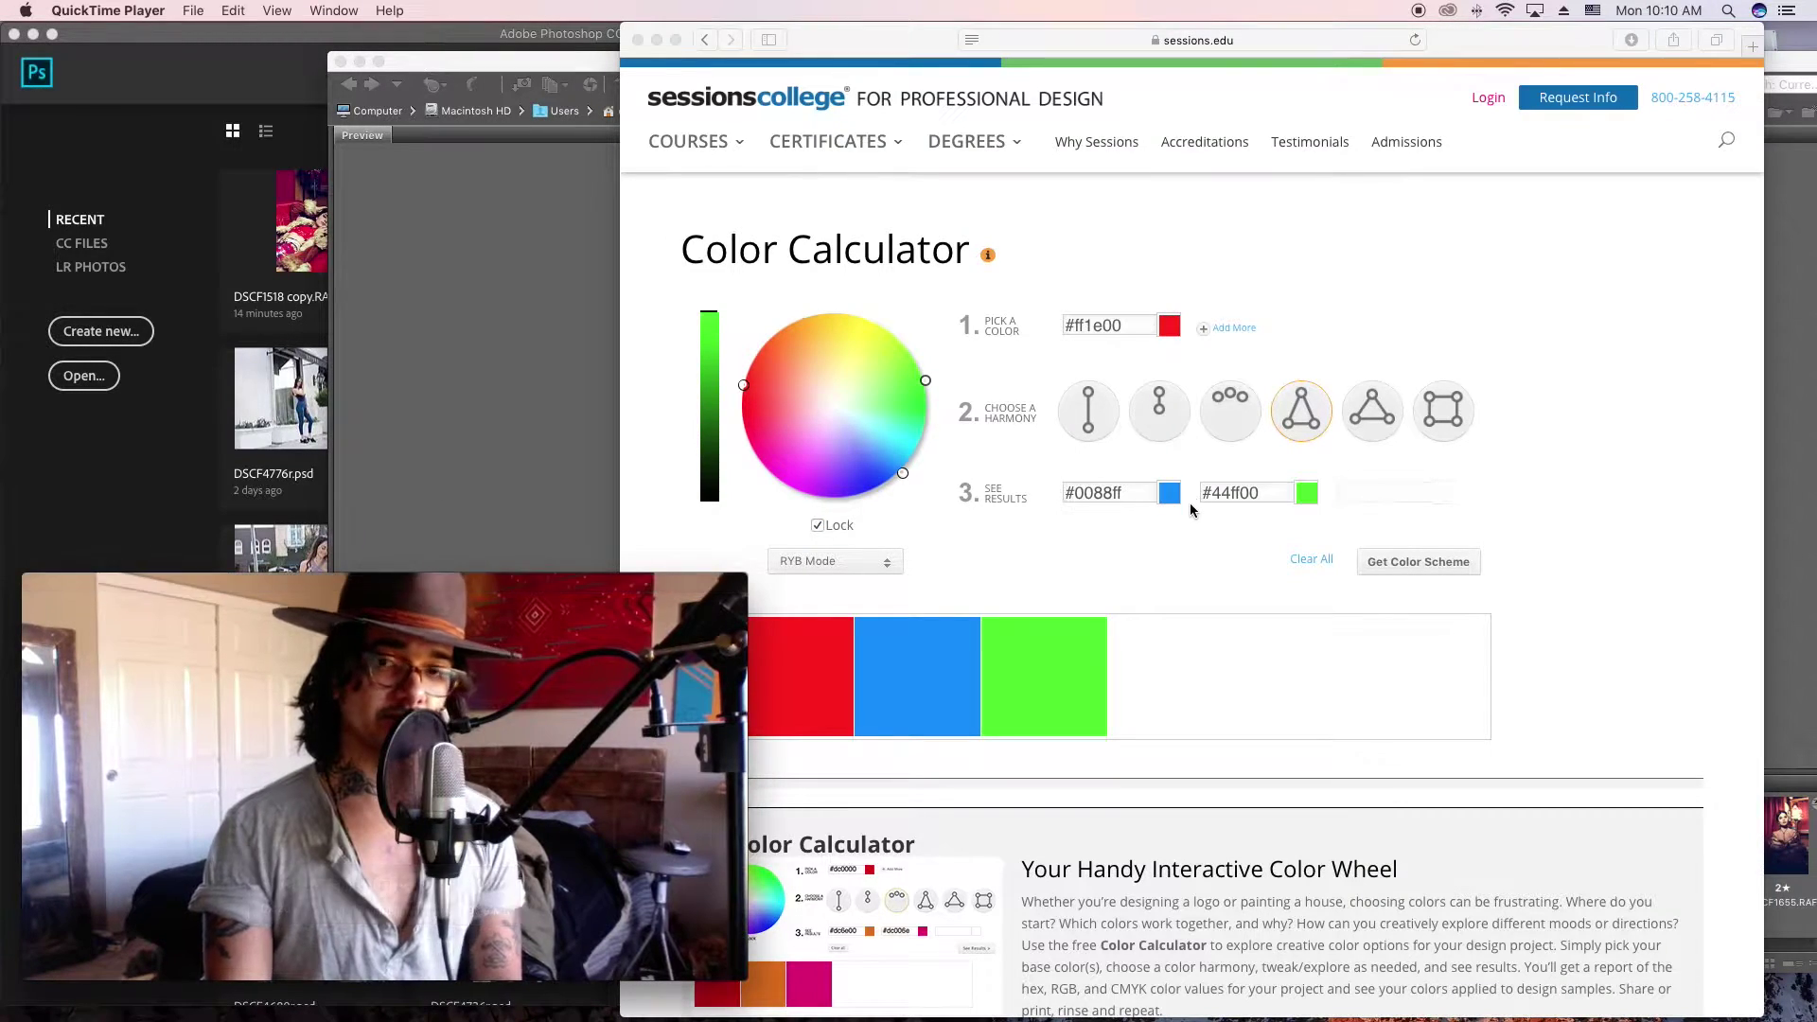
Step: Shift the Color Calculator window right and glance at Bridge before returning to the calculator
drag(946, 47, 983, 48)
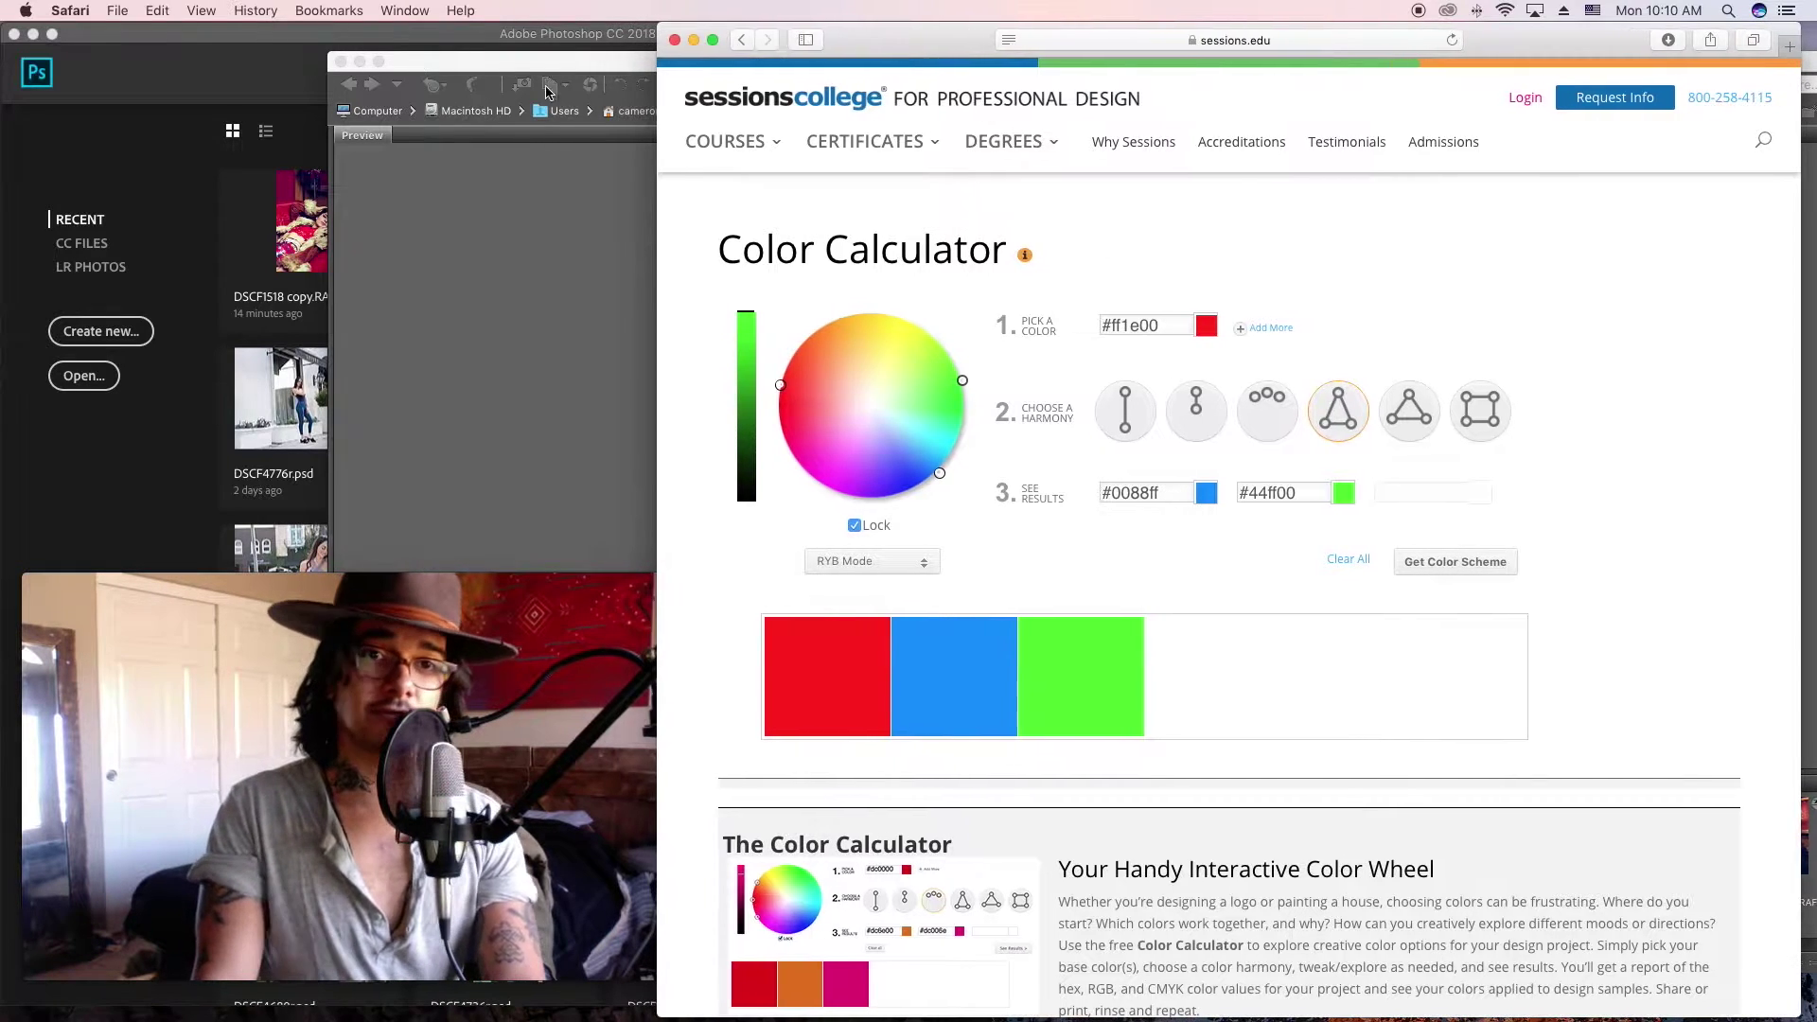
click(546, 63)
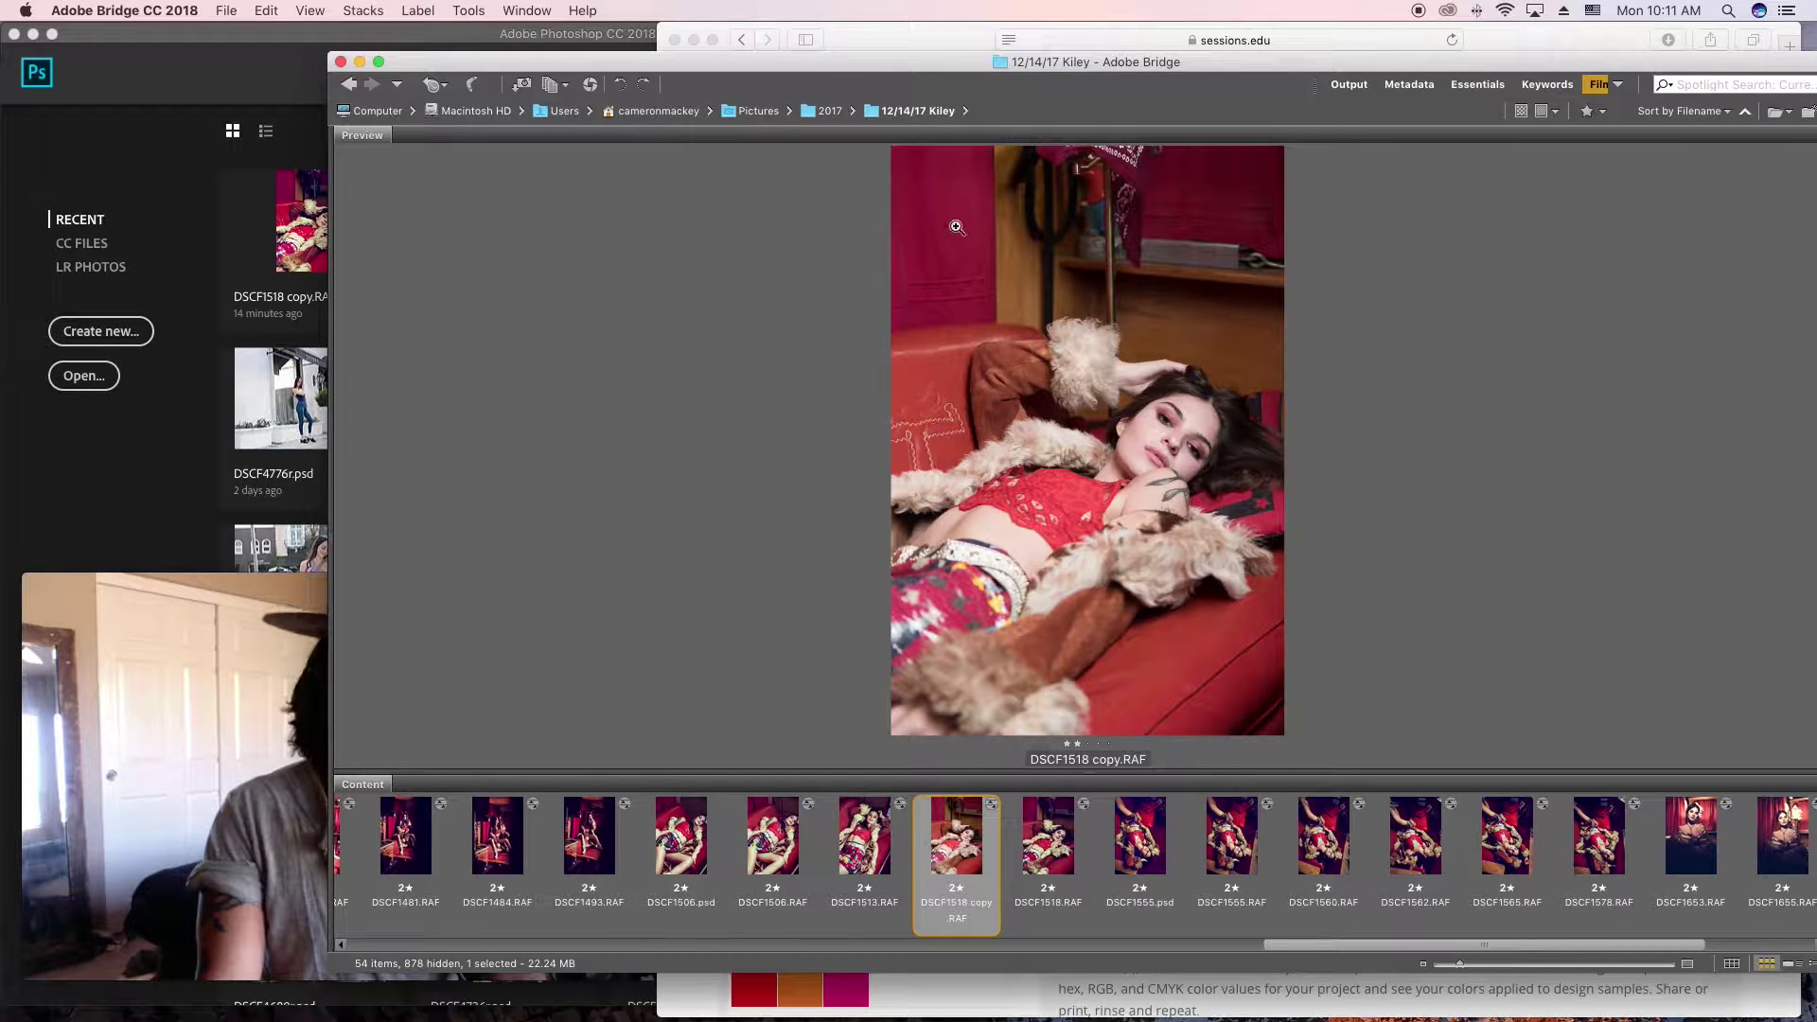
click(948, 37)
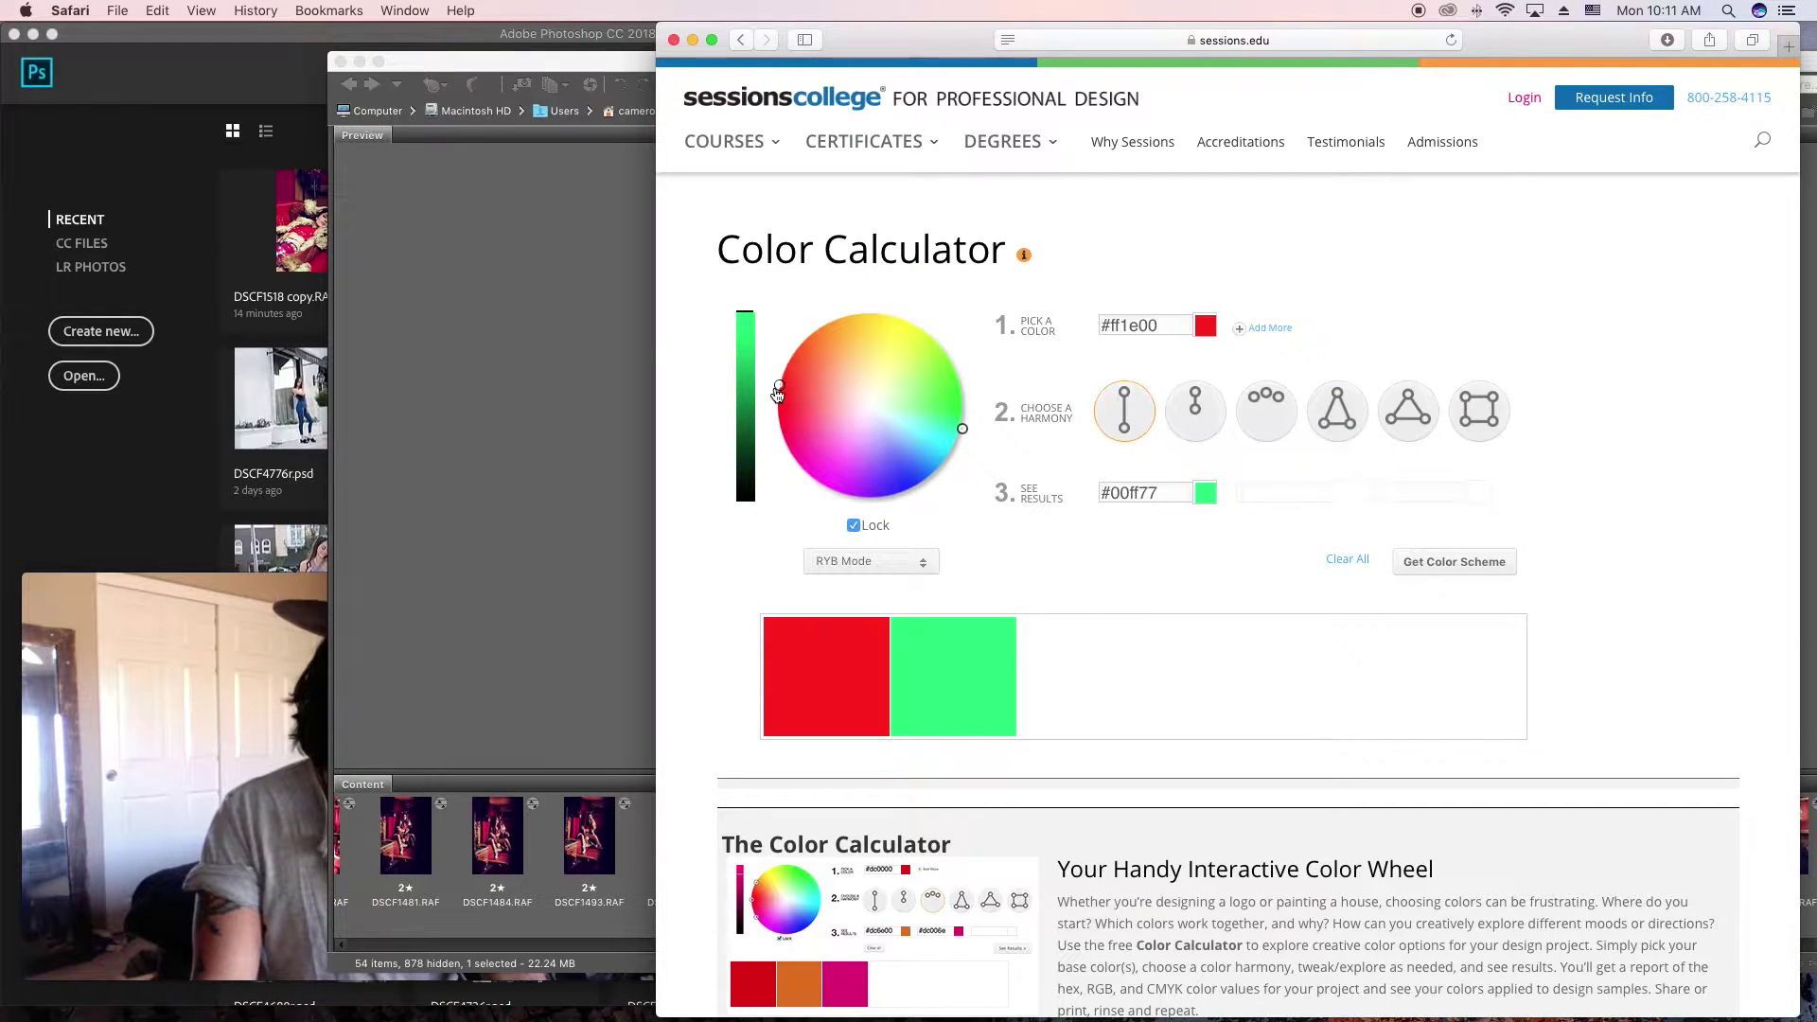
Step: Set base red #ff1a00 with split-complementary harmony (#009dff, #51ff00), then return to Bridge
drag(781, 392, 778, 387)
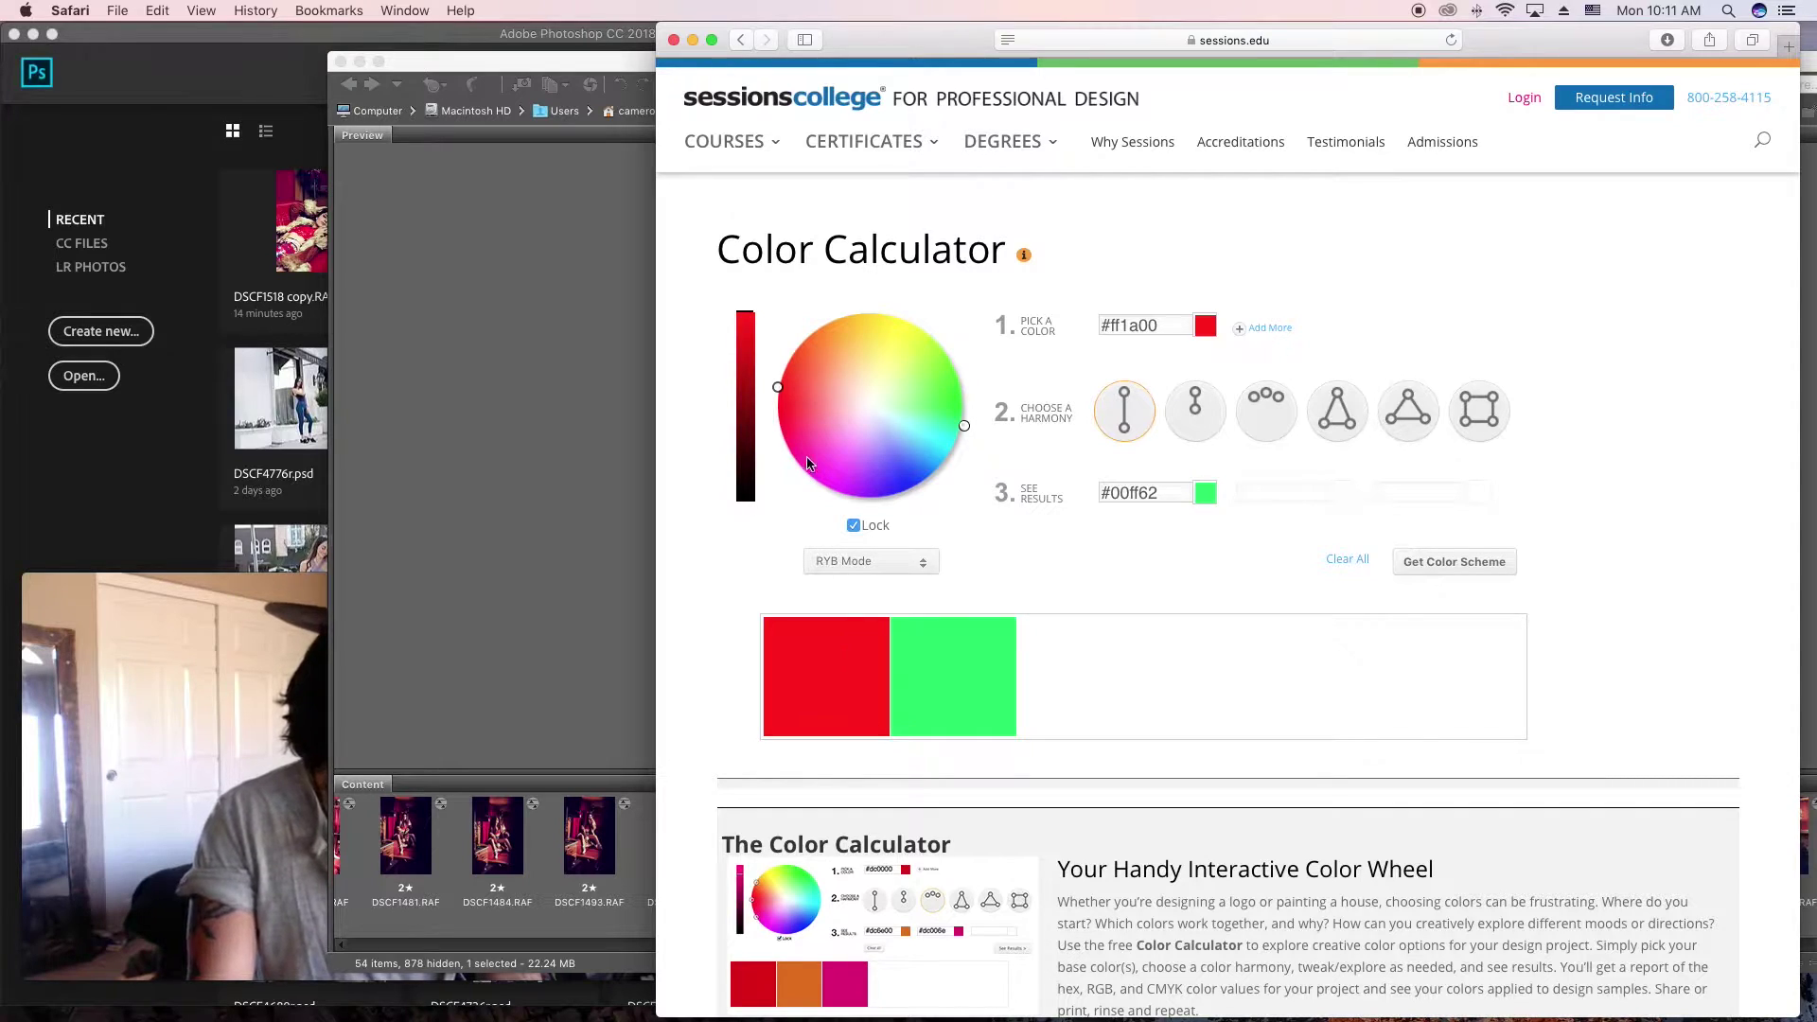
click(1333, 428)
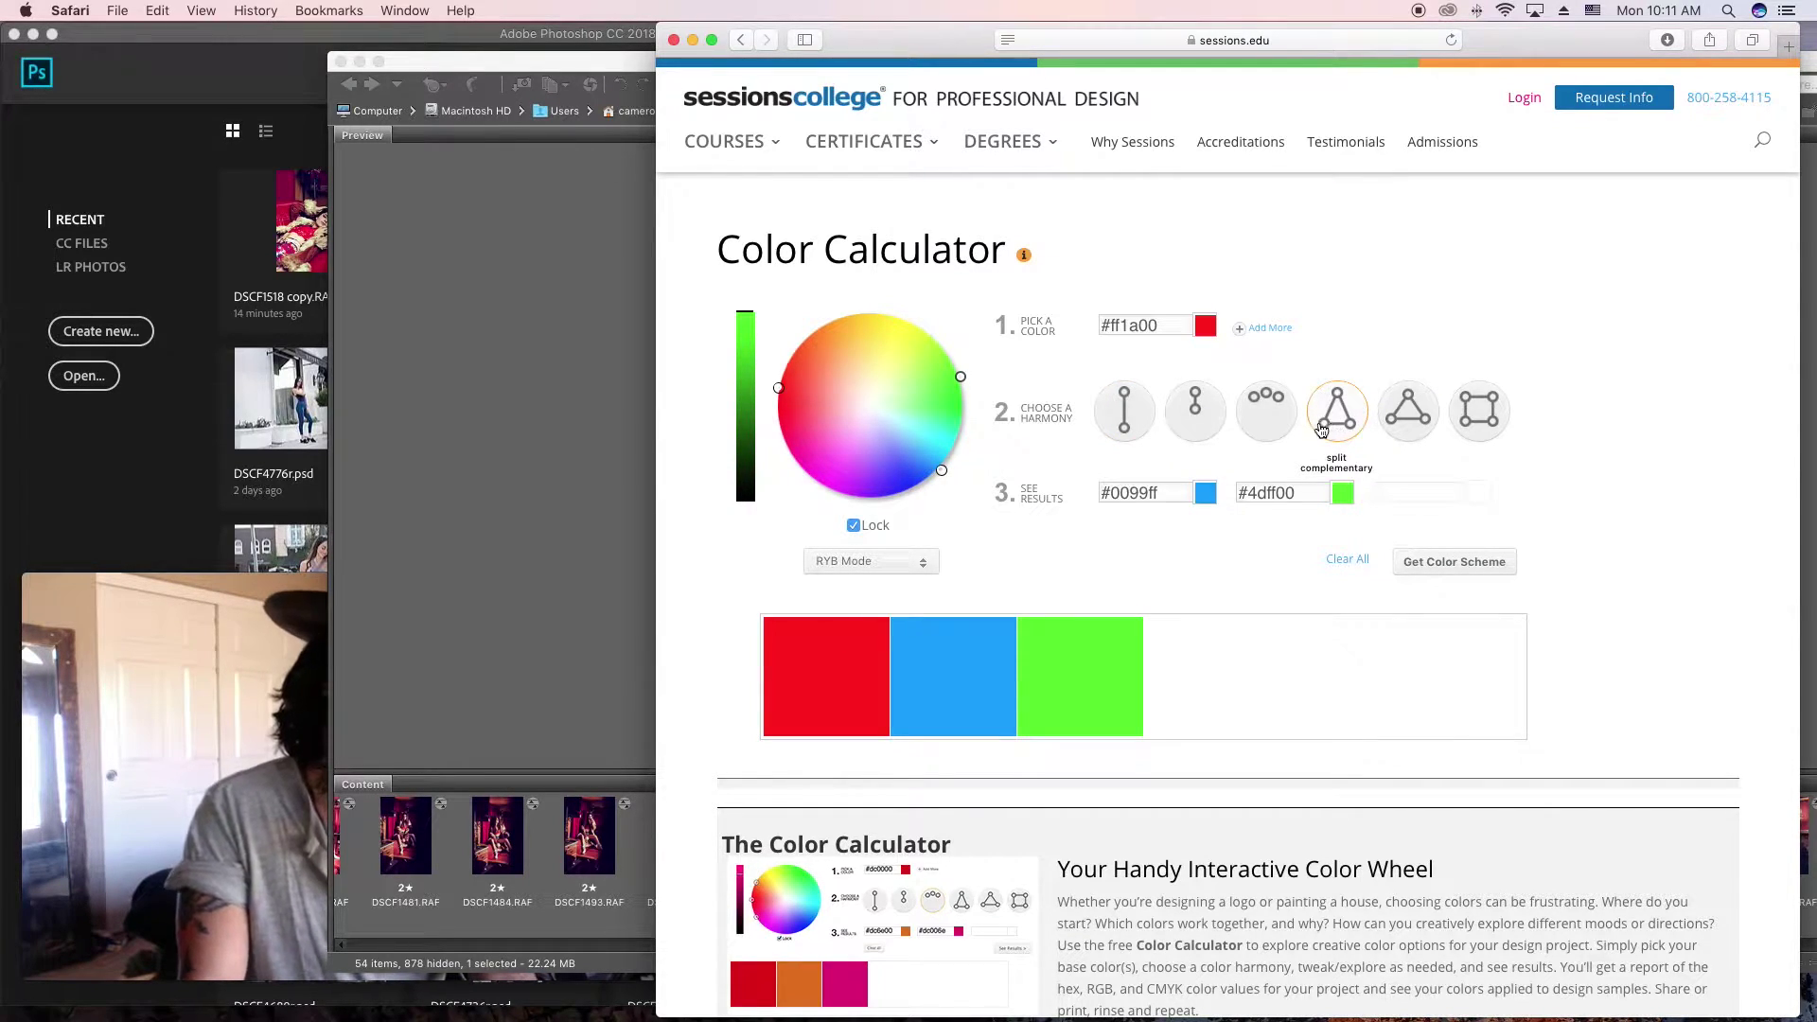
drag(778, 389, 778, 395)
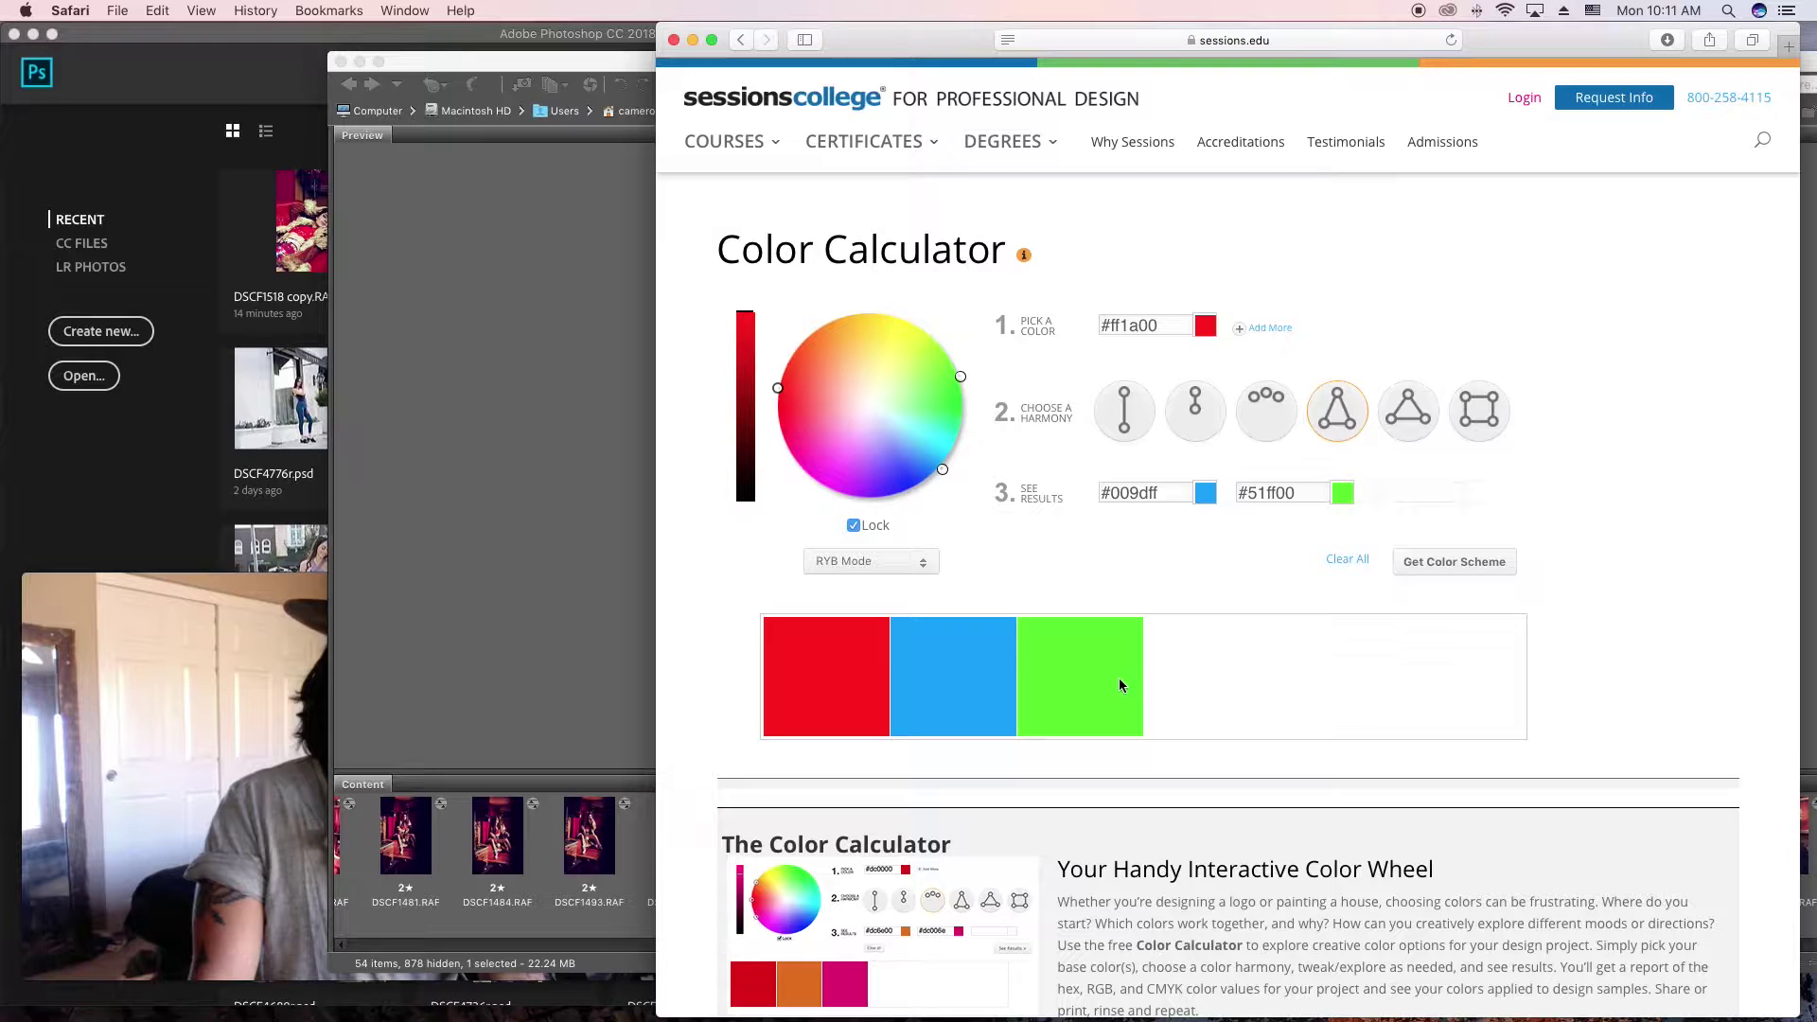
click(253, 593)
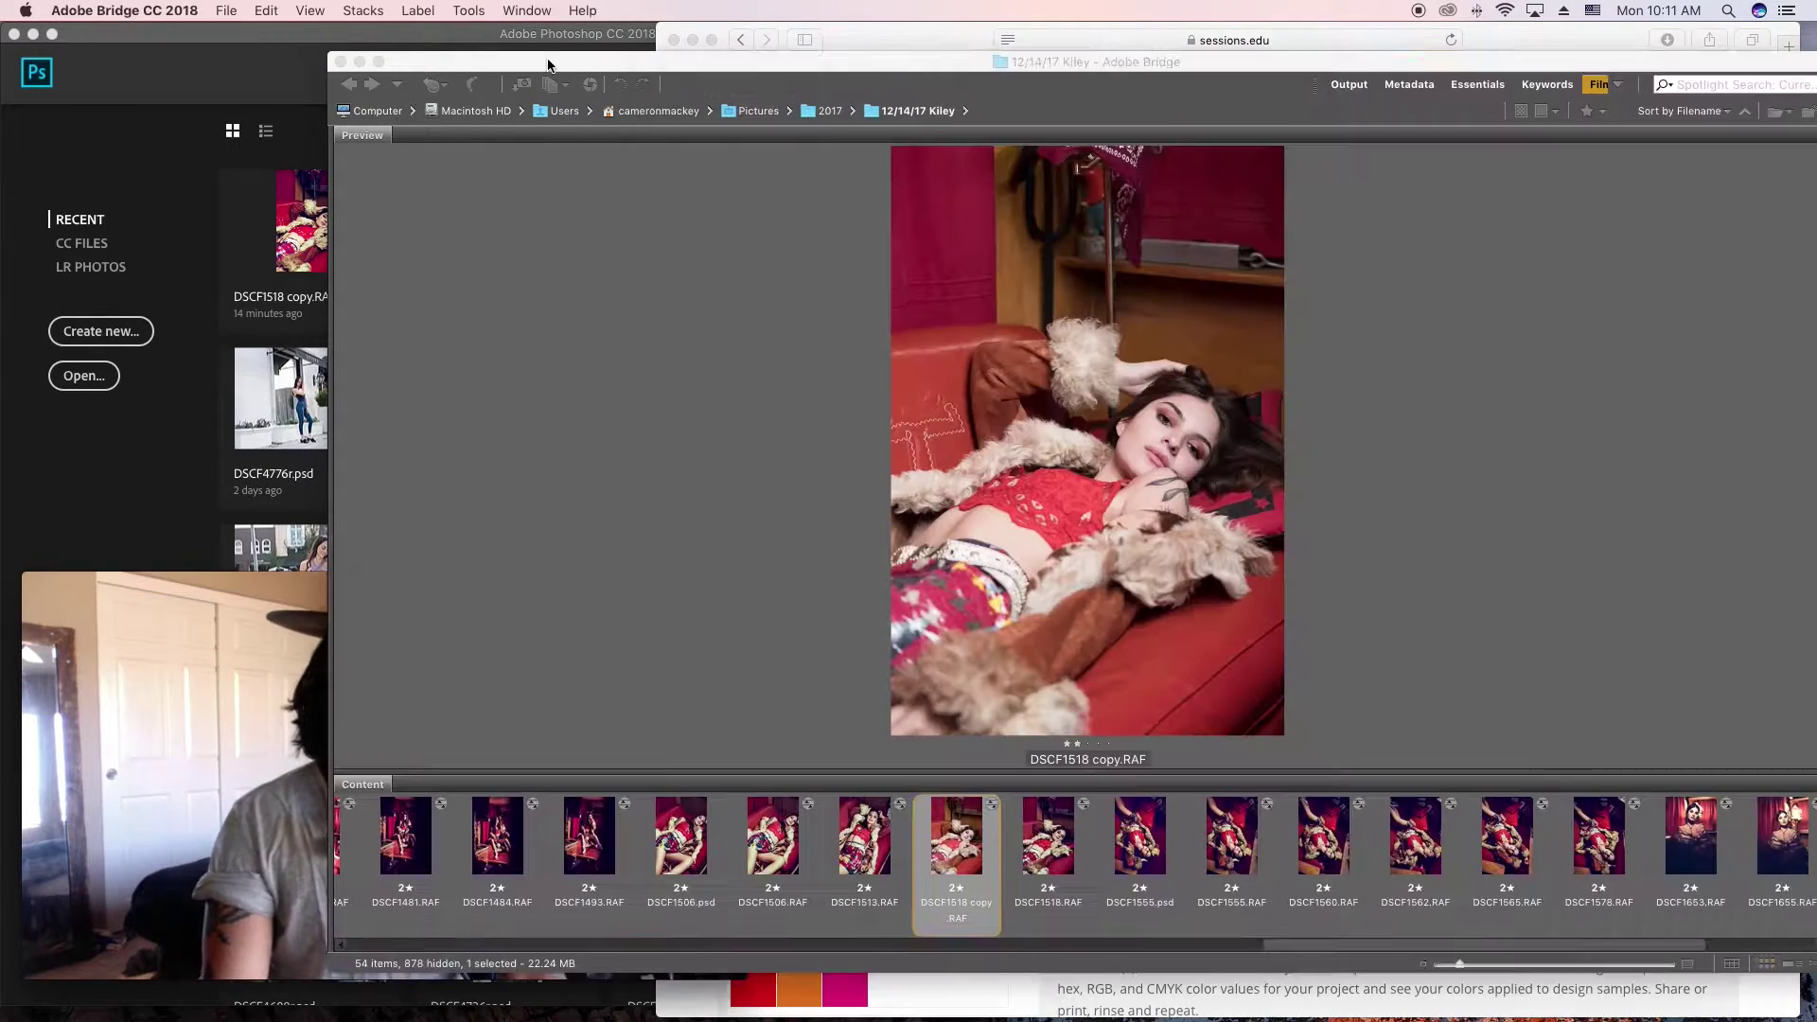
Step: Open DSCF1518 copy.RAF in Camera Raw and show Camera Calibration with the Adobe Standard profile
key(super+Tab)
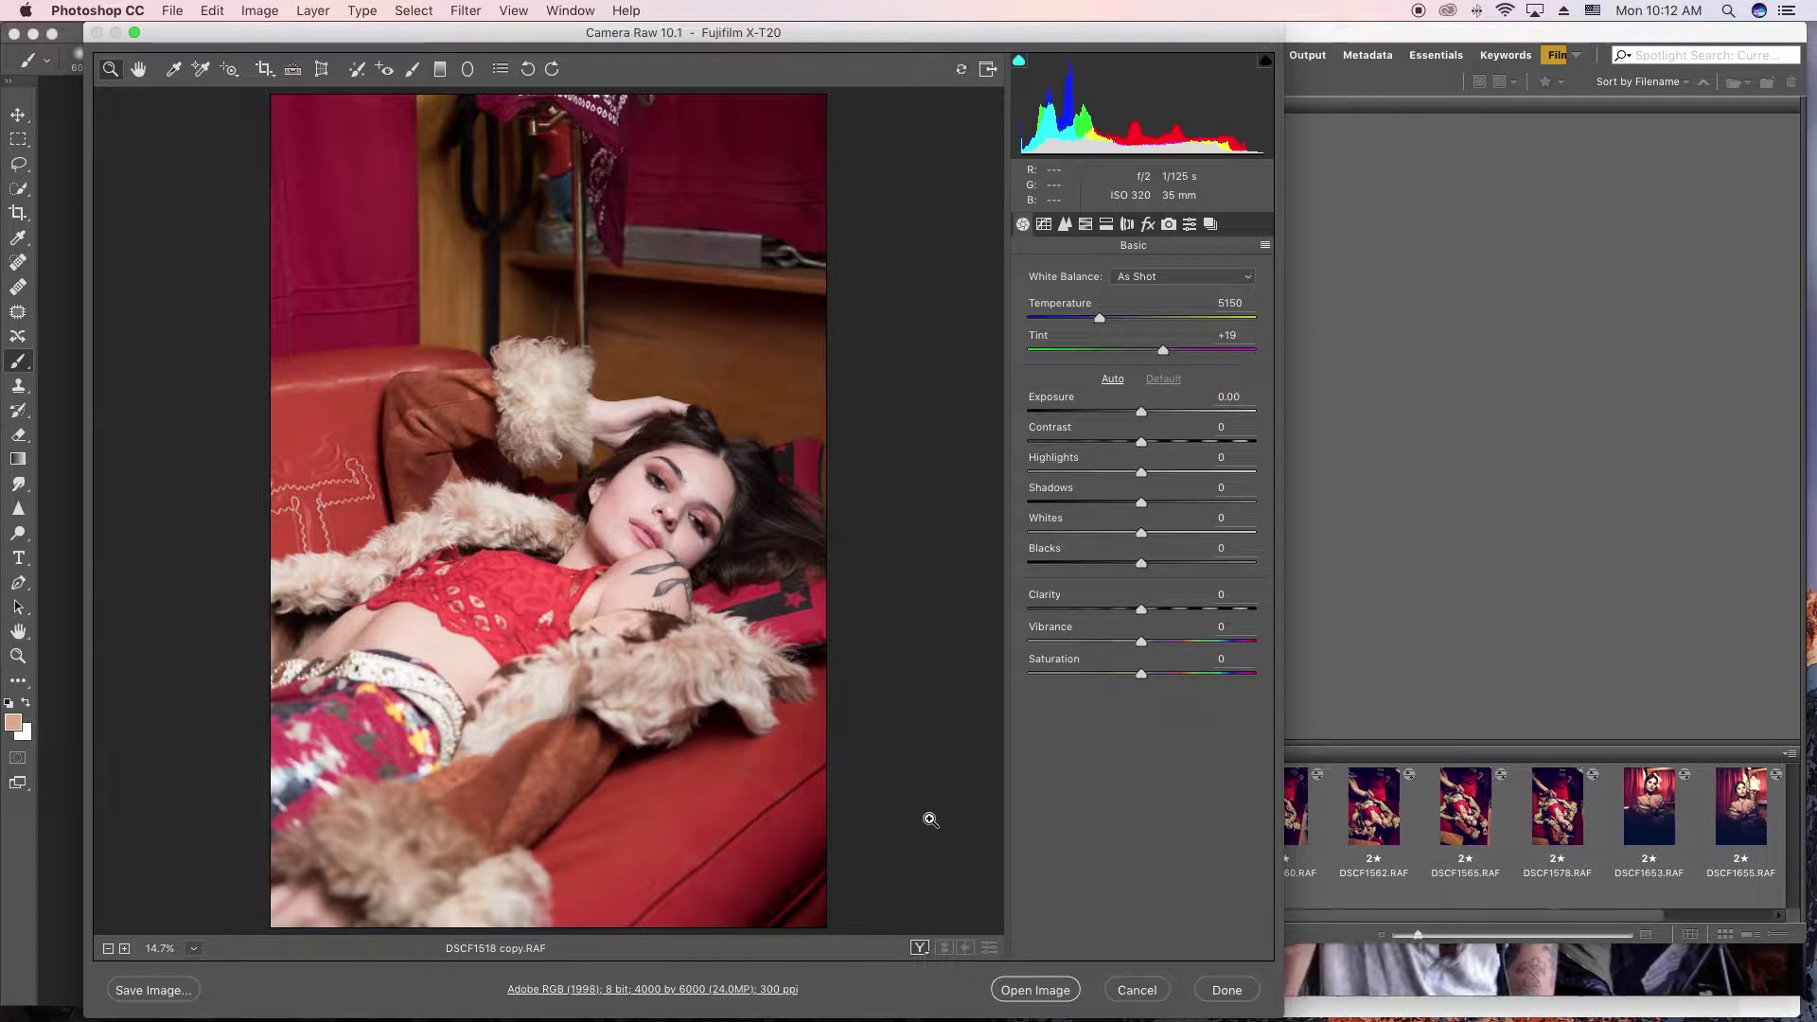
key(super+Tab)
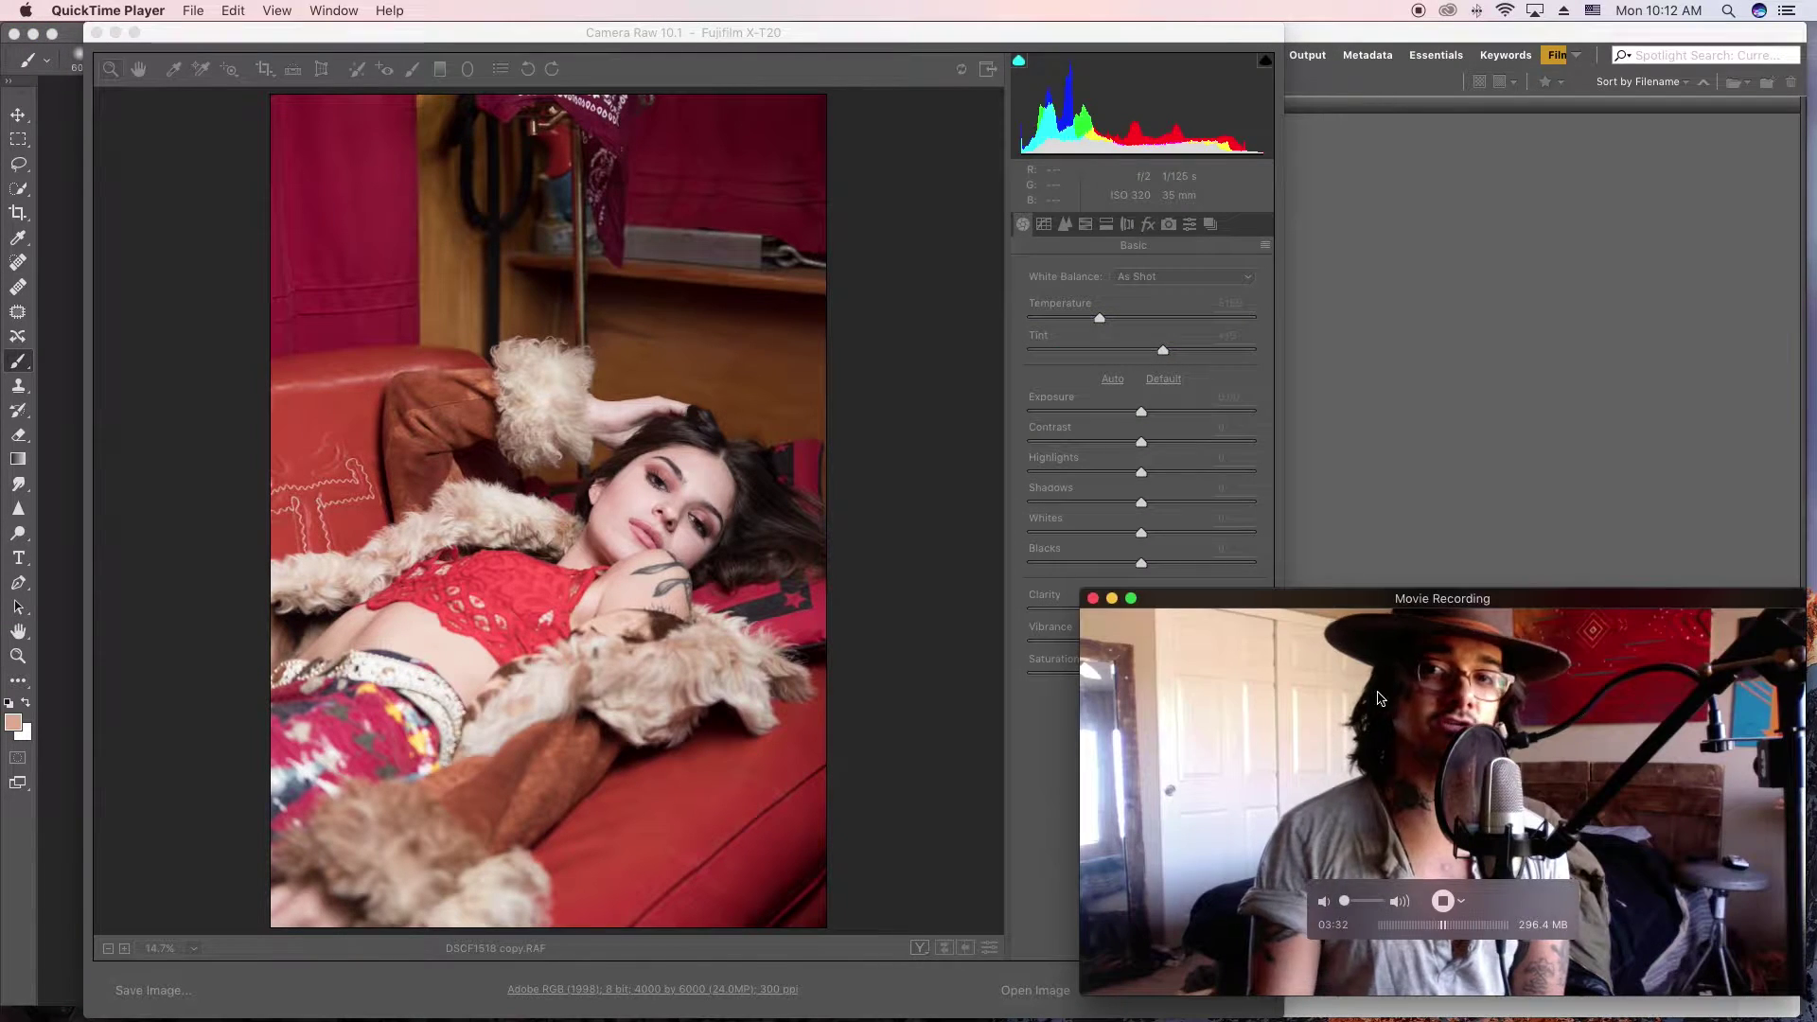
click(912, 32)
drag(912, 32, 871, 32)
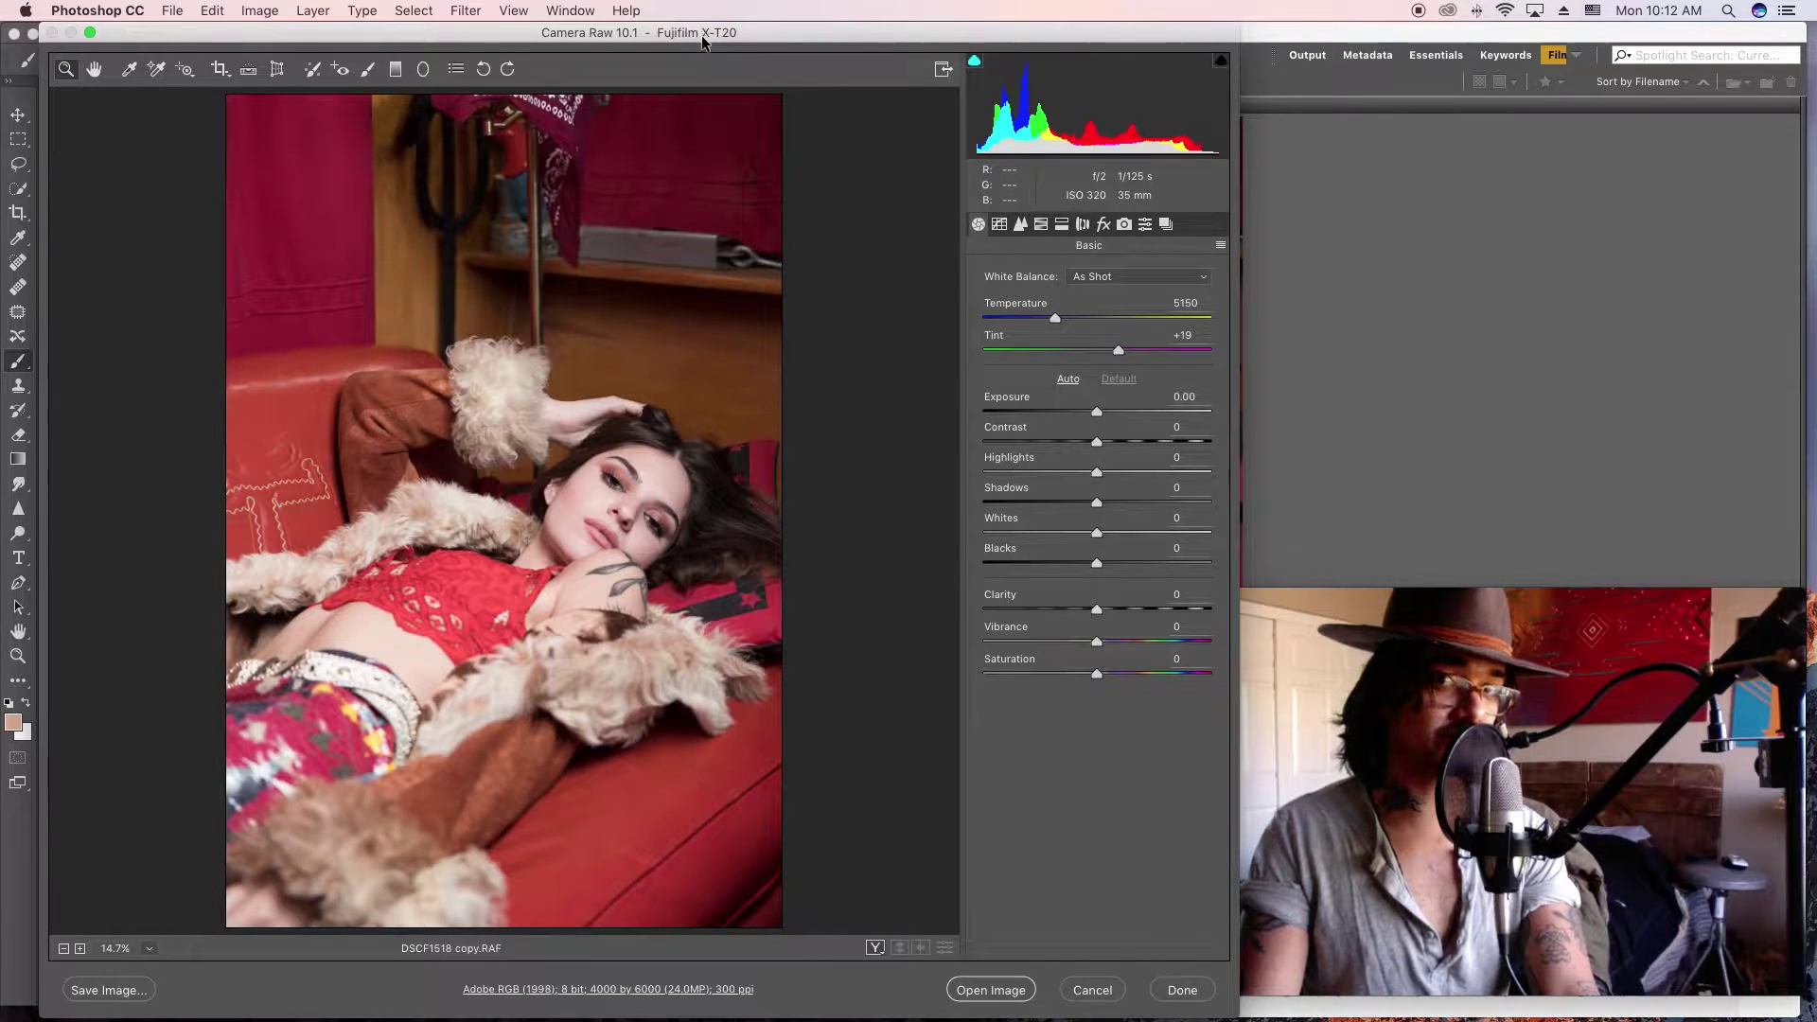
click(1124, 224)
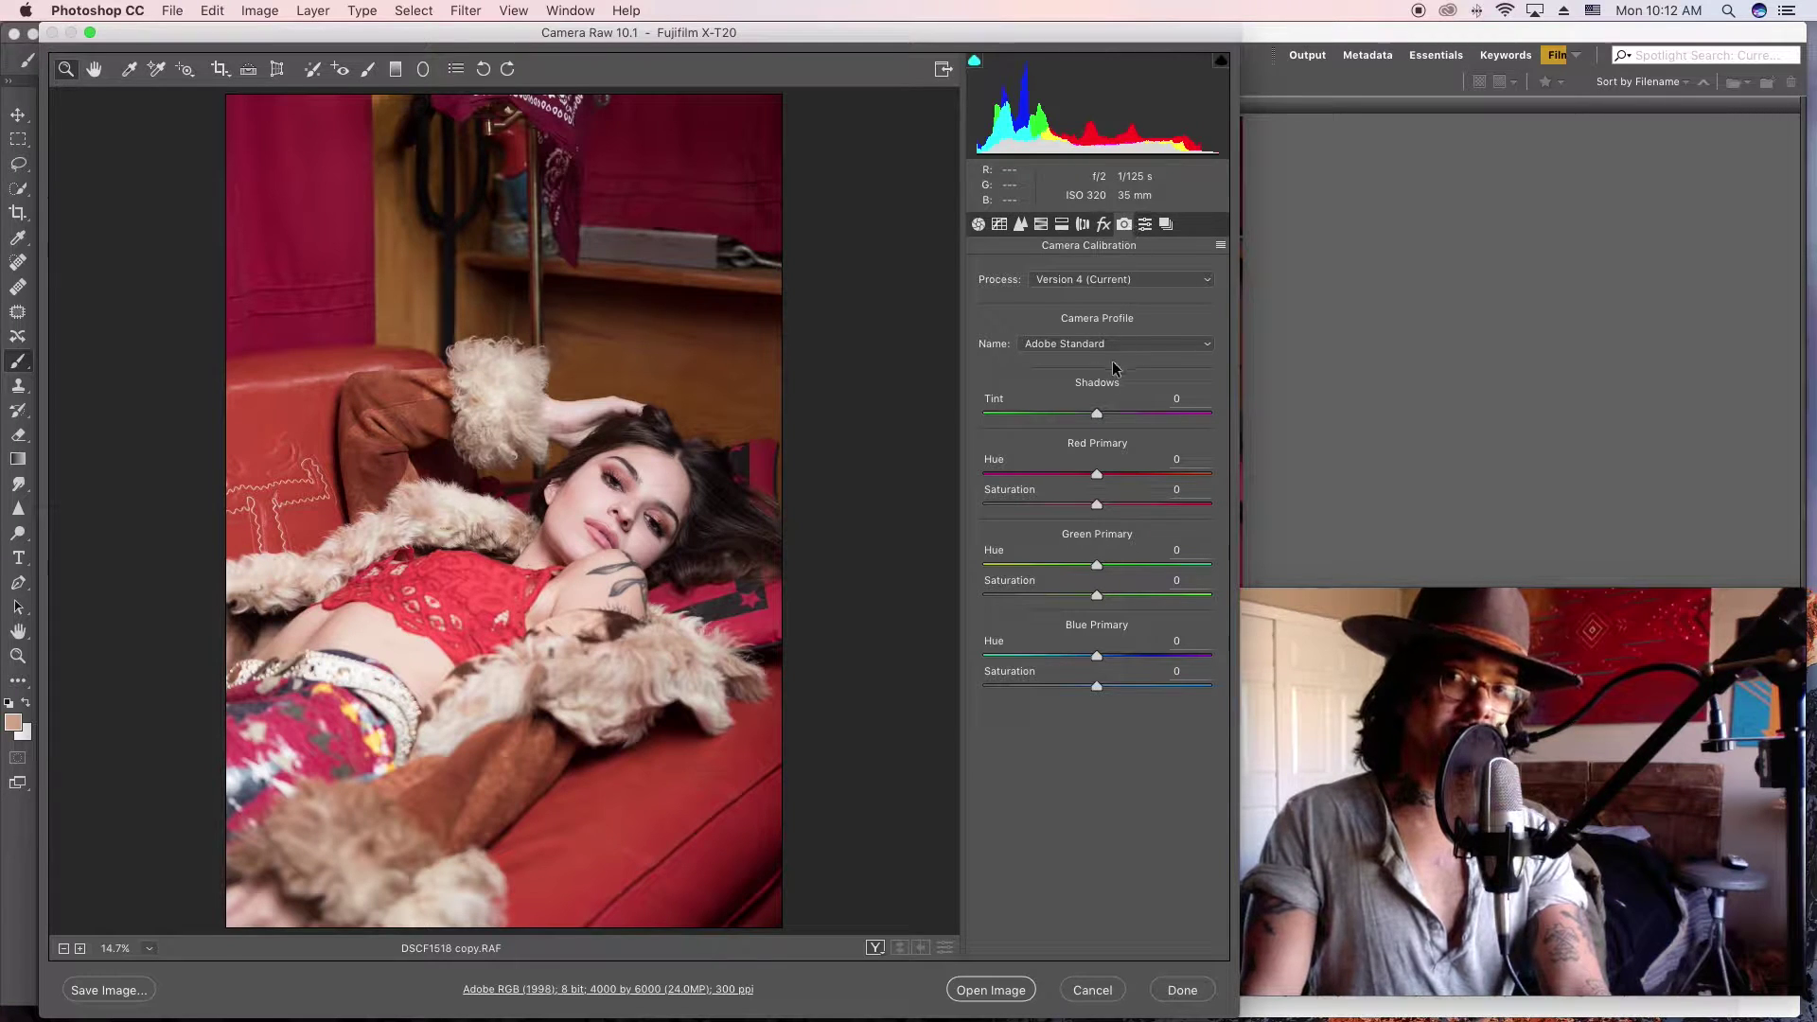
Step: Apply the Camera PROVIA/STANDARD profile and set Shadows Tint to -23
click(1102, 348)
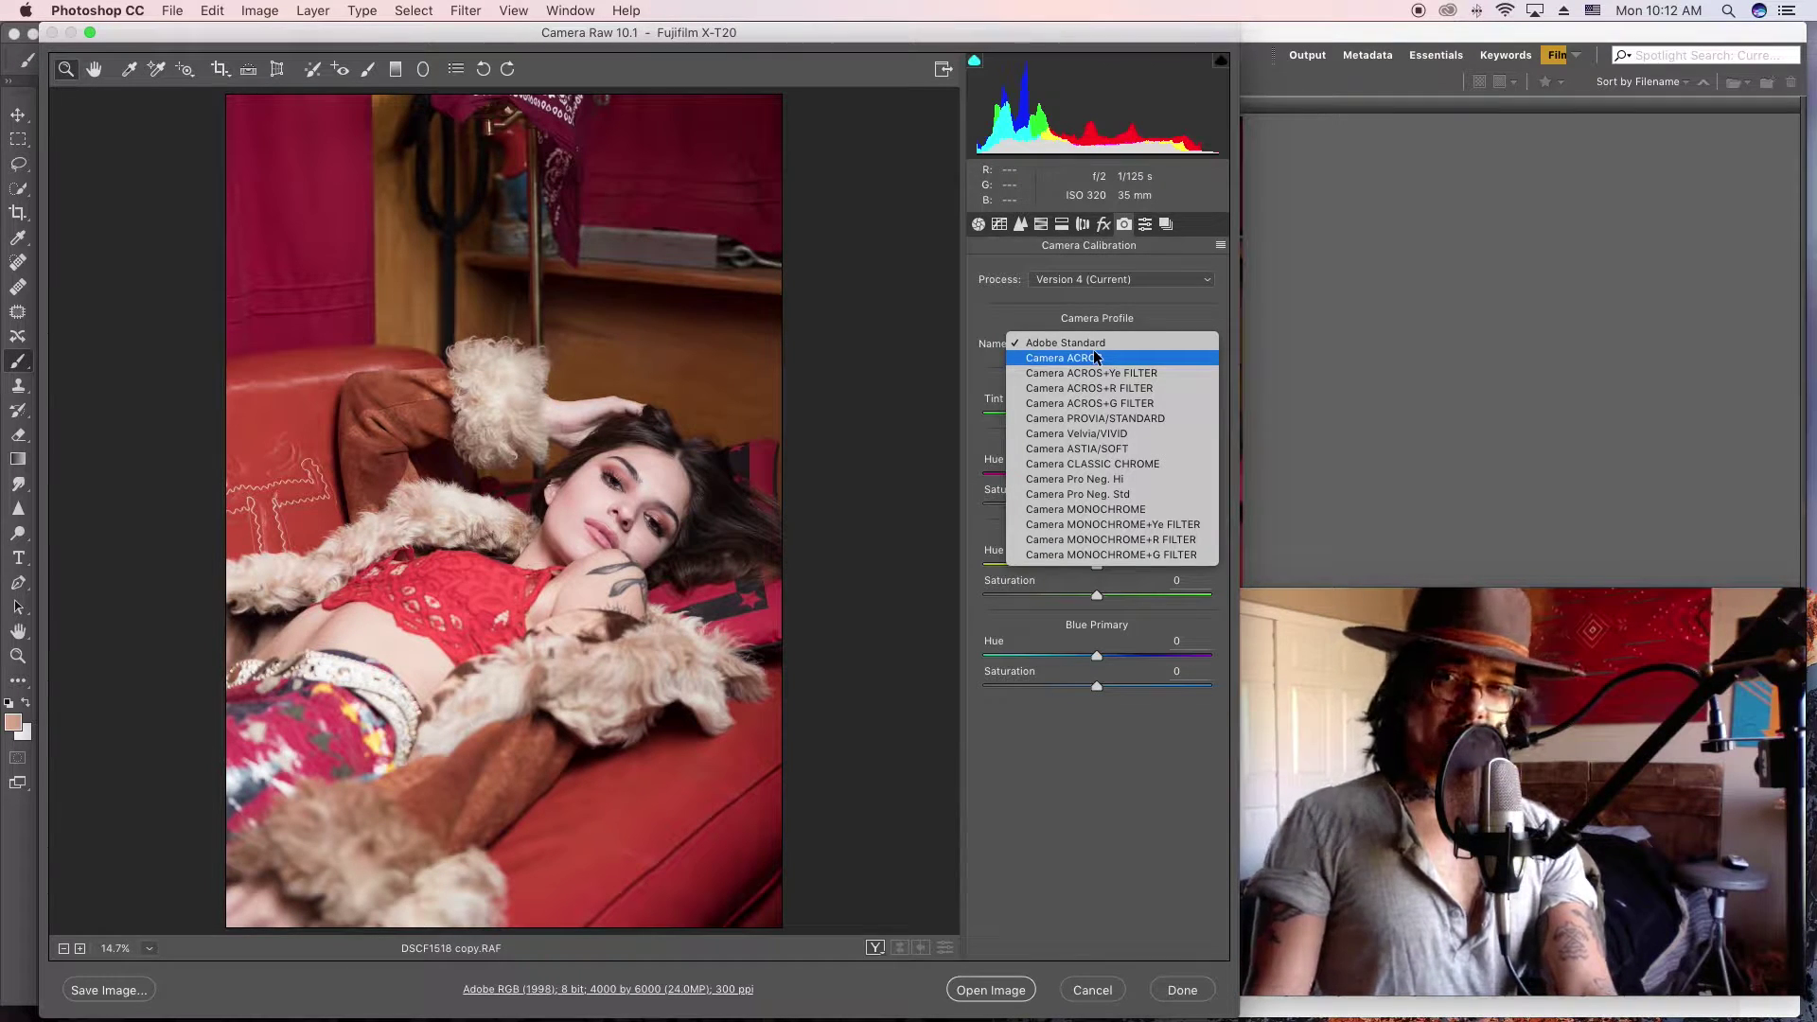
click(1149, 418)
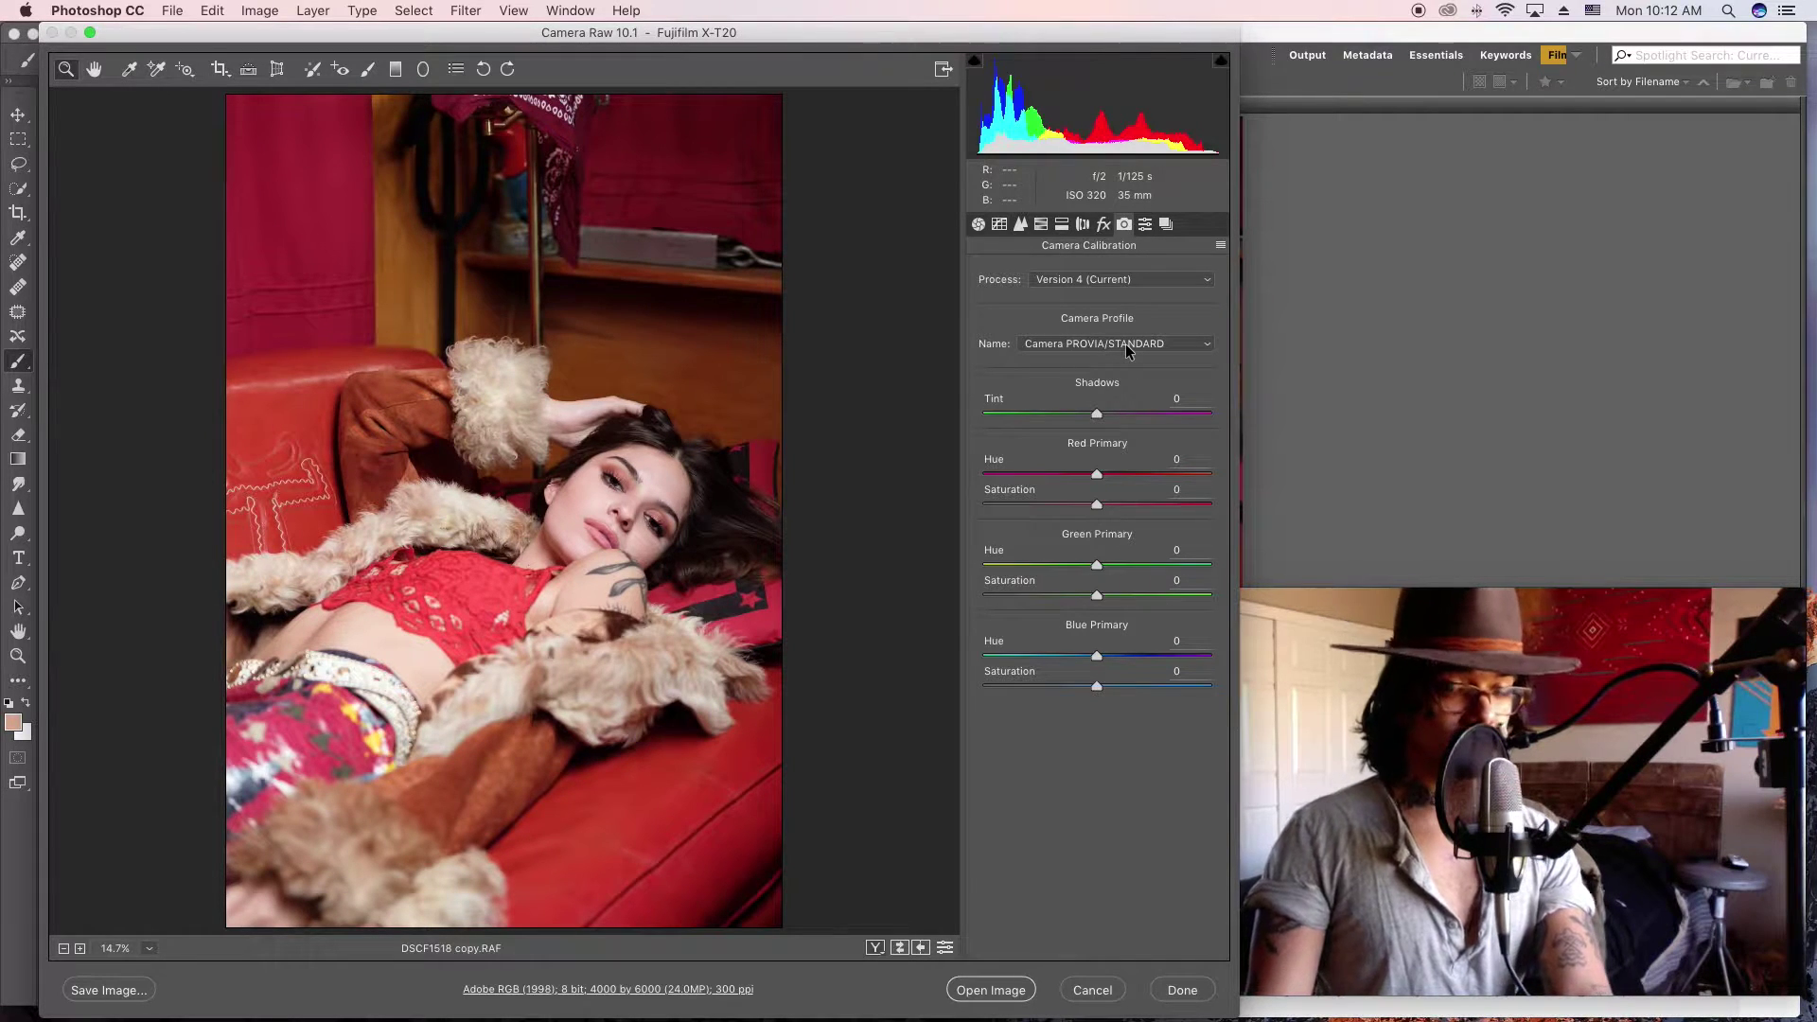
click(1124, 413)
drag(1124, 413, 1144, 415)
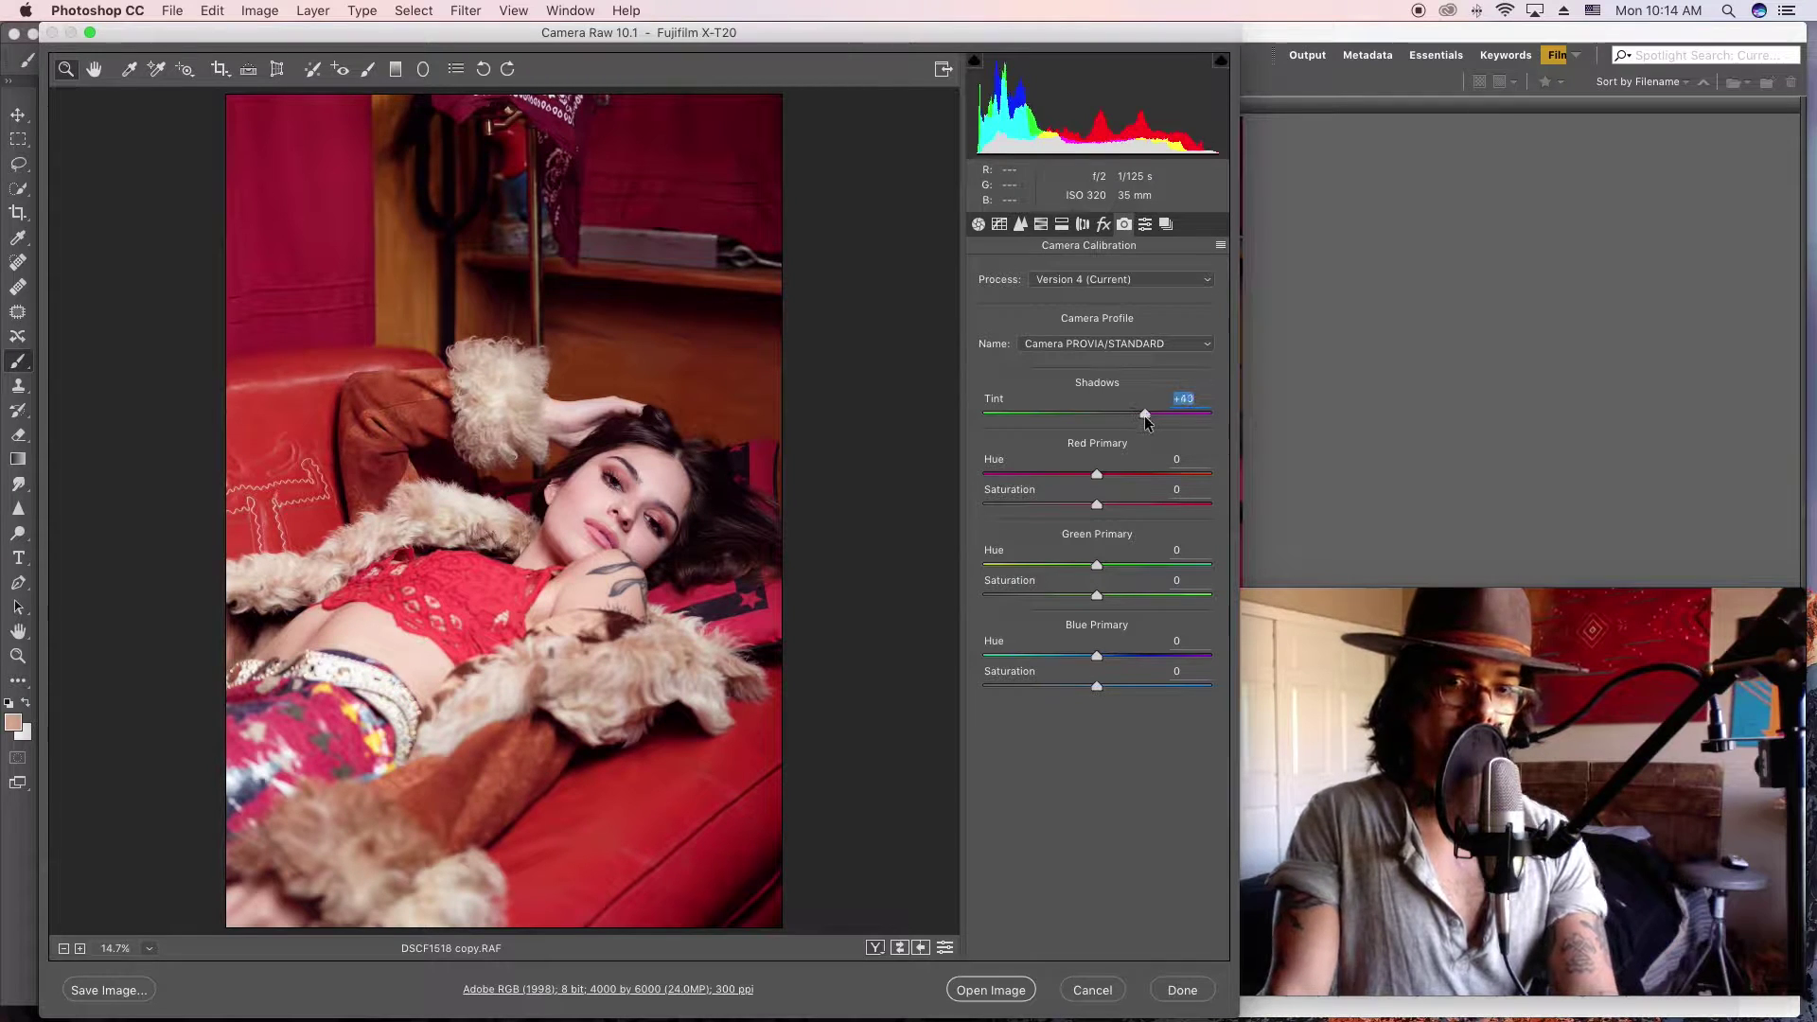
double_click(1142, 414)
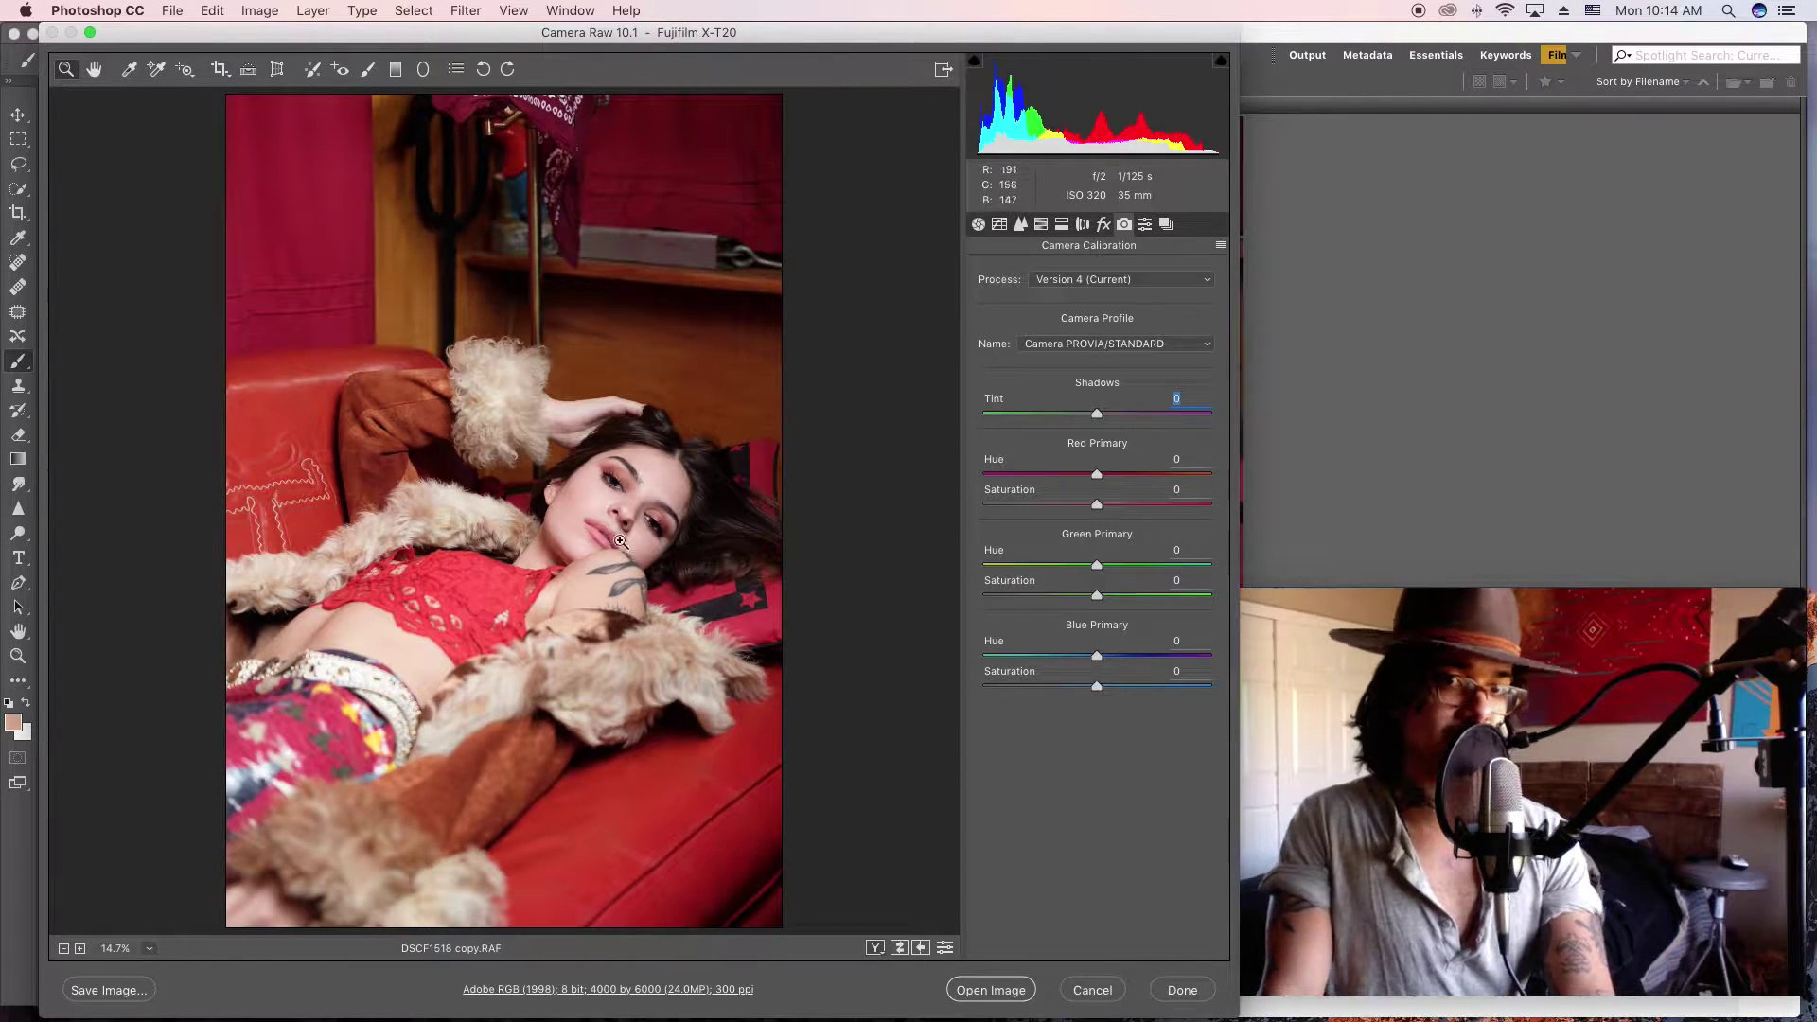
click(1142, 413)
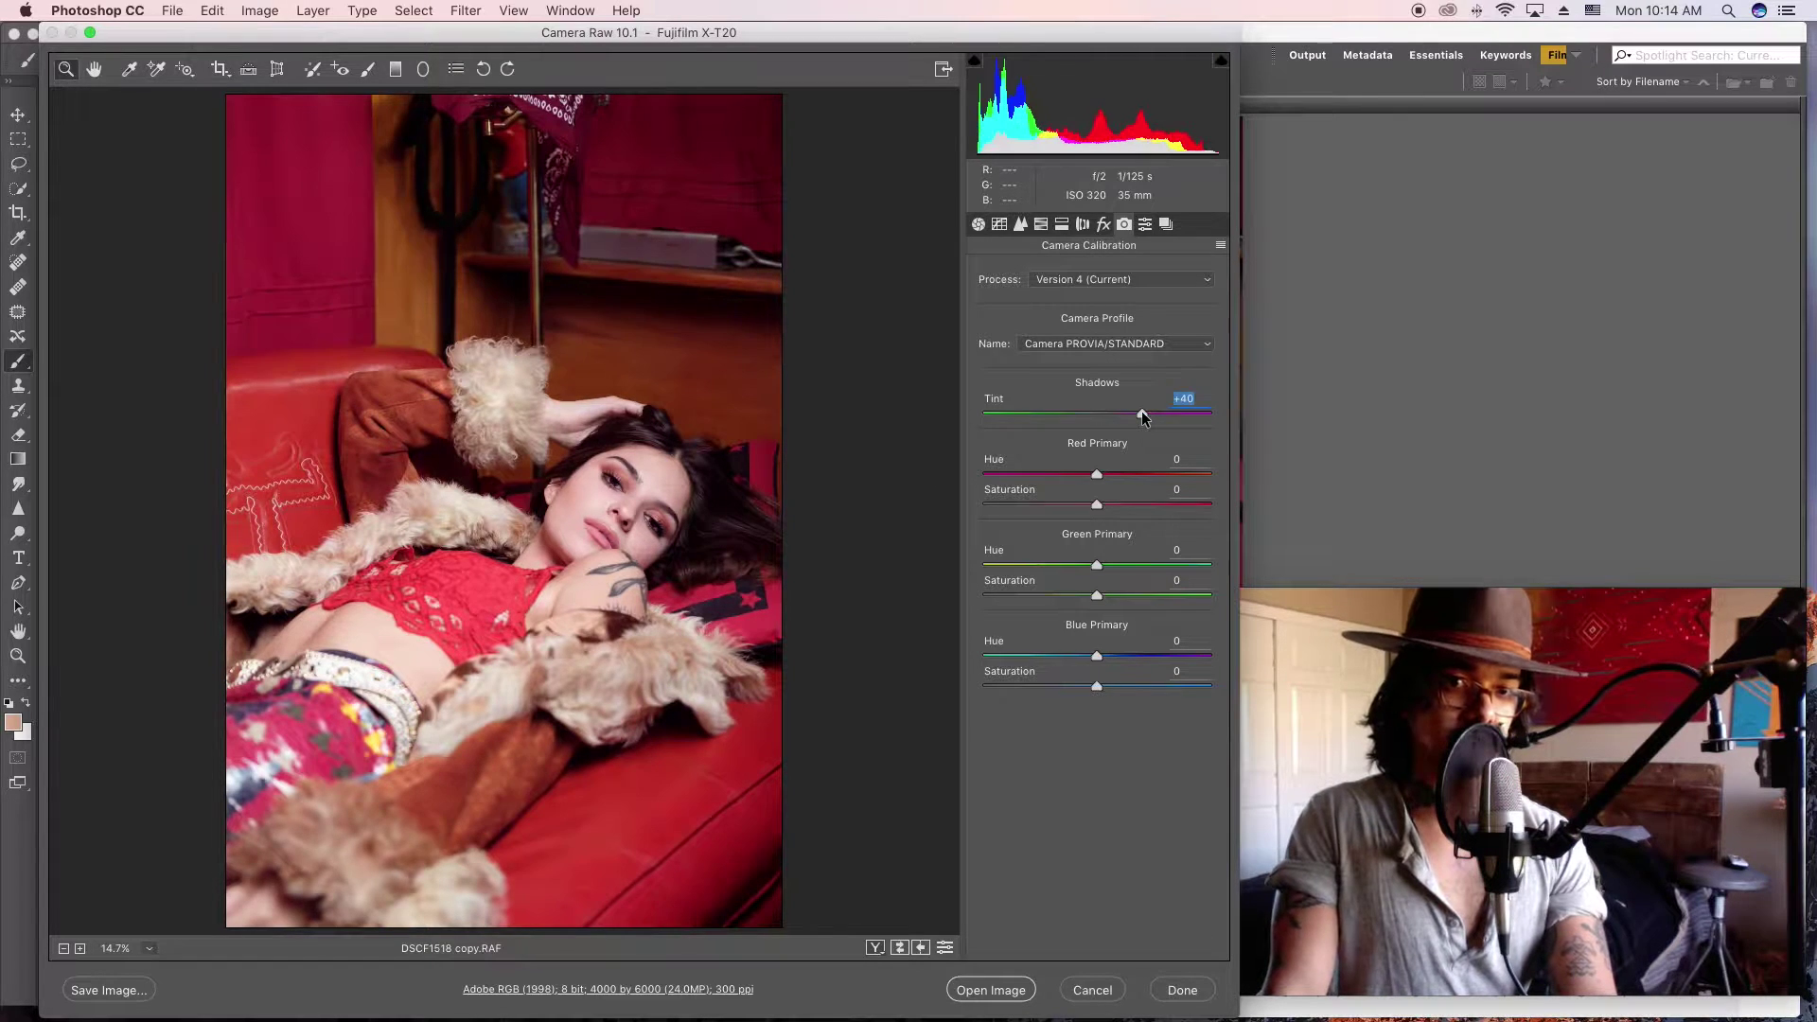
double_click(1142, 415)
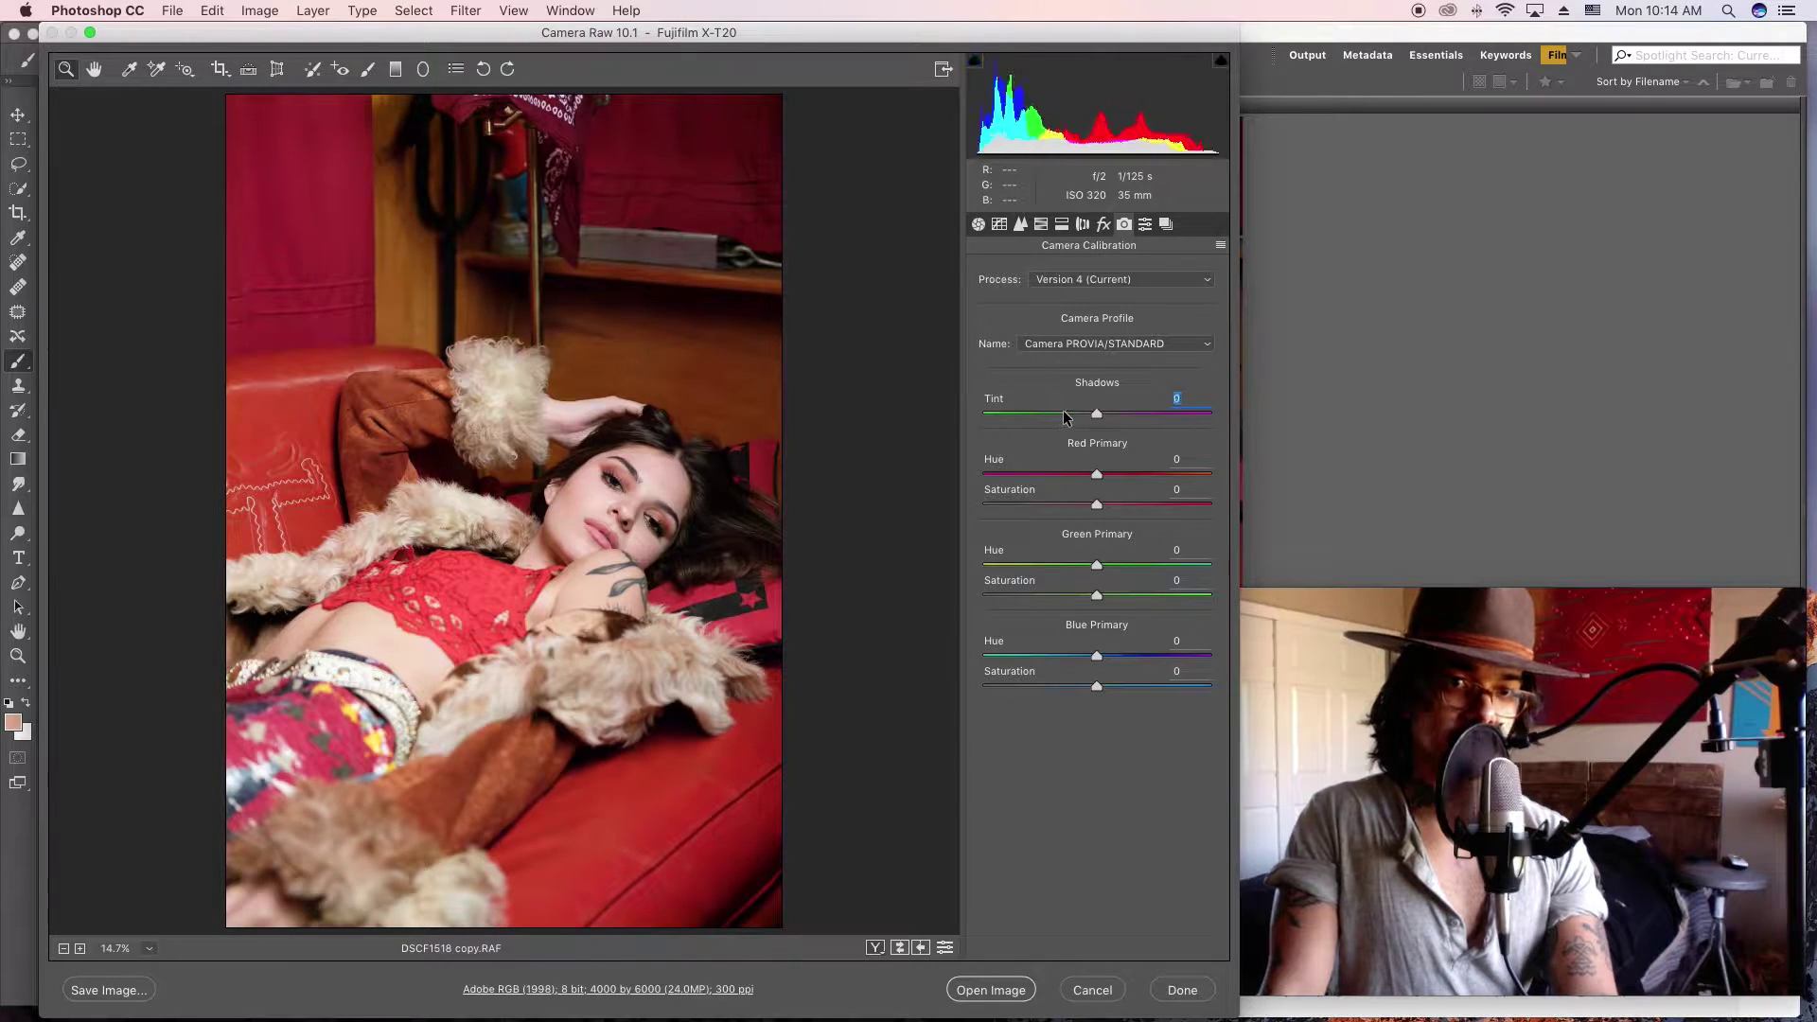
drag(1065, 417, 1072, 418)
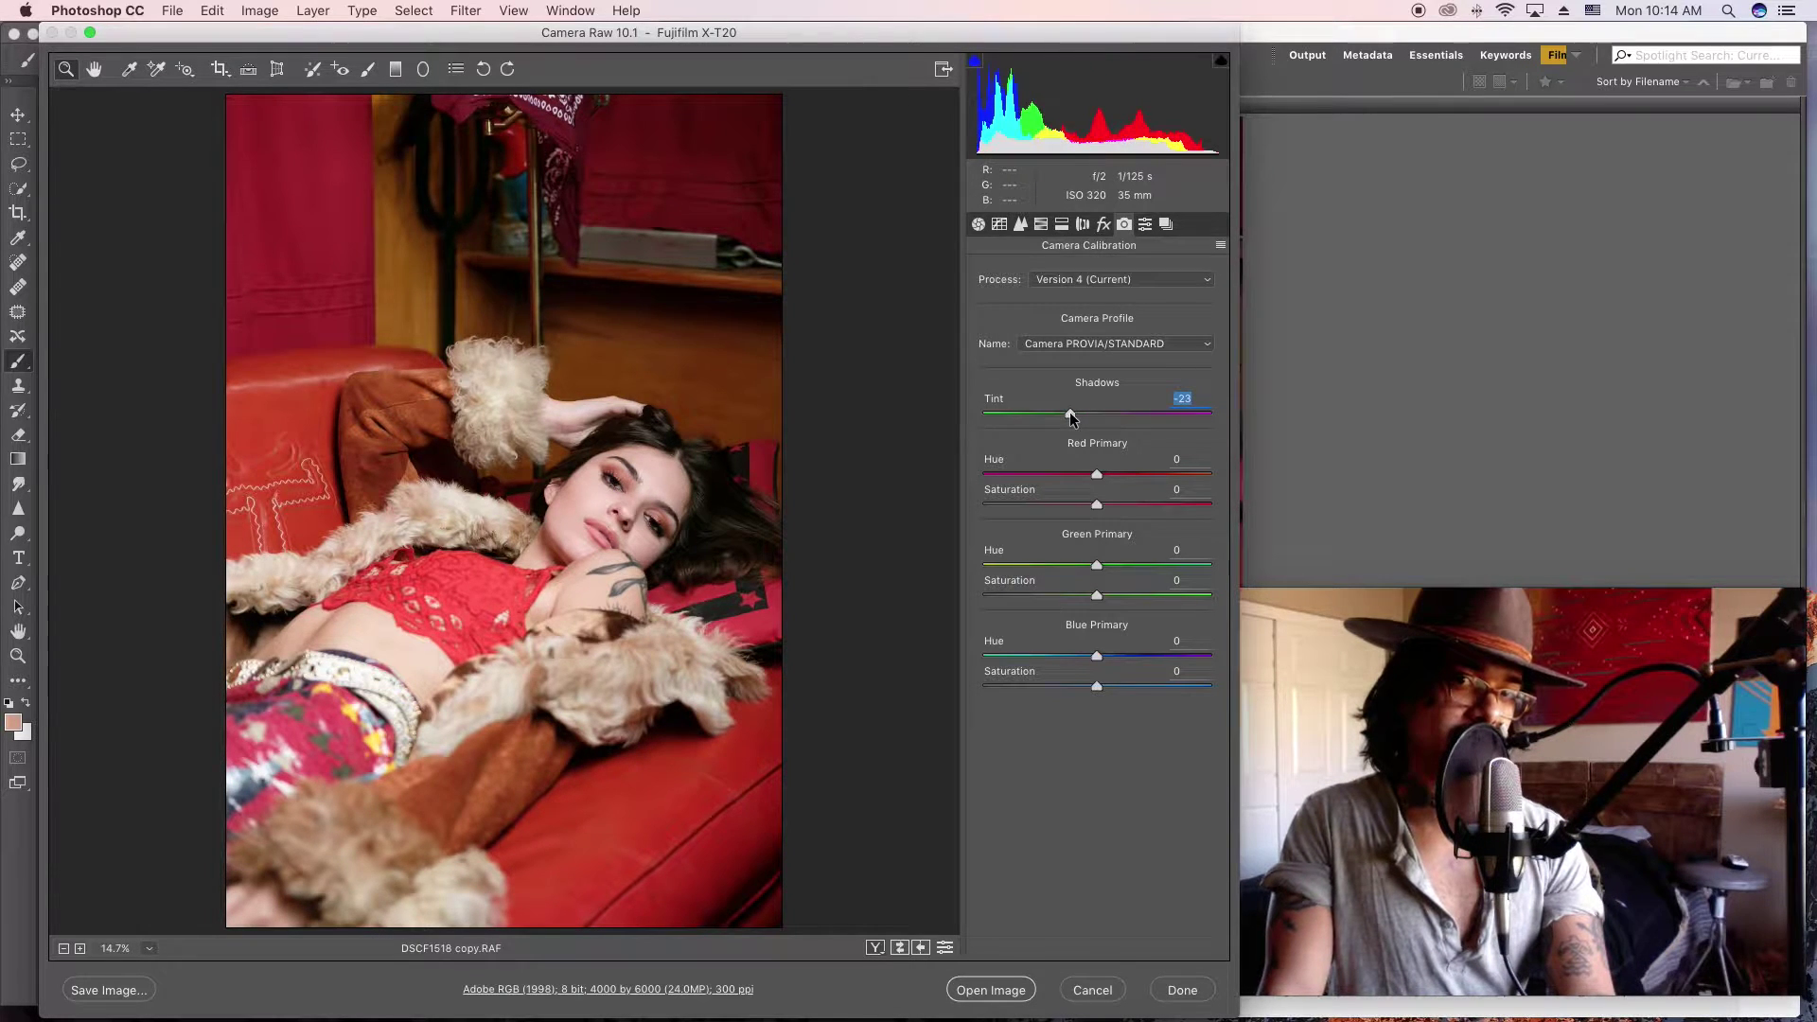
Step: Set Red Hue -12, Red Saturation +23 and Green Hue +8, leaving Blue Hue at 0
click(1072, 476)
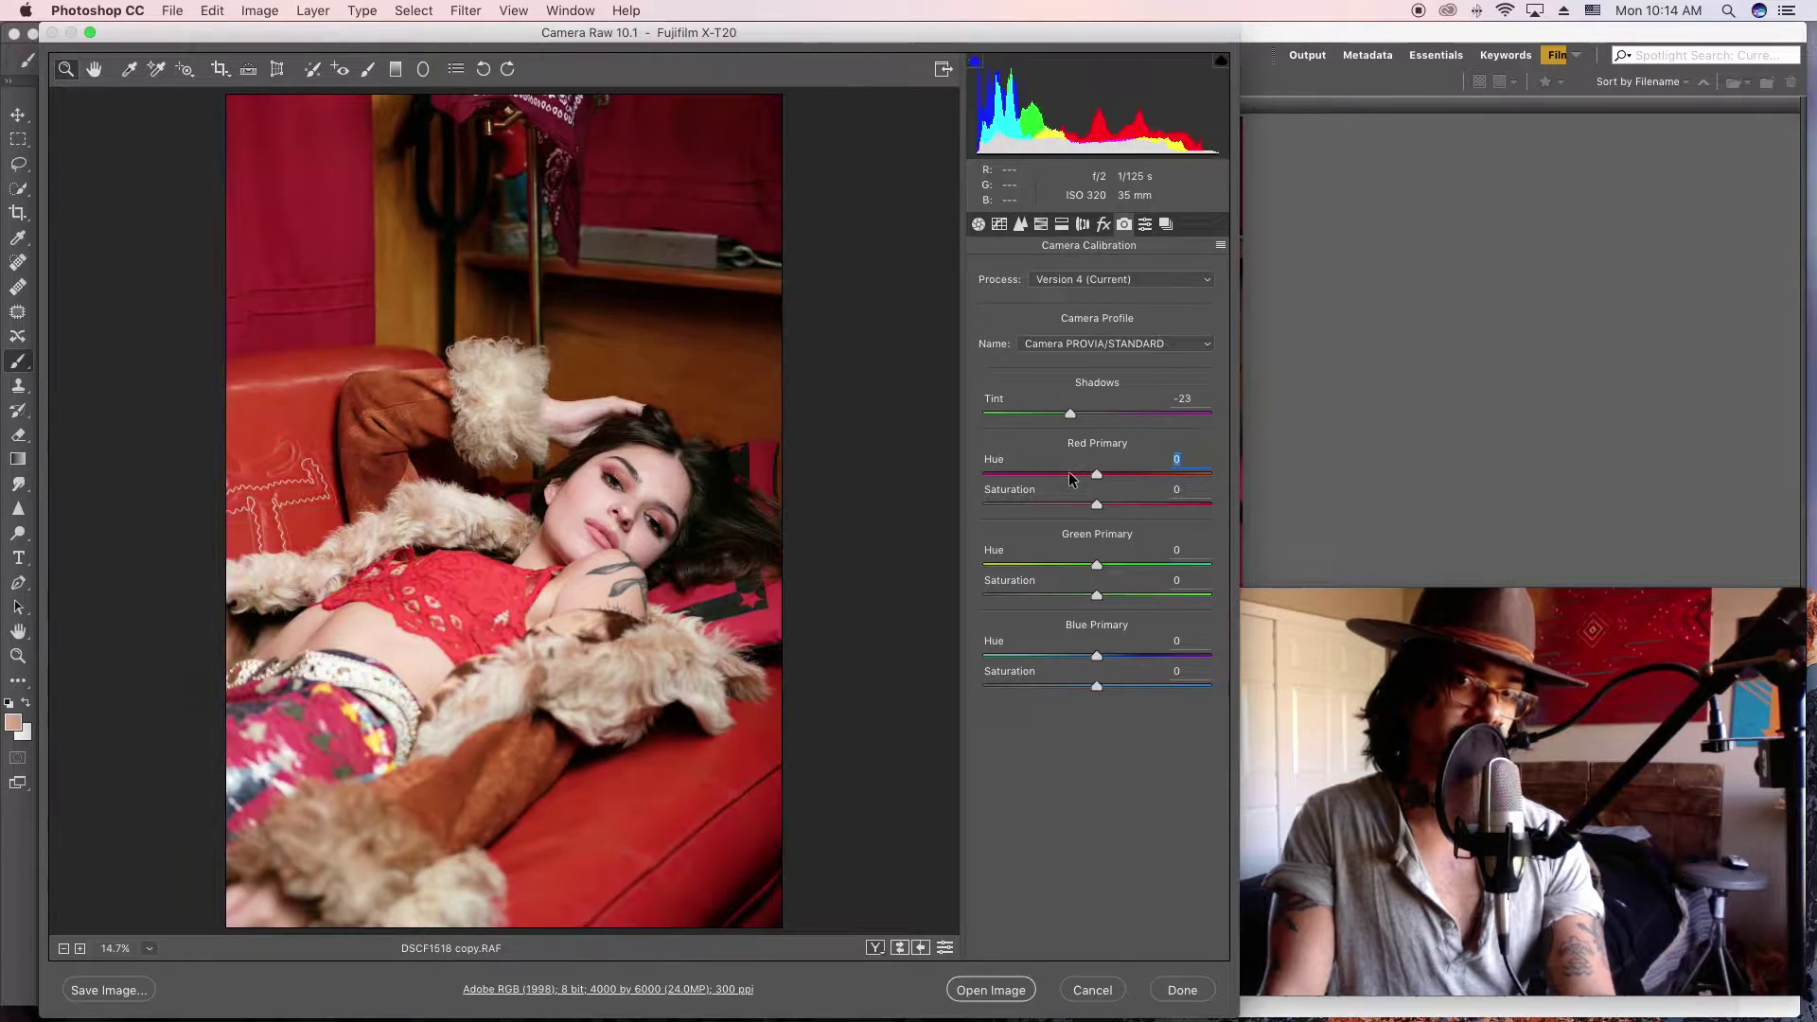
click(1085, 475)
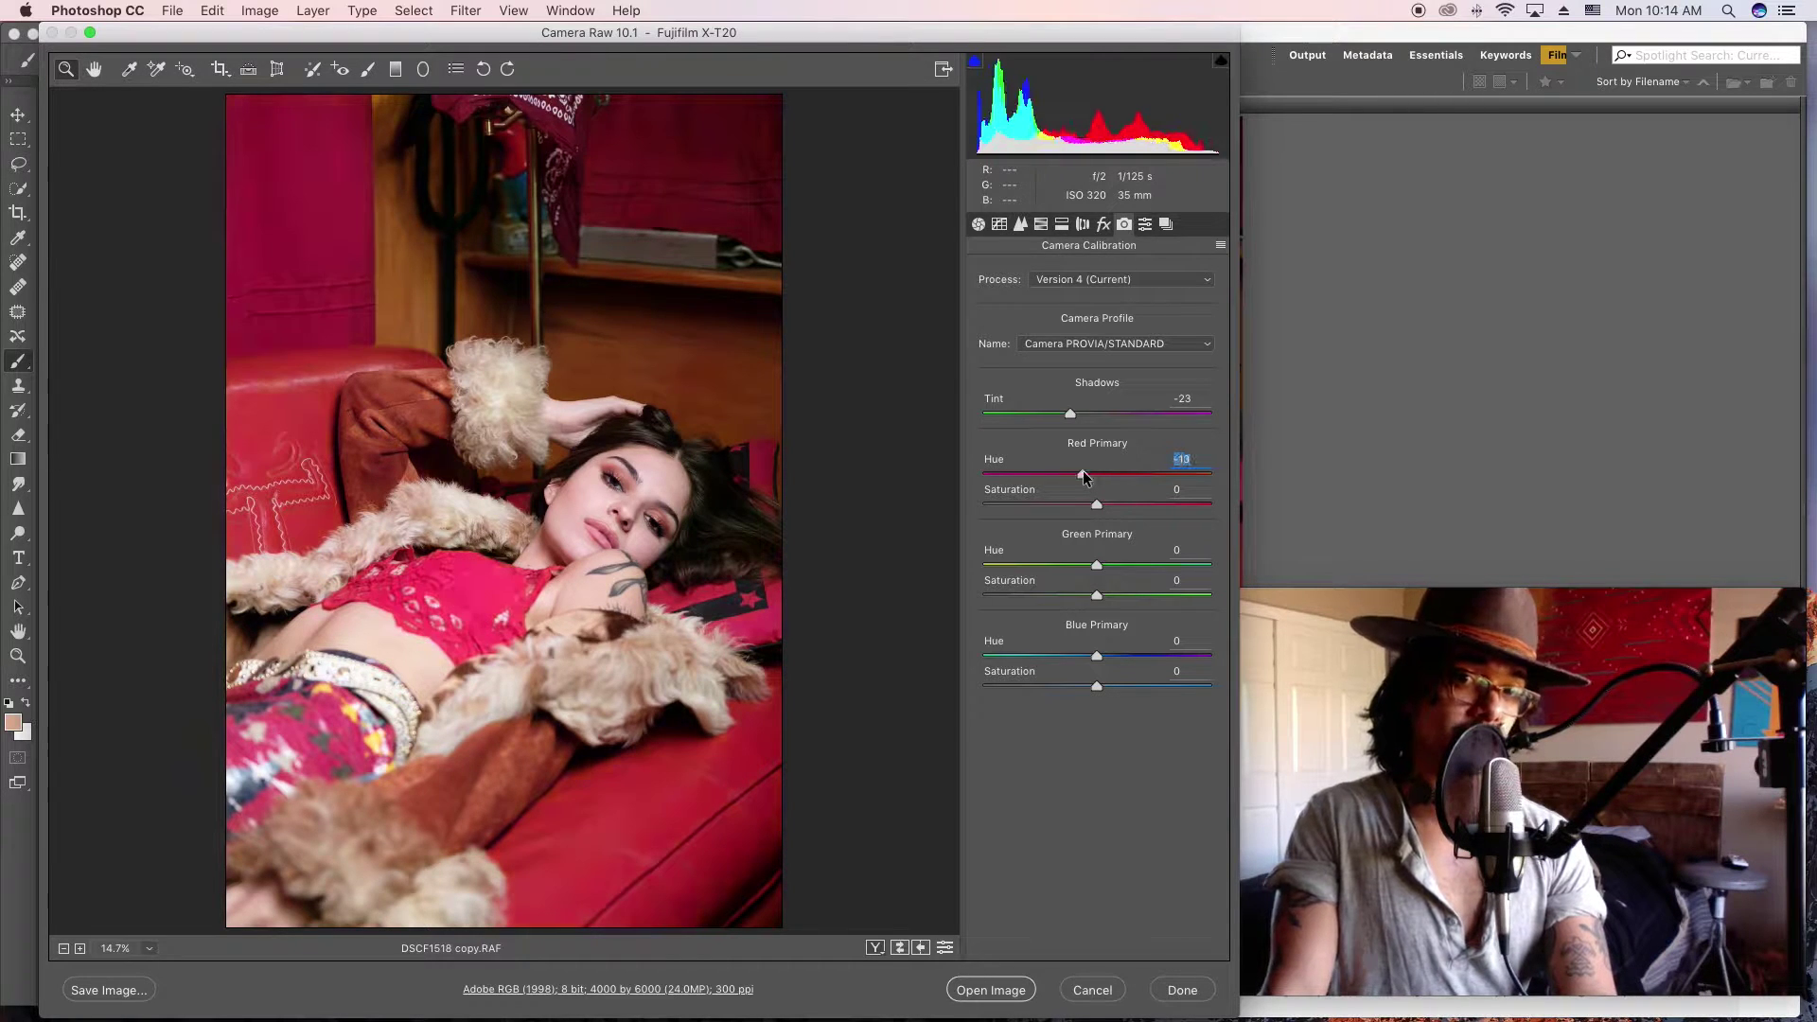
drag(1098, 504, 1125, 508)
drag(1096, 565, 1117, 566)
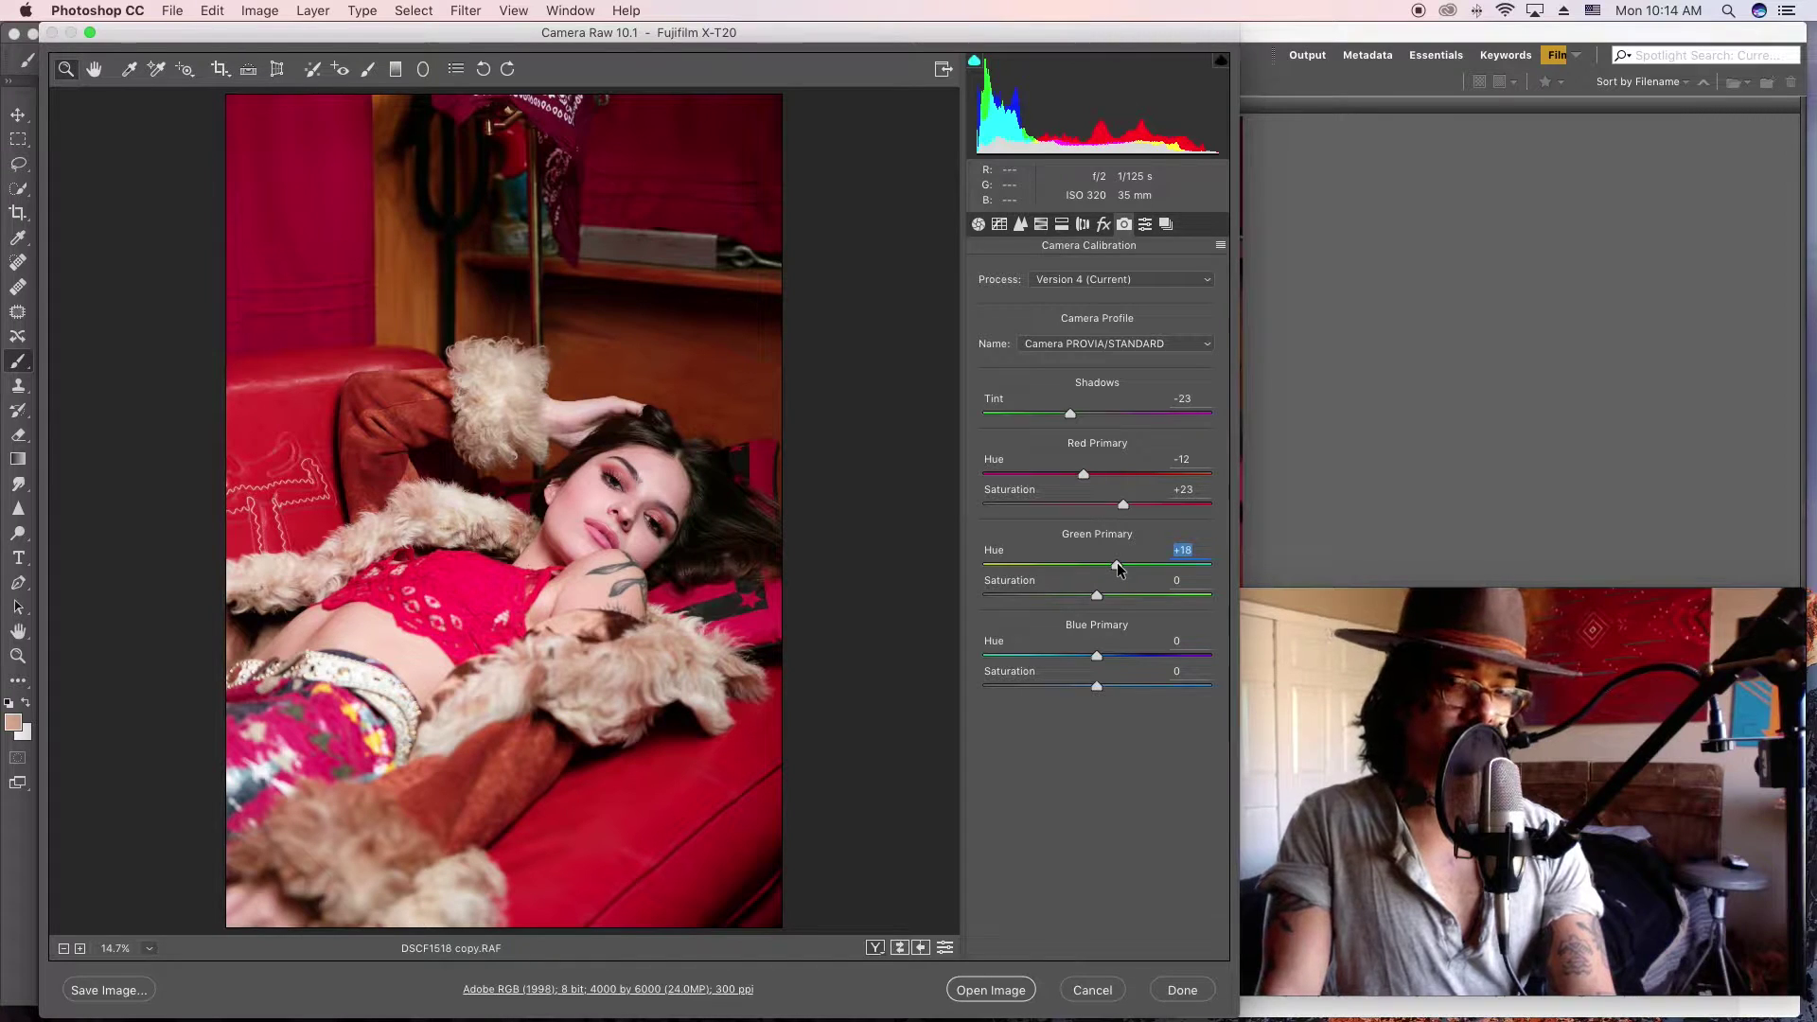
double_click(1118, 566)
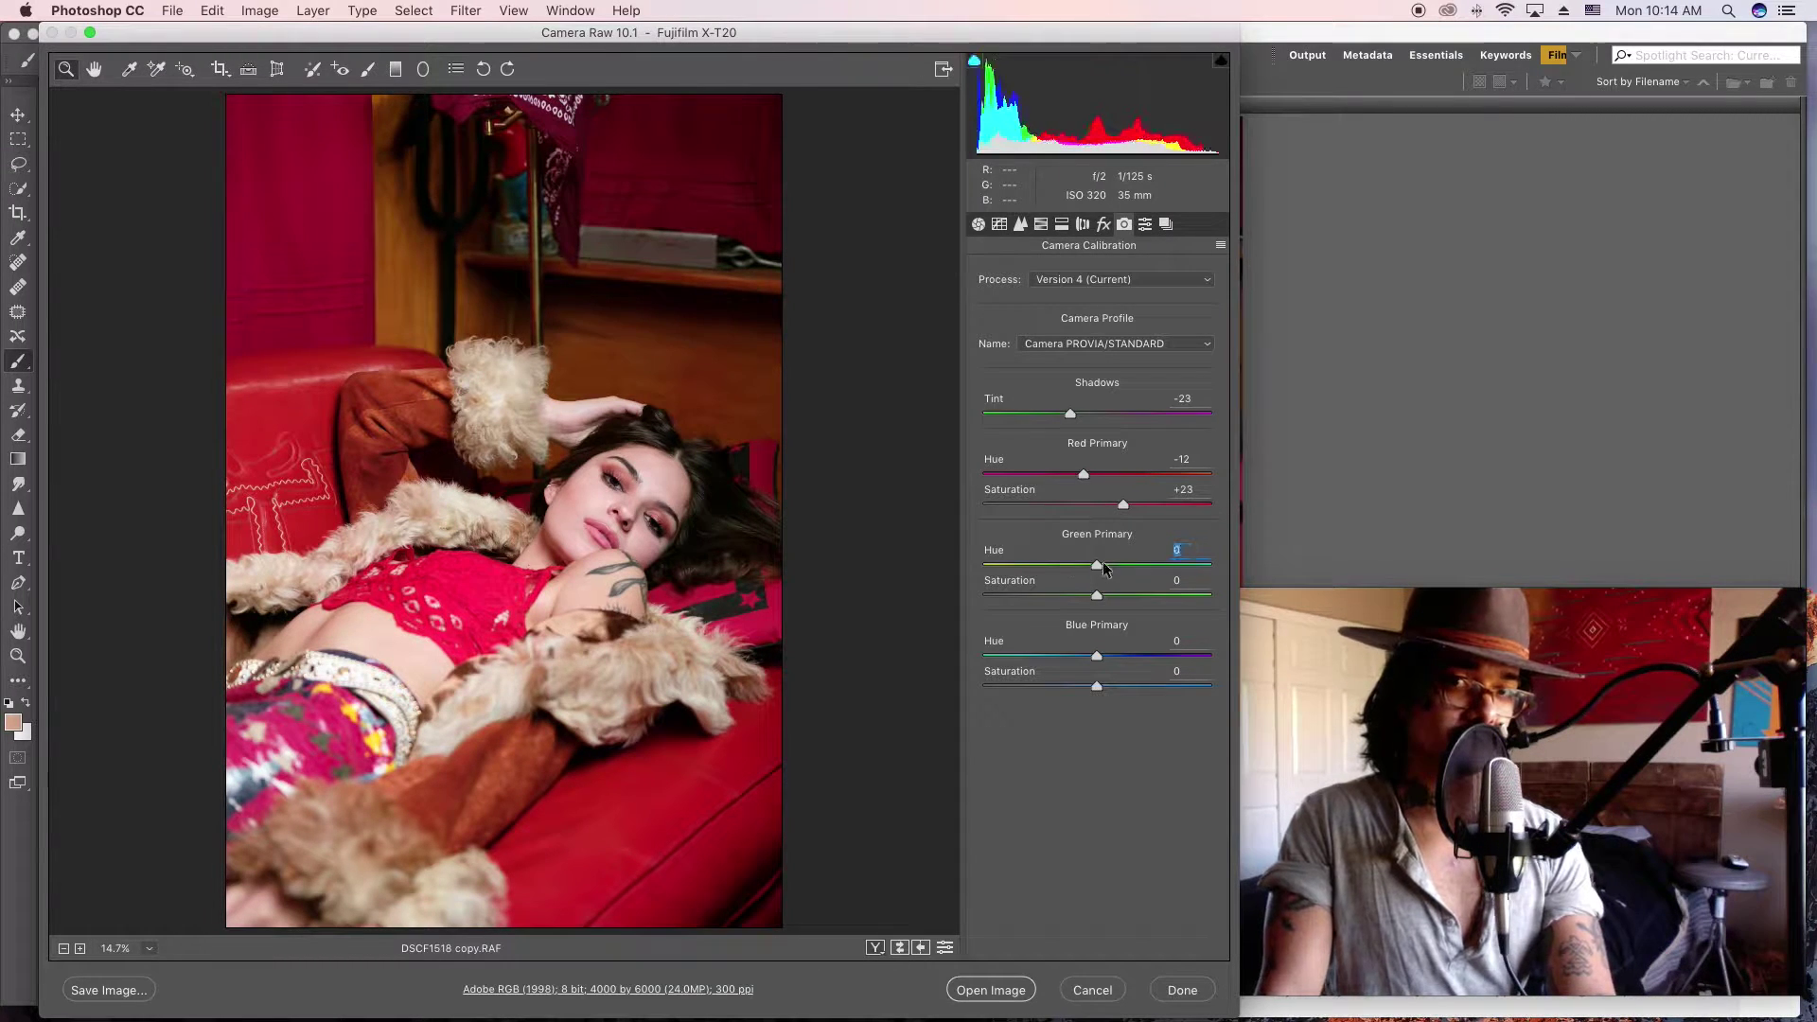
drag(1104, 565, 1107, 566)
drag(1128, 663, 1069, 655)
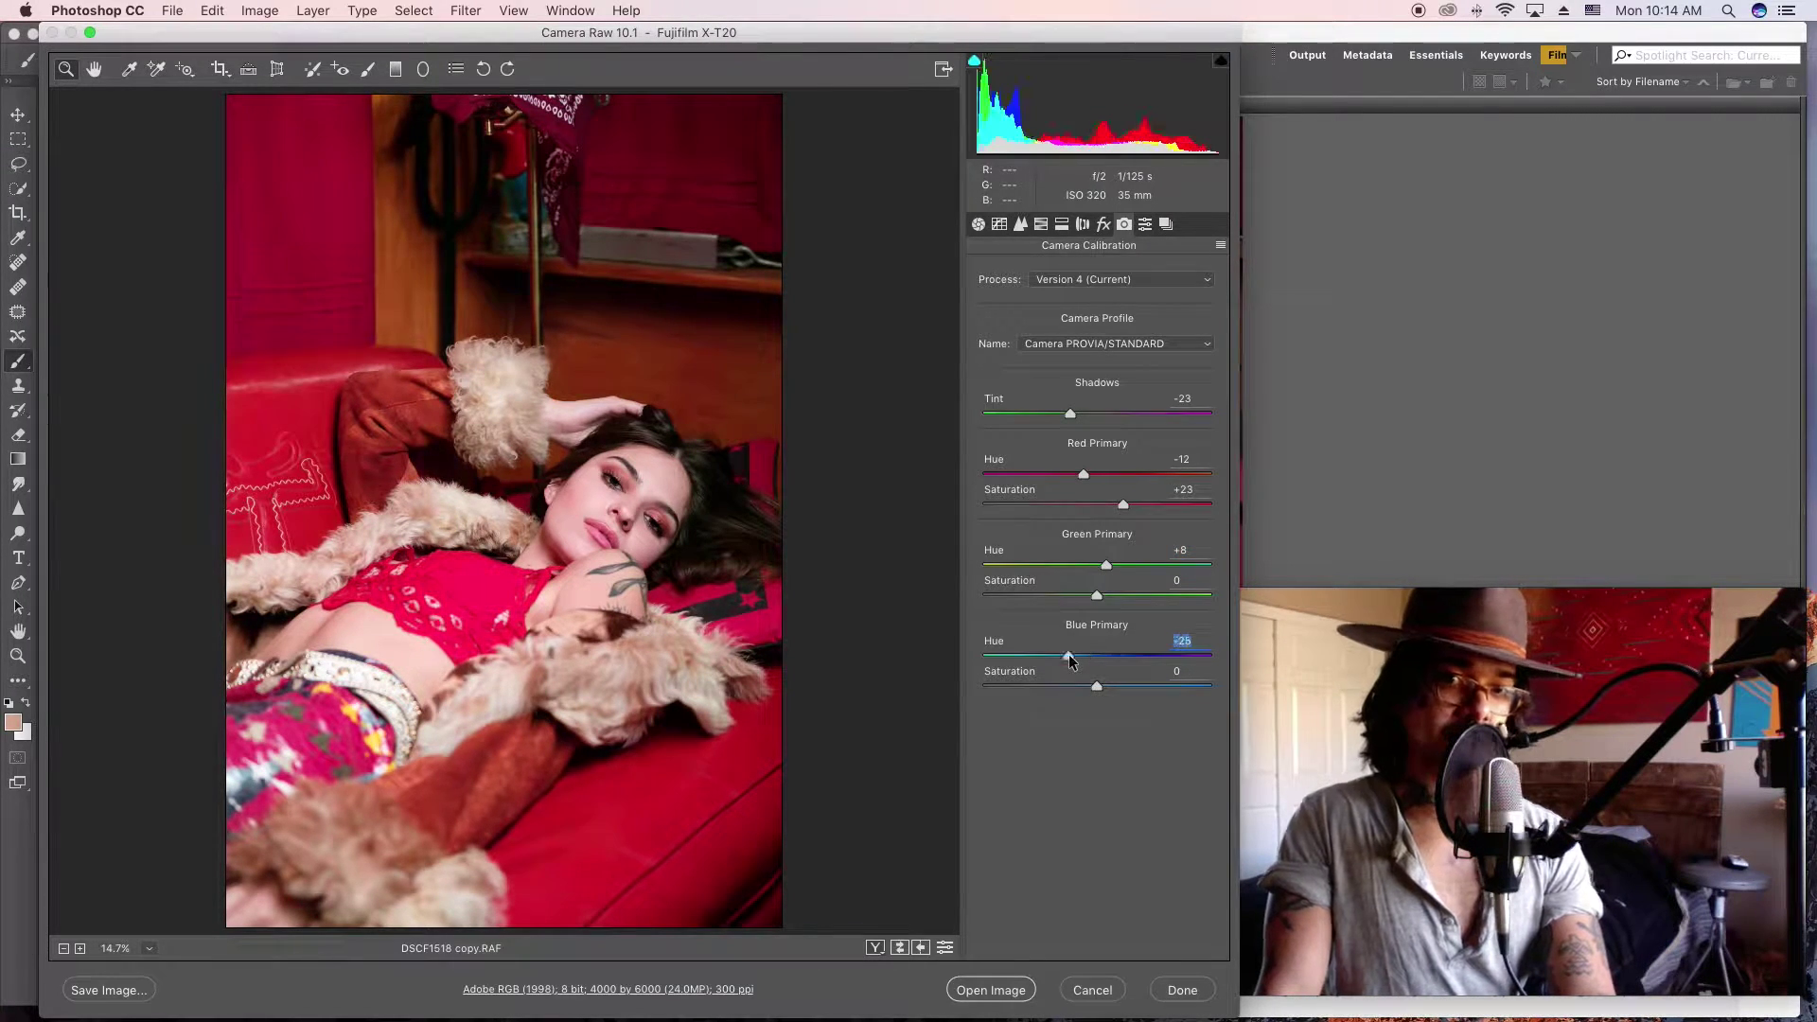
double_click(1070, 655)
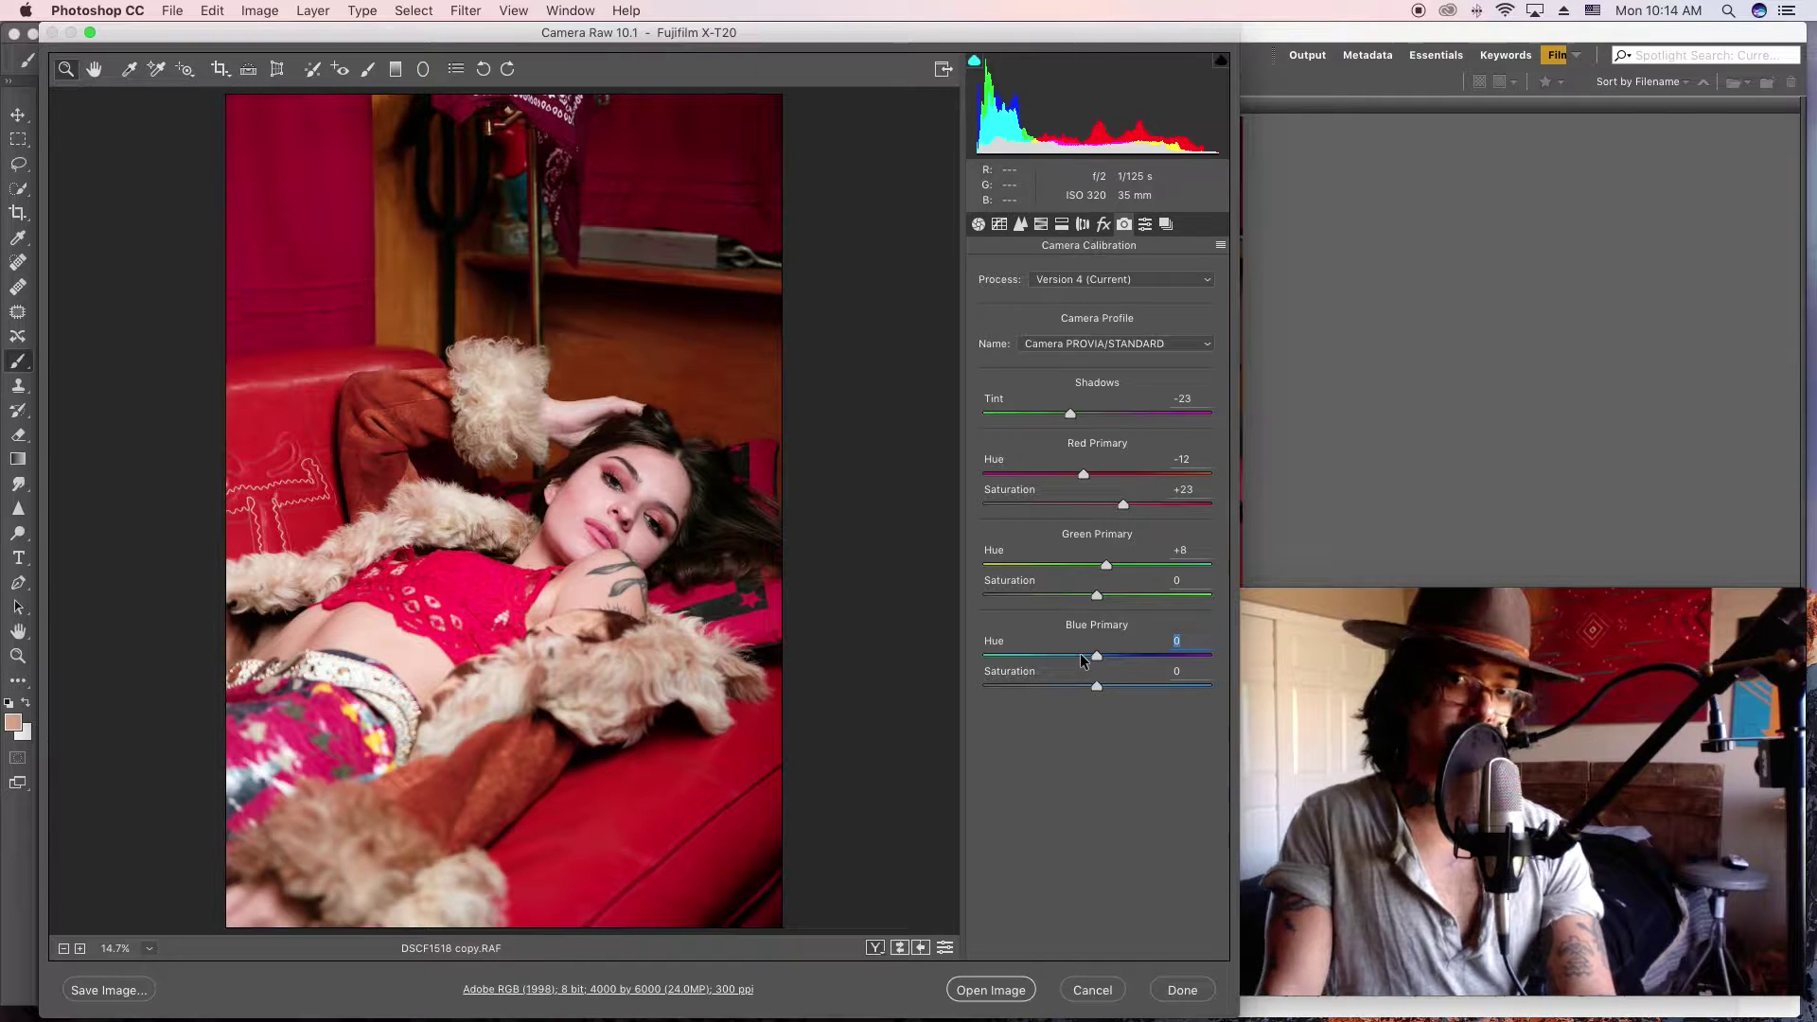
click(998, 224)
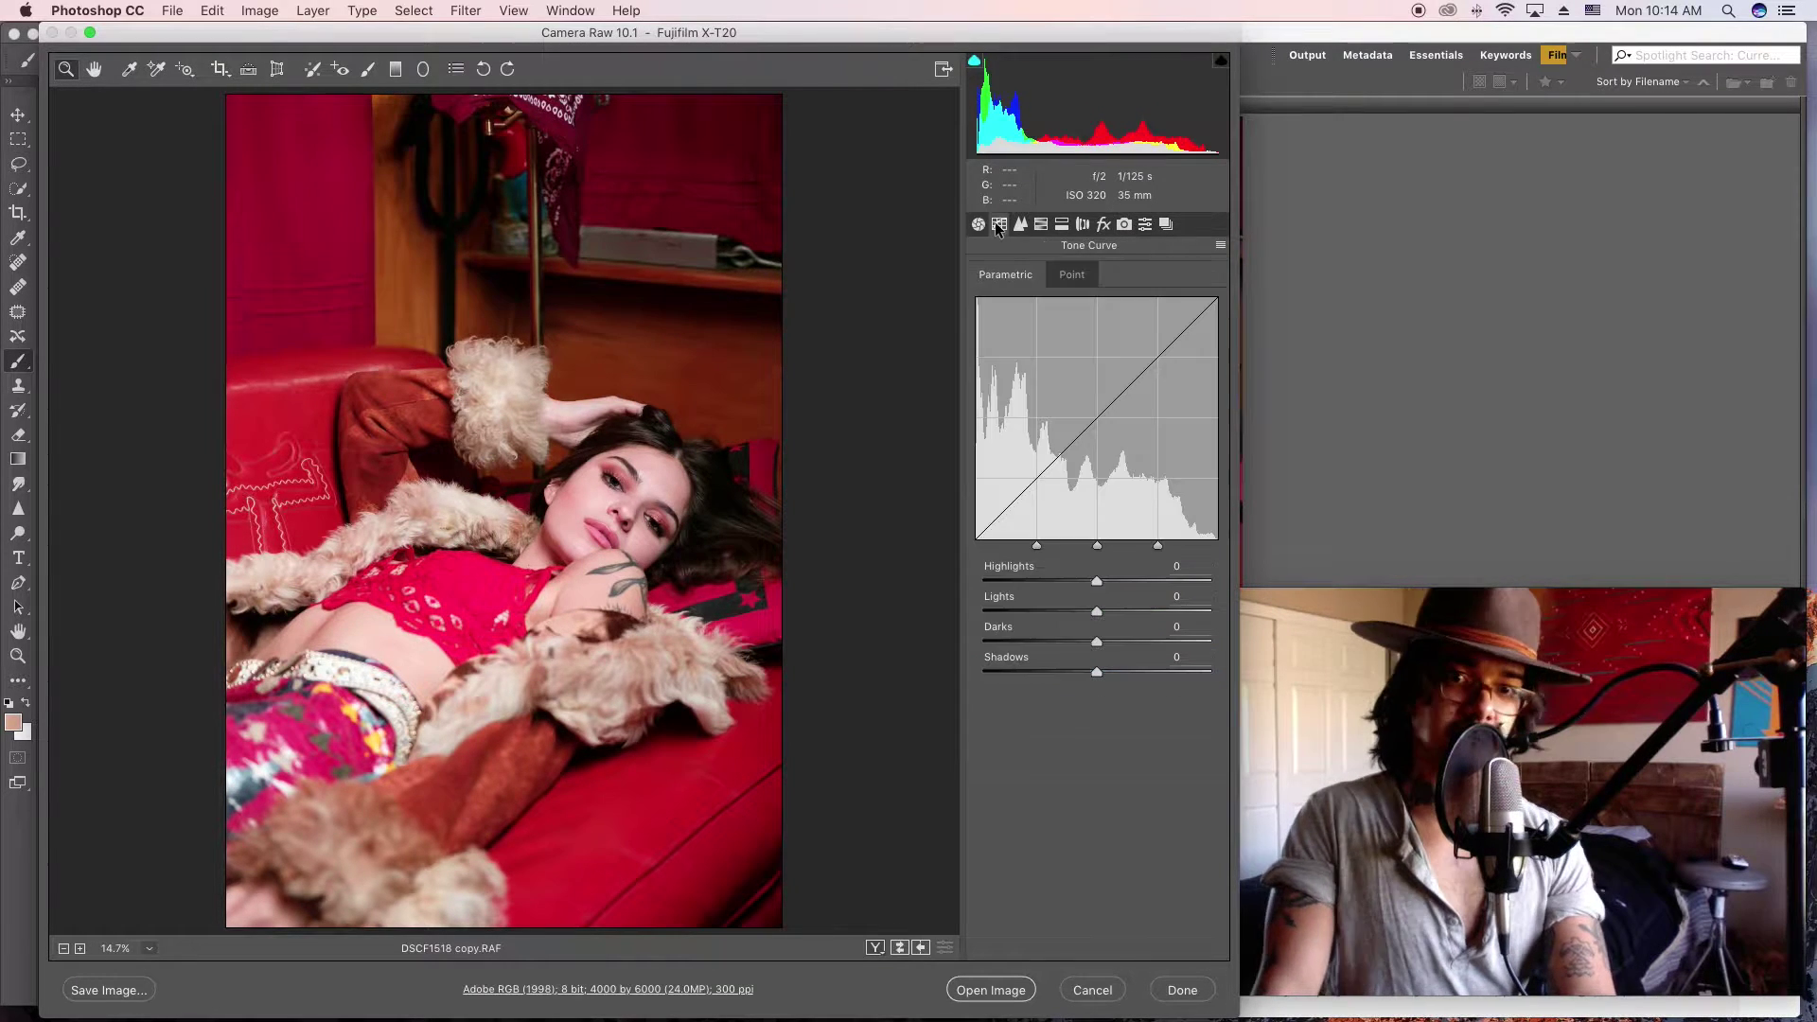
Step: On the Point tone curve's Blue channel, raise the black point and add a lower shadow point
click(1079, 276)
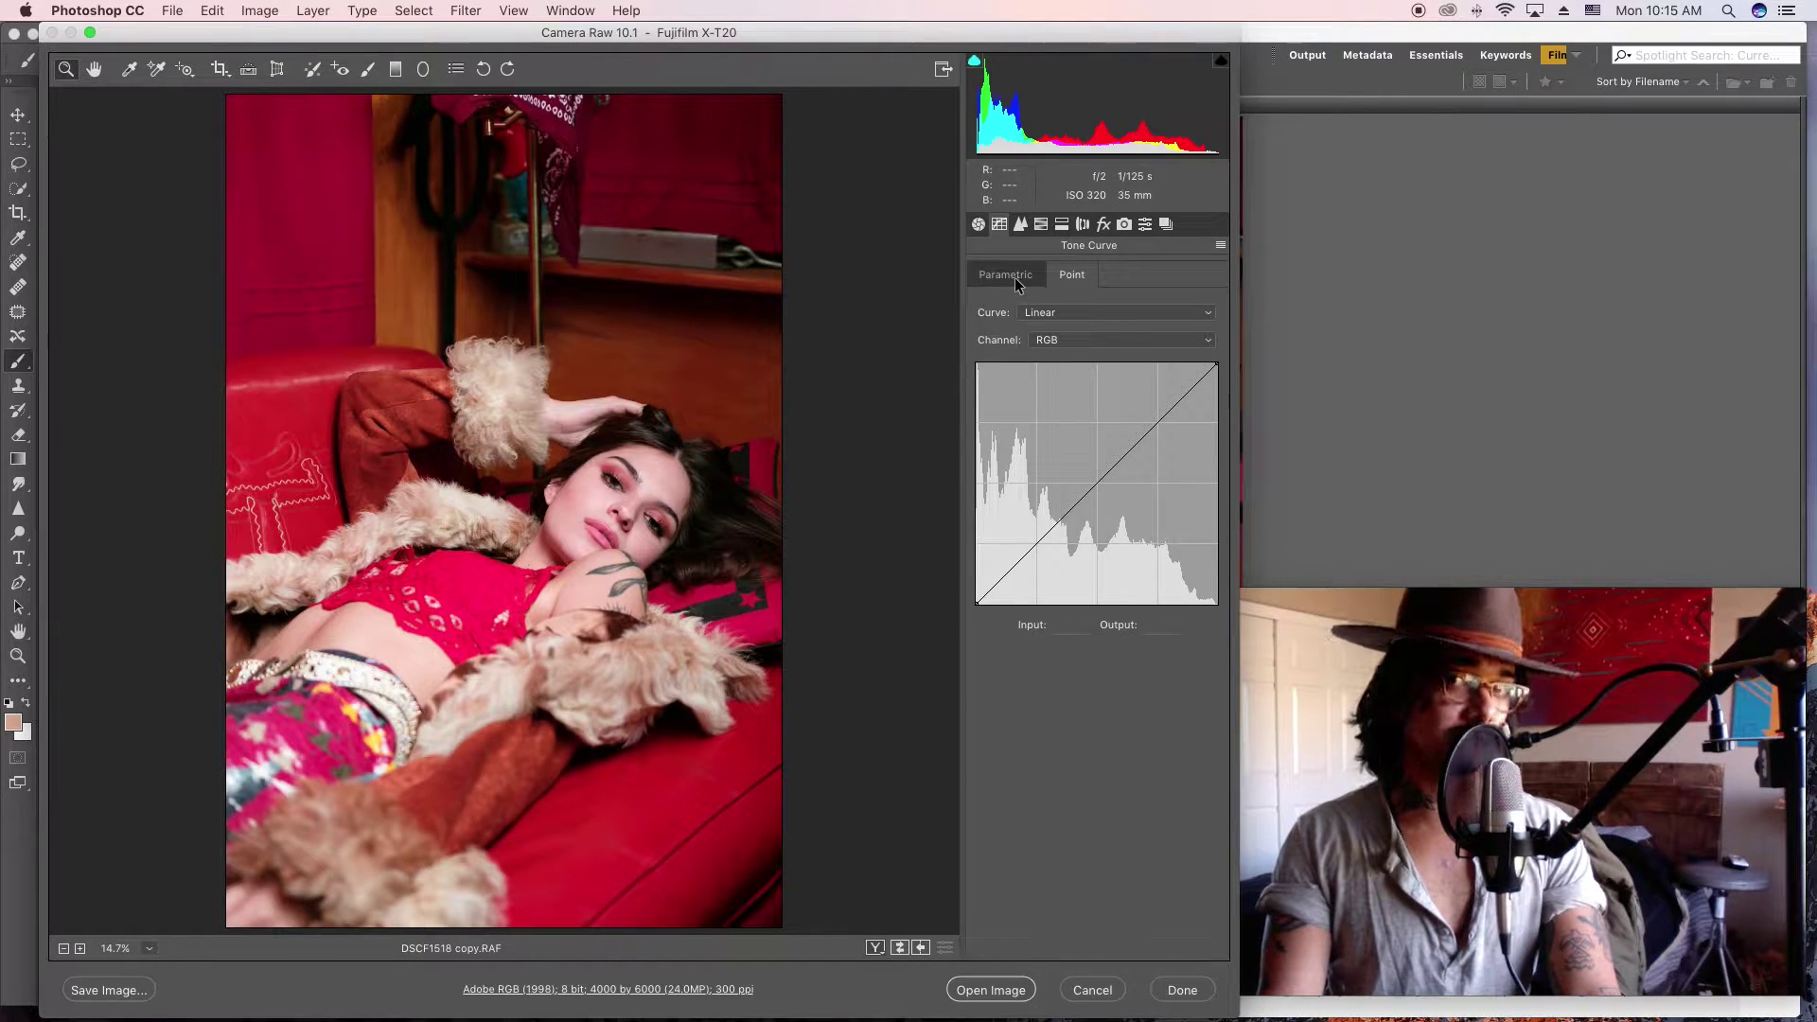
click(1107, 340)
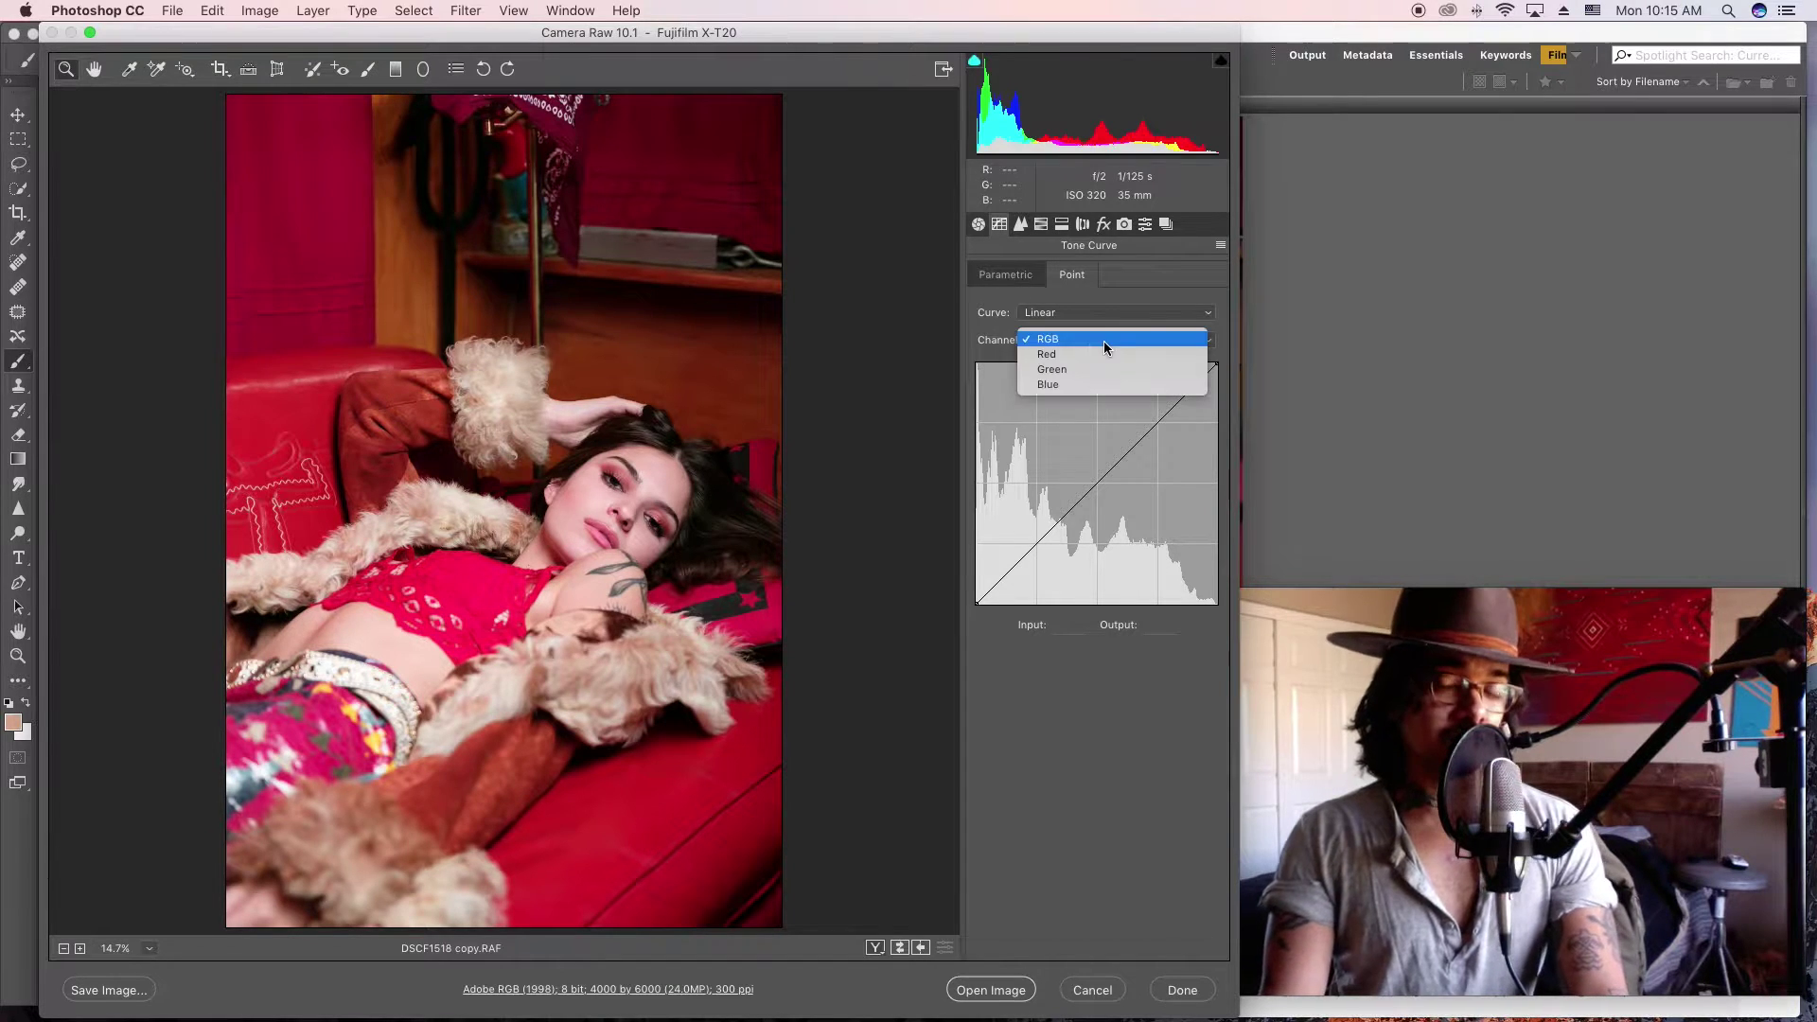
click(1013, 338)
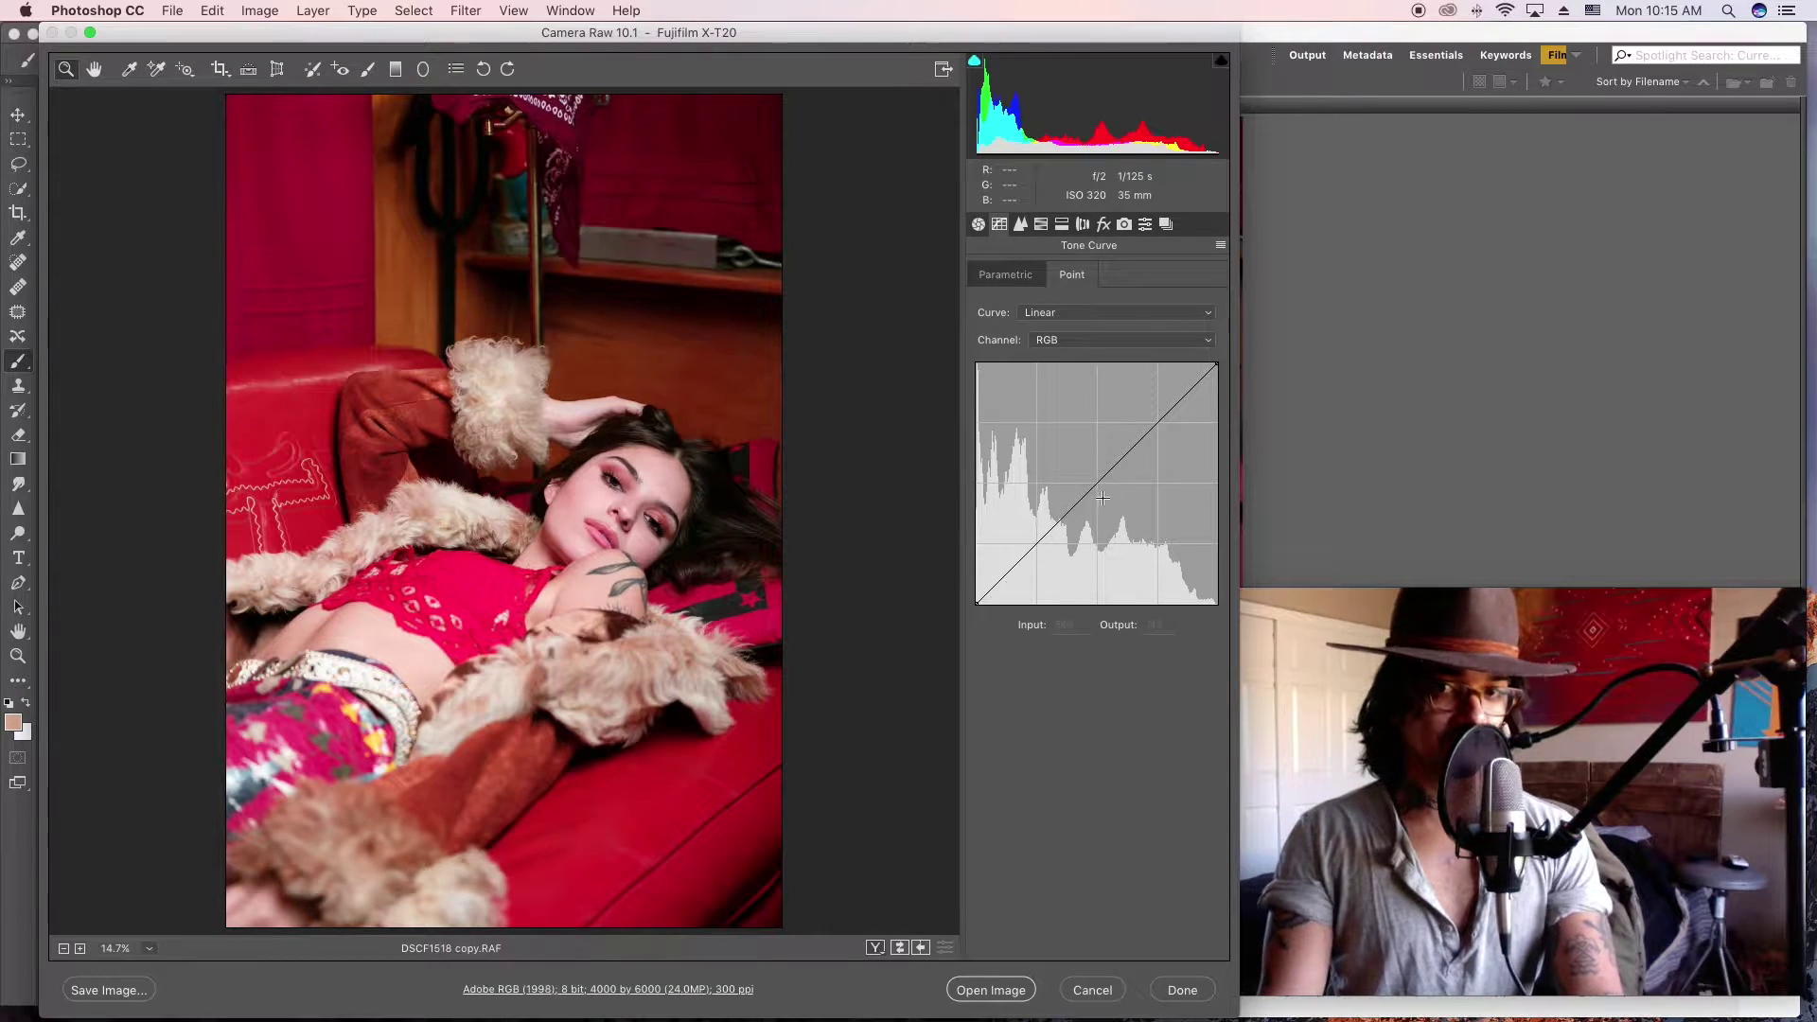
click(1024, 279)
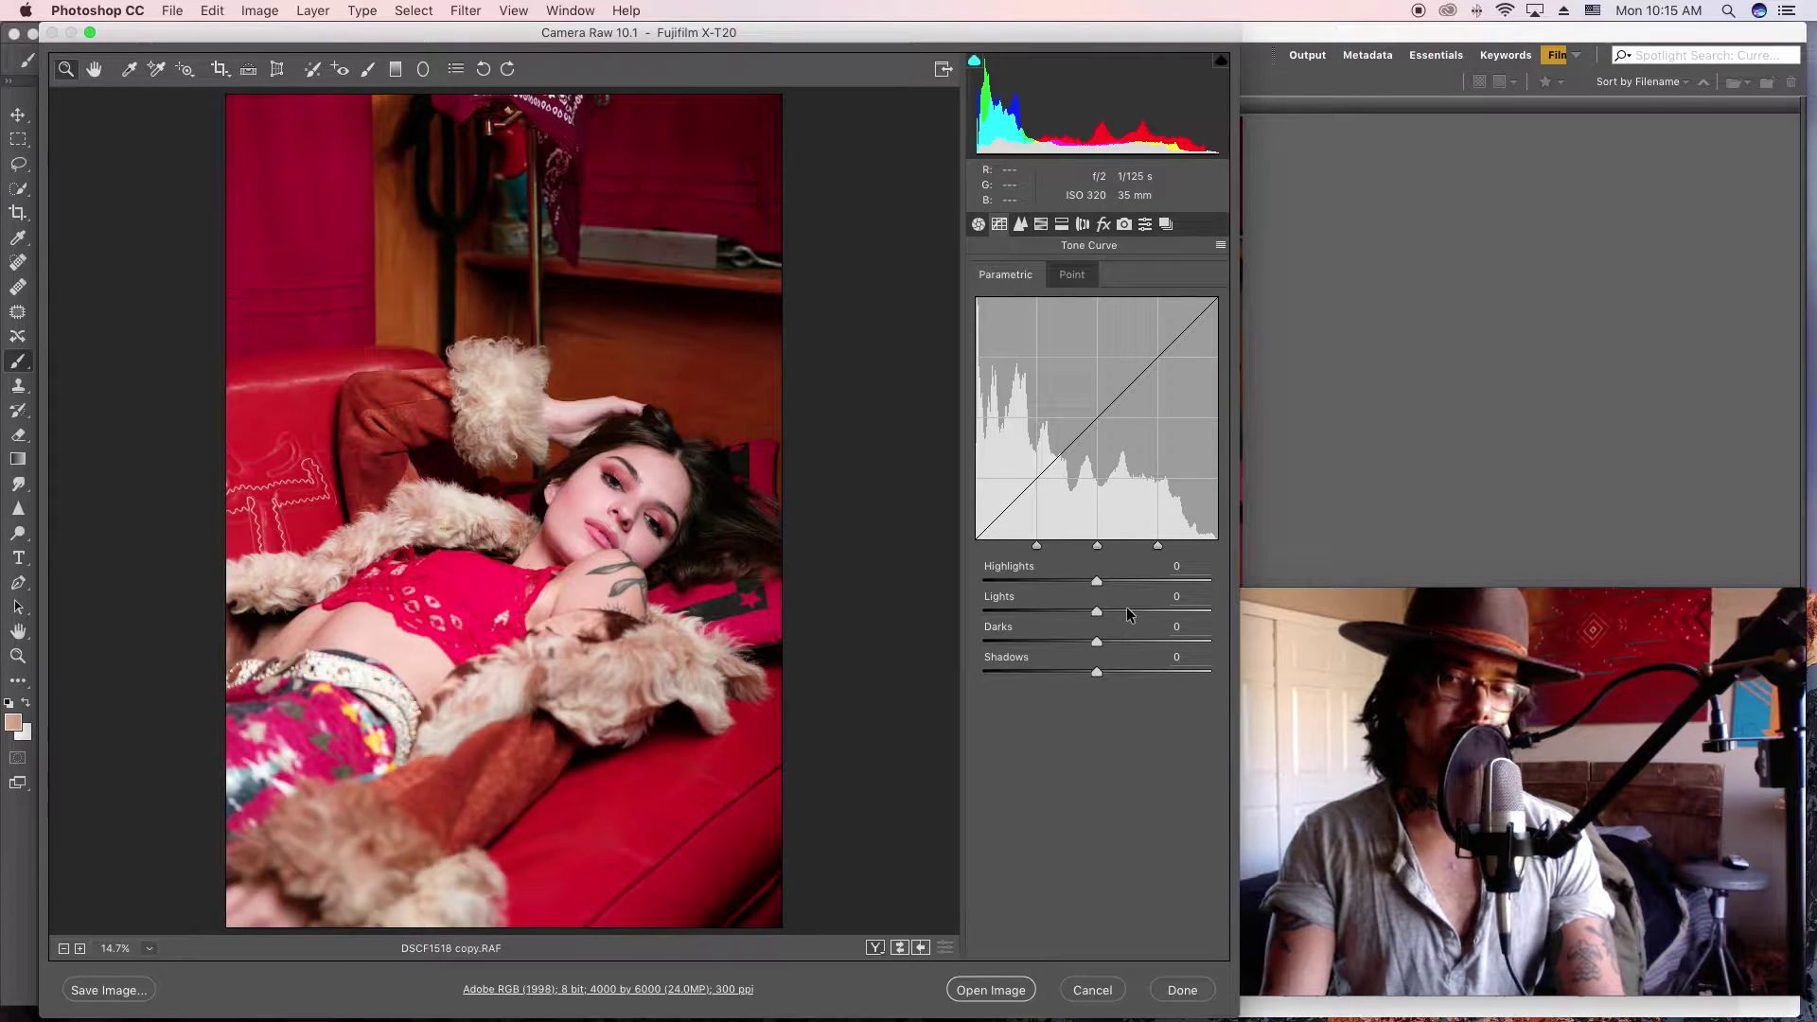
click(1081, 276)
click(1113, 340)
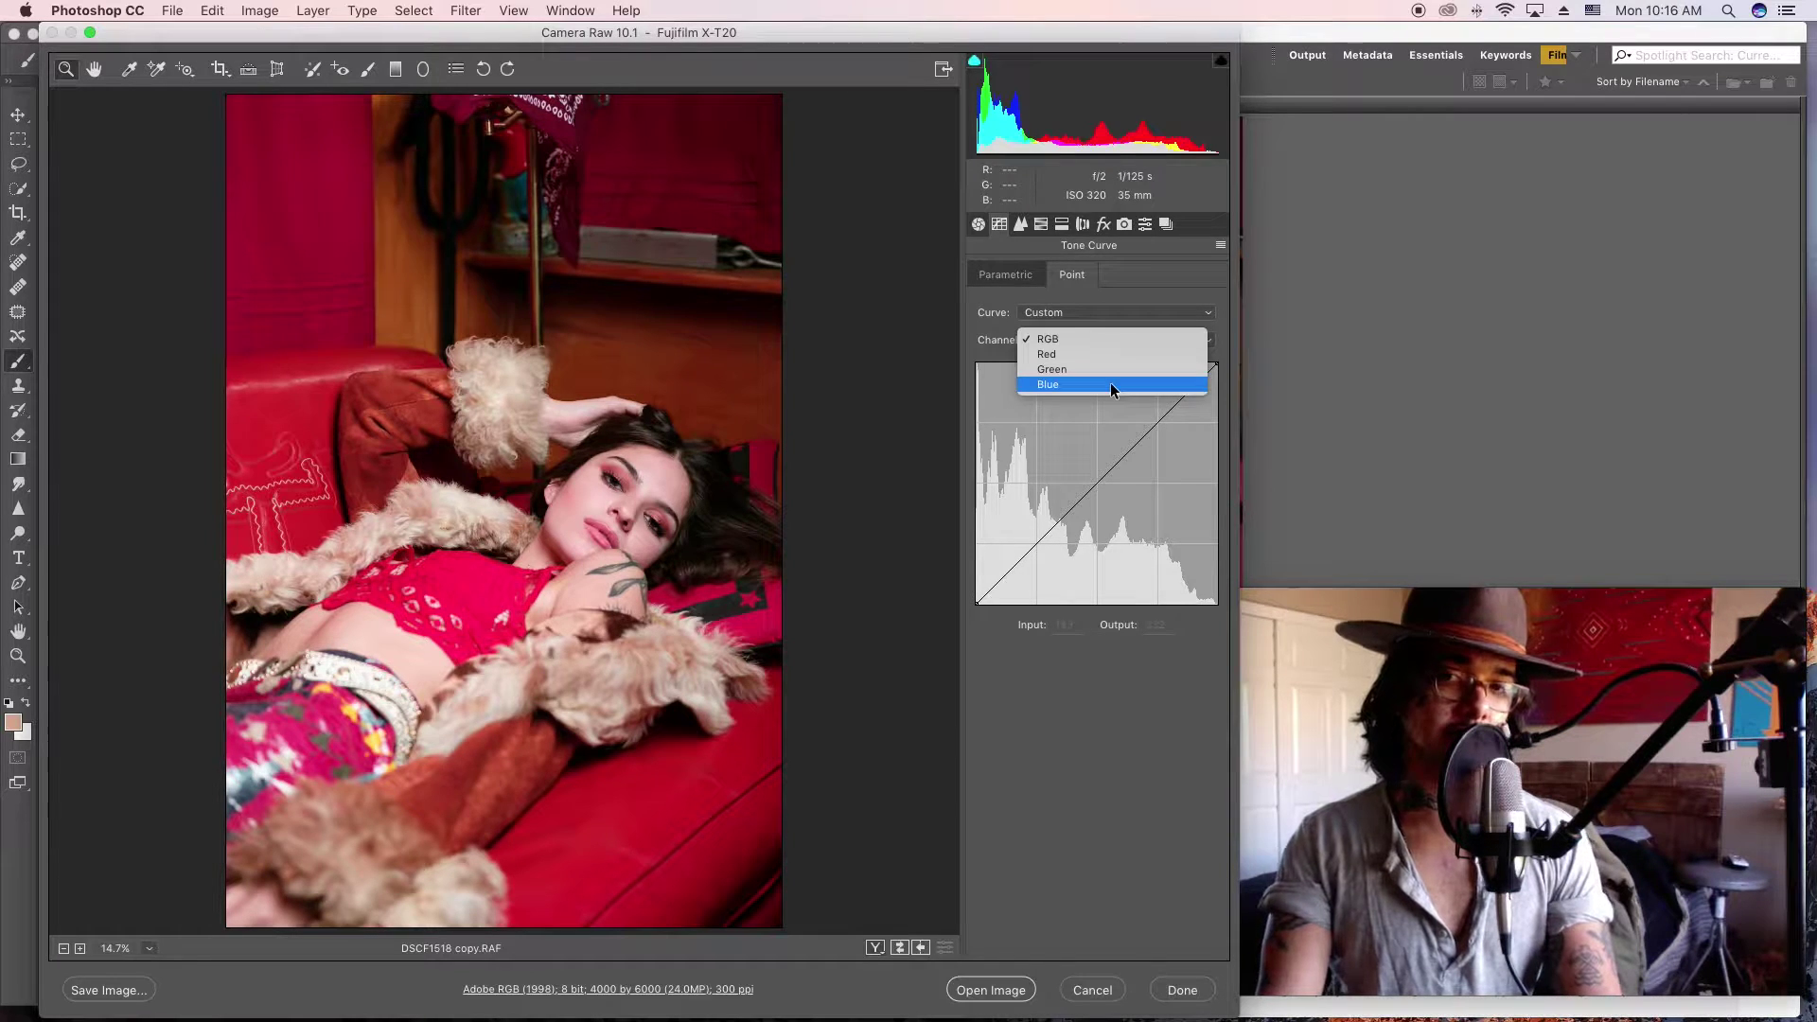
click(1113, 386)
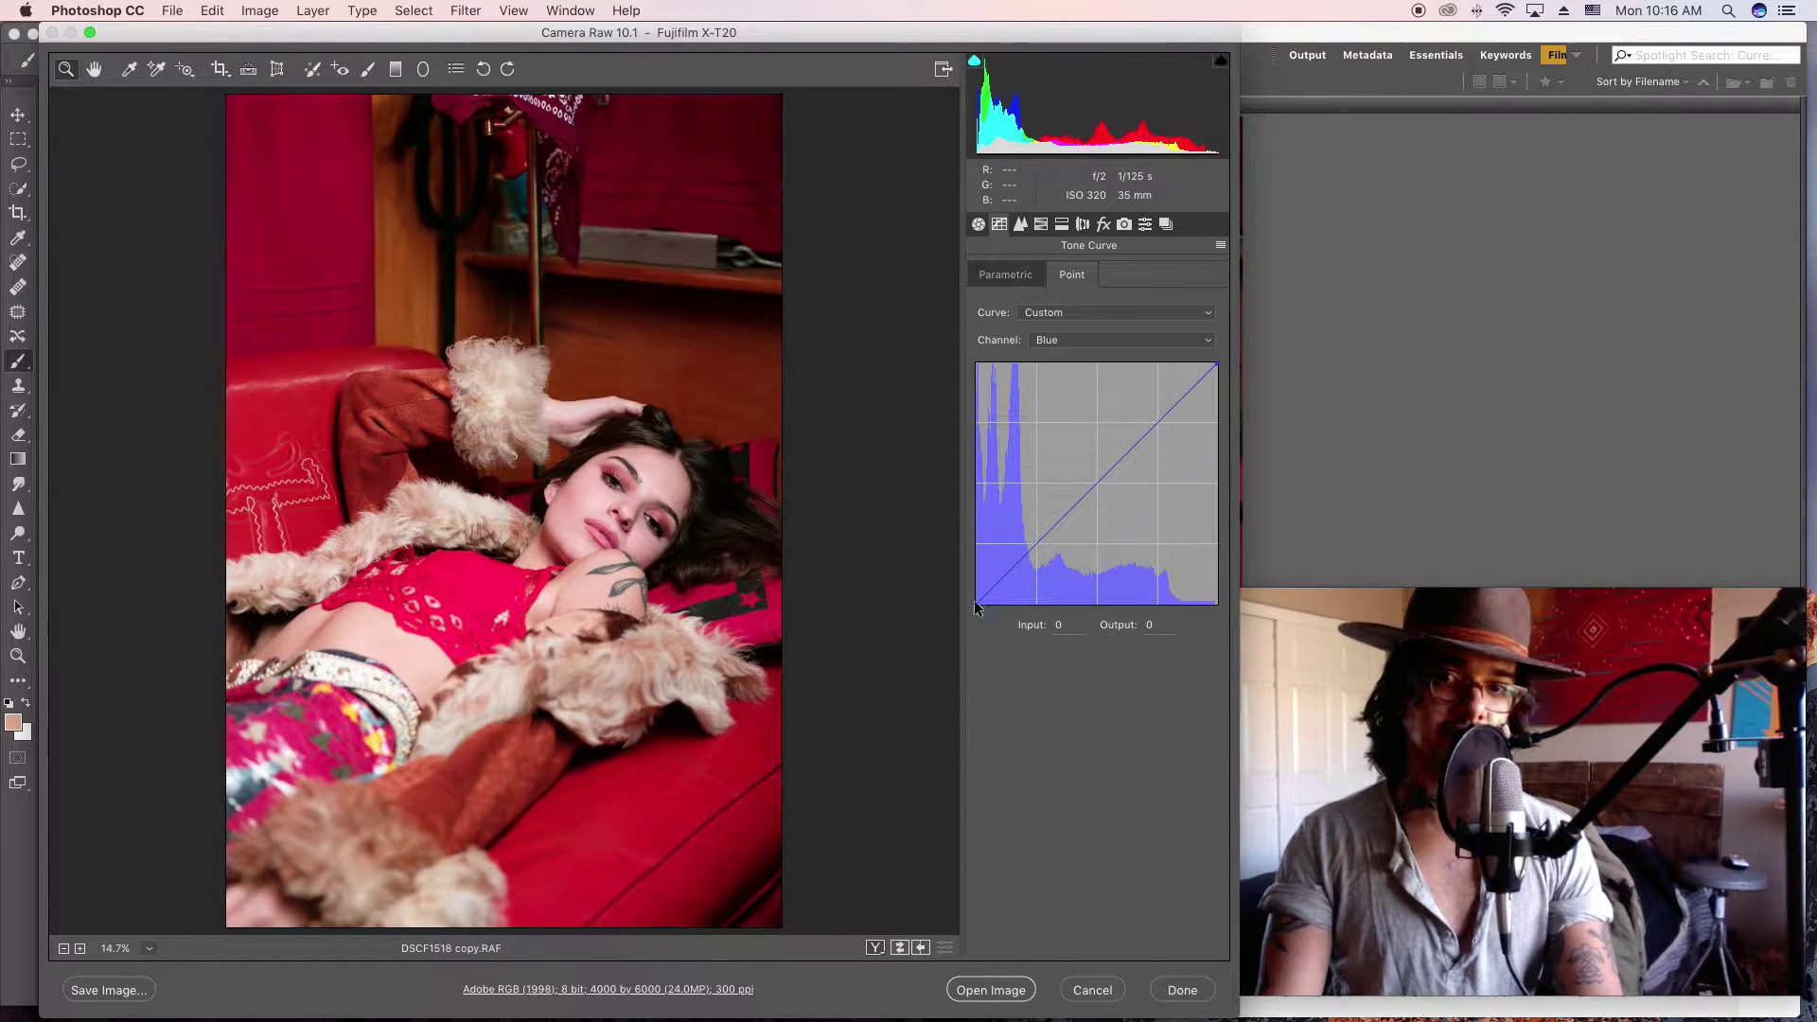
drag(978, 607, 957, 584)
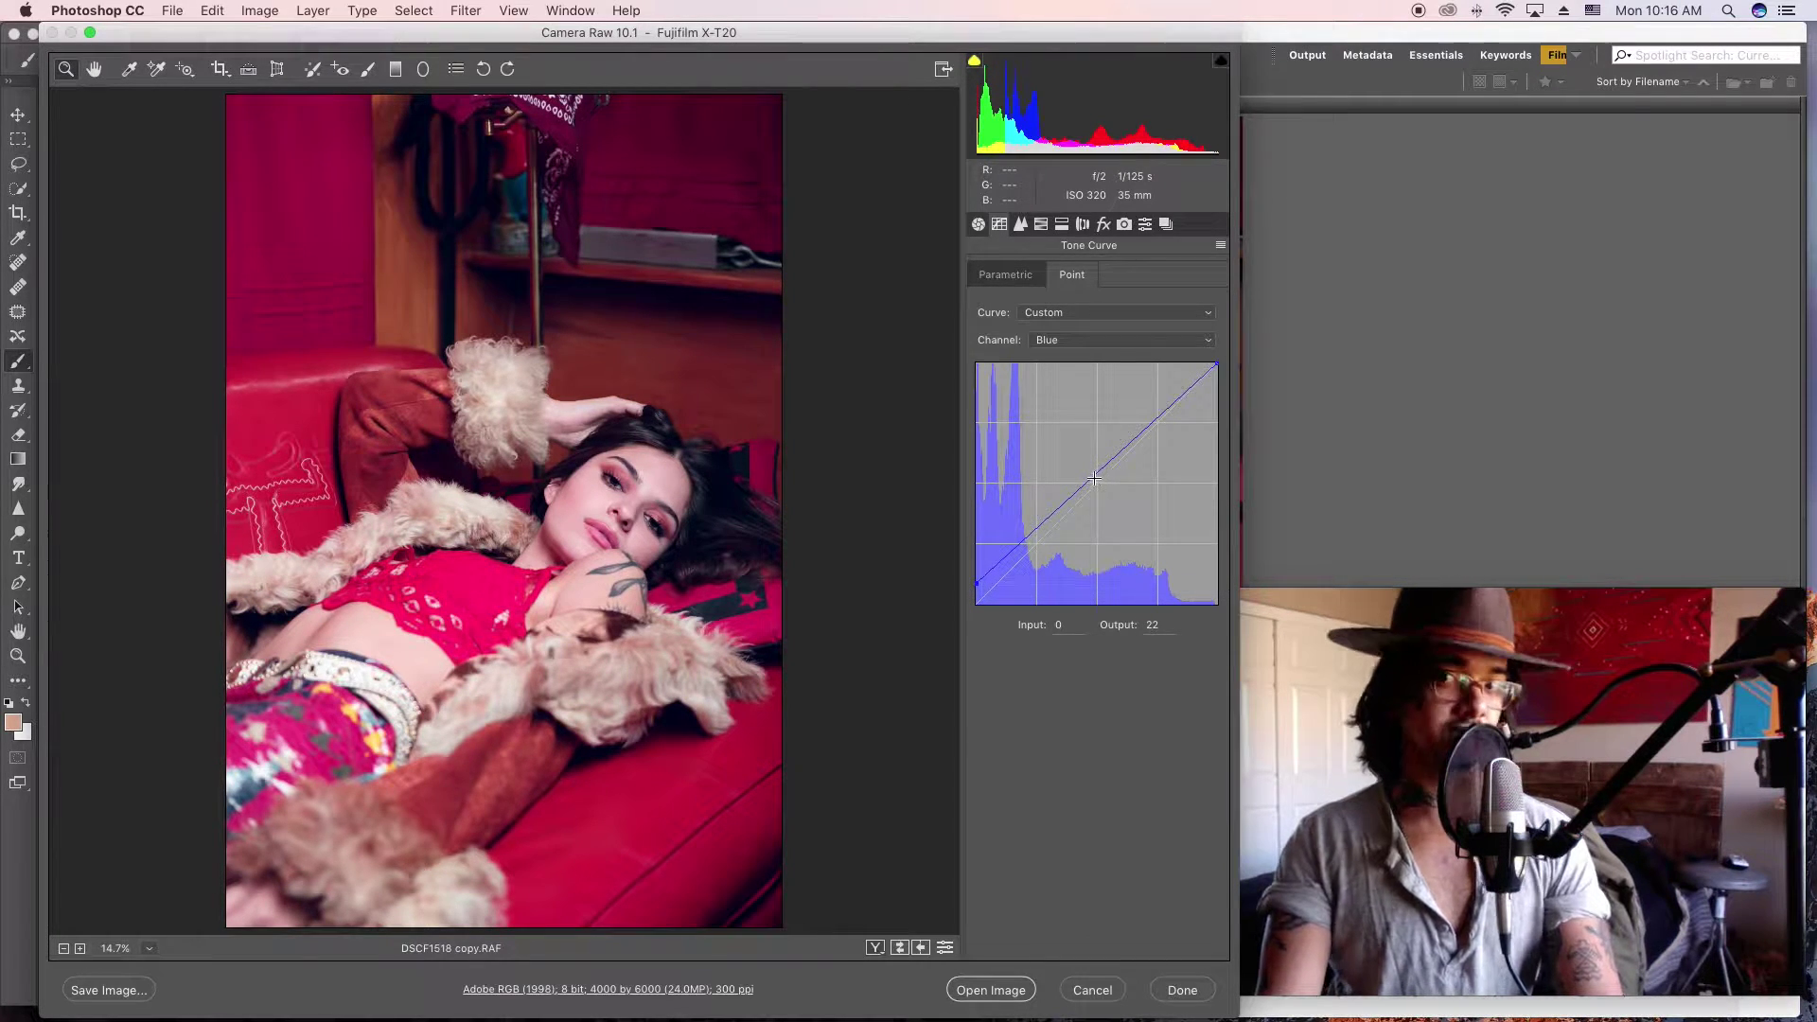
drag(1094, 478, 1097, 492)
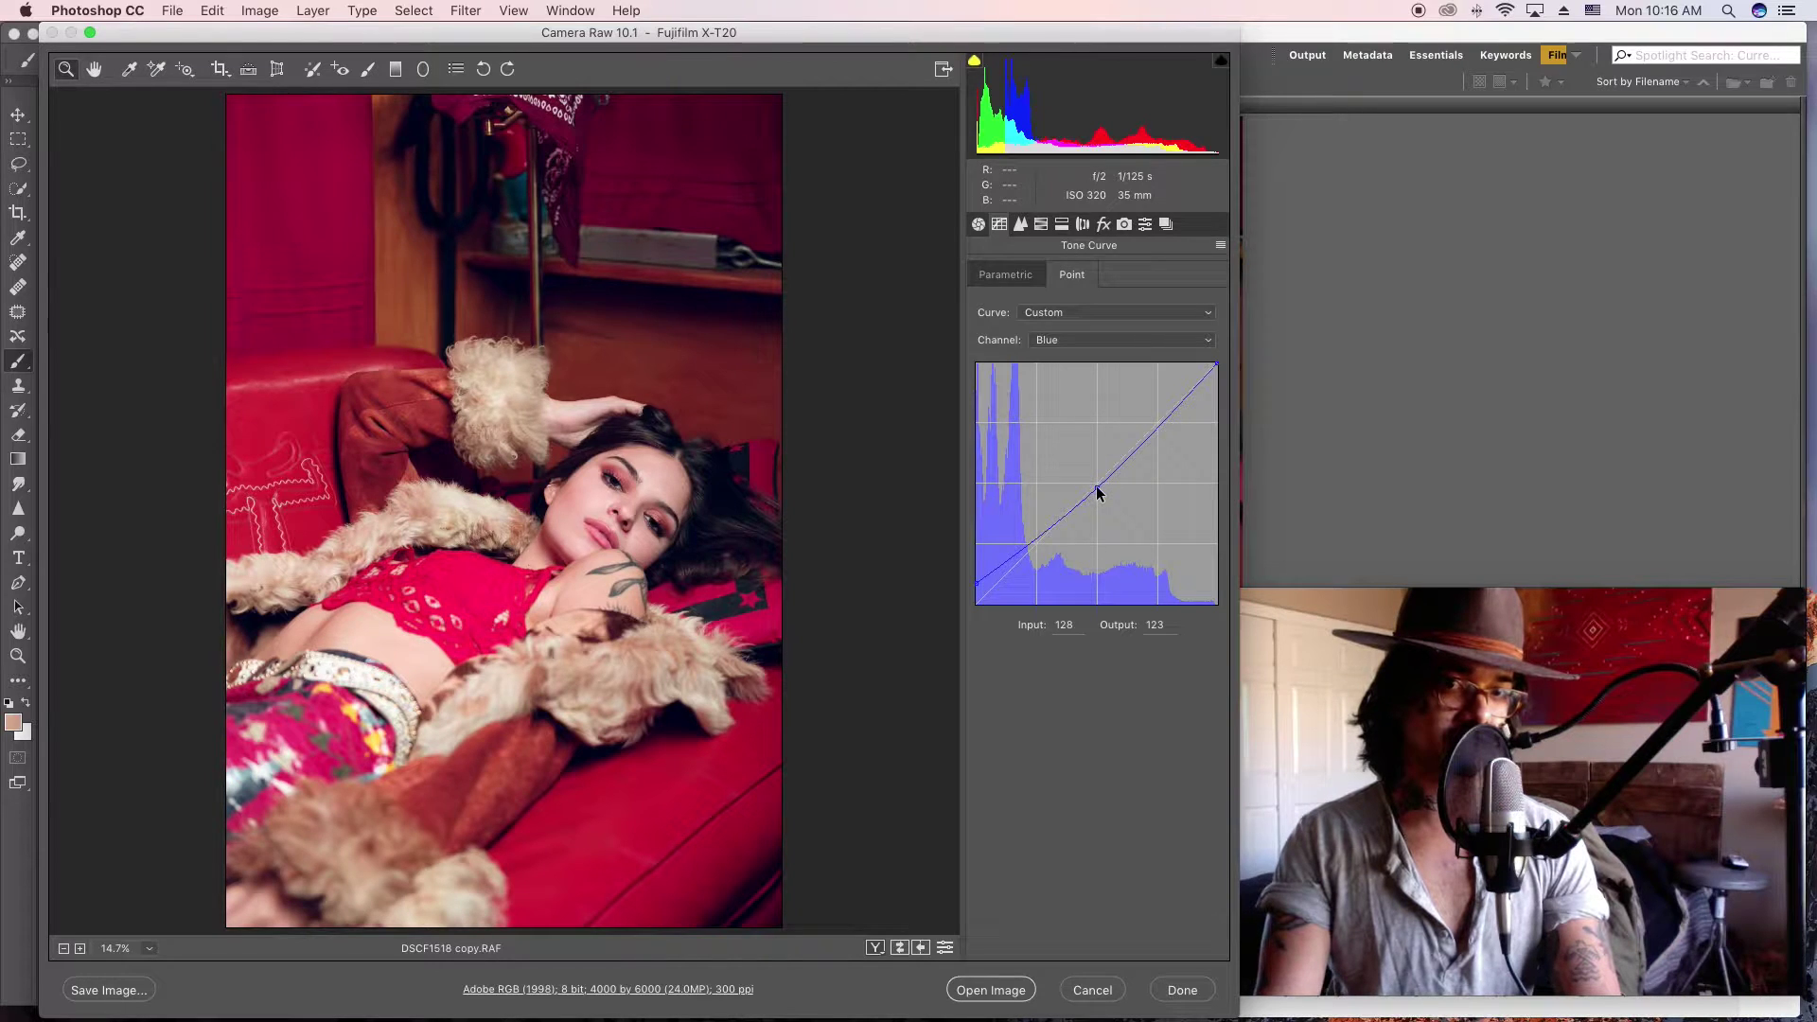
click(1029, 544)
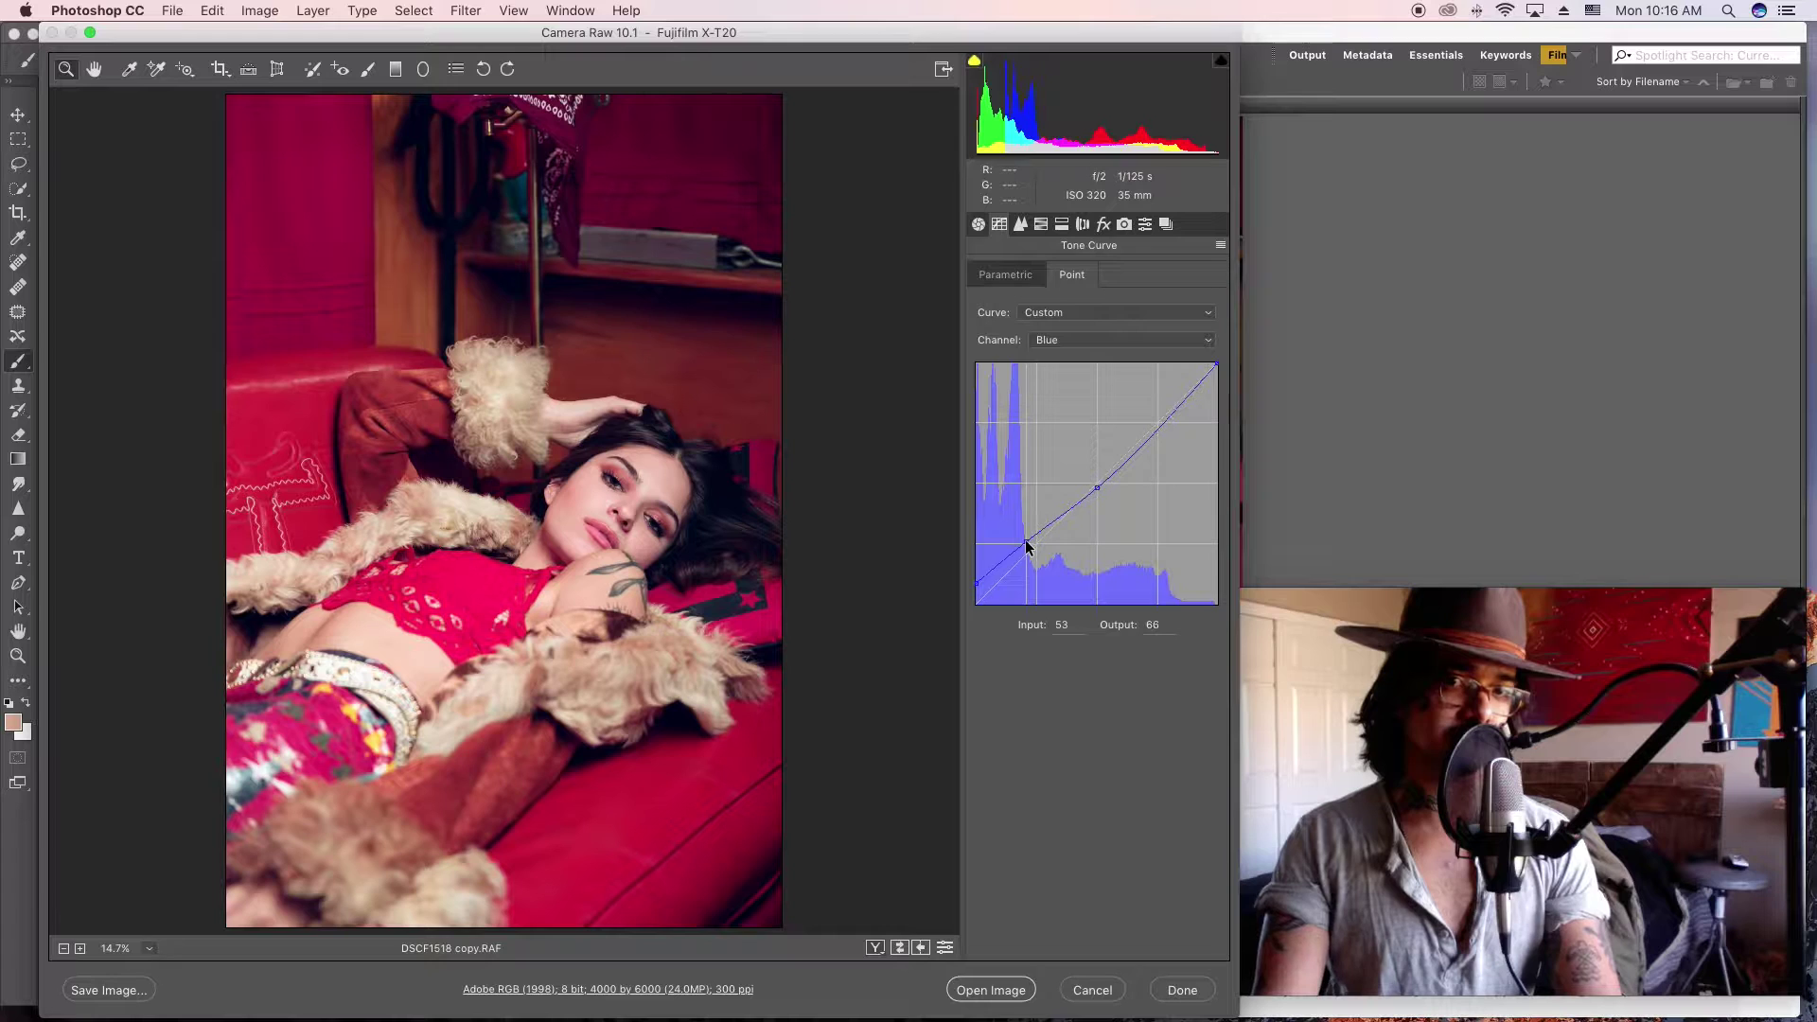
Step: Give the Green curve points near 189→195 and 121→115, pulling midtones toward magenta
click(1116, 340)
click(1120, 331)
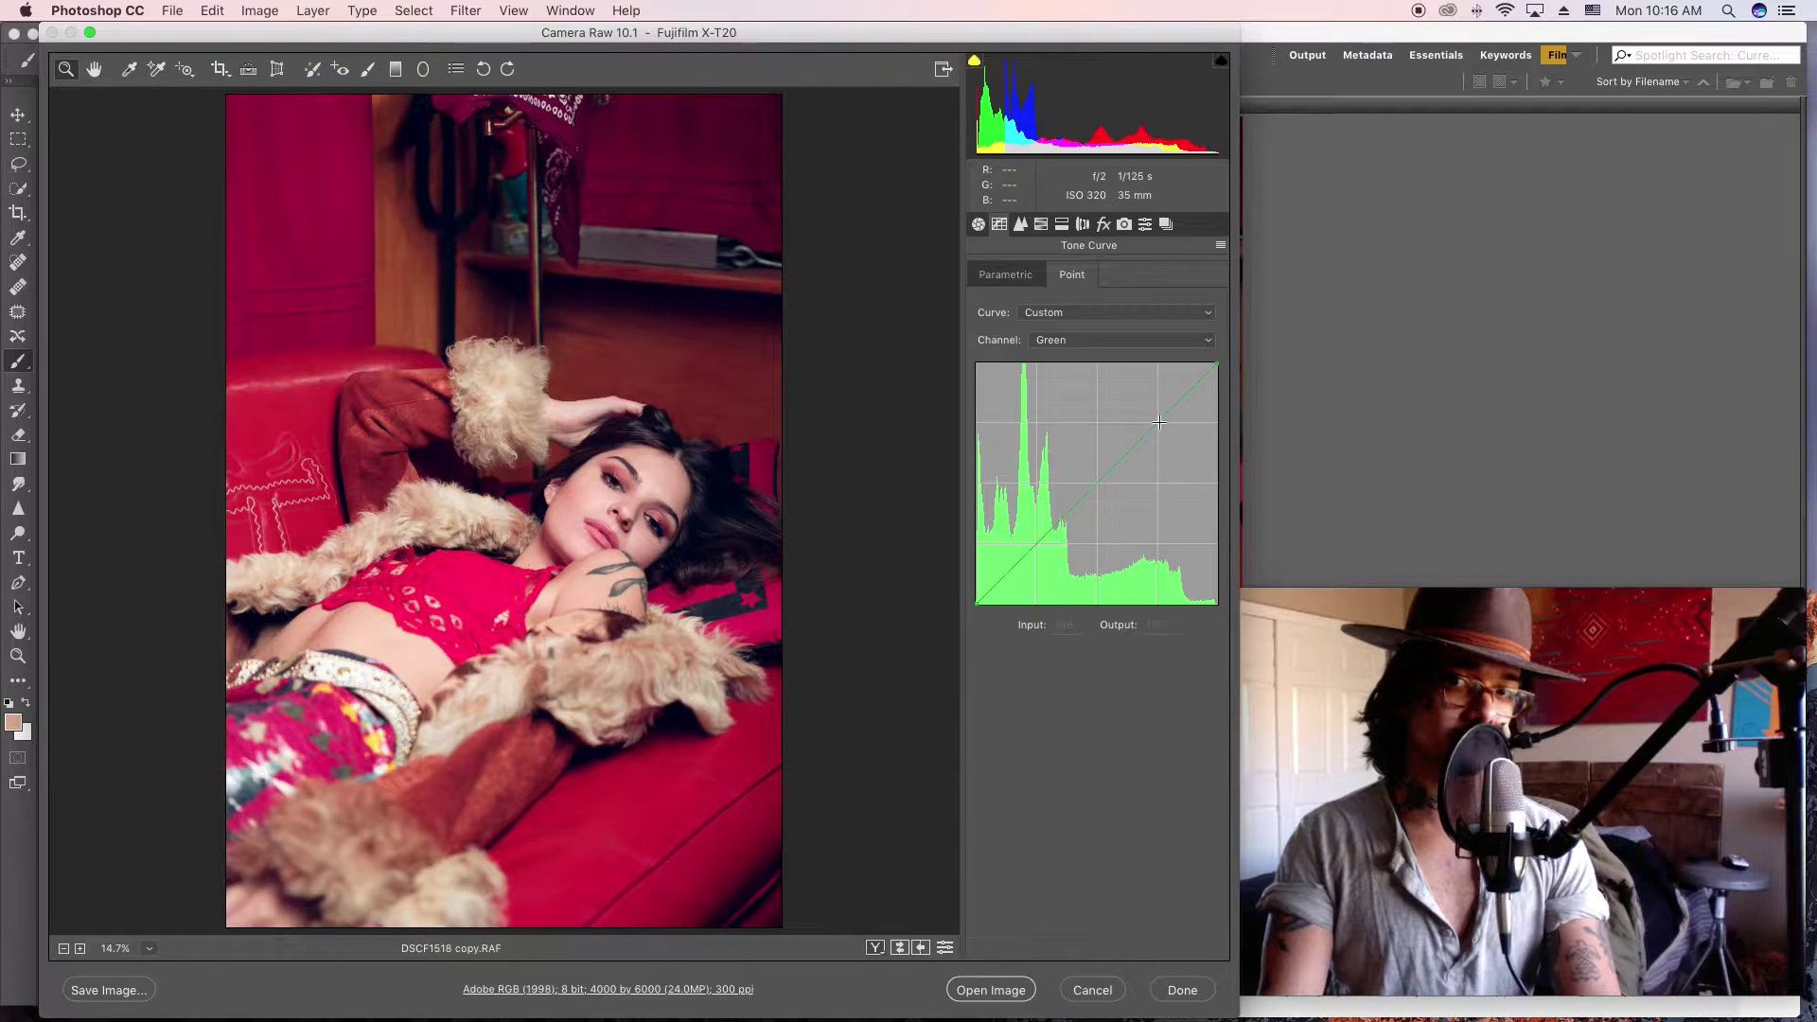
drag(1160, 422, 1153, 425)
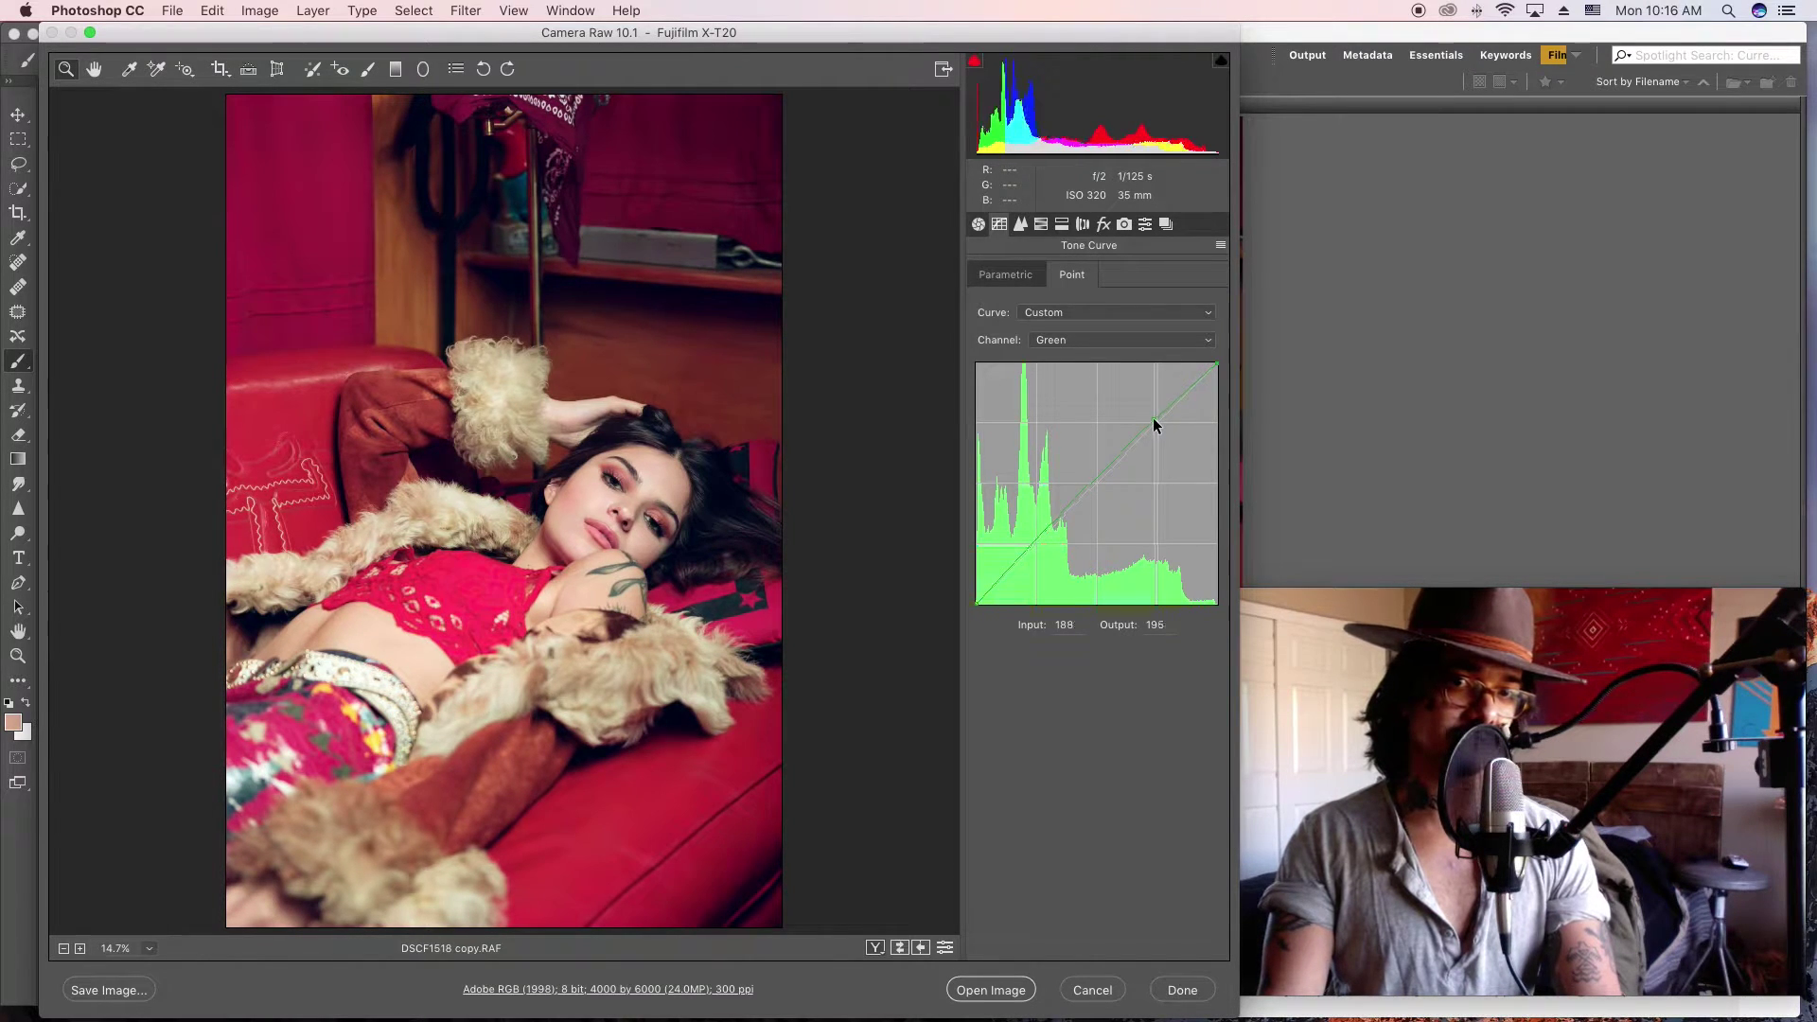
click(1091, 486)
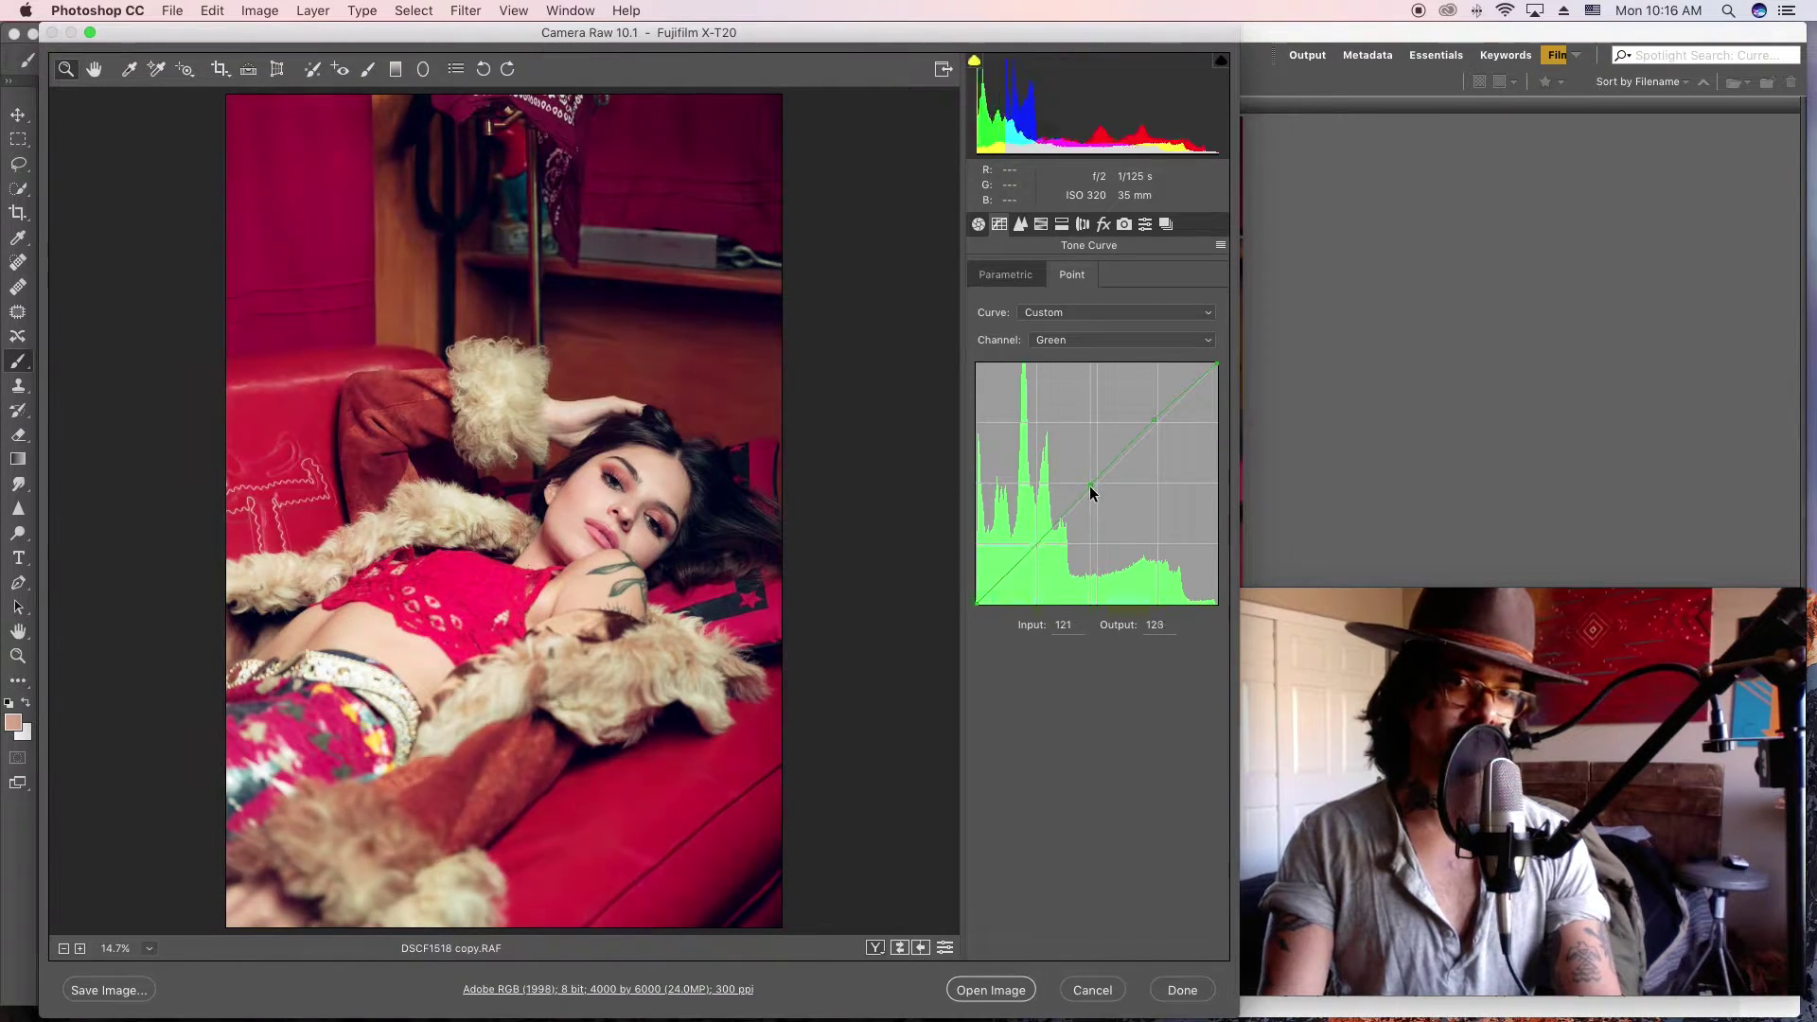
drag(1091, 487, 1091, 493)
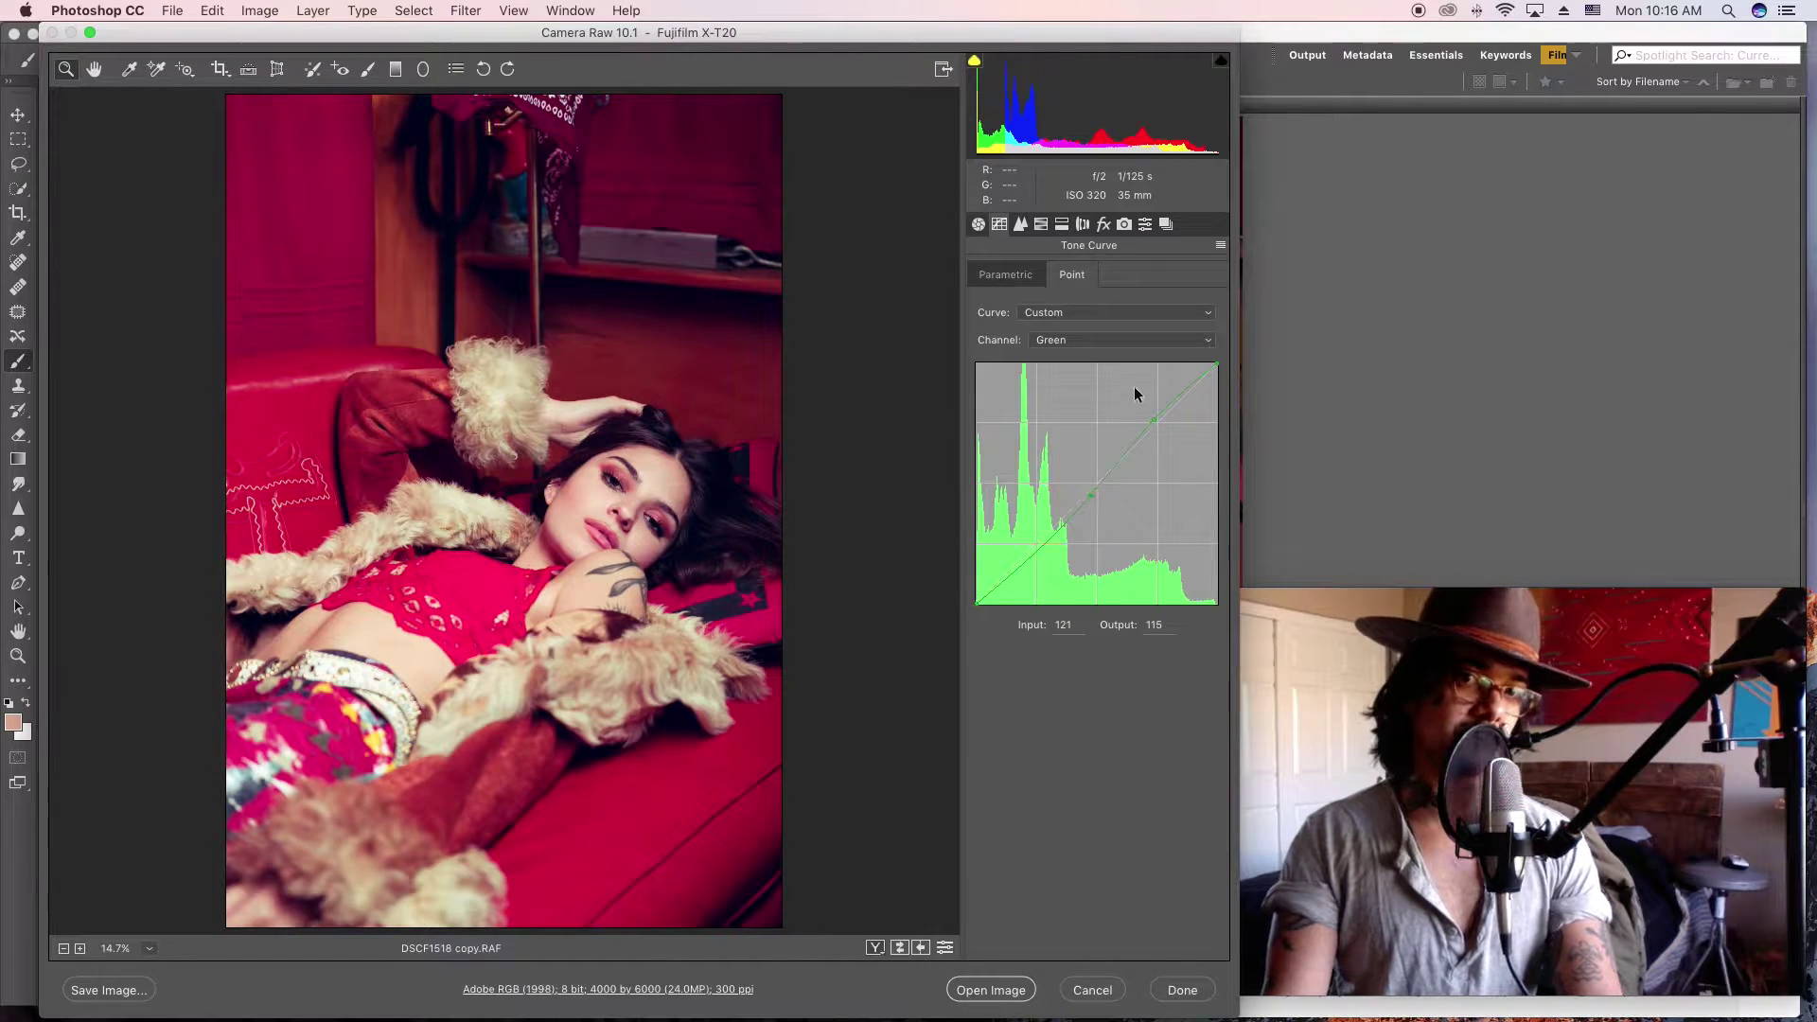
click(1087, 335)
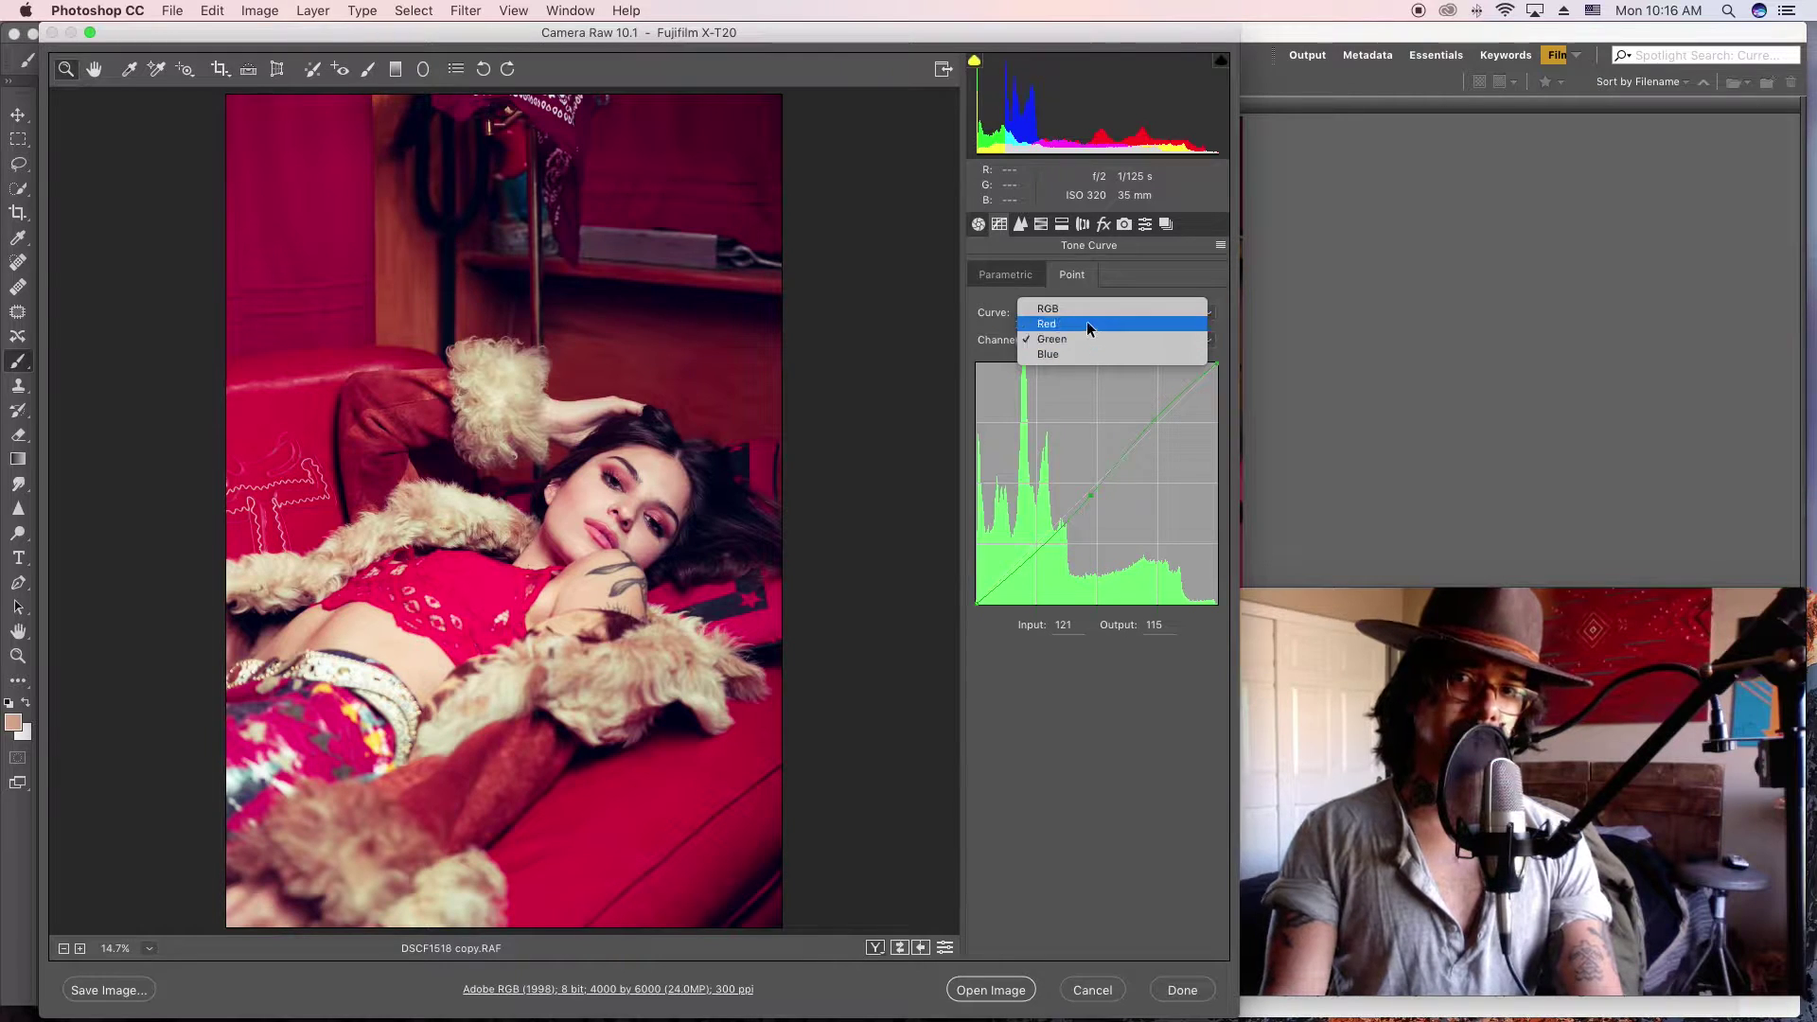
Step: Shape the Red curve into an S with mid, highlight and a lowered shadow point near 60→46
click(1086, 321)
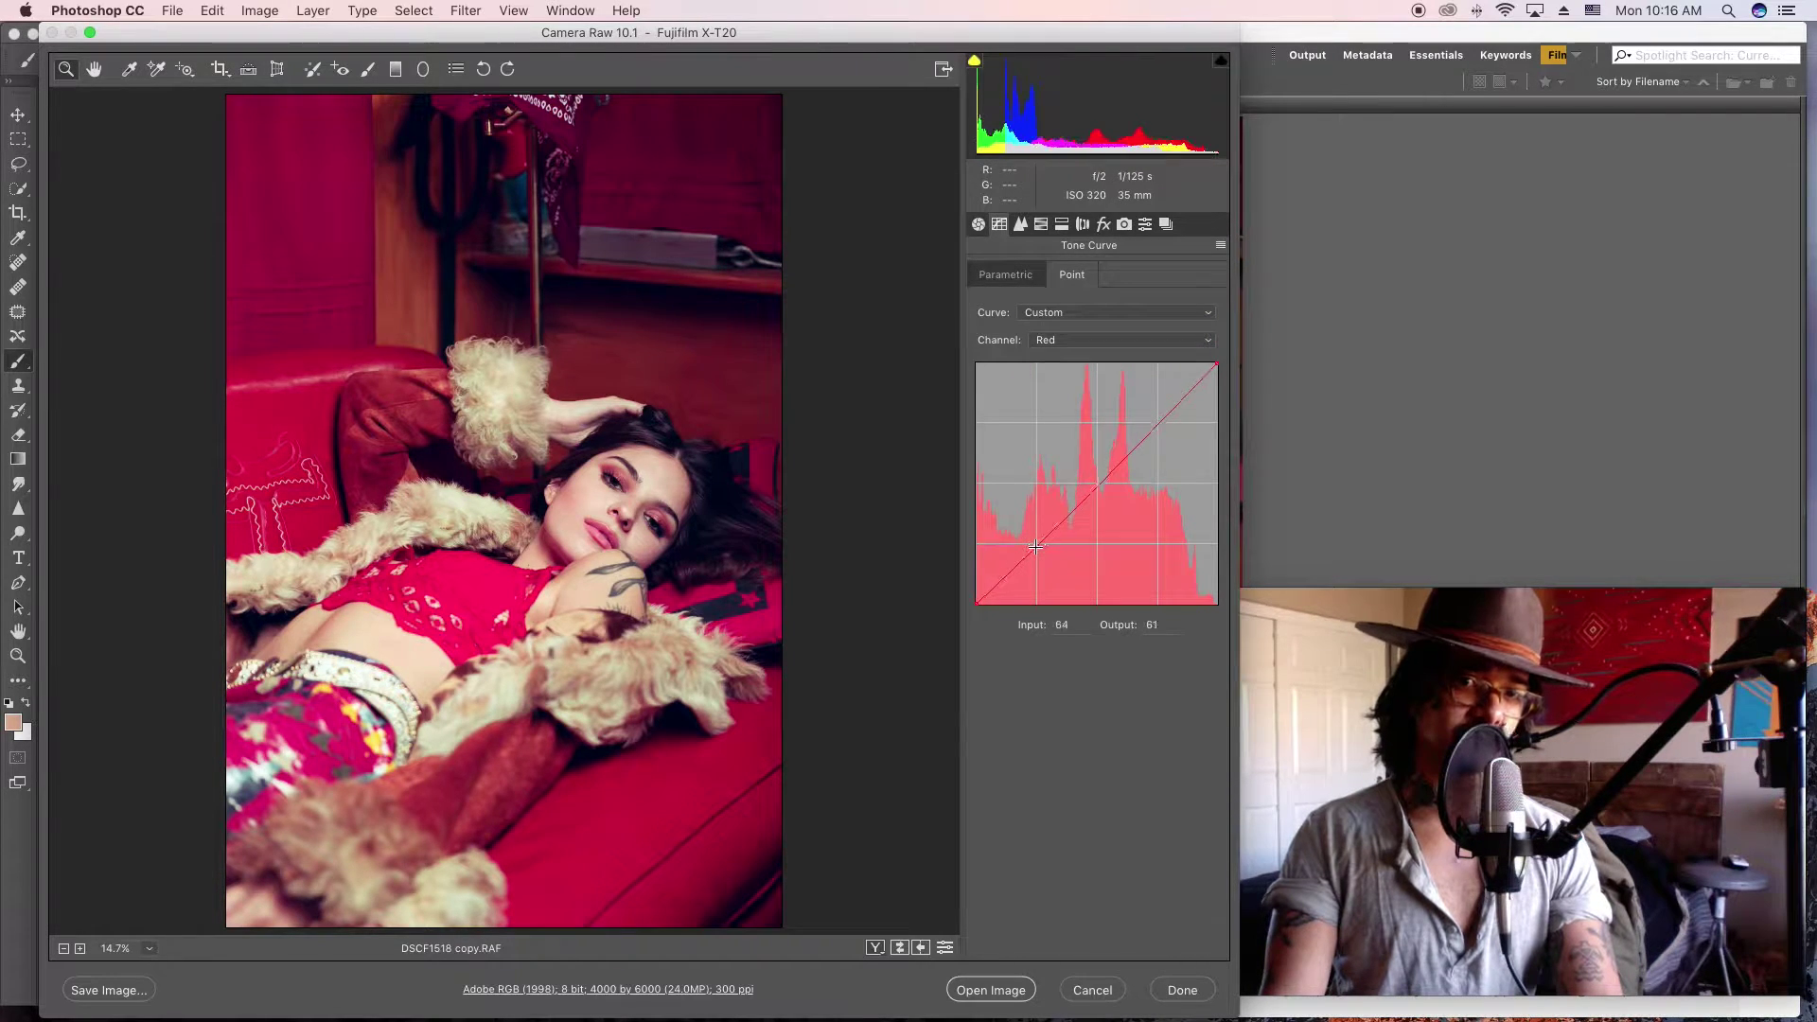
click(1096, 483)
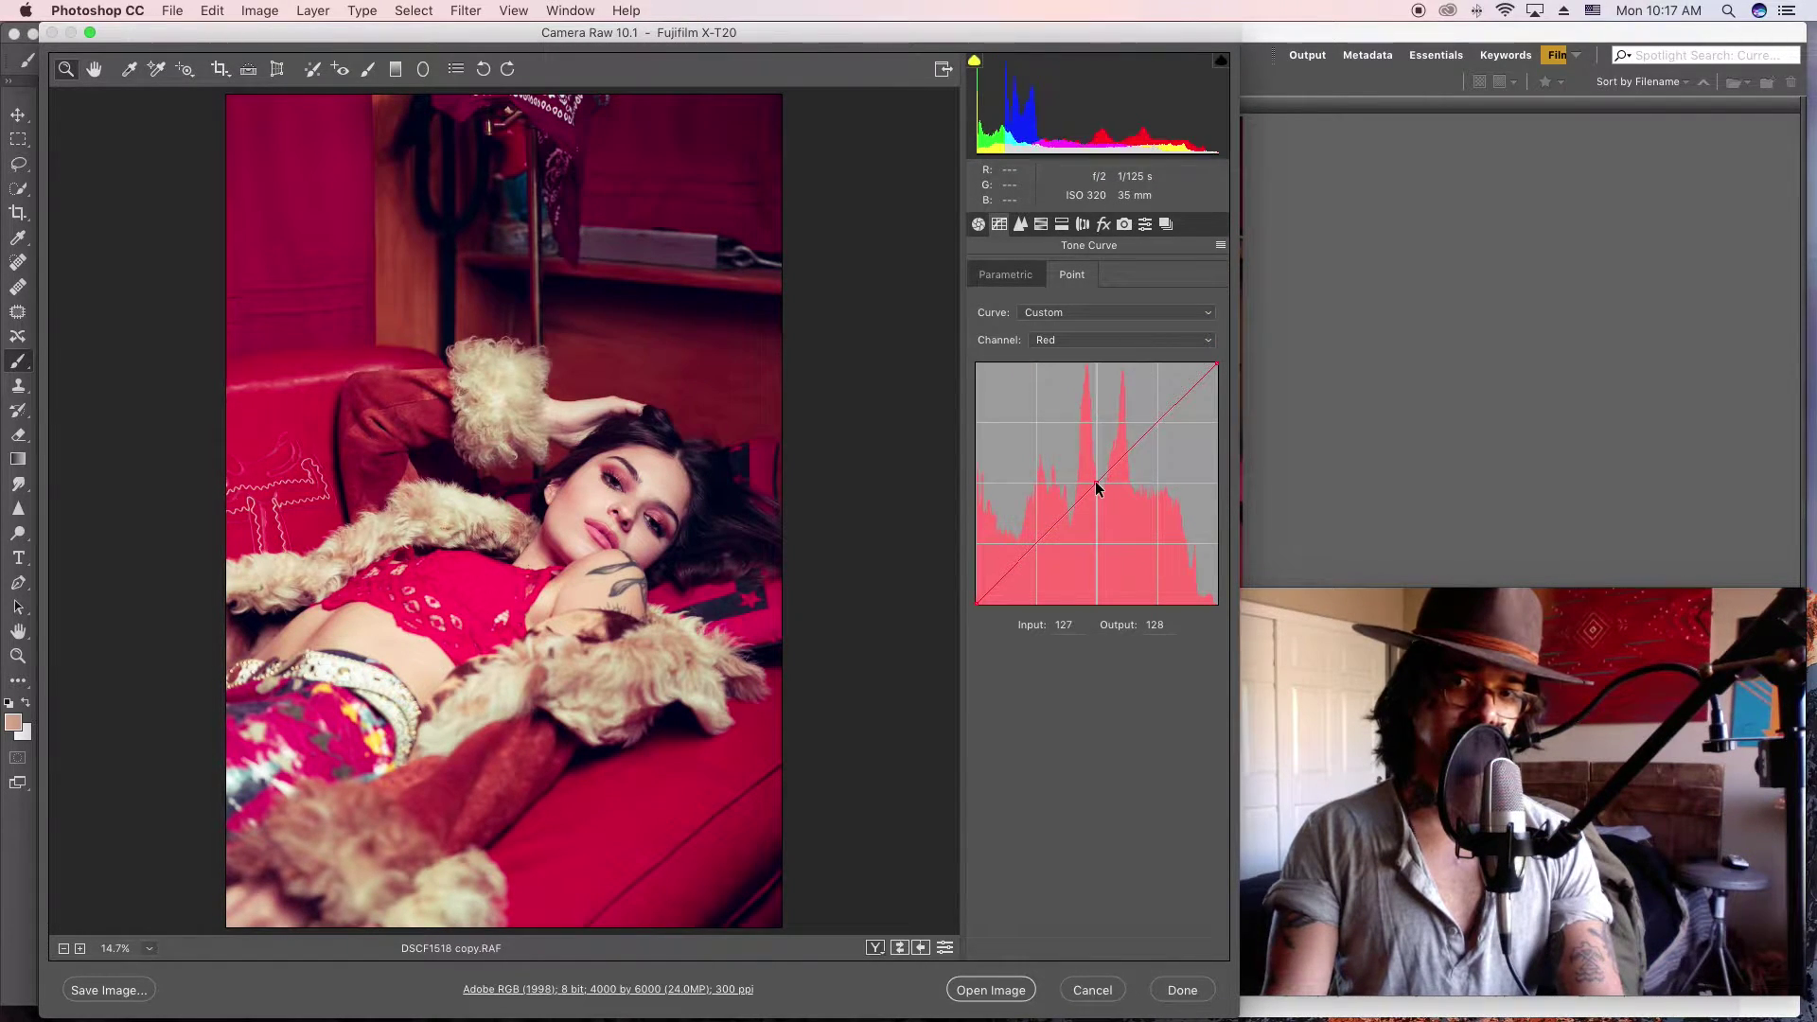
drag(1097, 483, 1093, 485)
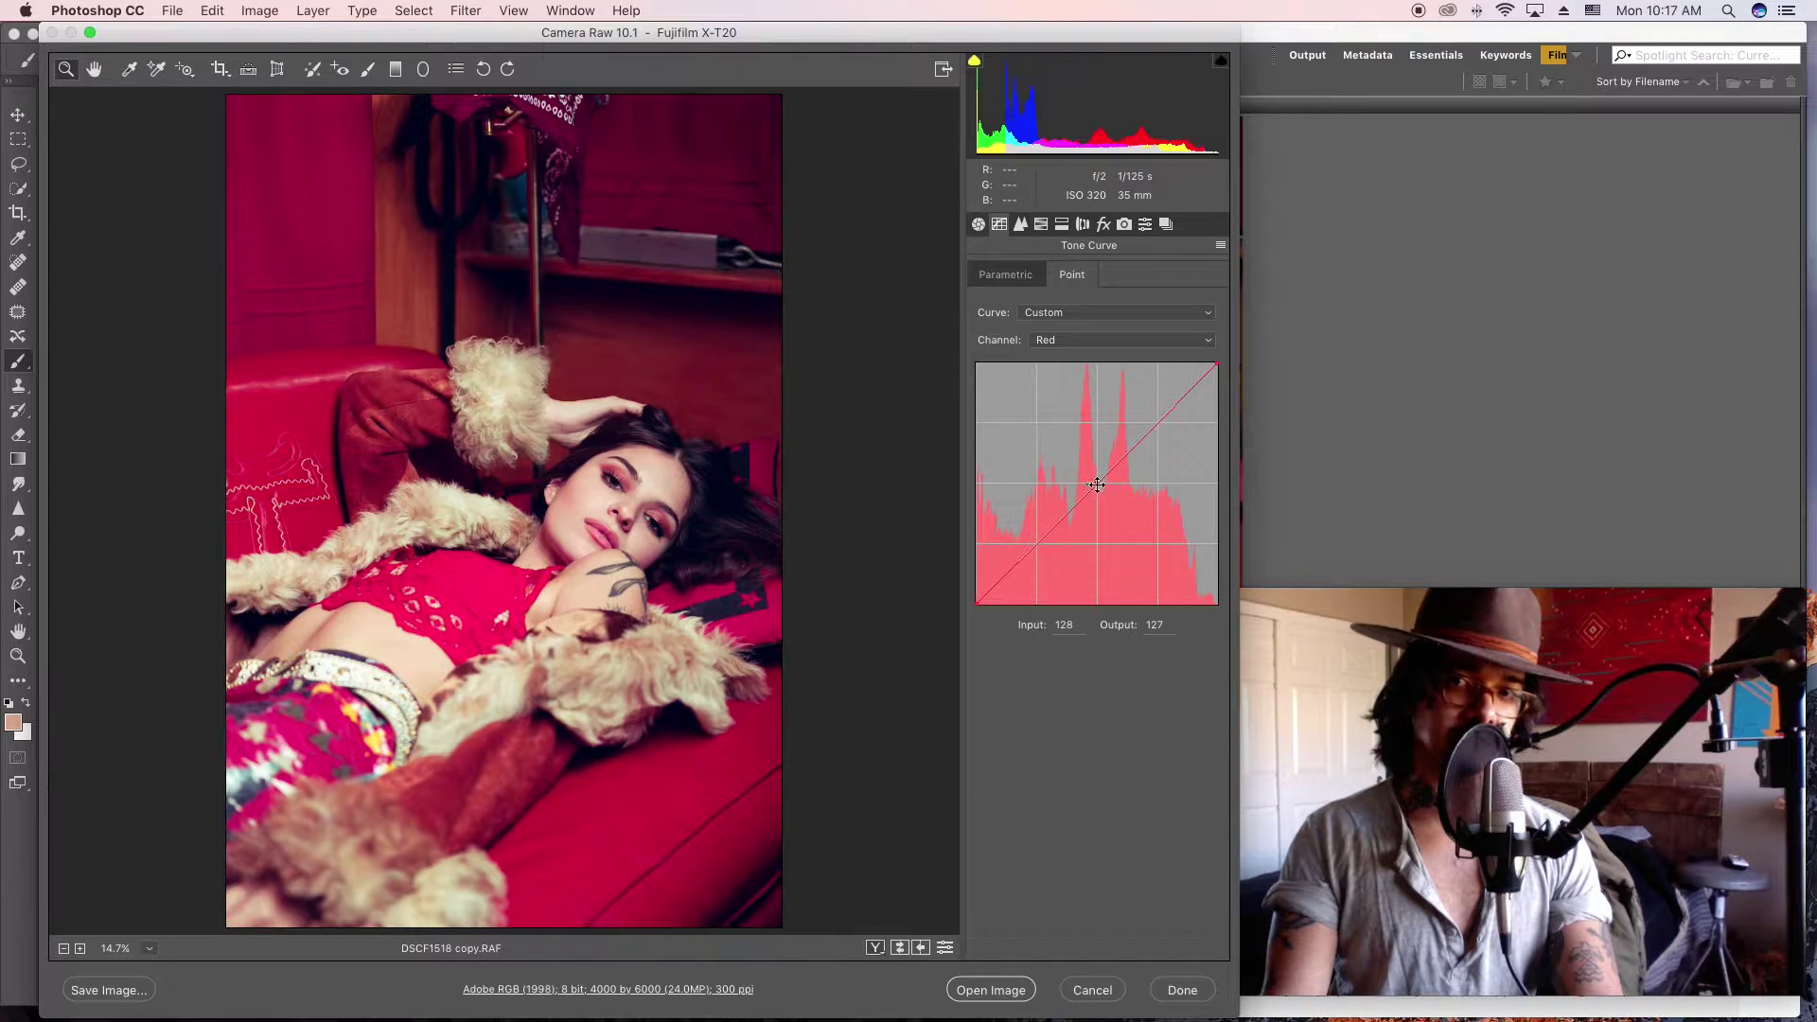
click(1155, 424)
drag(977, 603, 944, 624)
click(1031, 557)
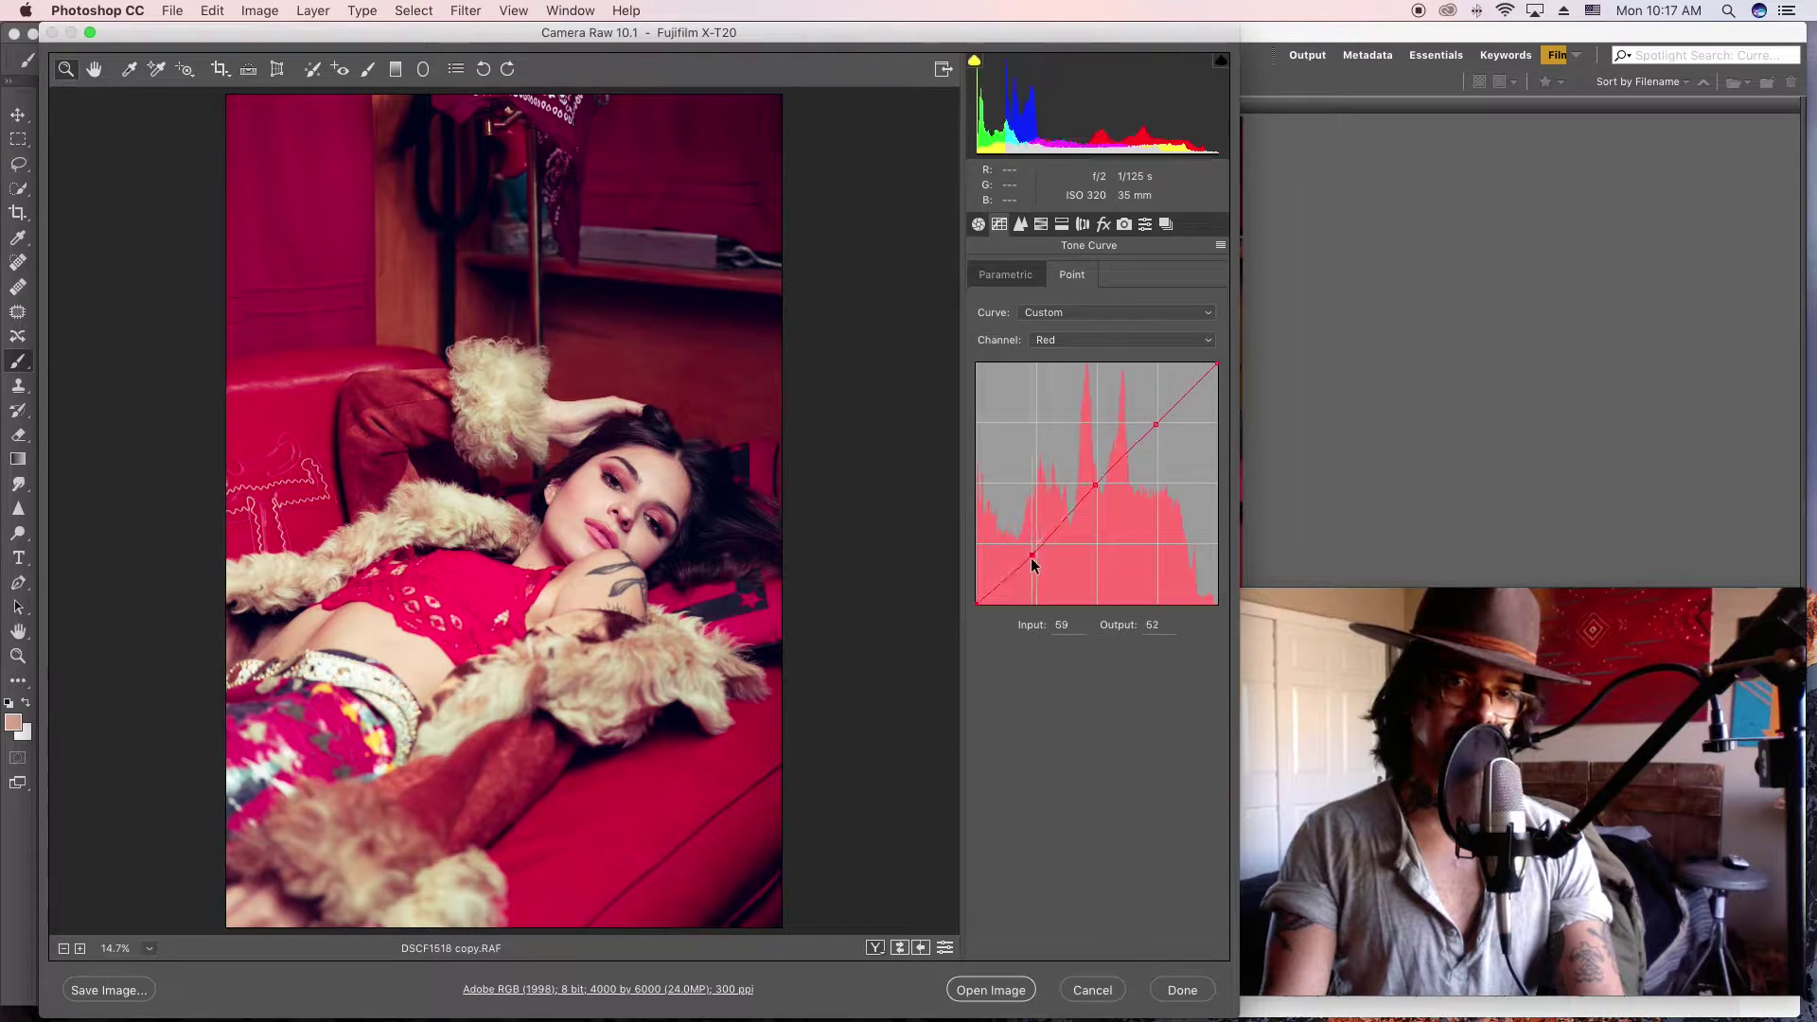
drag(1032, 557, 1033, 559)
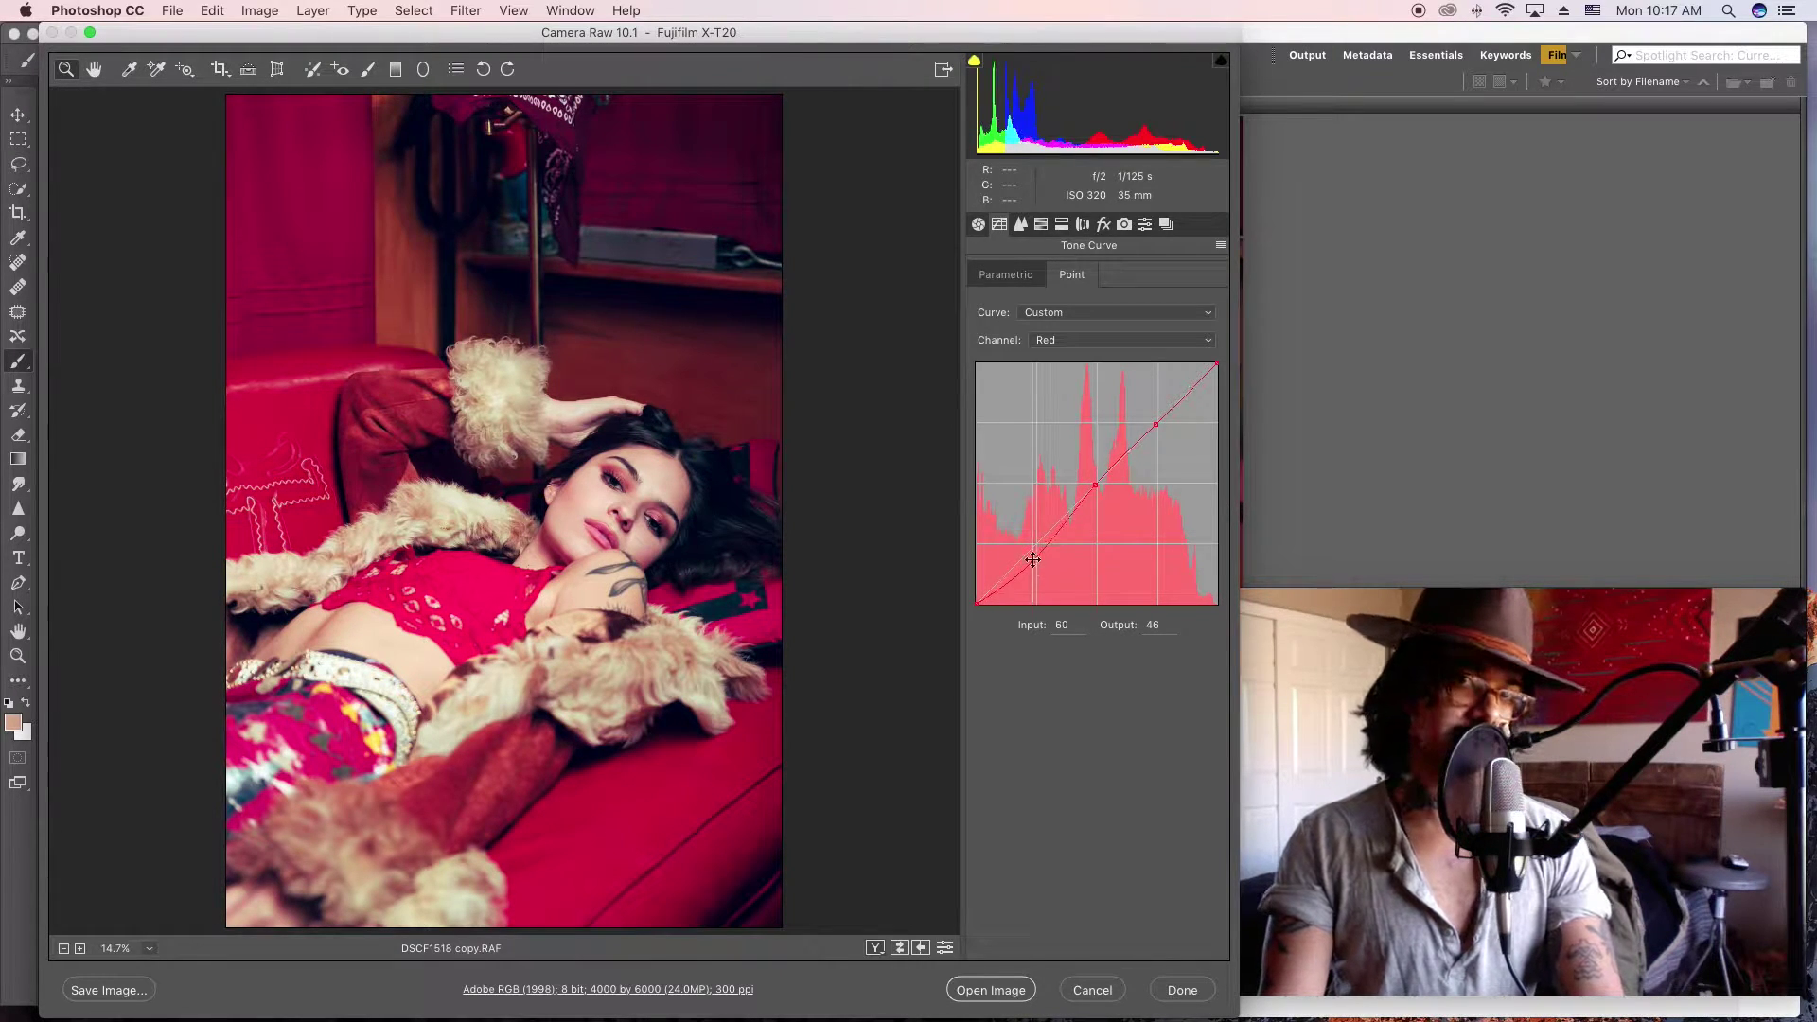
Step: Add a darkened shadow point near 55→39 on the Green curve
click(1069, 339)
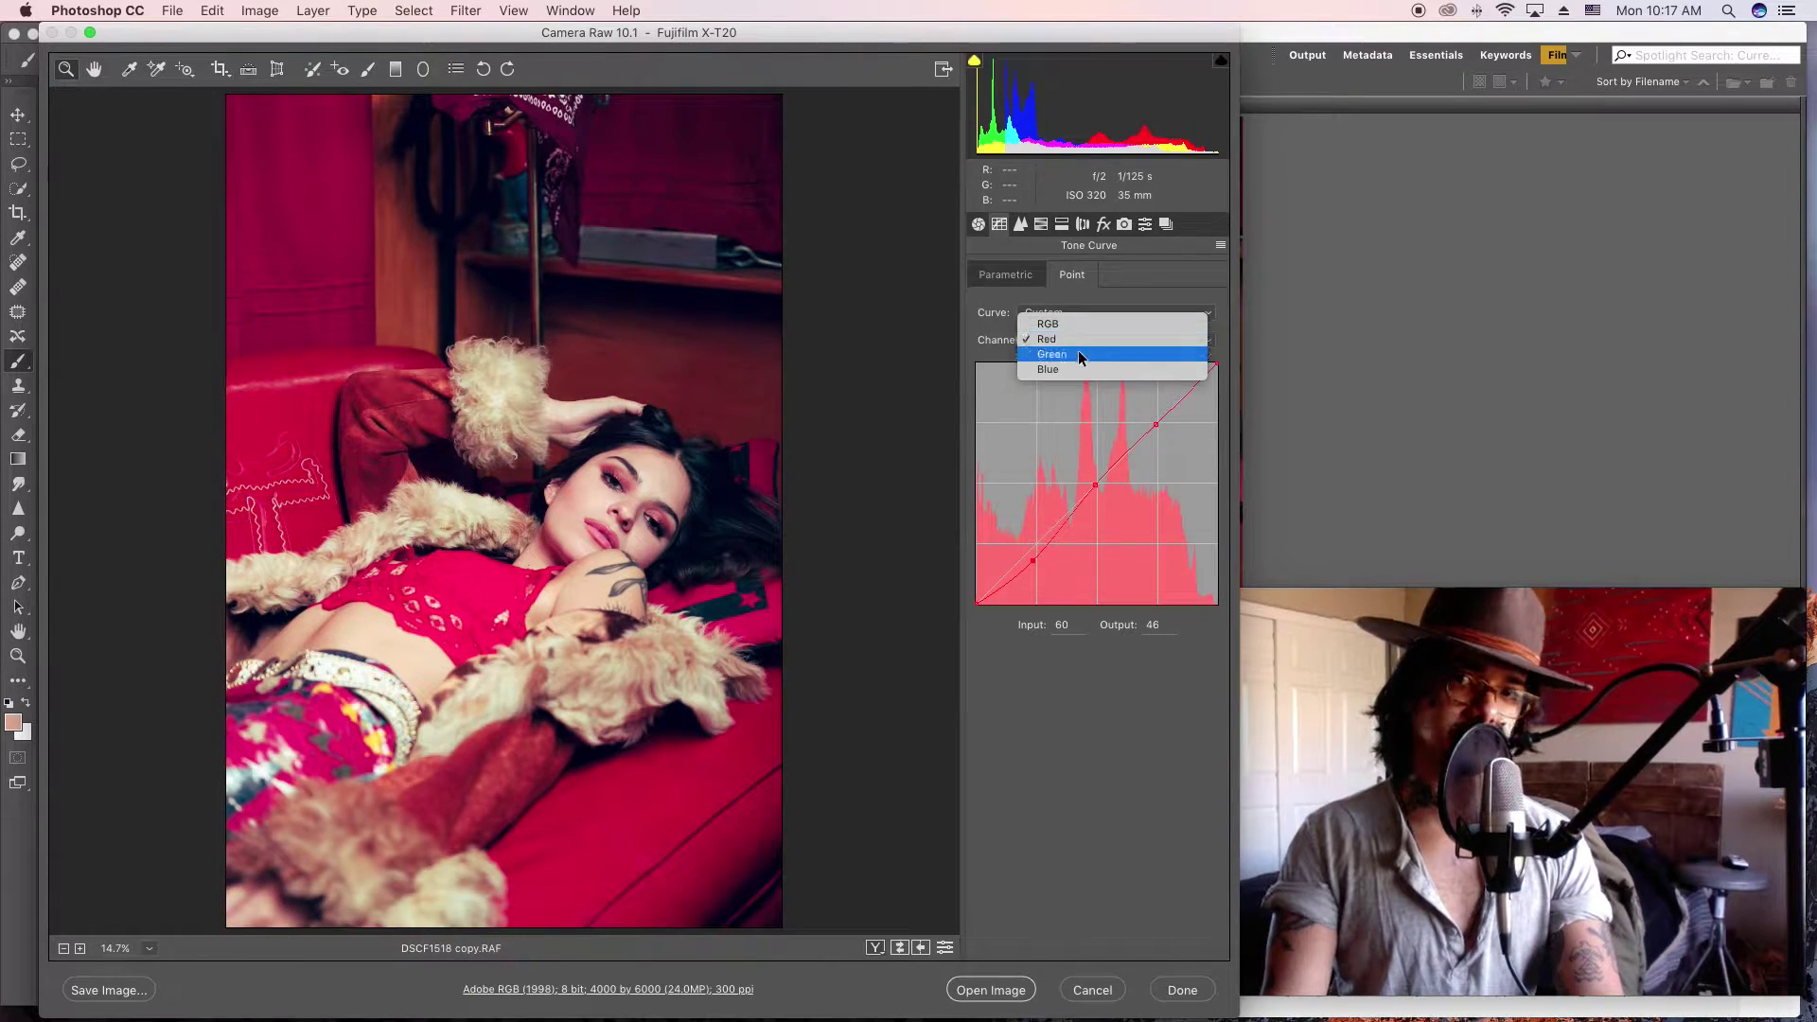
click(1079, 354)
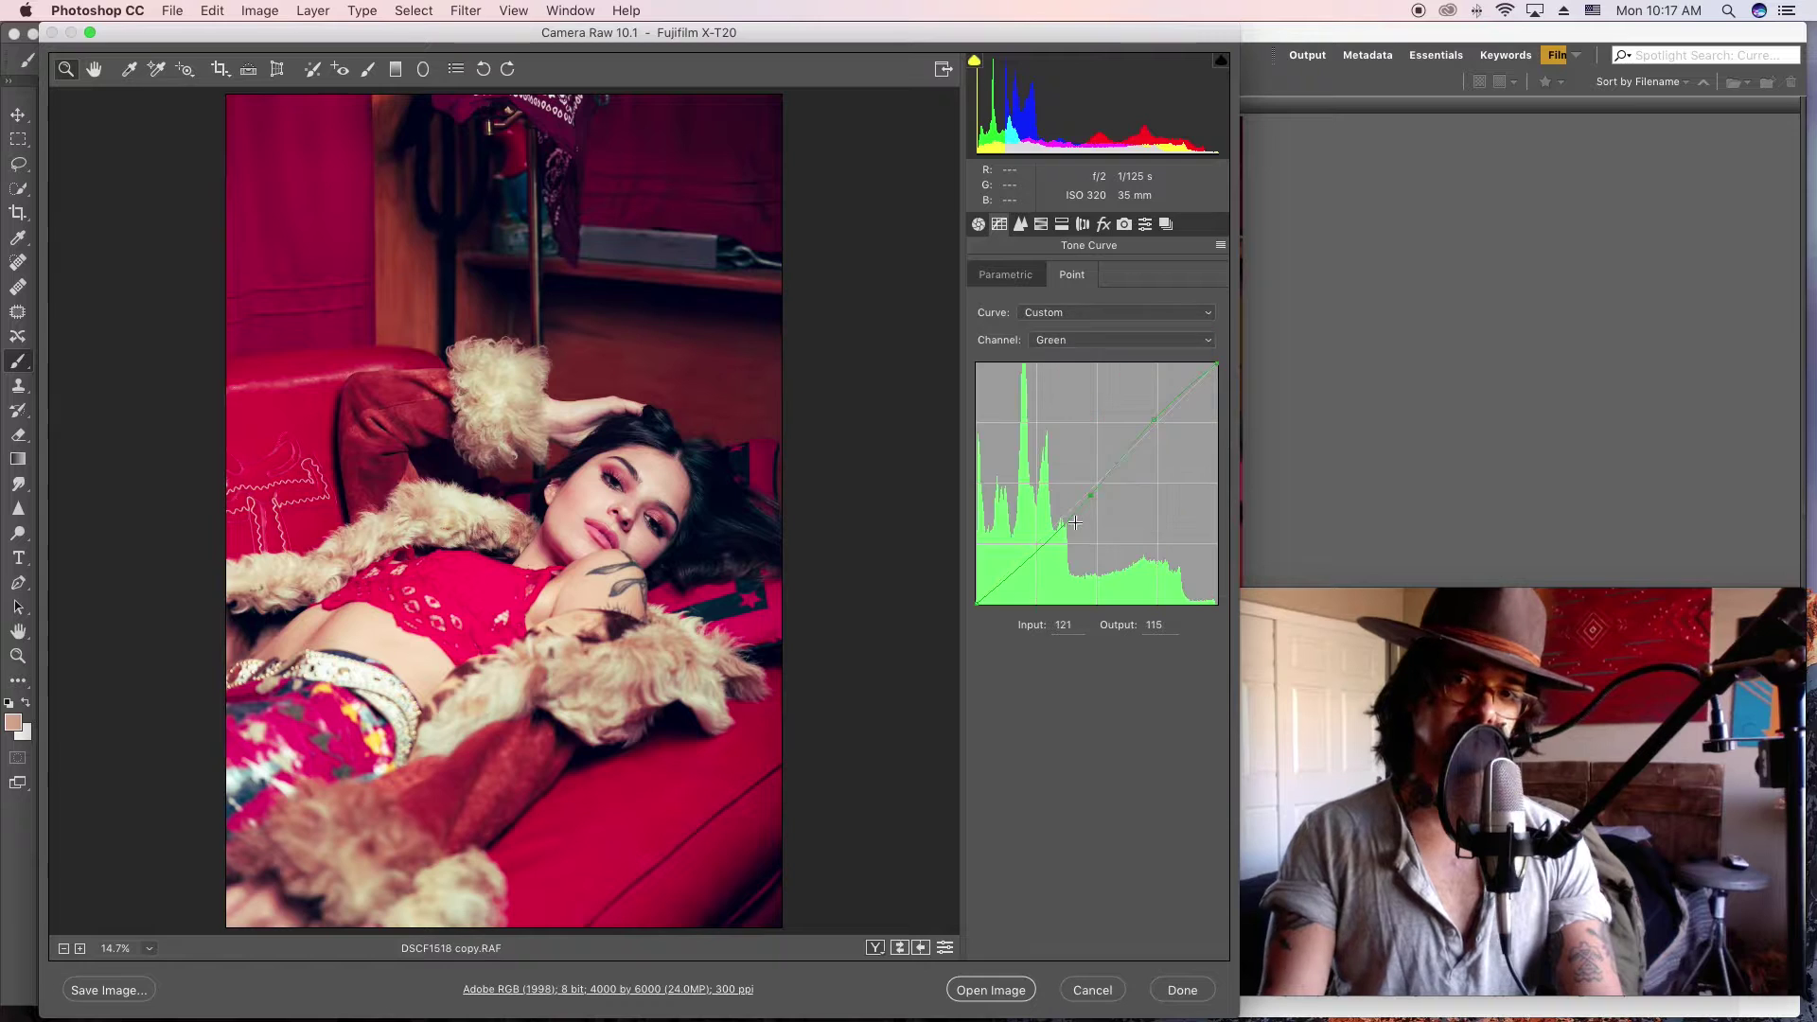
click(1028, 570)
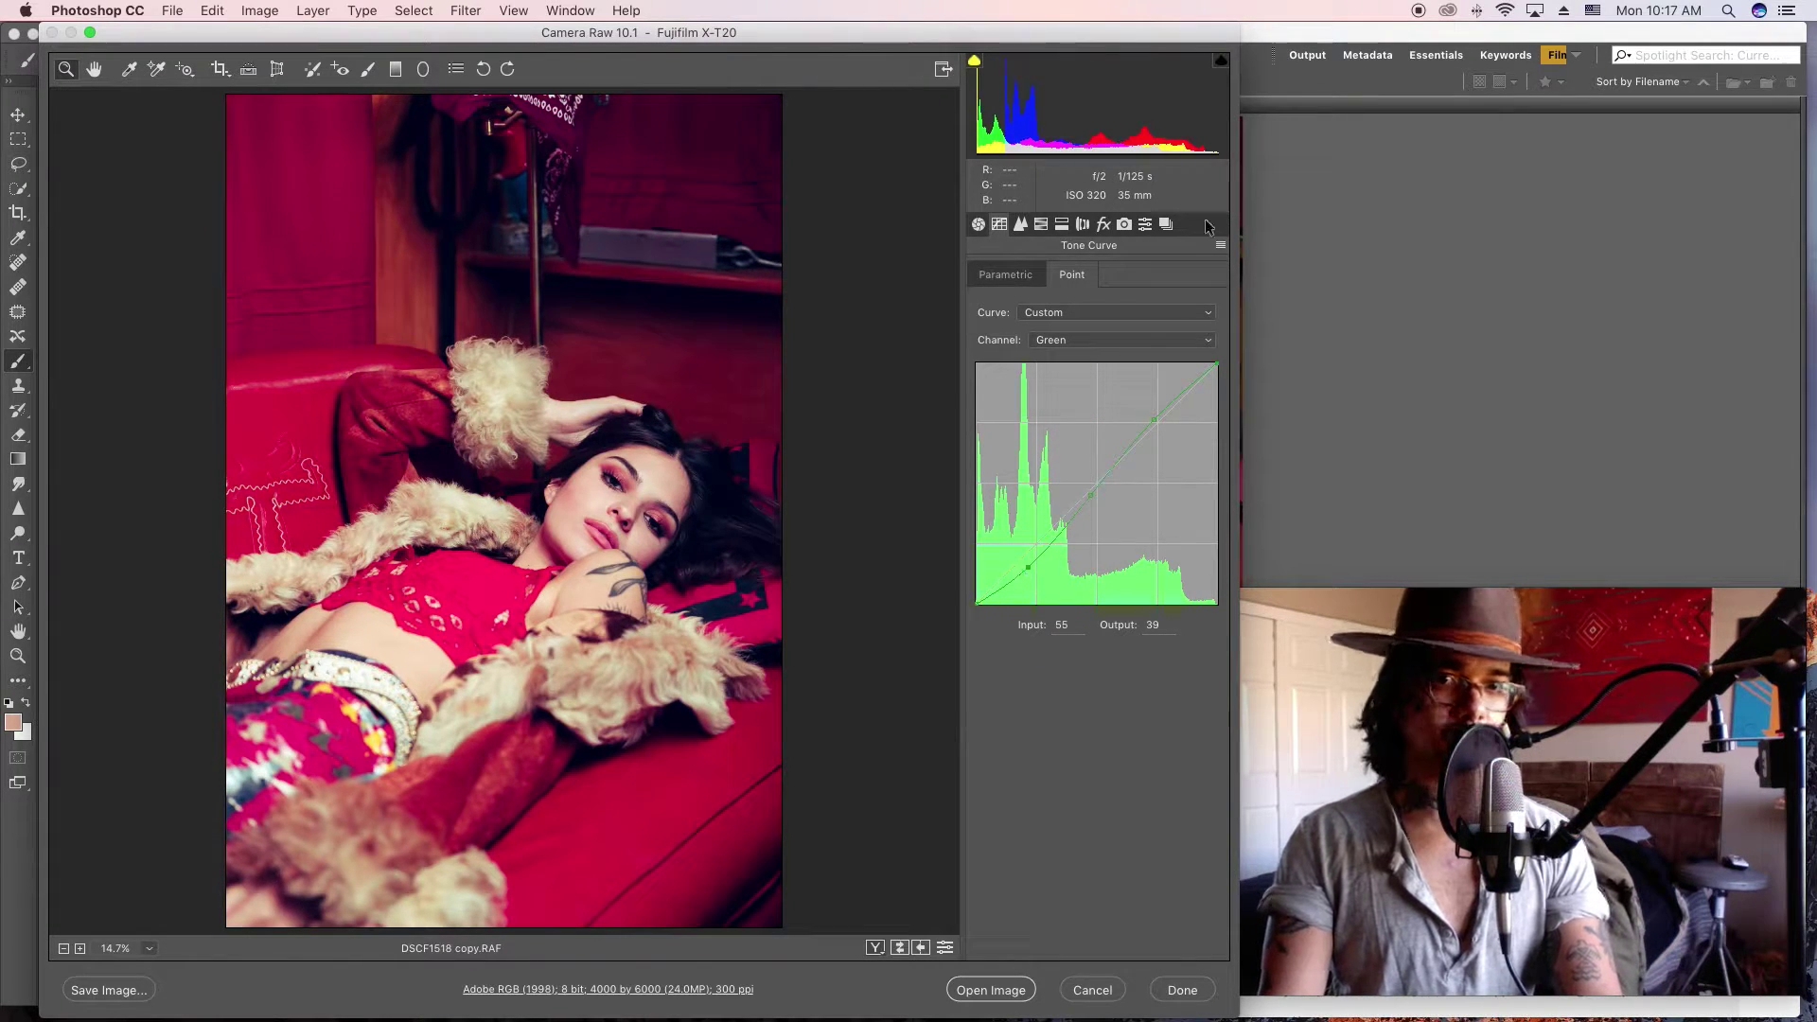
click(1093, 341)
click(1088, 340)
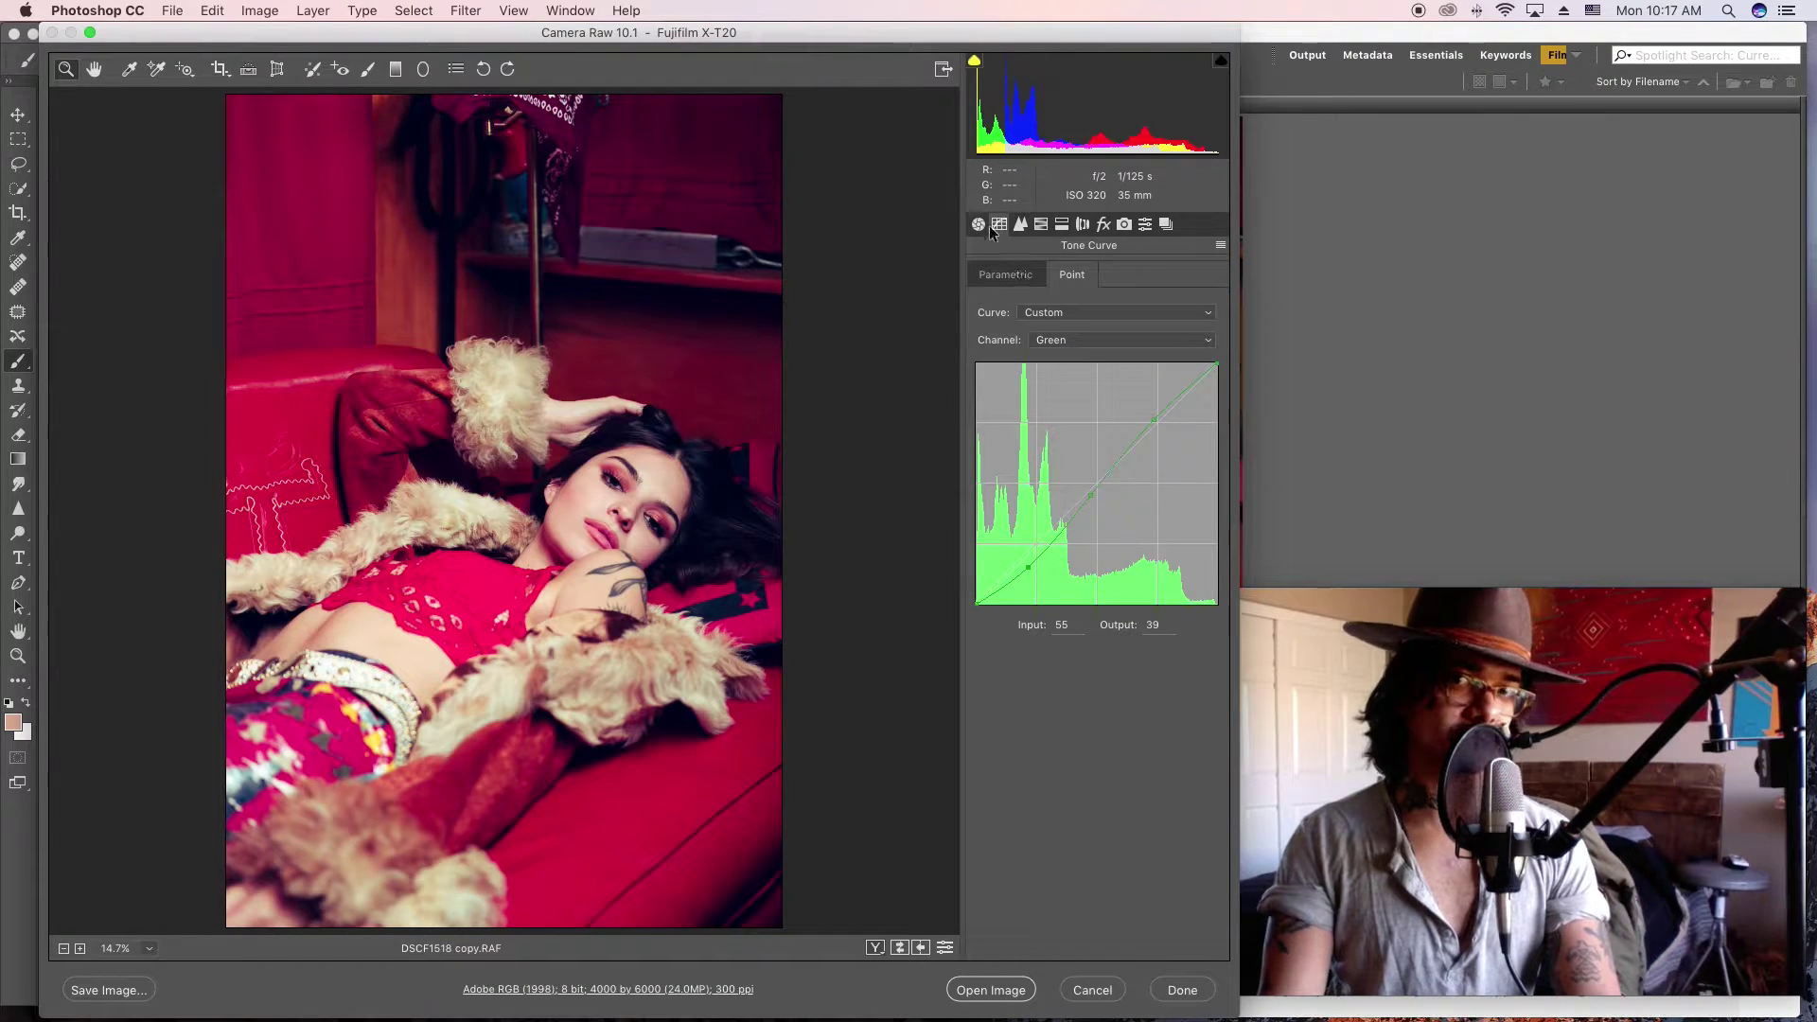
Step: Set the parametric curve to Highlights -17, Lights +13, Darks -16 and Shadows +40
click(1005, 277)
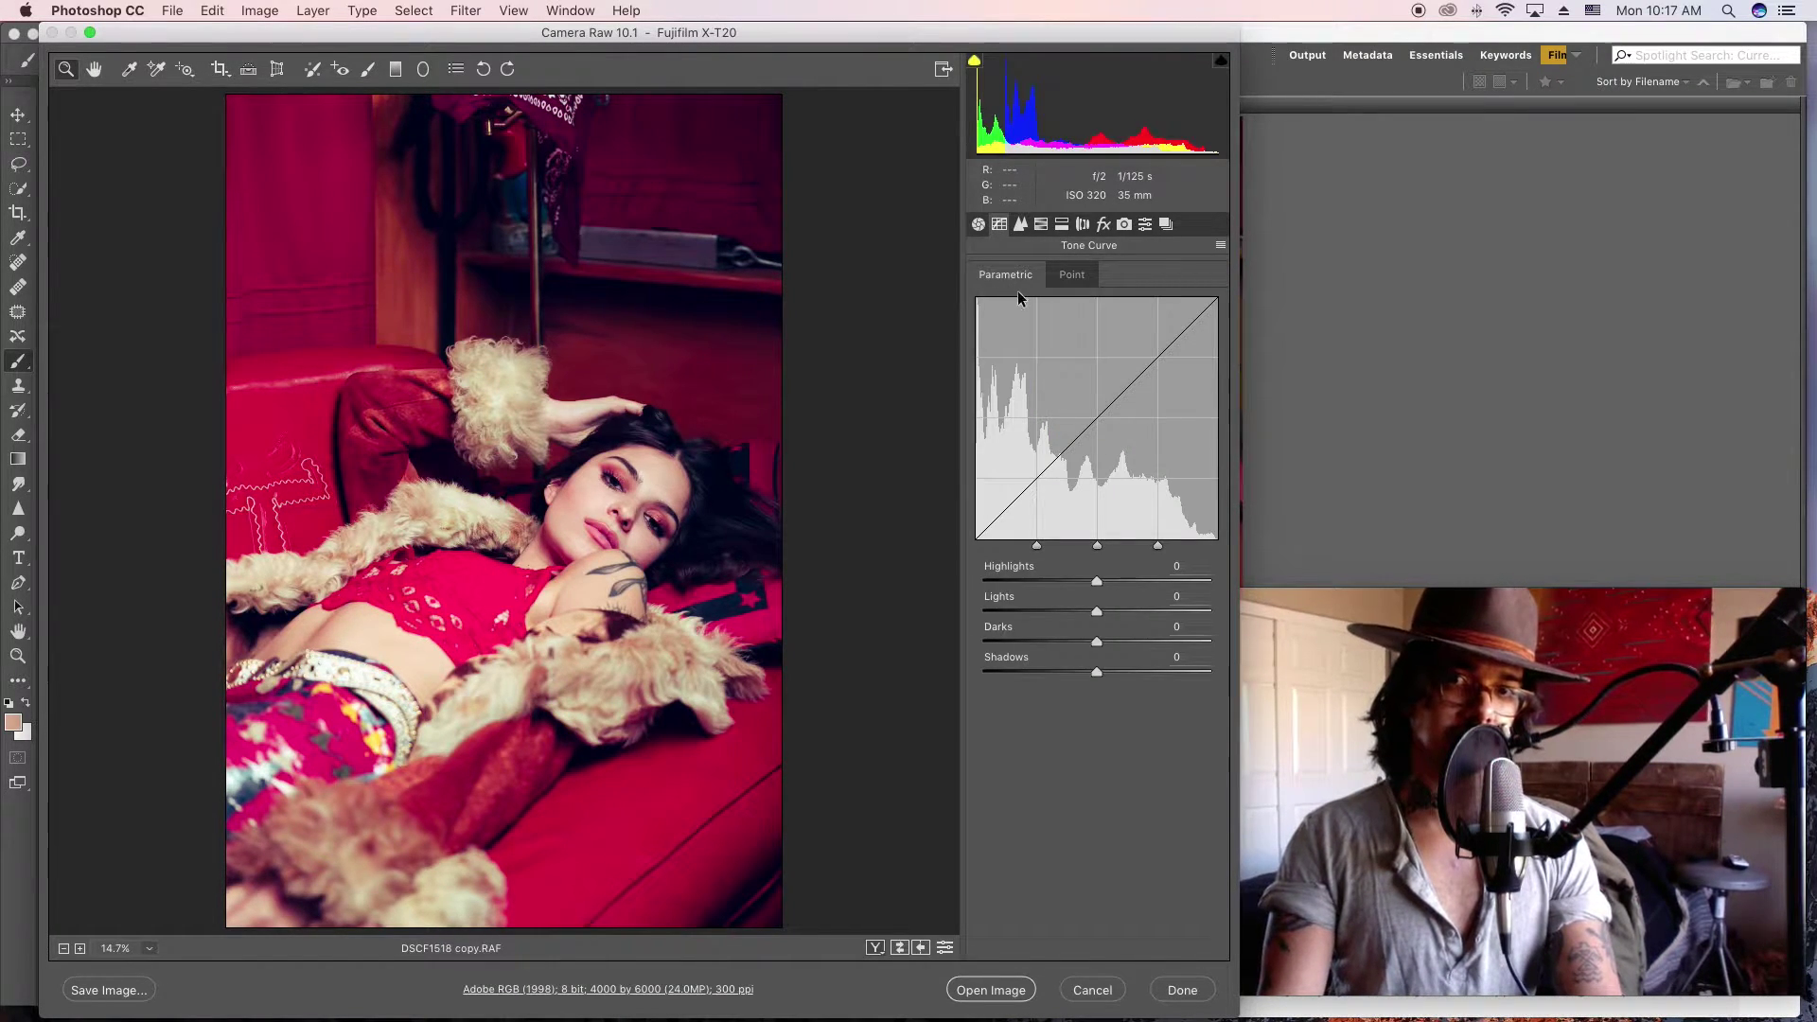
click(1077, 582)
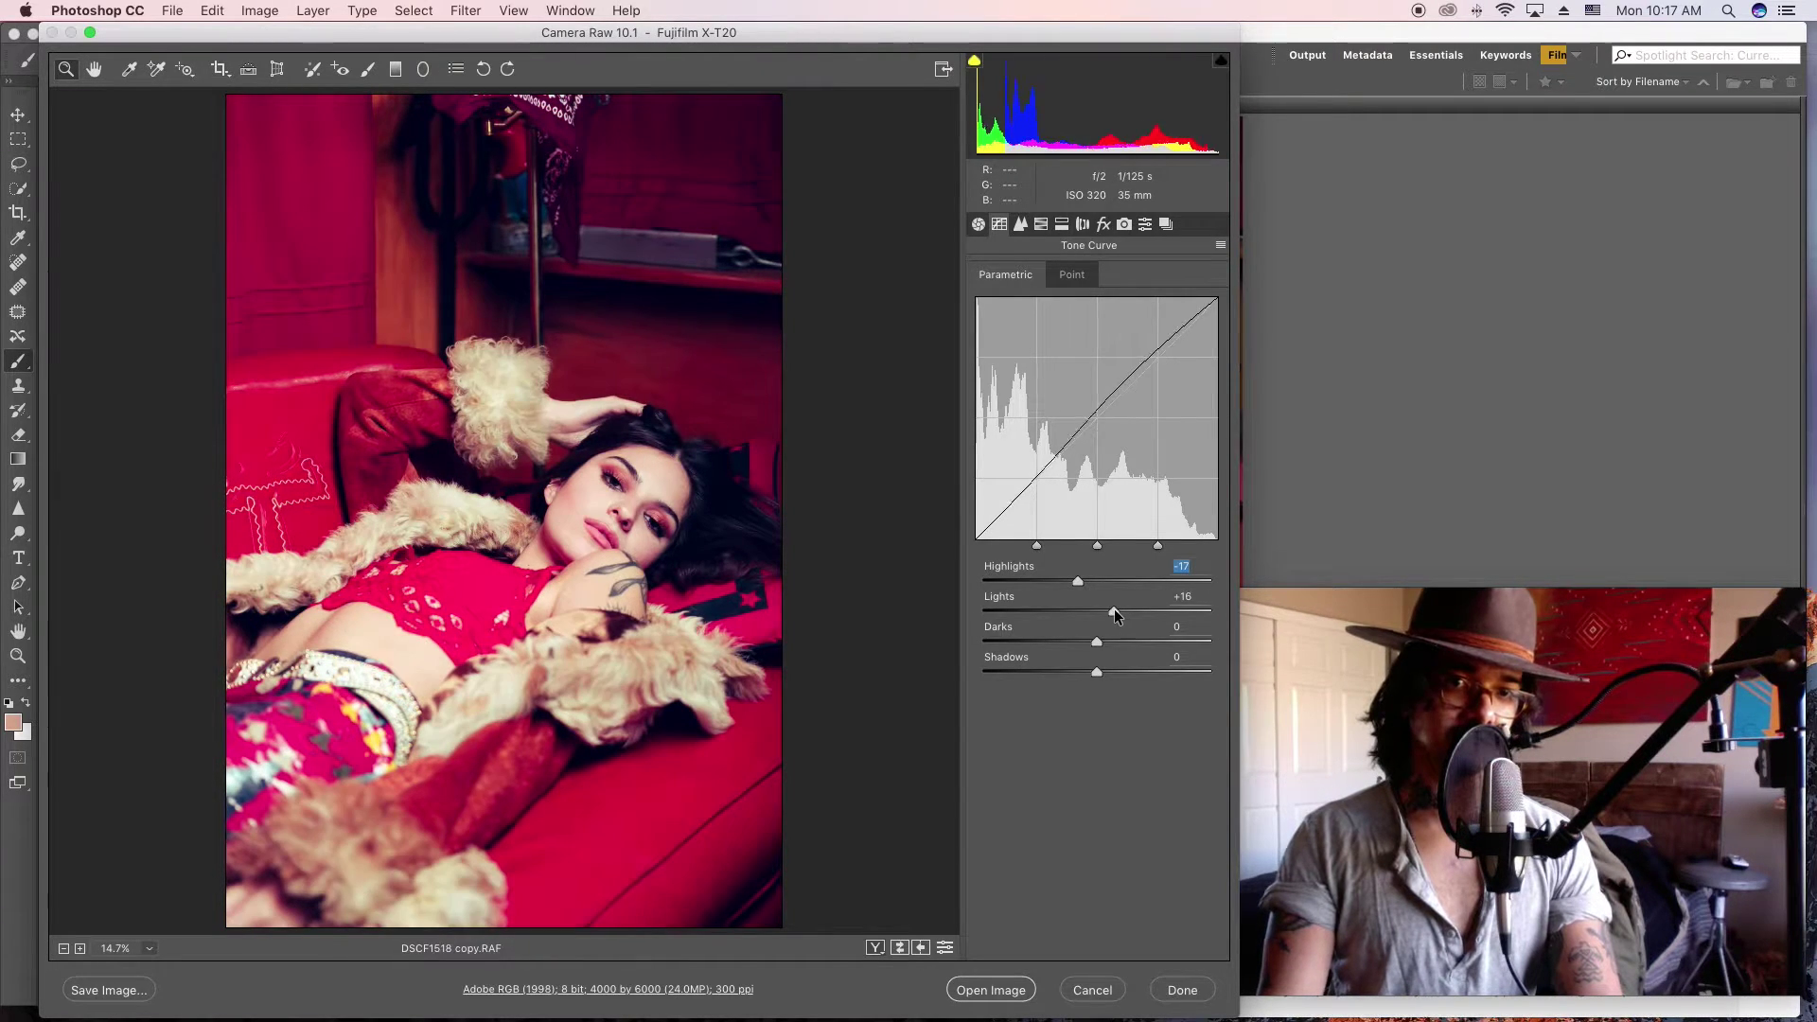
click(1111, 610)
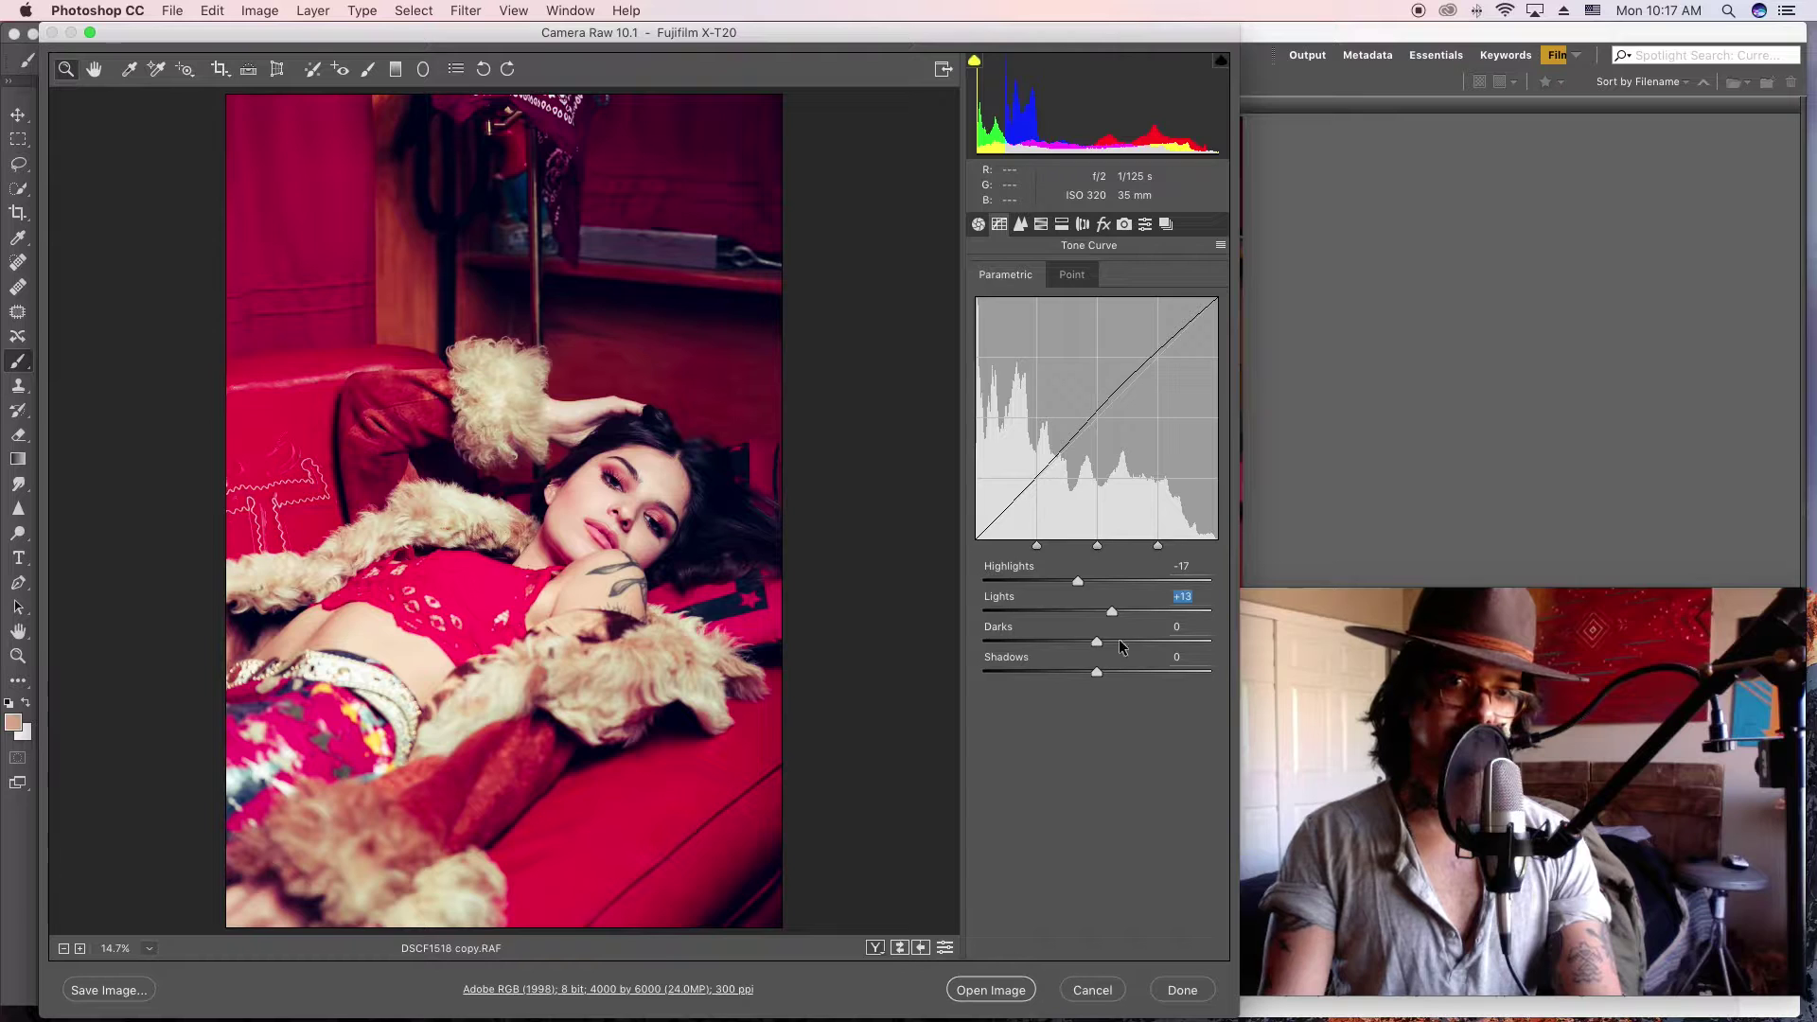
click(1111, 643)
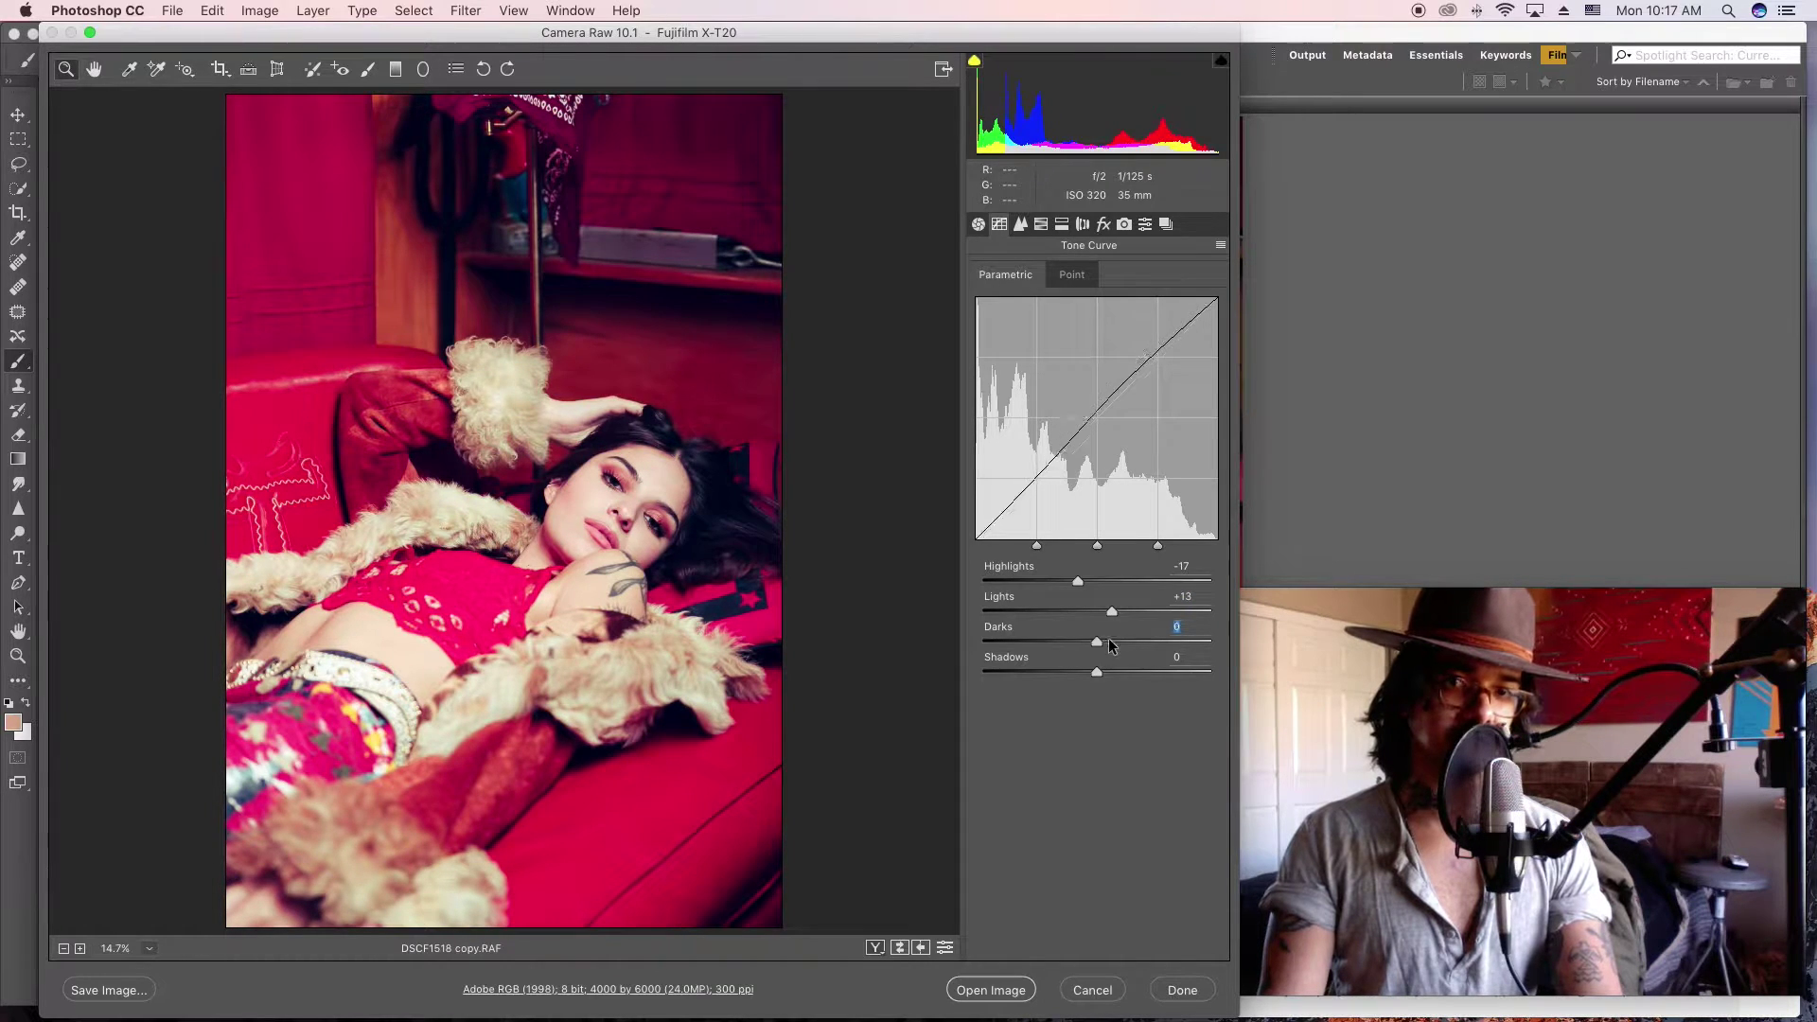
drag(1109, 641, 1141, 671)
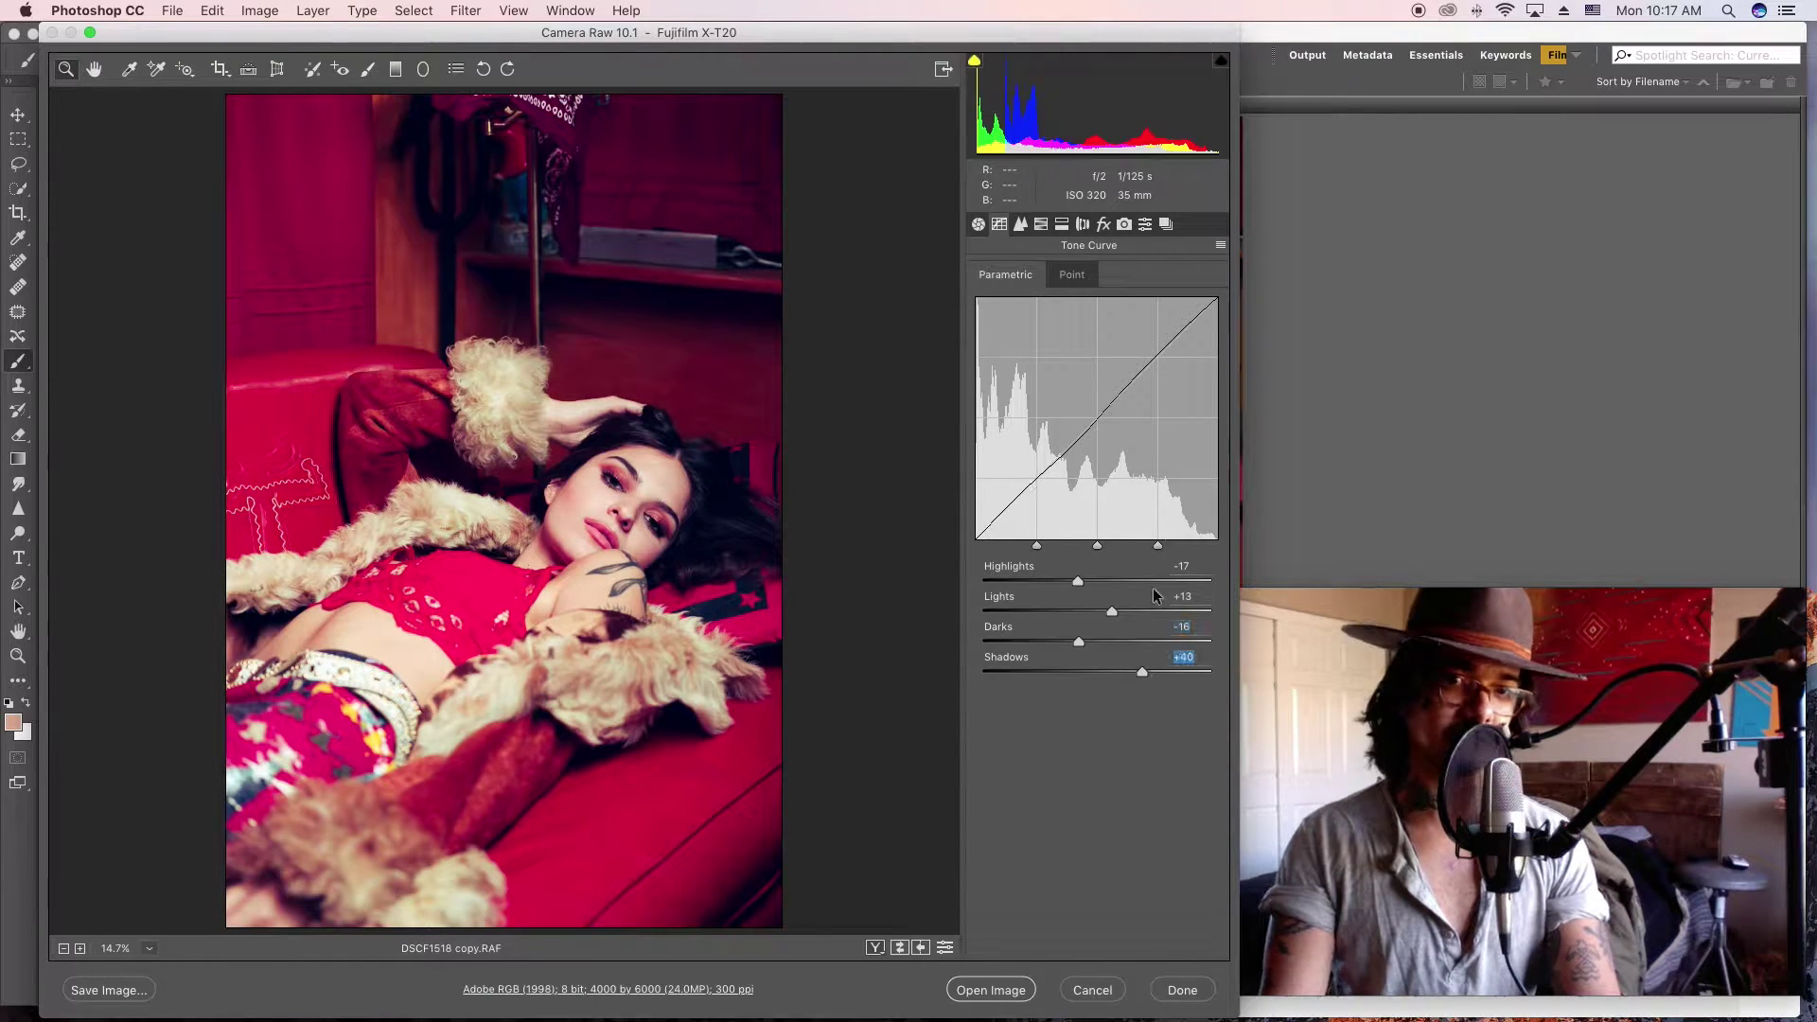
key(super+alt+4)
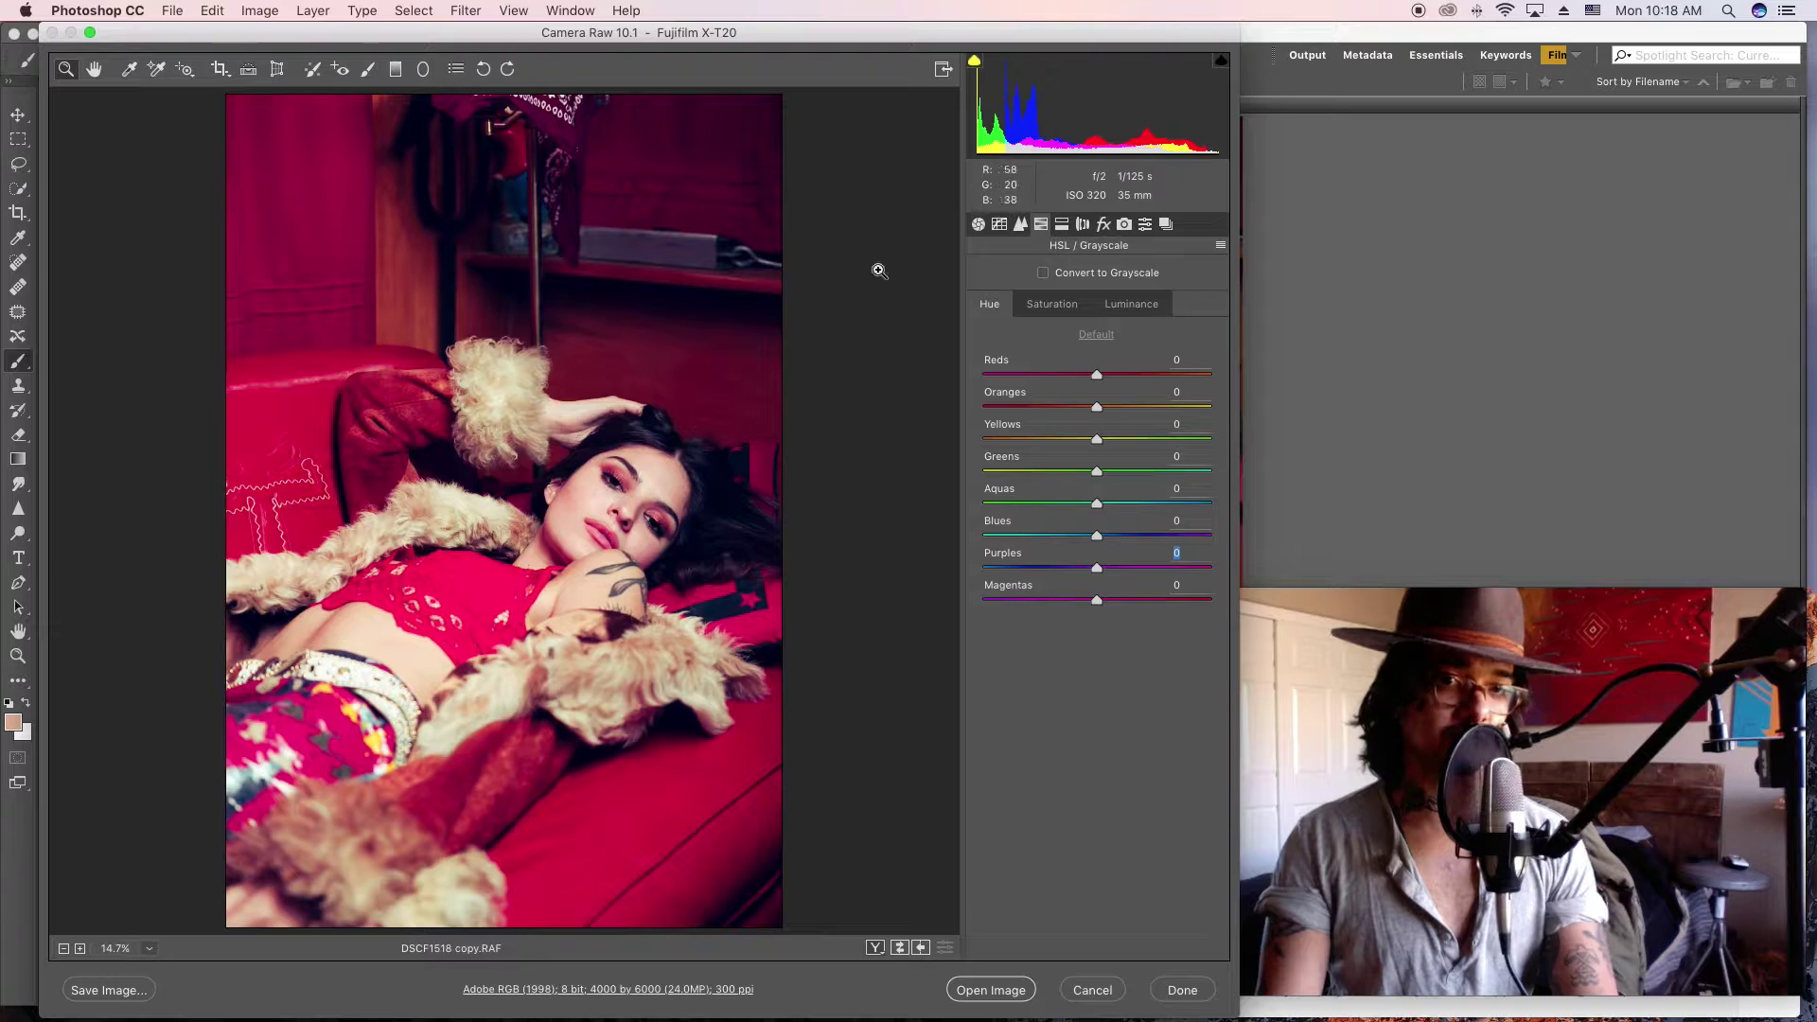
Step: Lower the Basic panel Highlights to -43
click(977, 225)
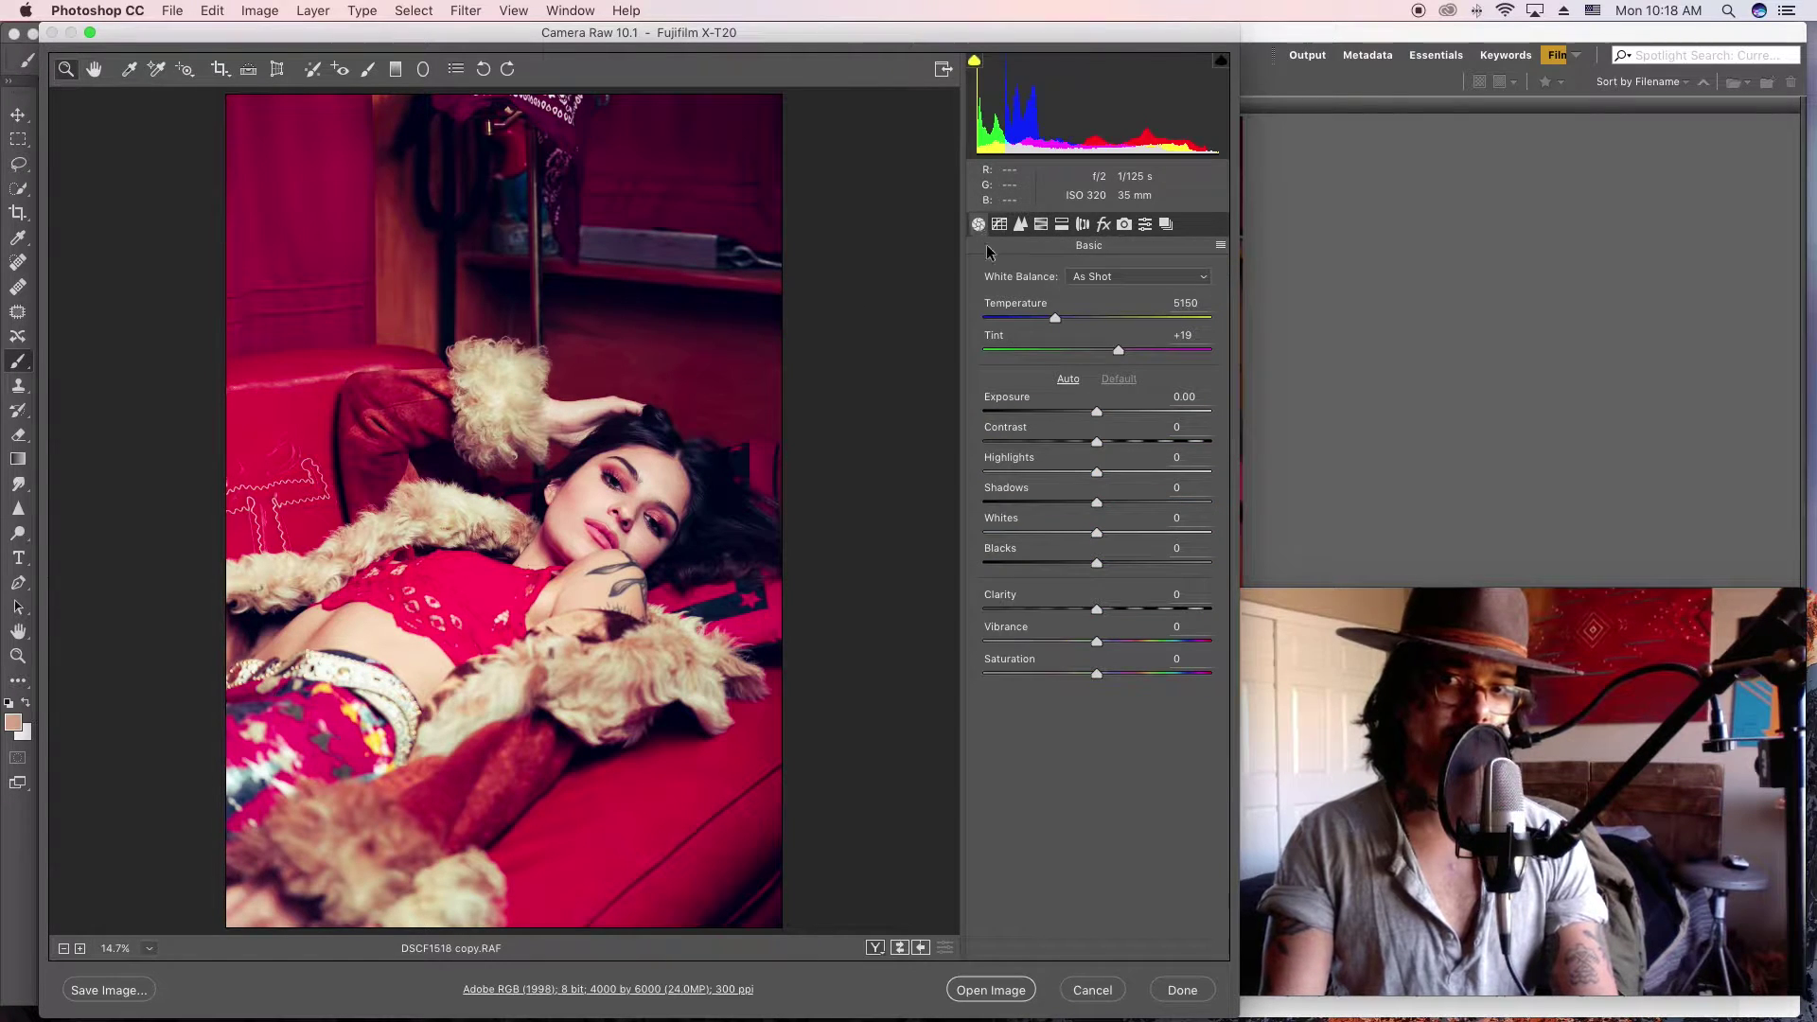
click(1049, 471)
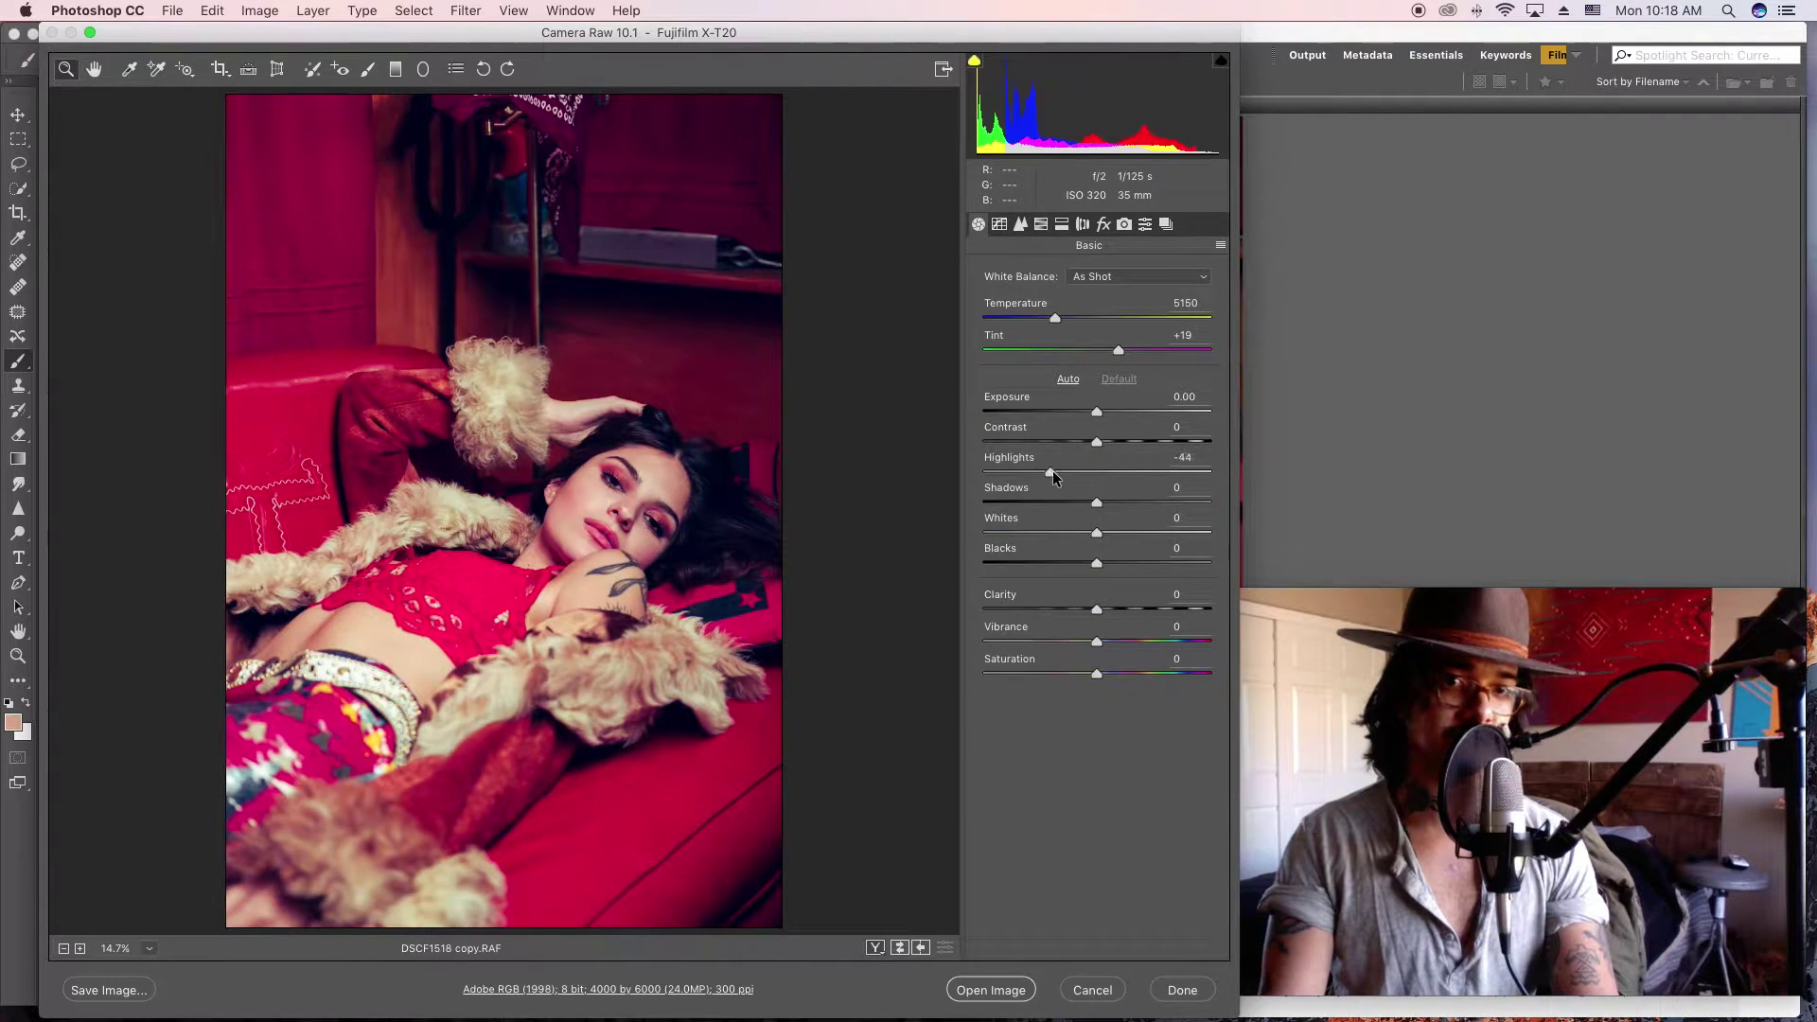
drag(1052, 471, 1048, 471)
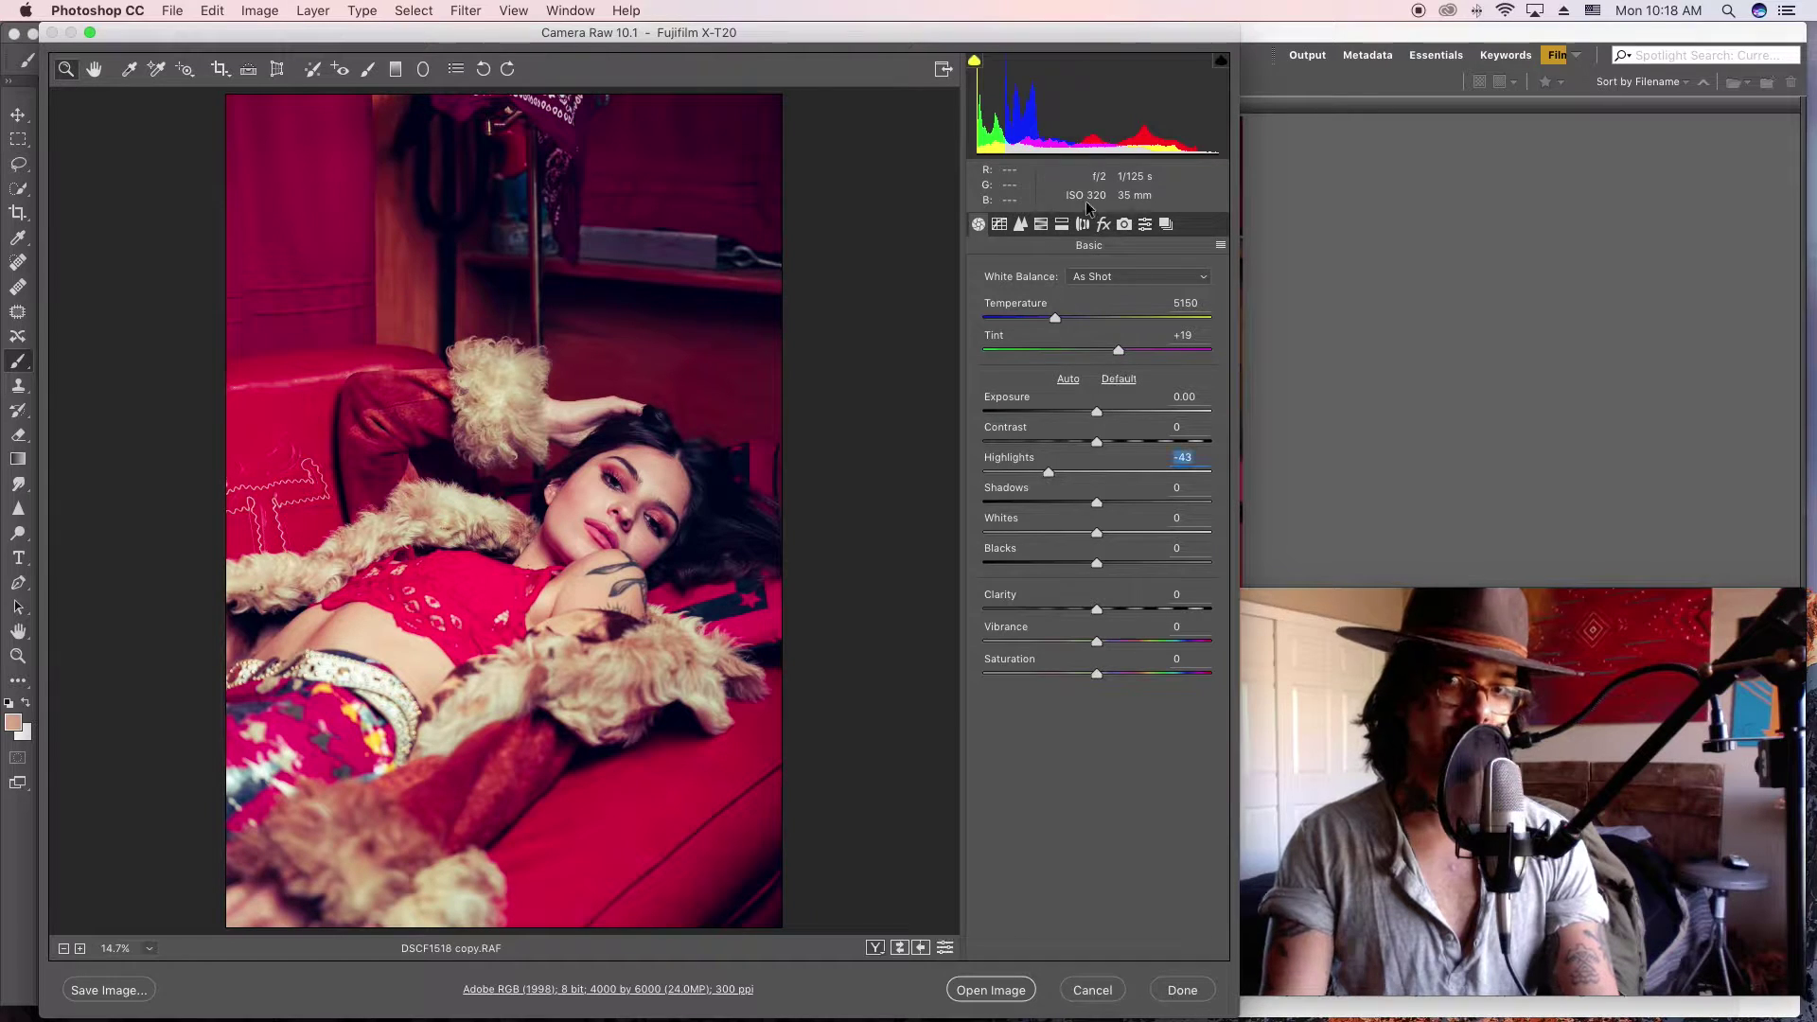
Step: Raise the Yellows luminance to +92 in HSL / Grayscale
click(1041, 224)
click(1140, 304)
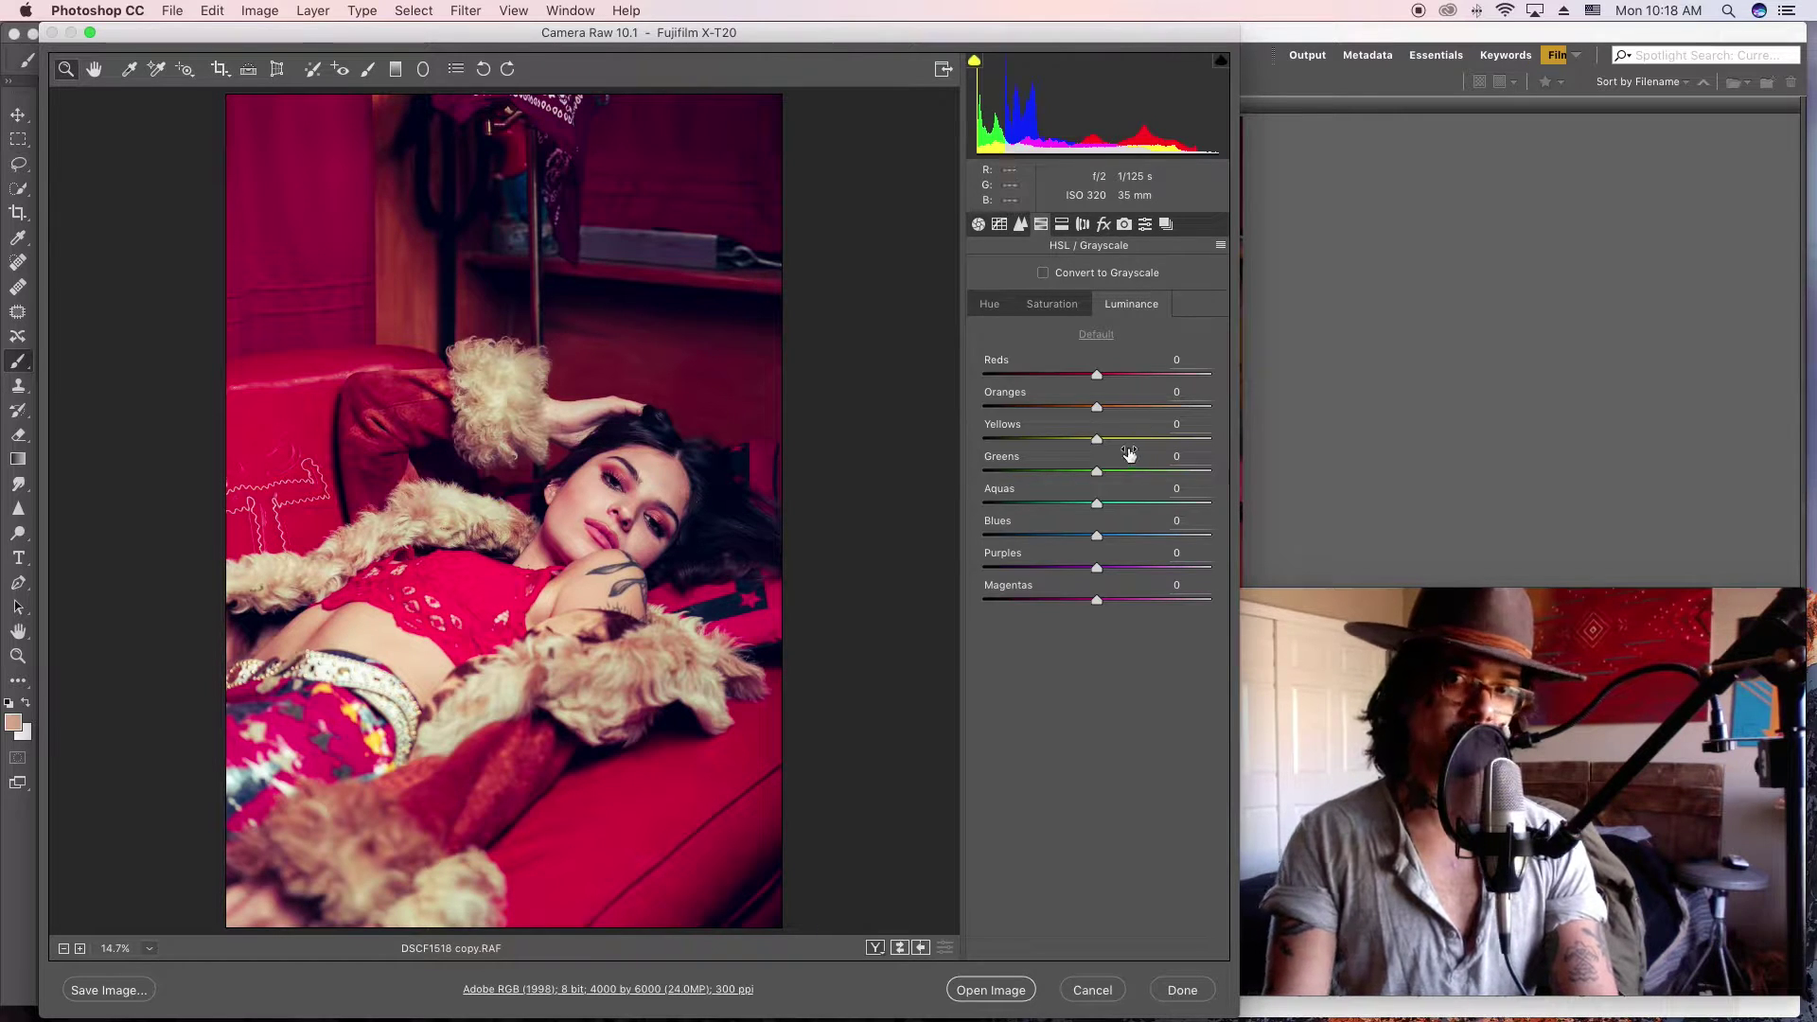
mouse_move(1221, 440)
mouse_down()
mouse_move(1098, 445)
mouse_move(1197, 441)
mouse_up()
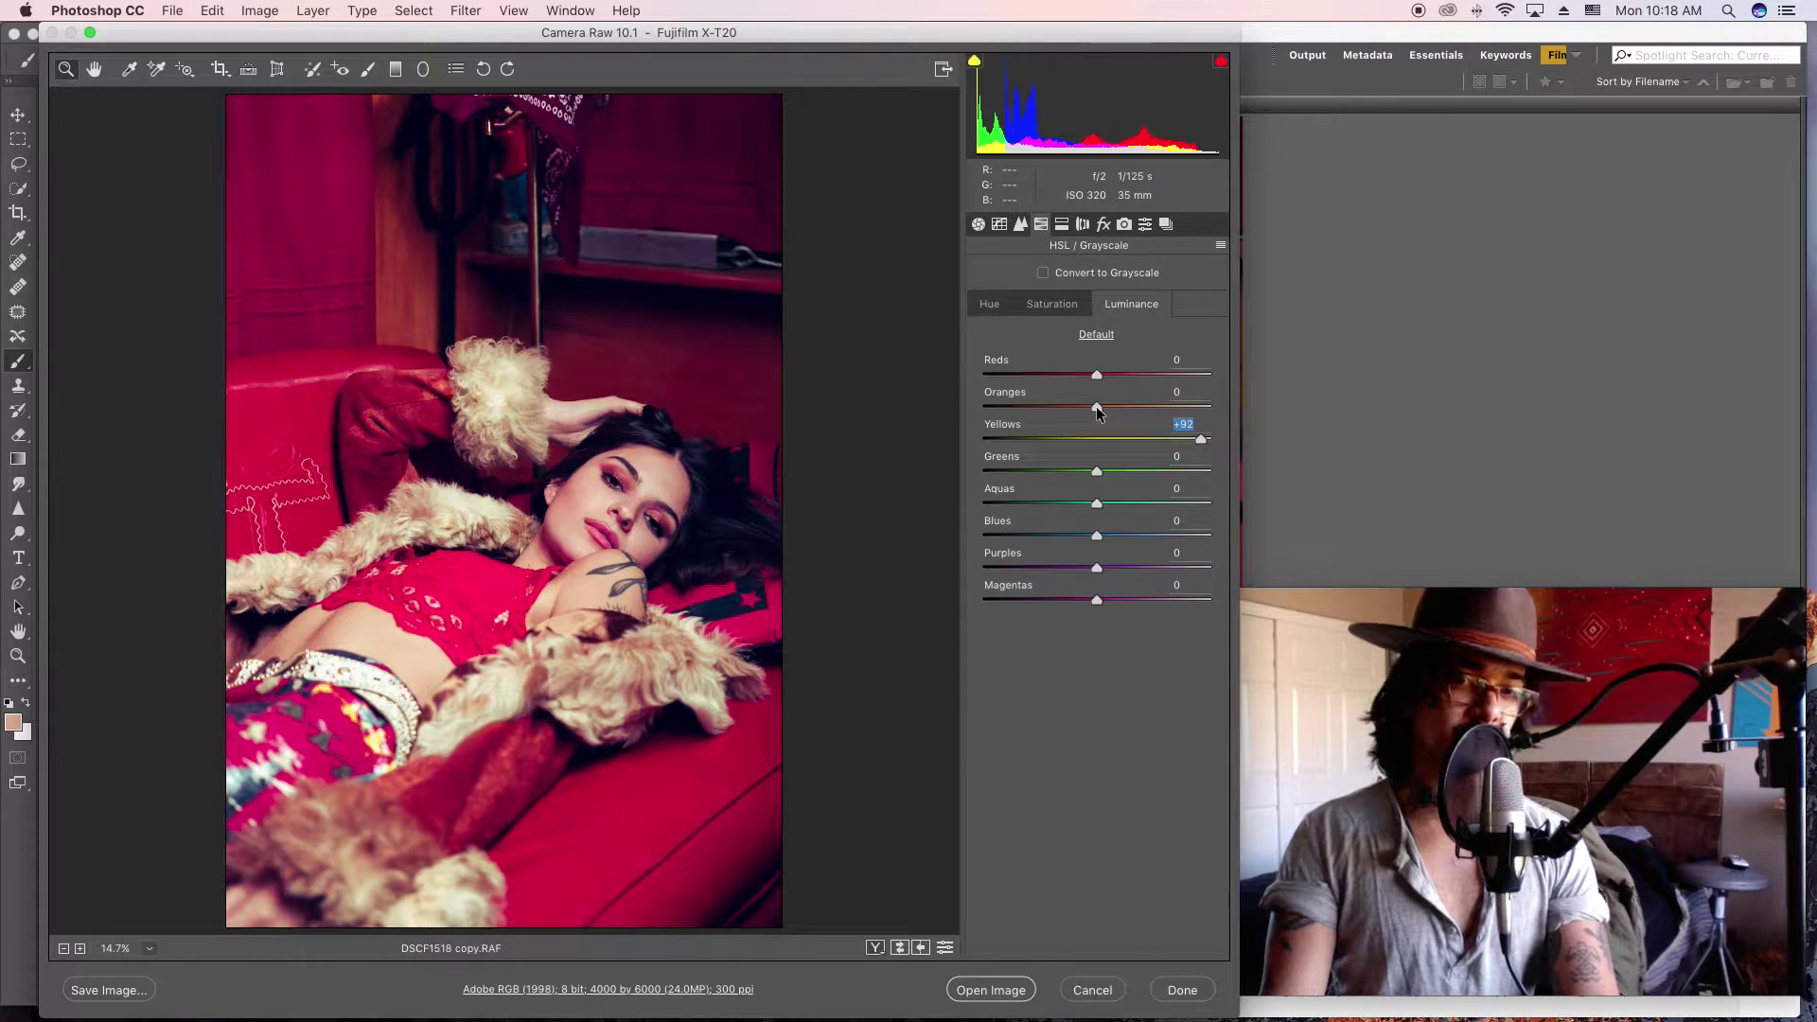
click(1061, 224)
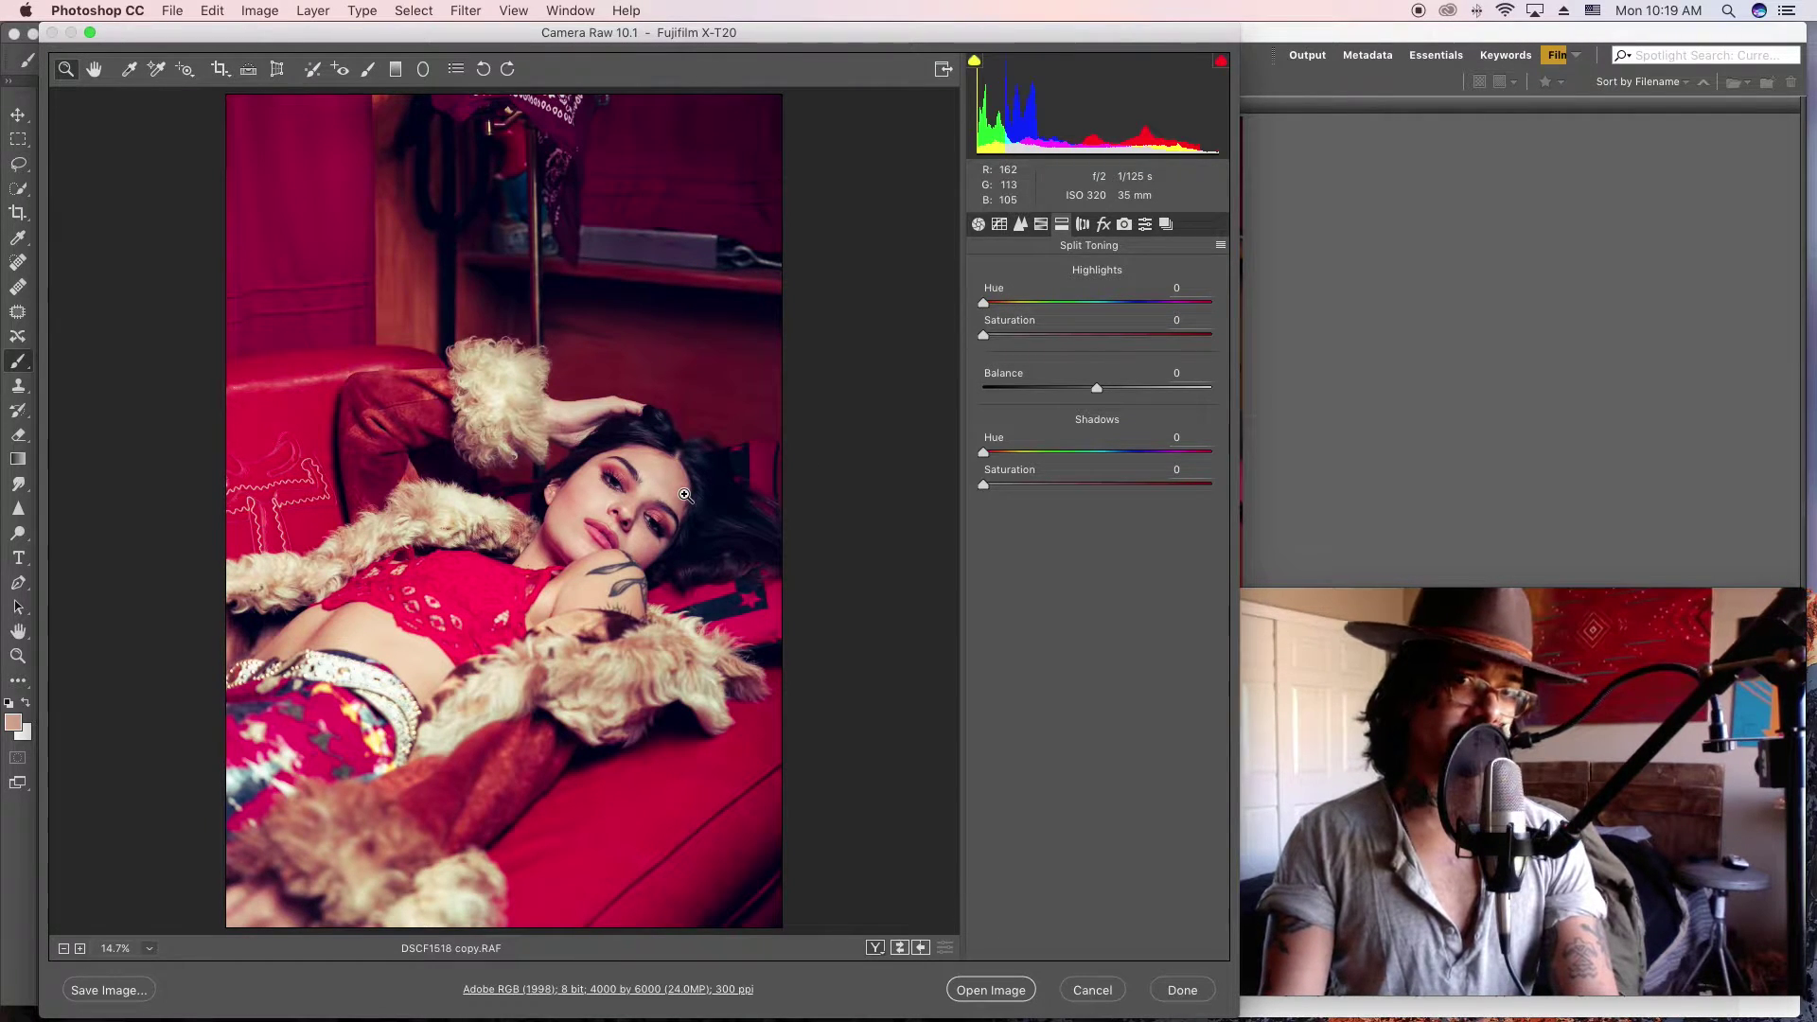
Step: Tint split-toning shadows to Hue 231, Saturation 23 and set Balance to +74
click(1122, 452)
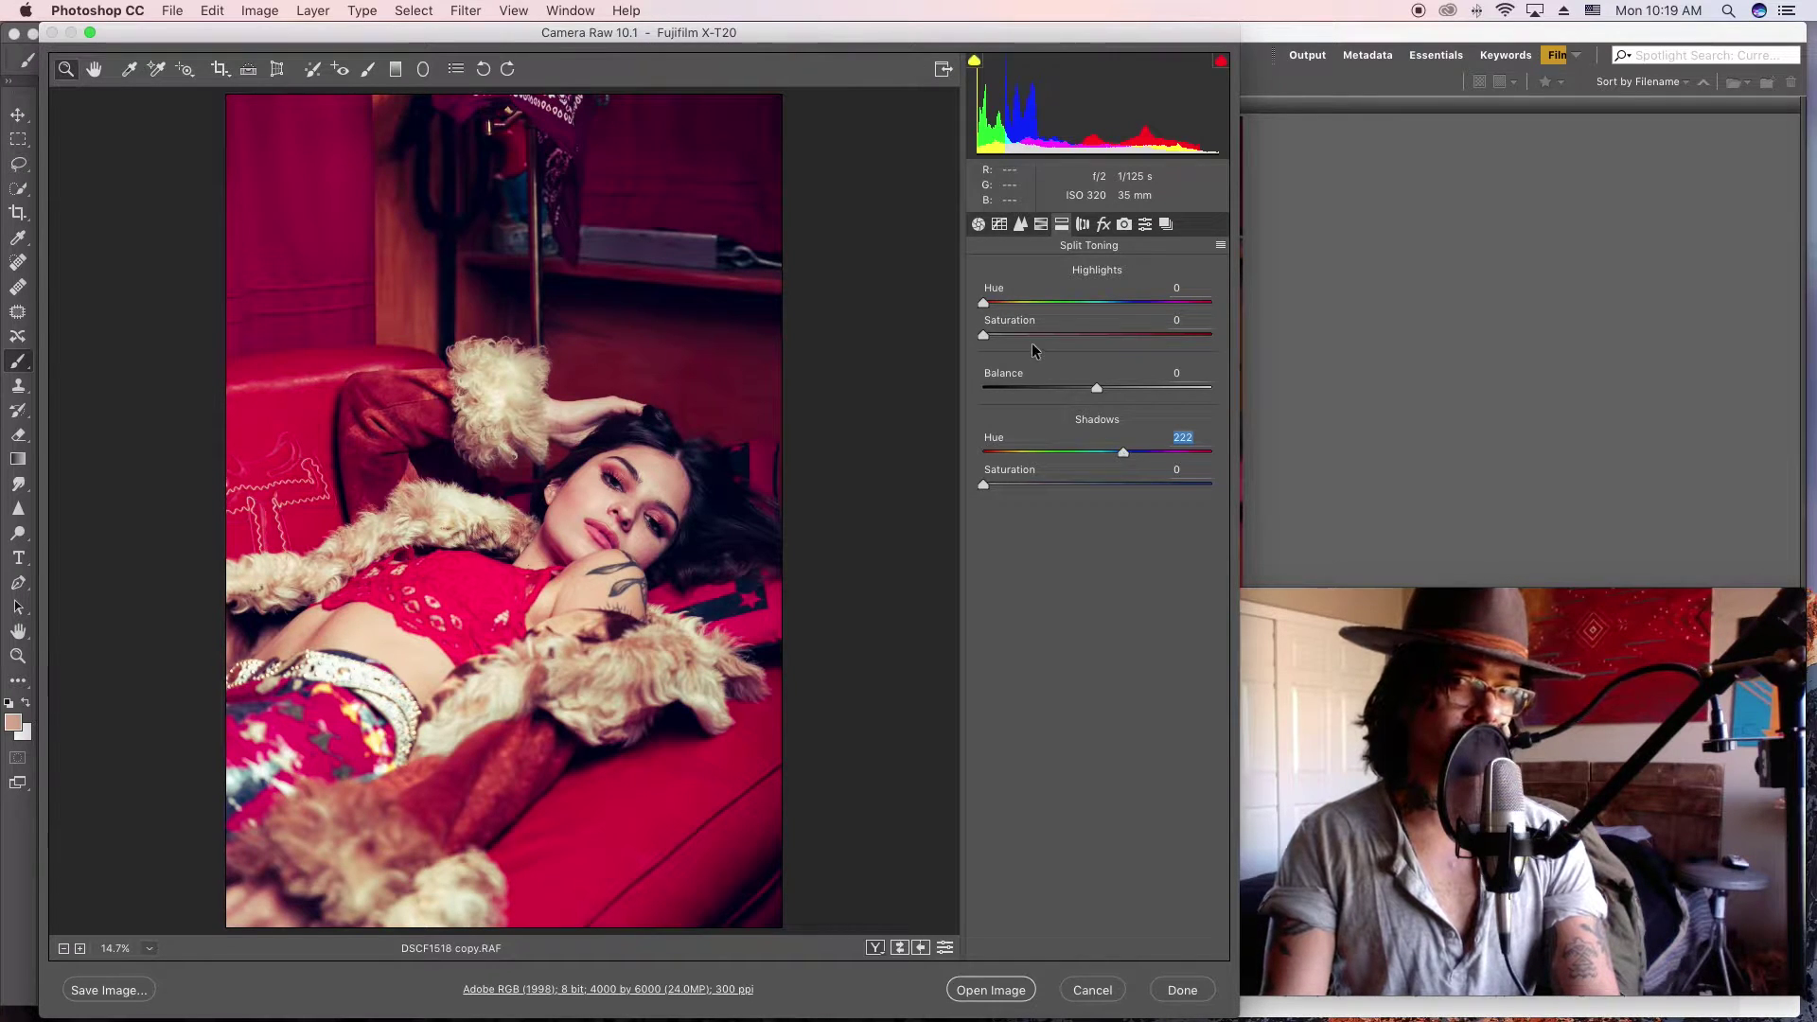
drag(1123, 452, 1129, 453)
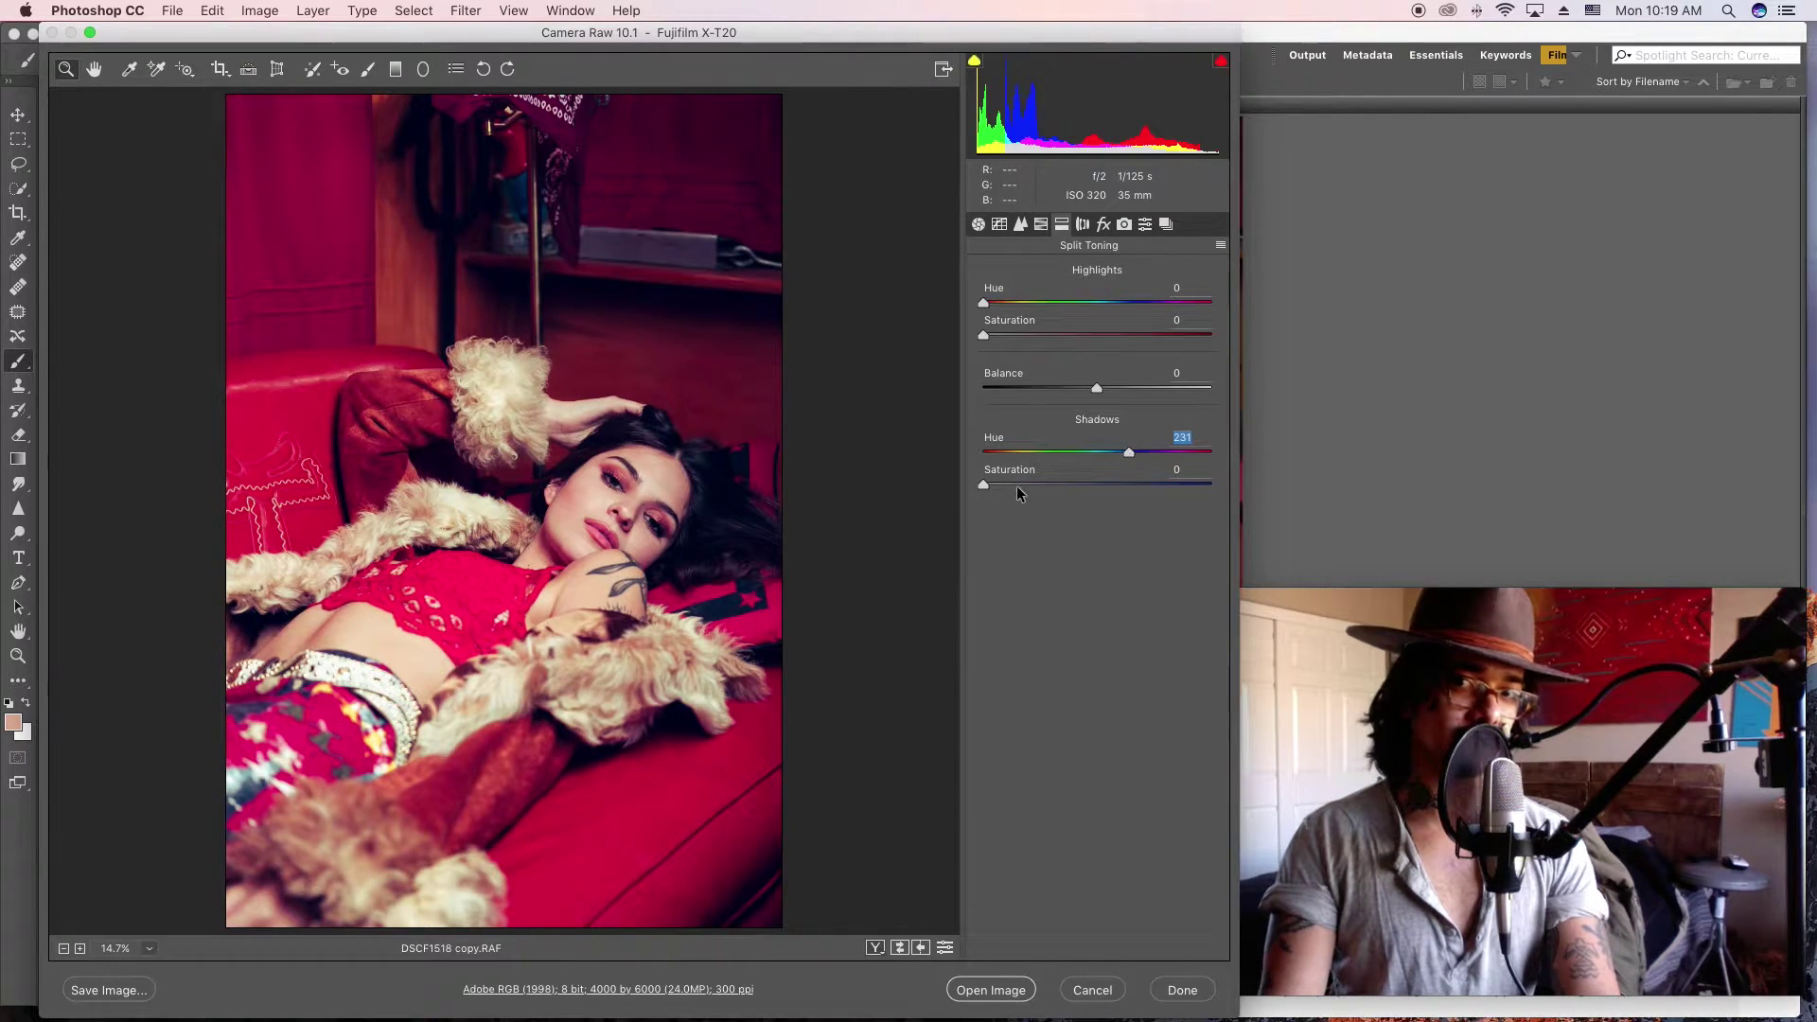
drag(1016, 486, 1036, 484)
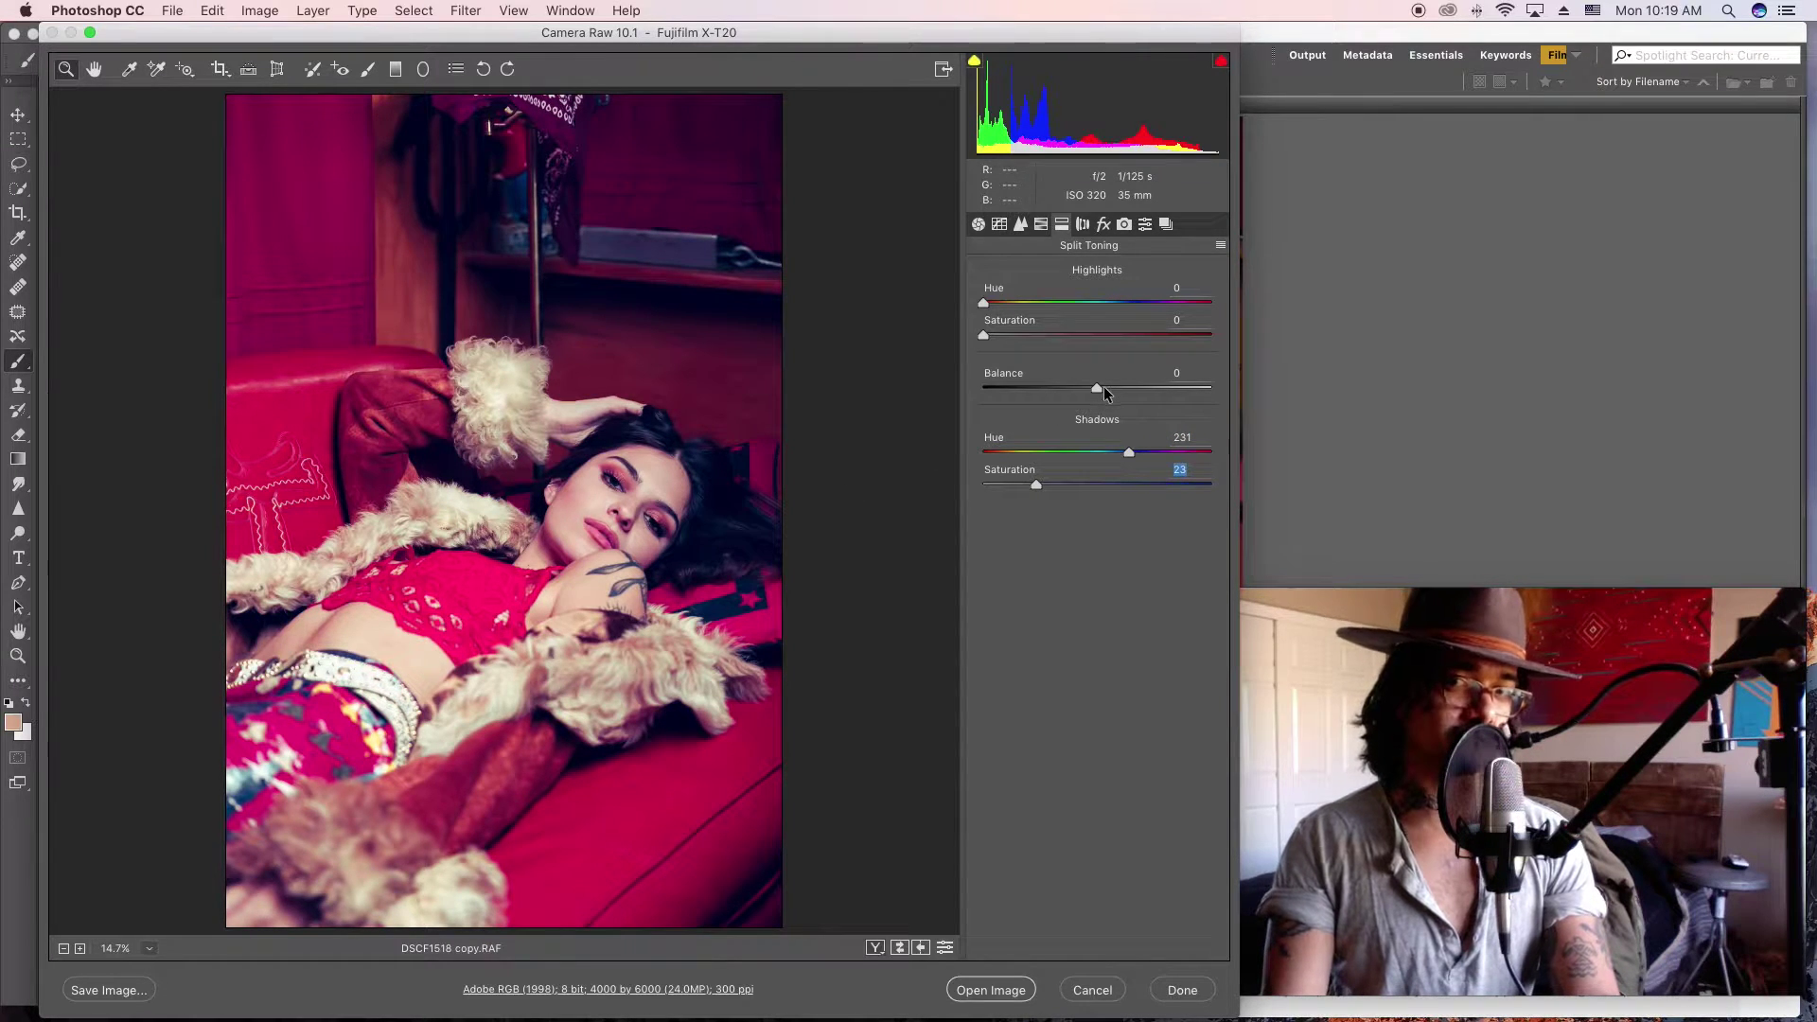
drag(1095, 388, 1171, 390)
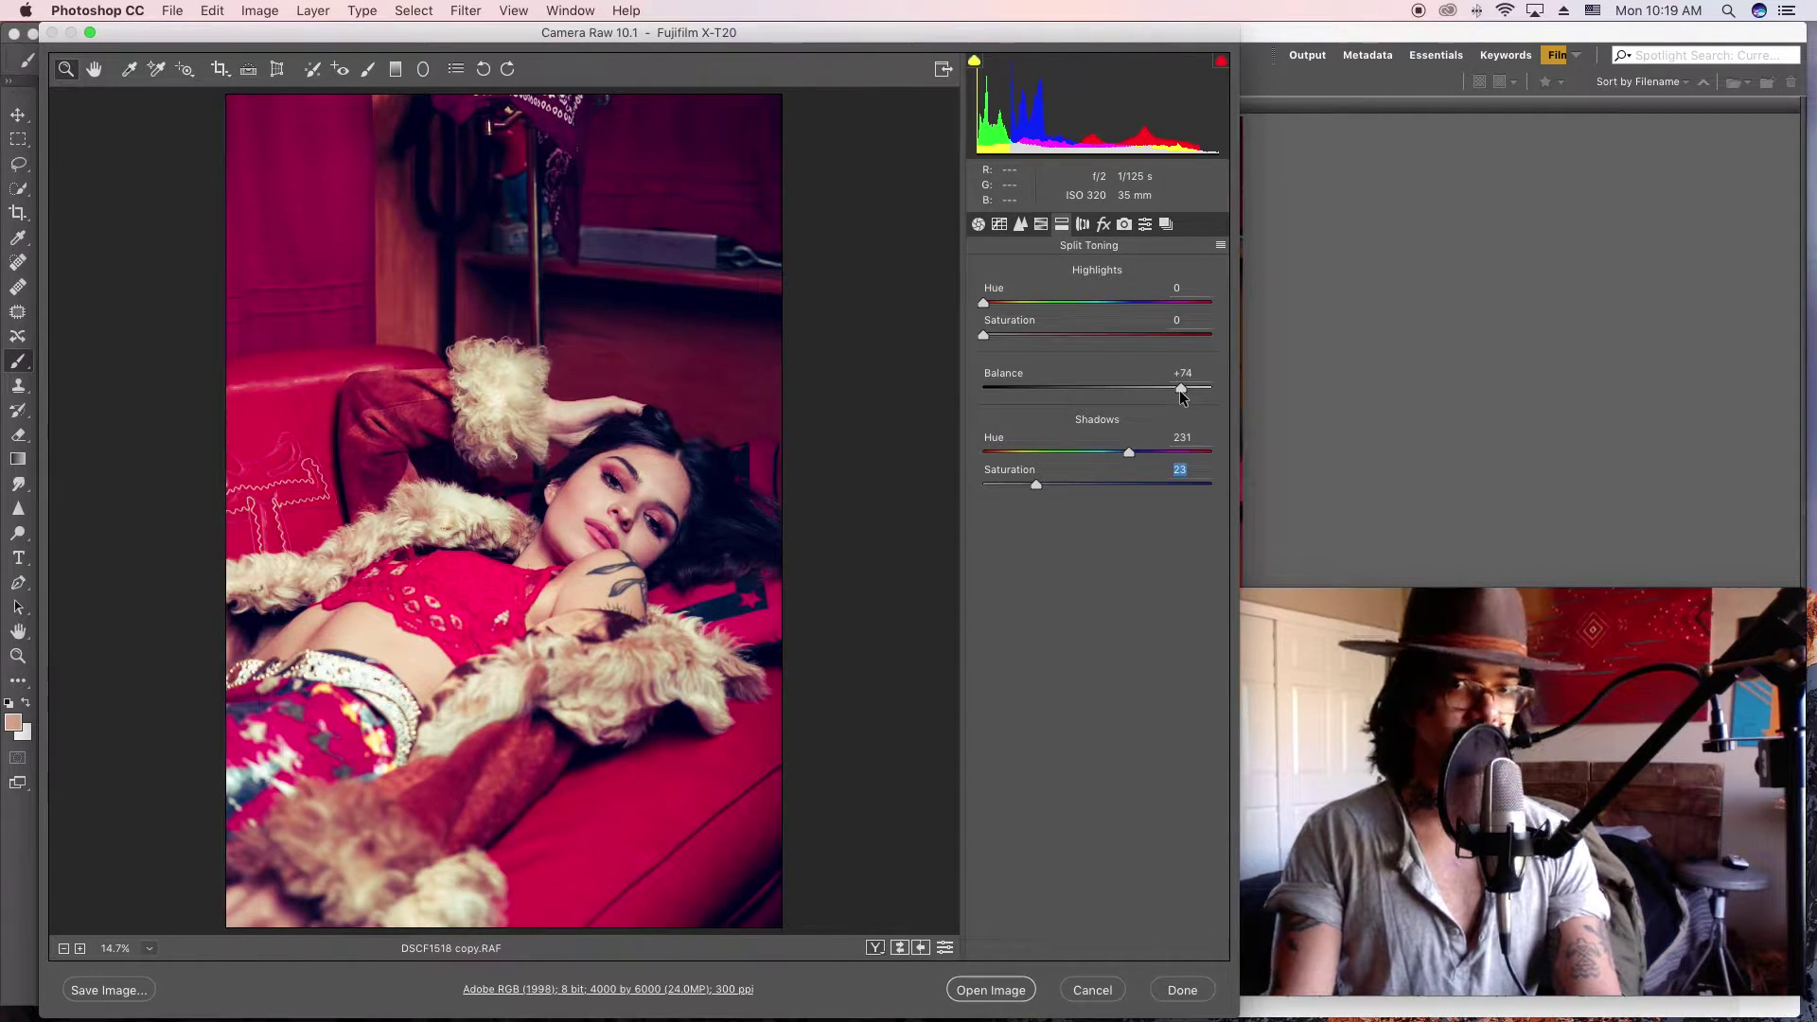
key(super+alt+1)
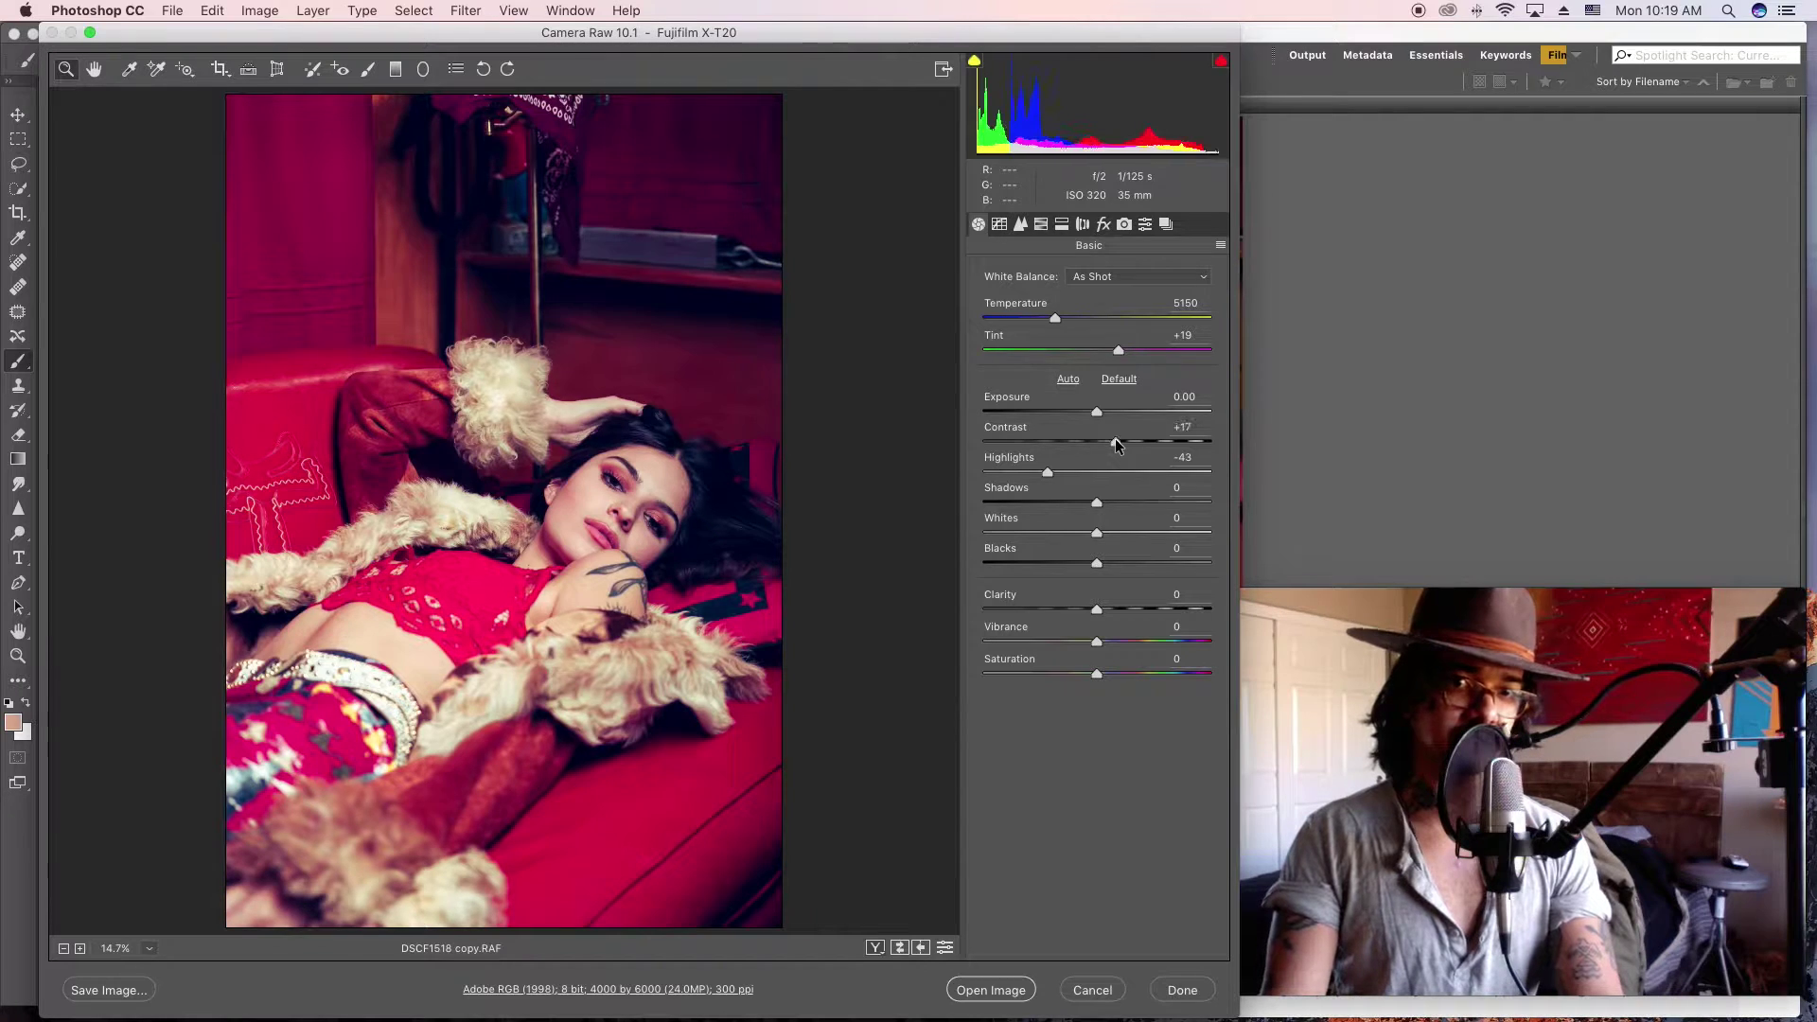
Step: Raise Contrast to +9 and lift Shadows to +15 in the Basic panel
click(1114, 439)
click(1105, 439)
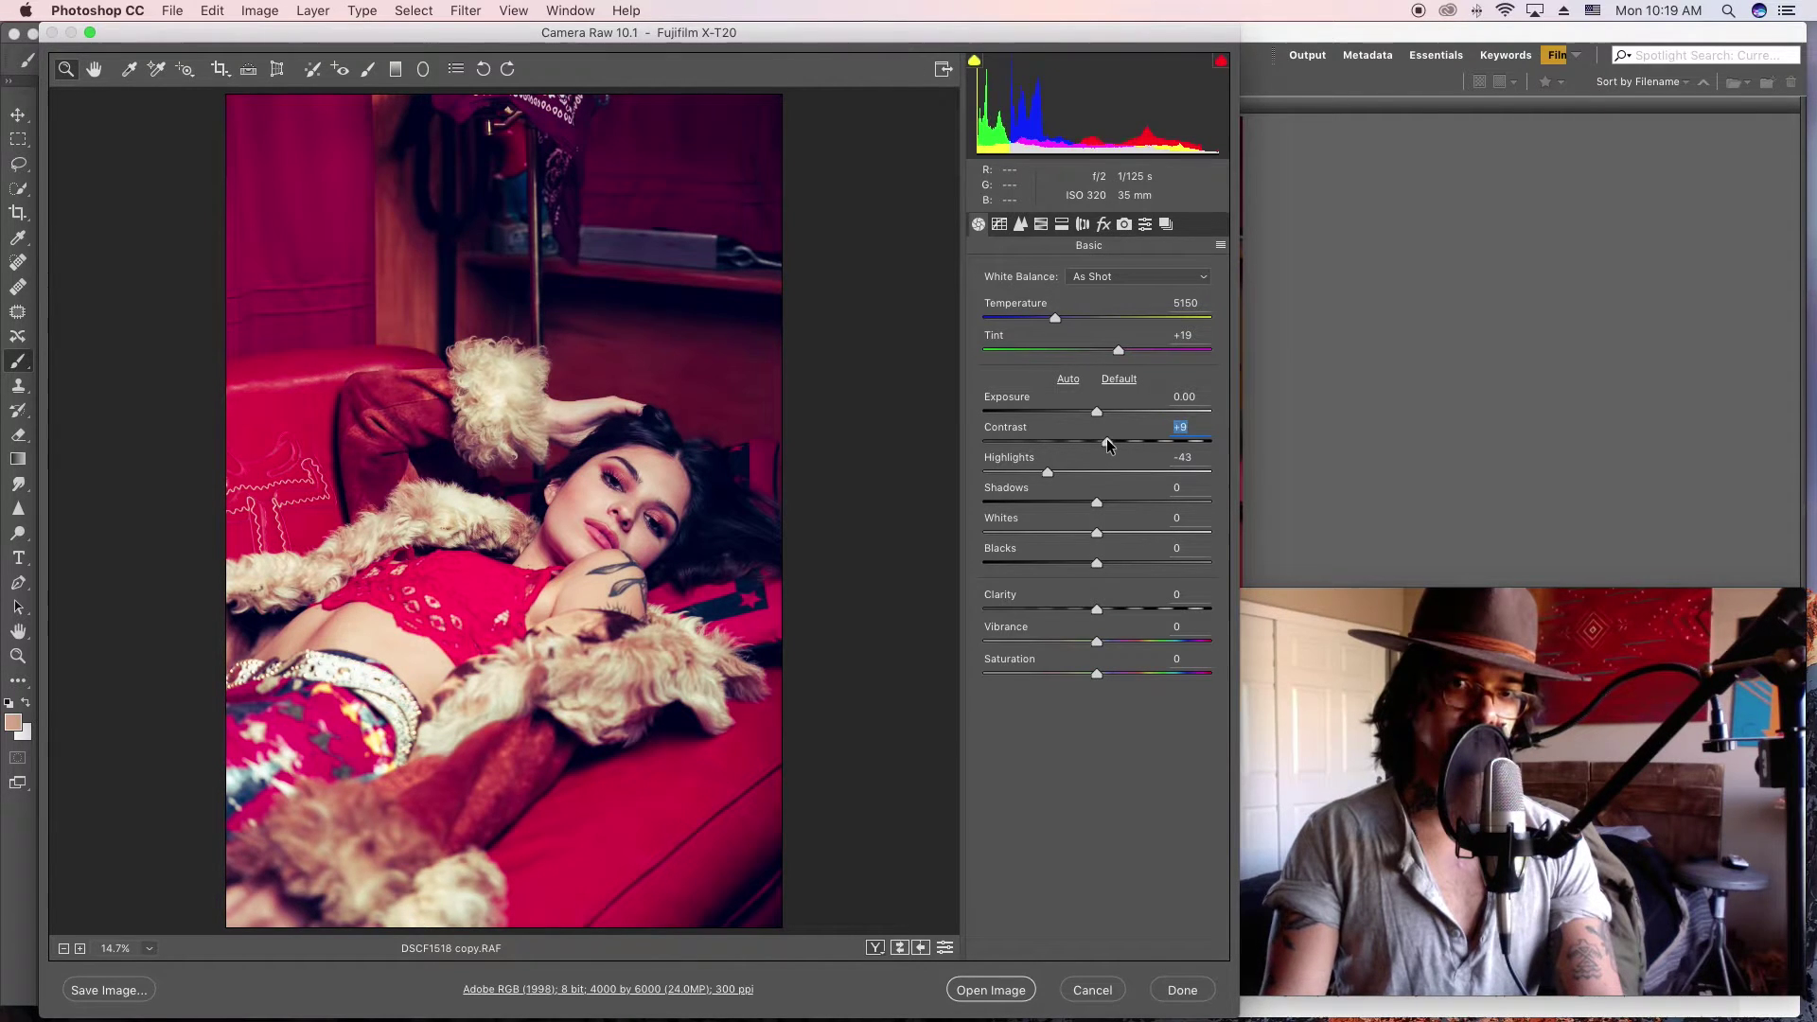
click(1124, 501)
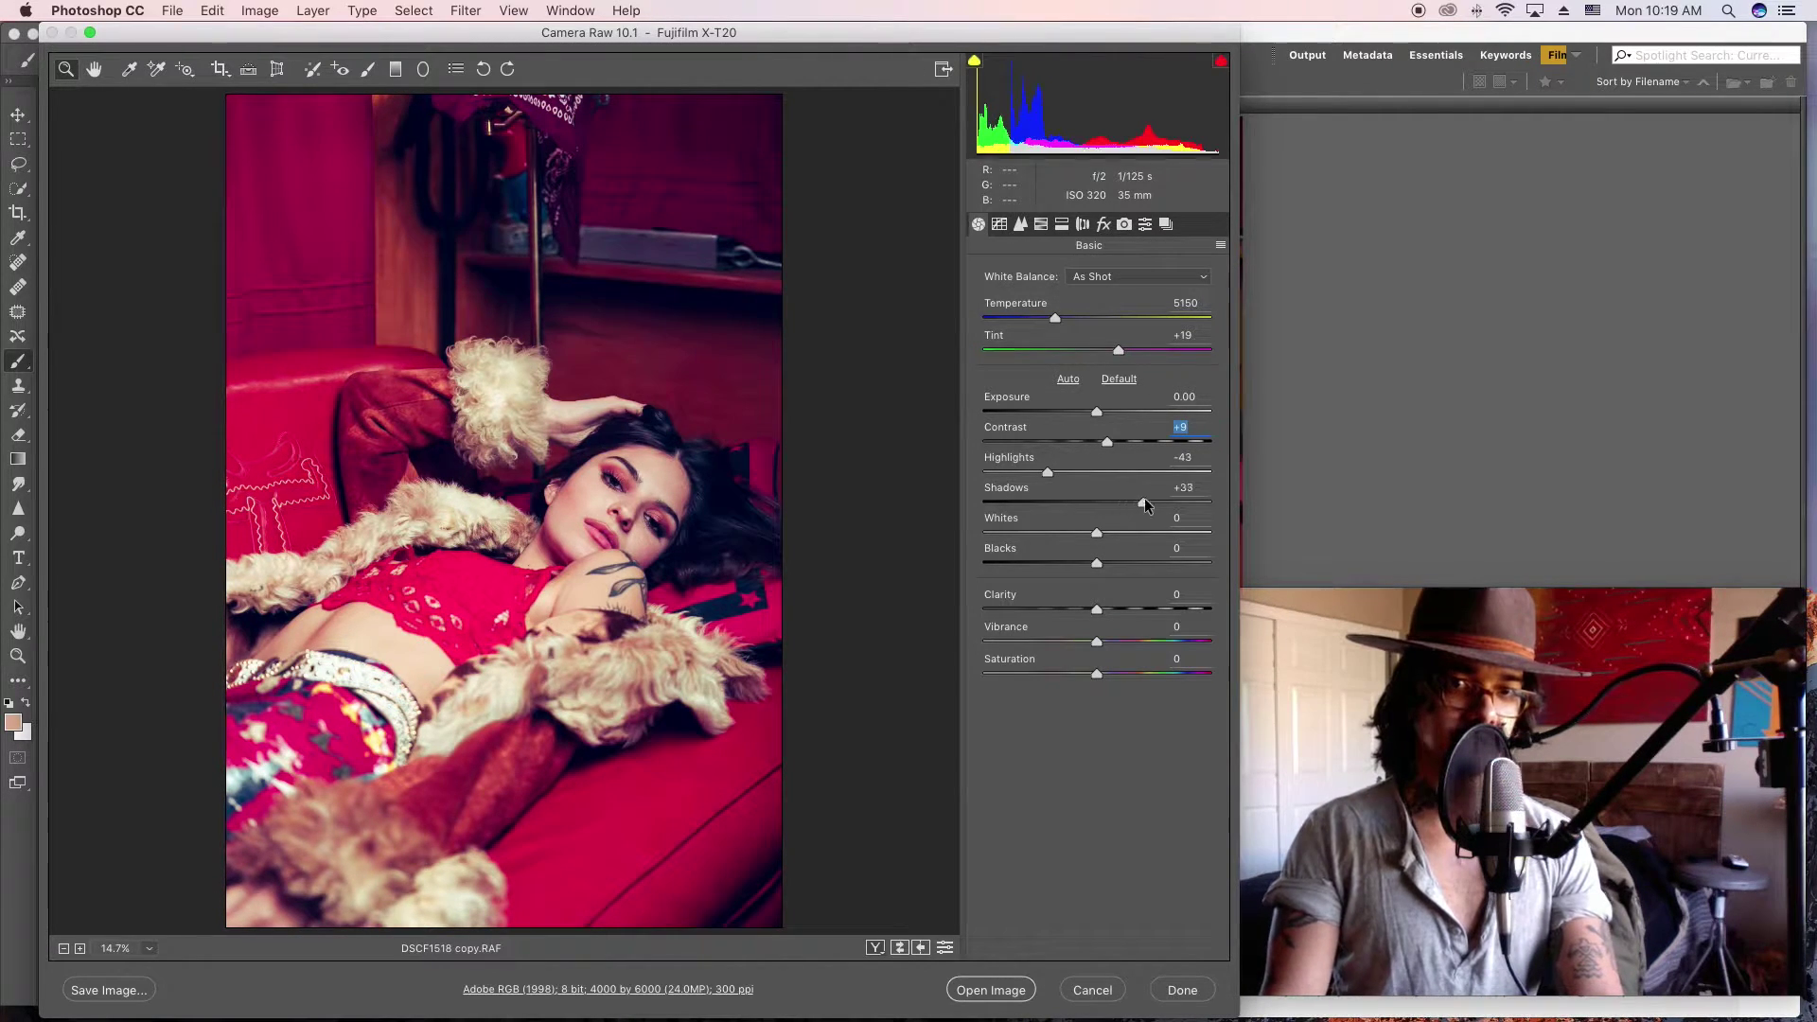
double_click(1143, 500)
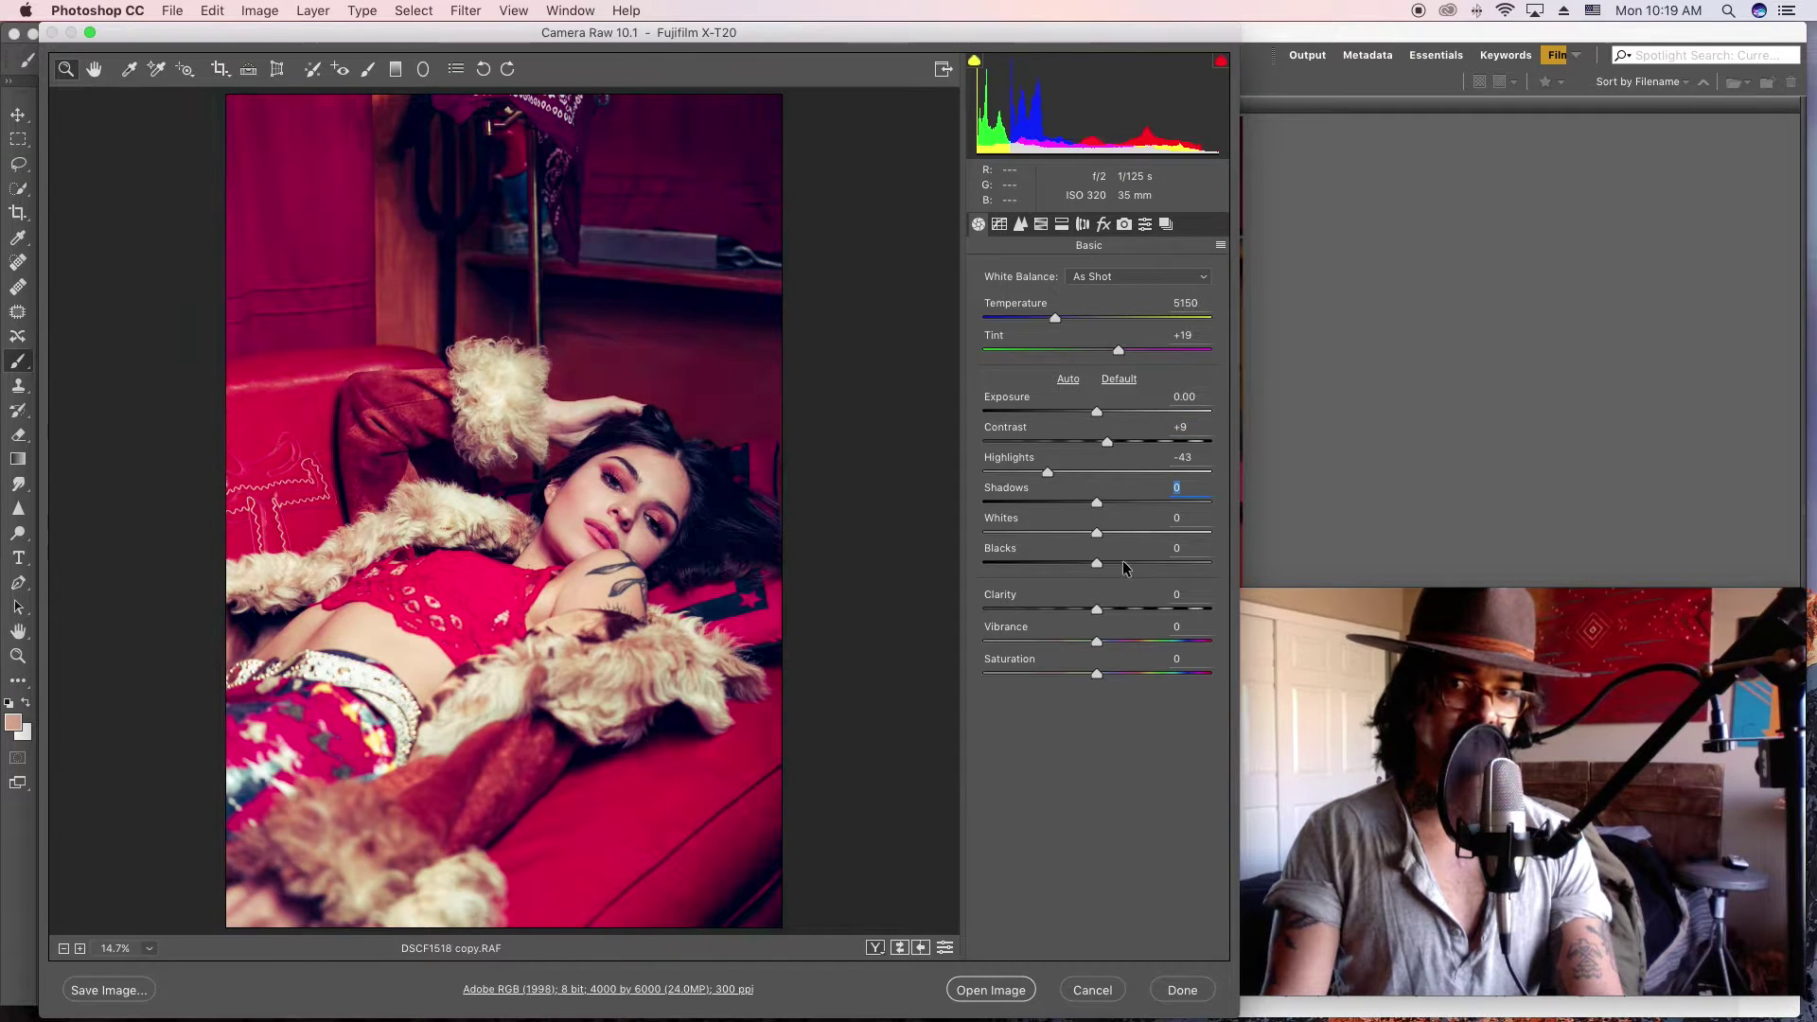
double_click(1121, 560)
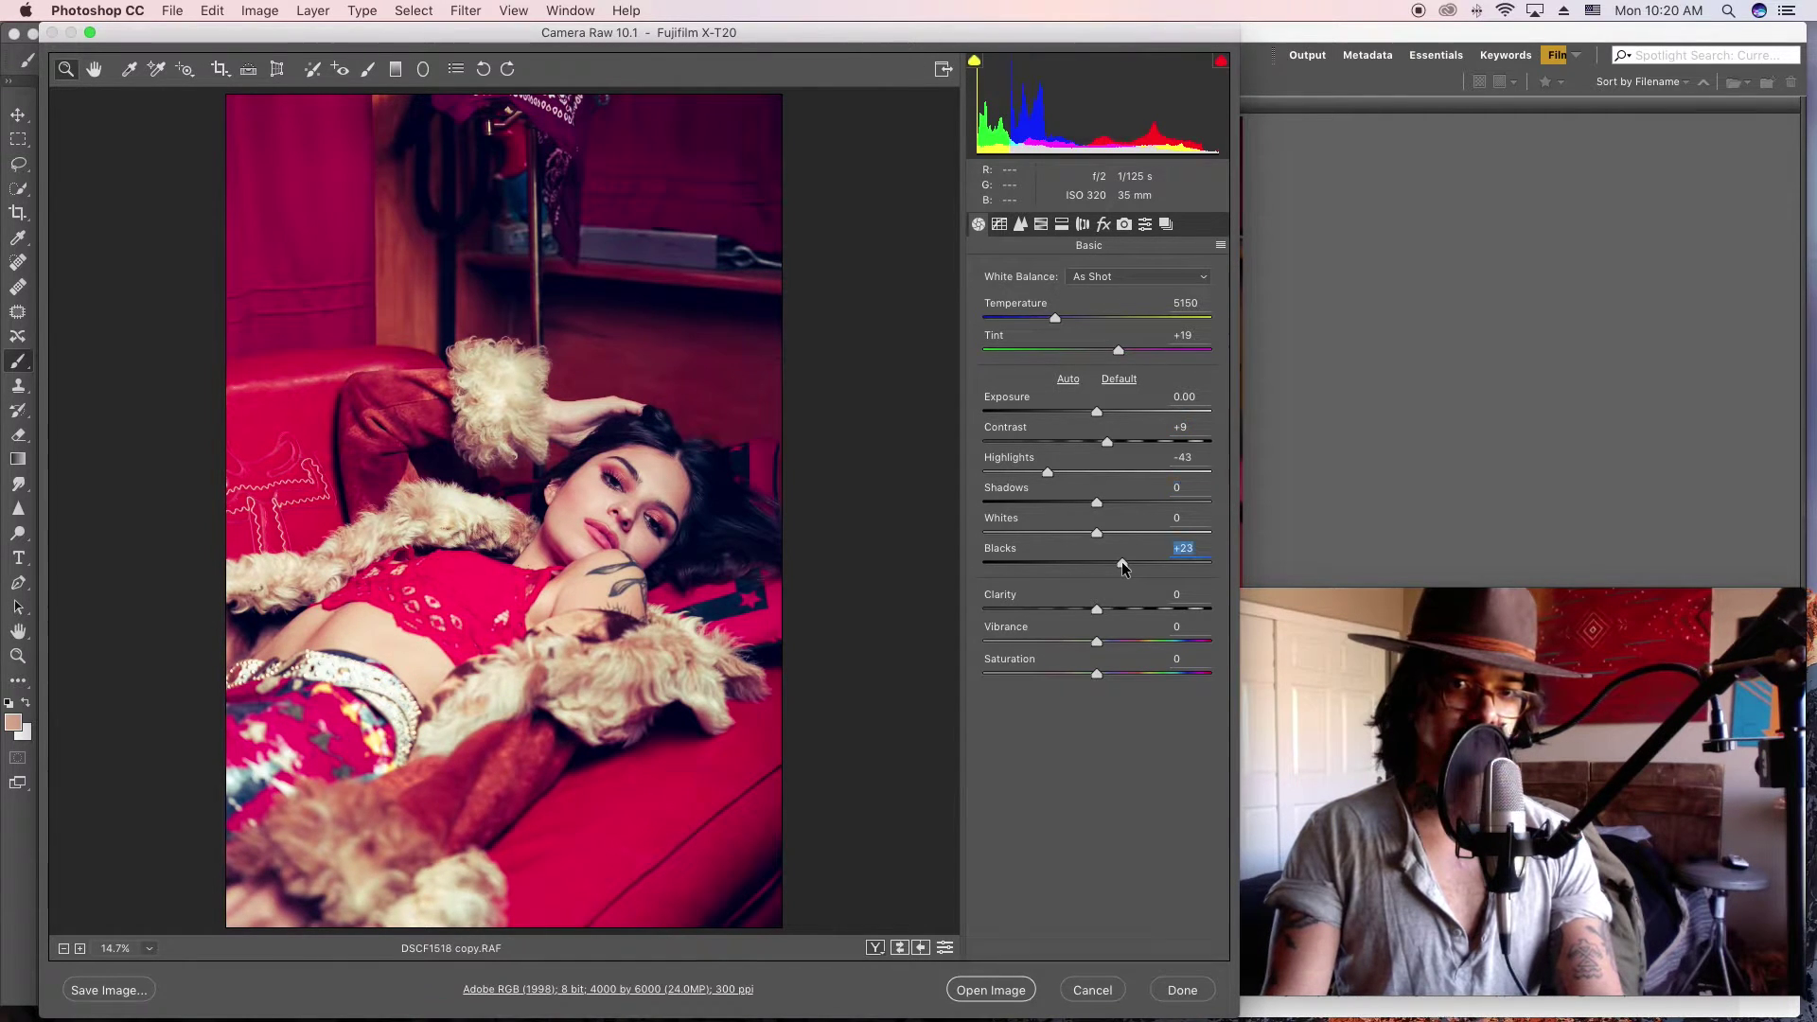
click(1113, 502)
click(1099, 607)
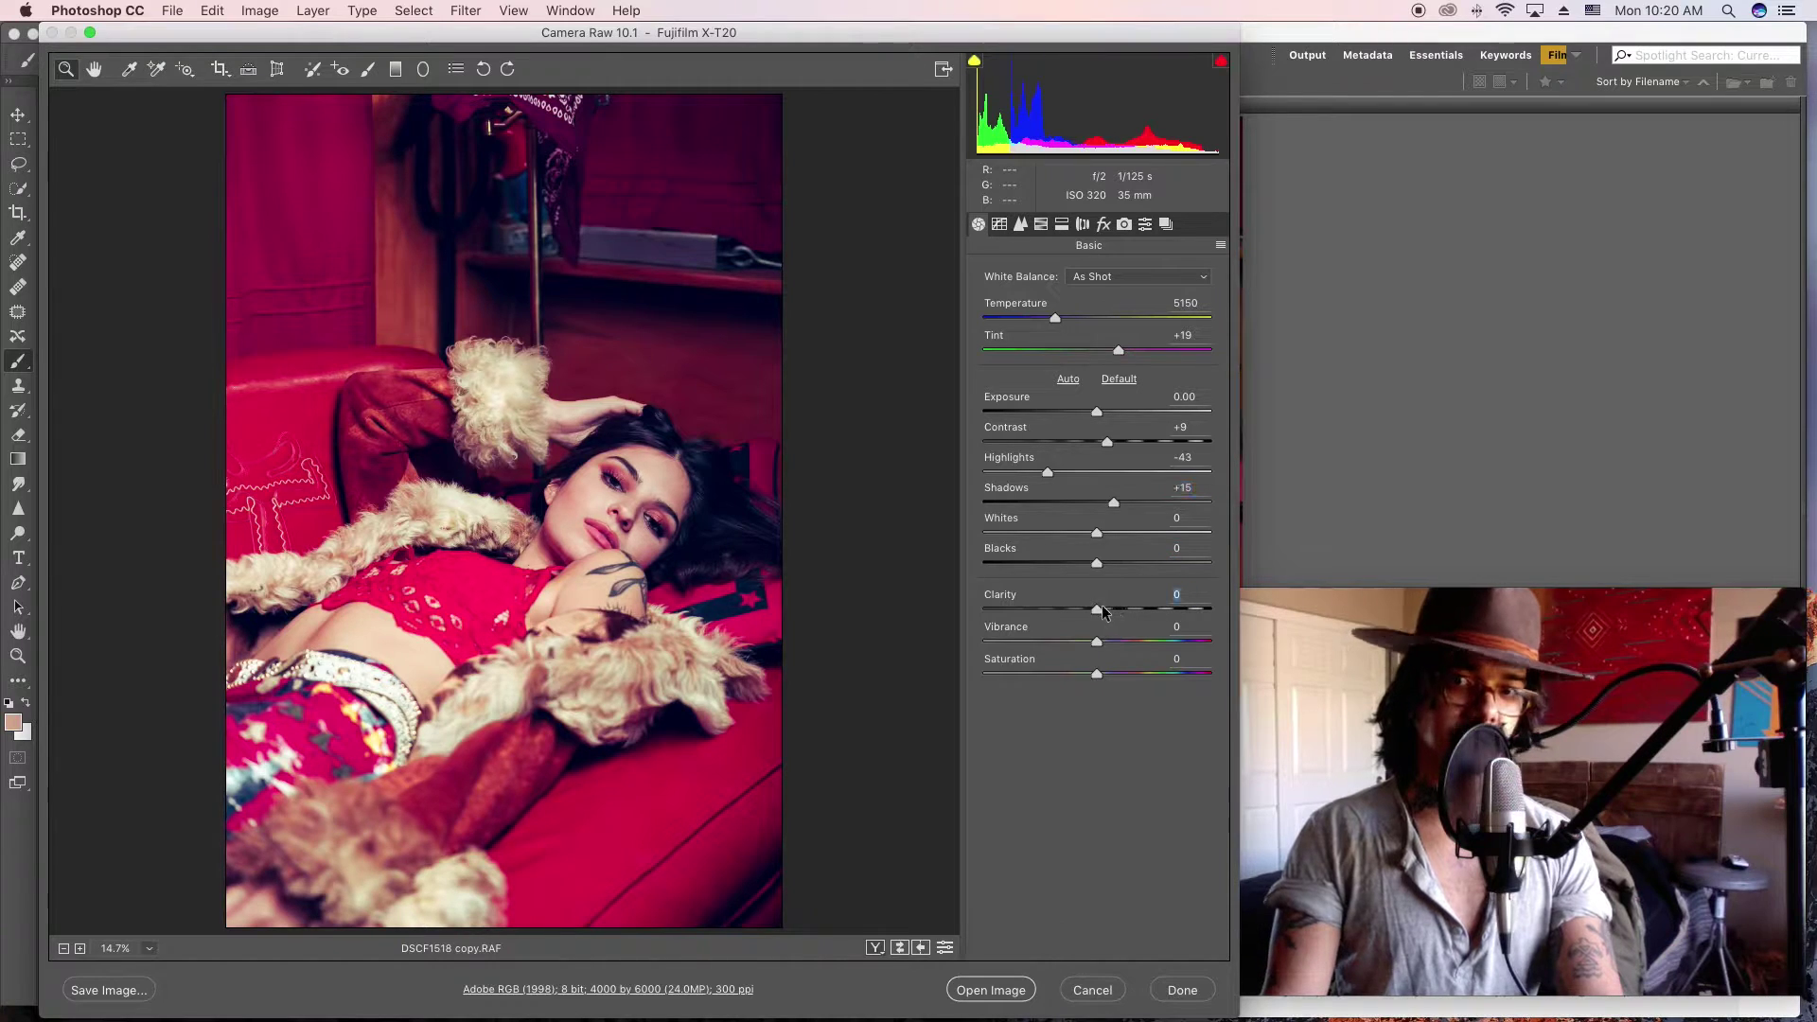
Step: Adjust Clarity, review the tone curve, and open the graded photo in Photoshop
drag(1105, 605, 1075, 603)
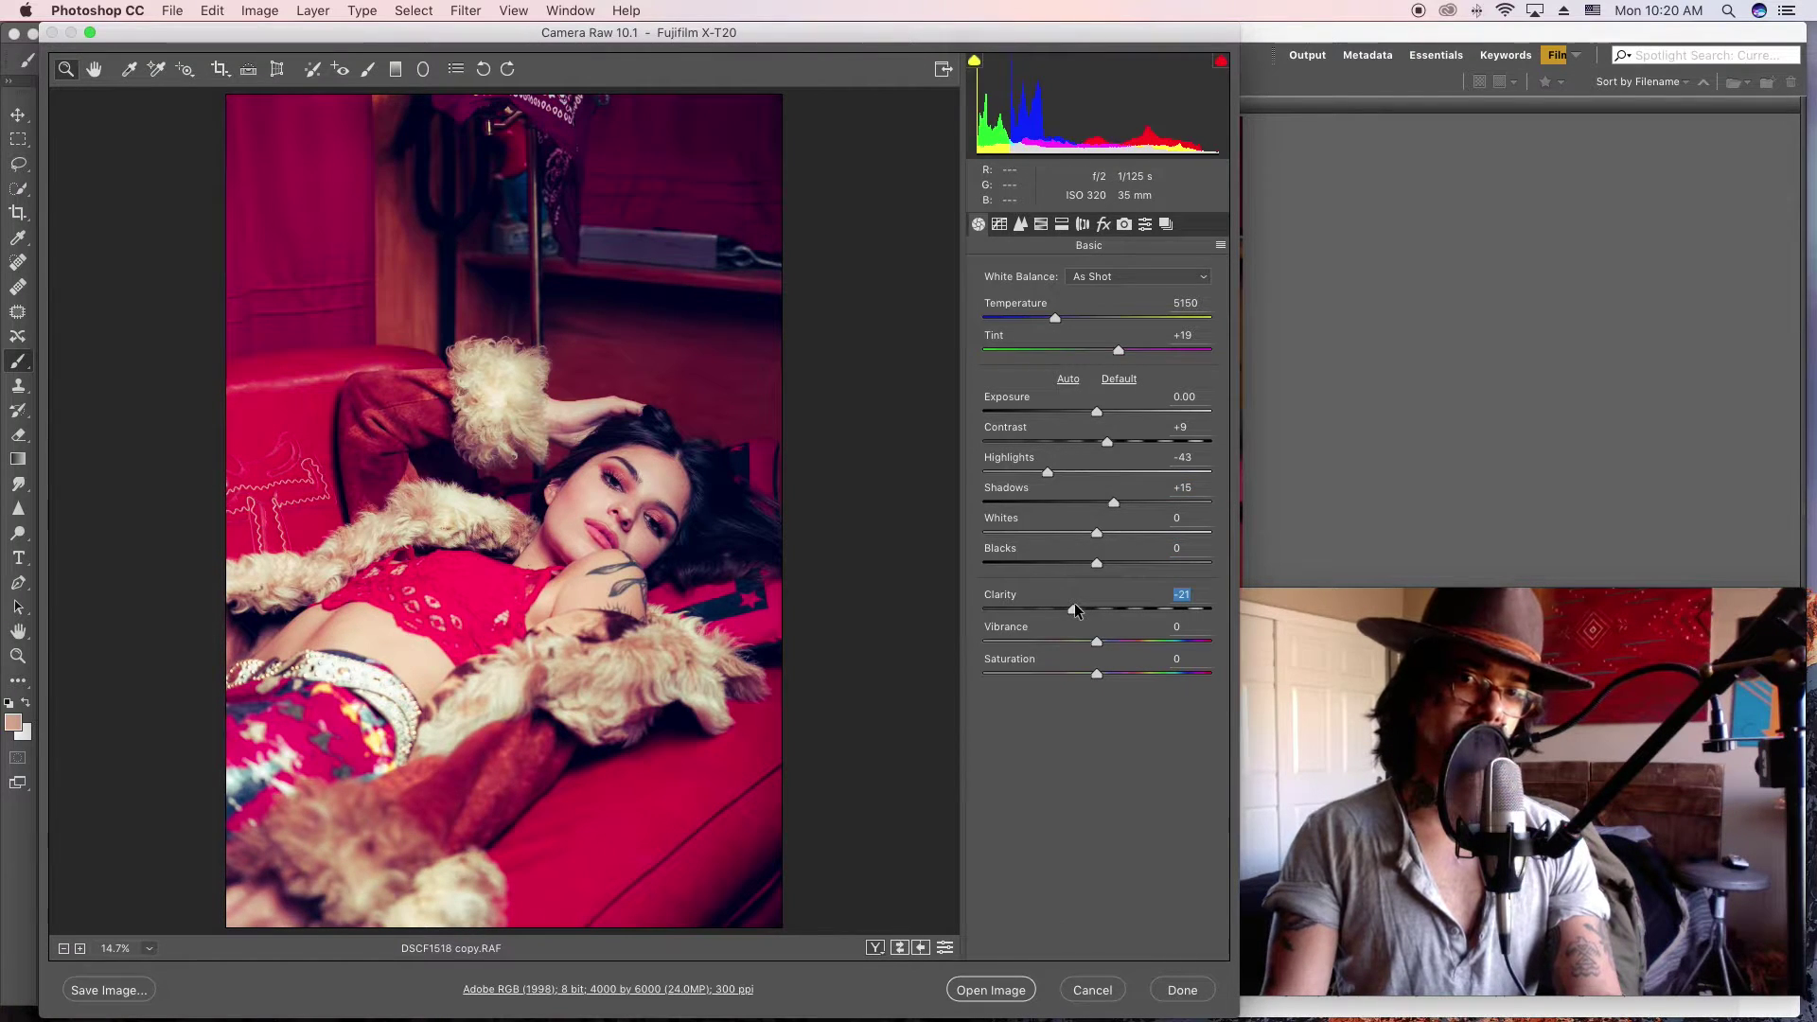
double_click(1075, 606)
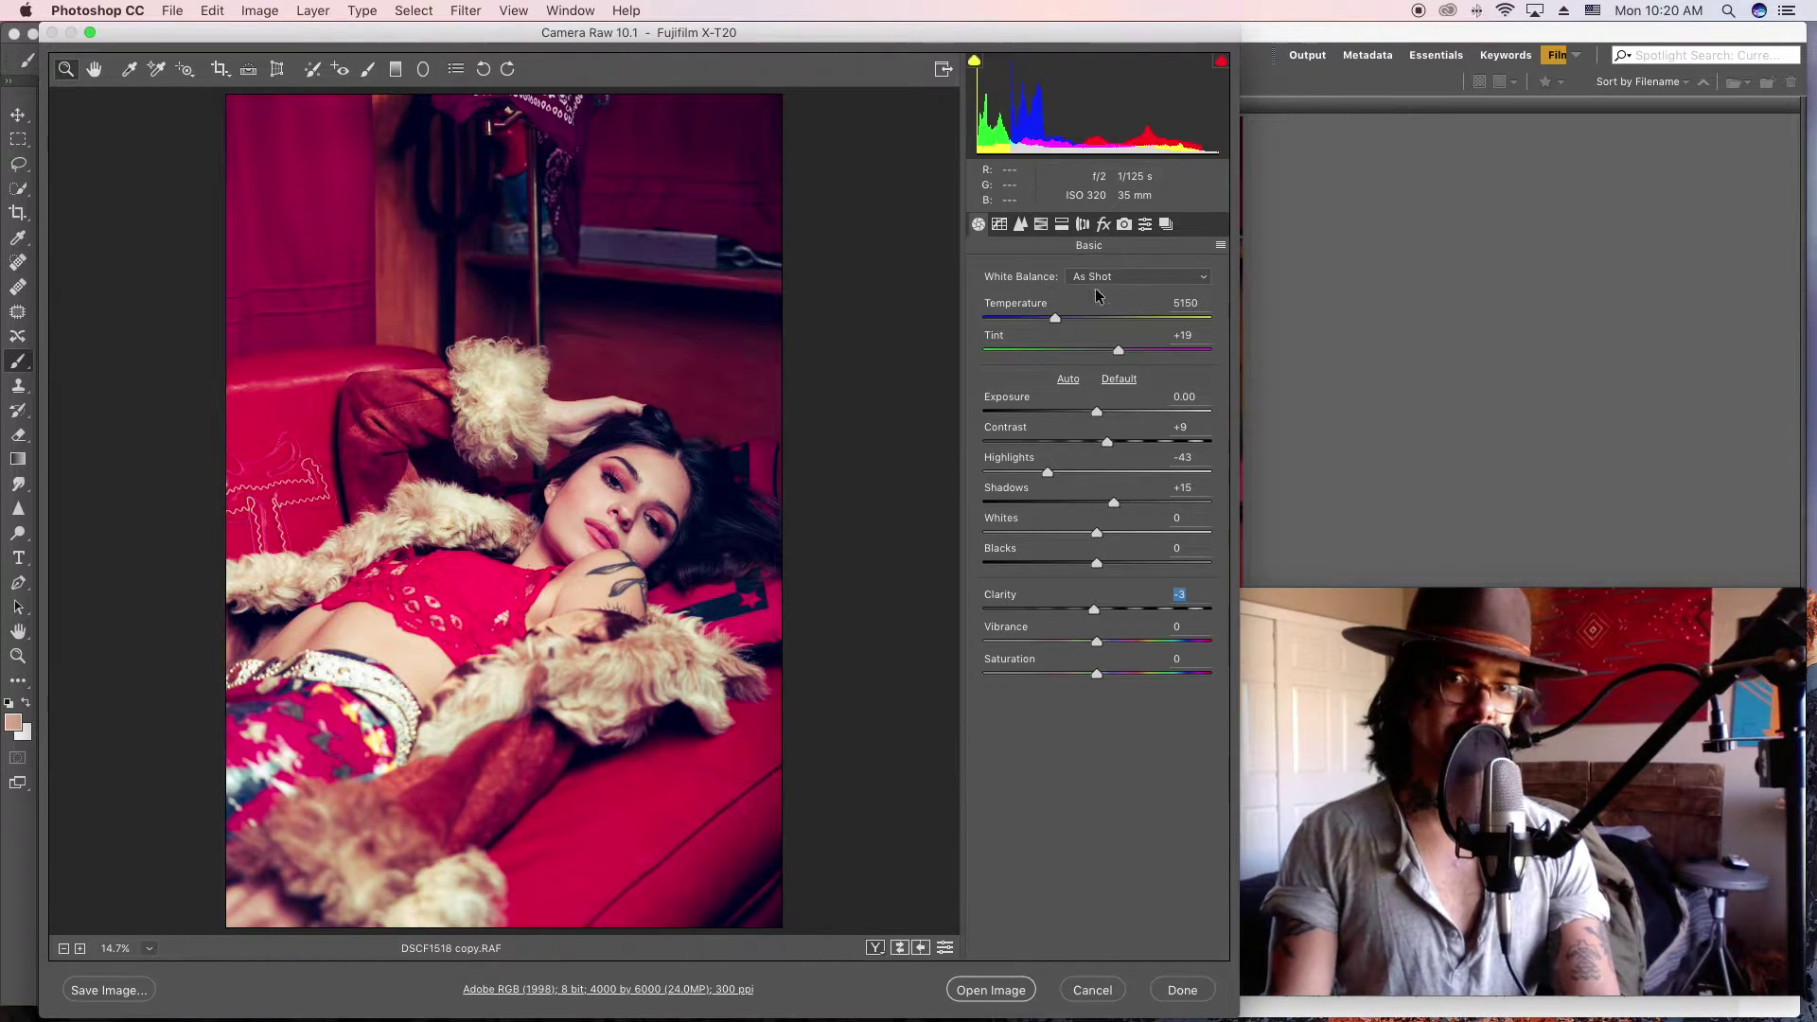
click(1005, 223)
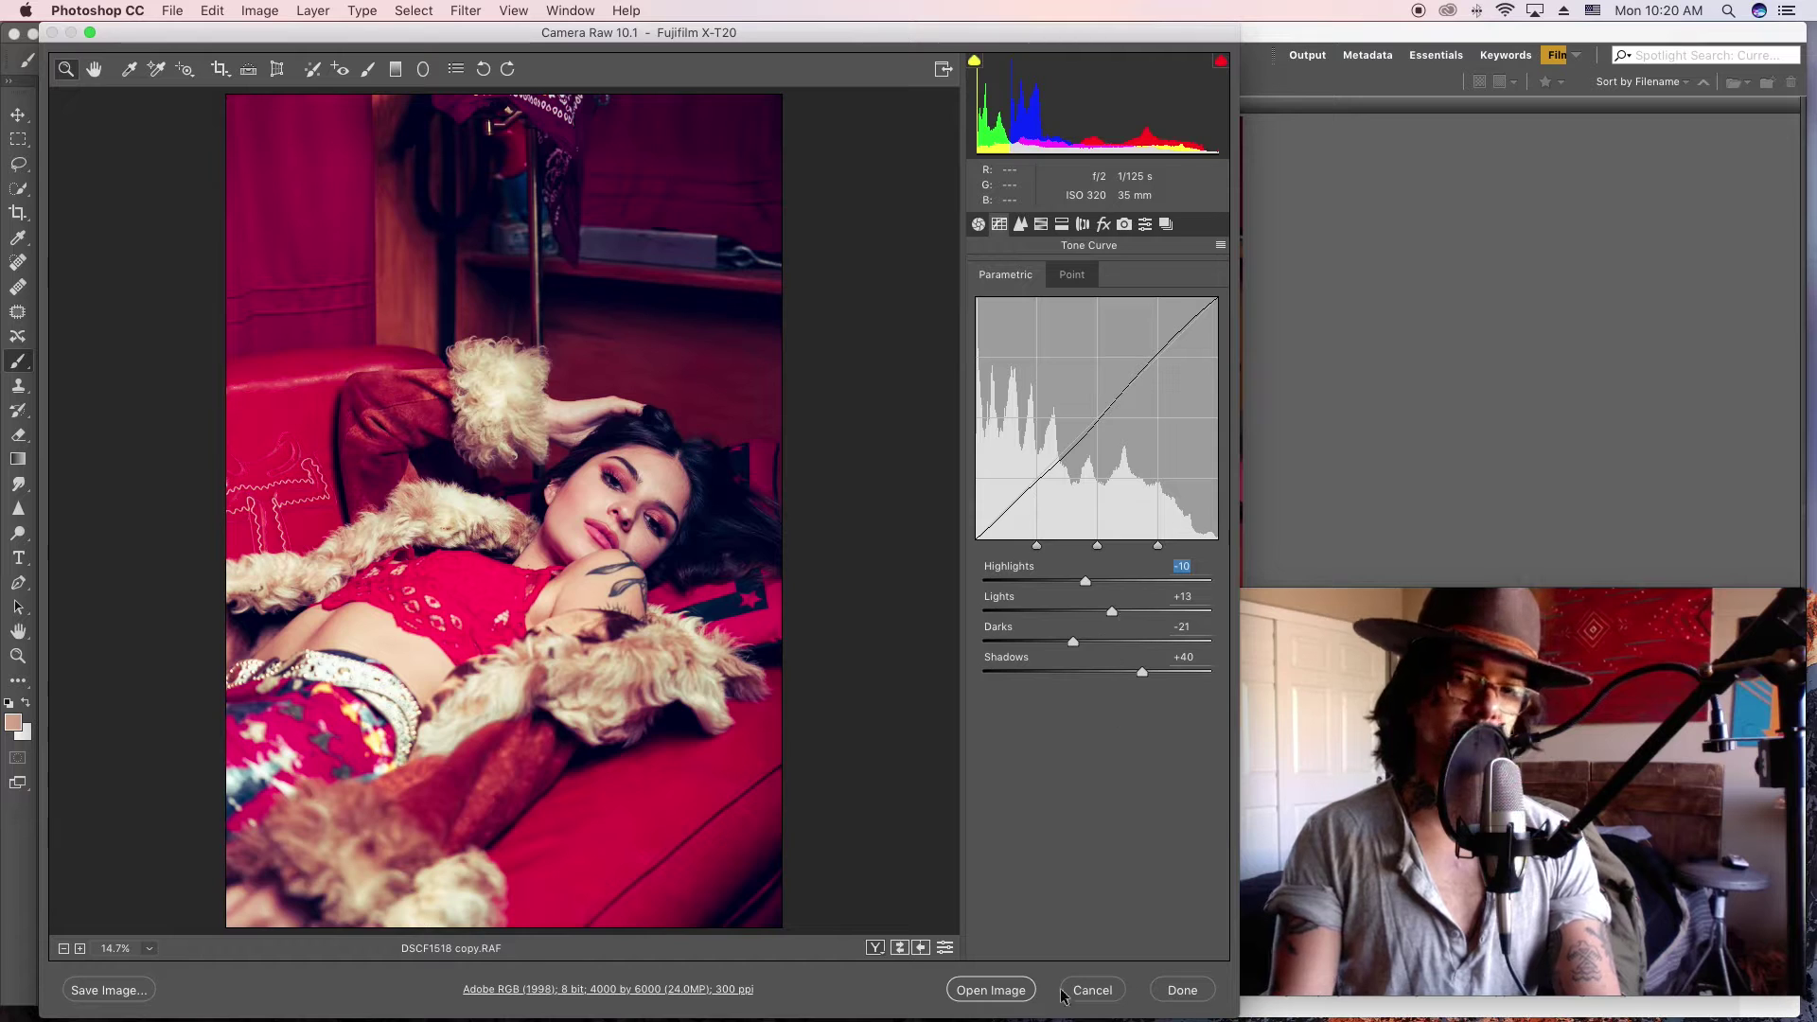
click(990, 990)
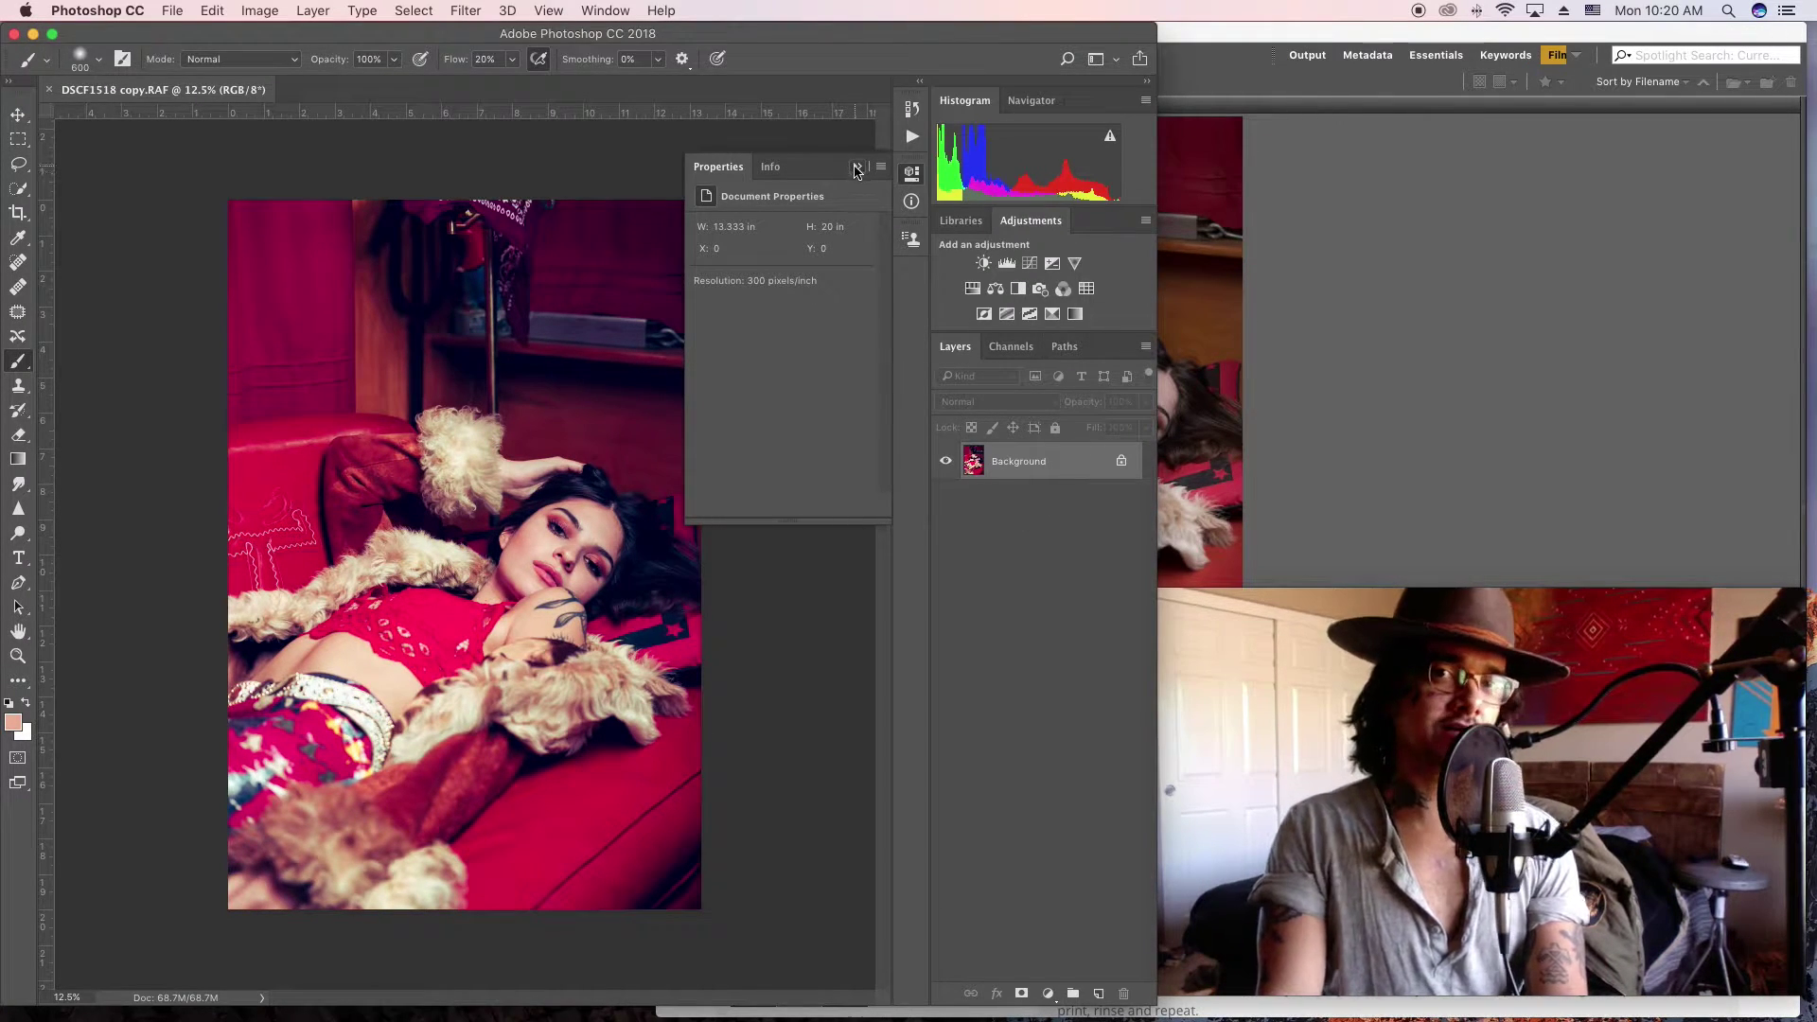
Step: Duplicate the photo layer, then add a Selective Color layer giving Magentas Yellow +53
click(856, 168)
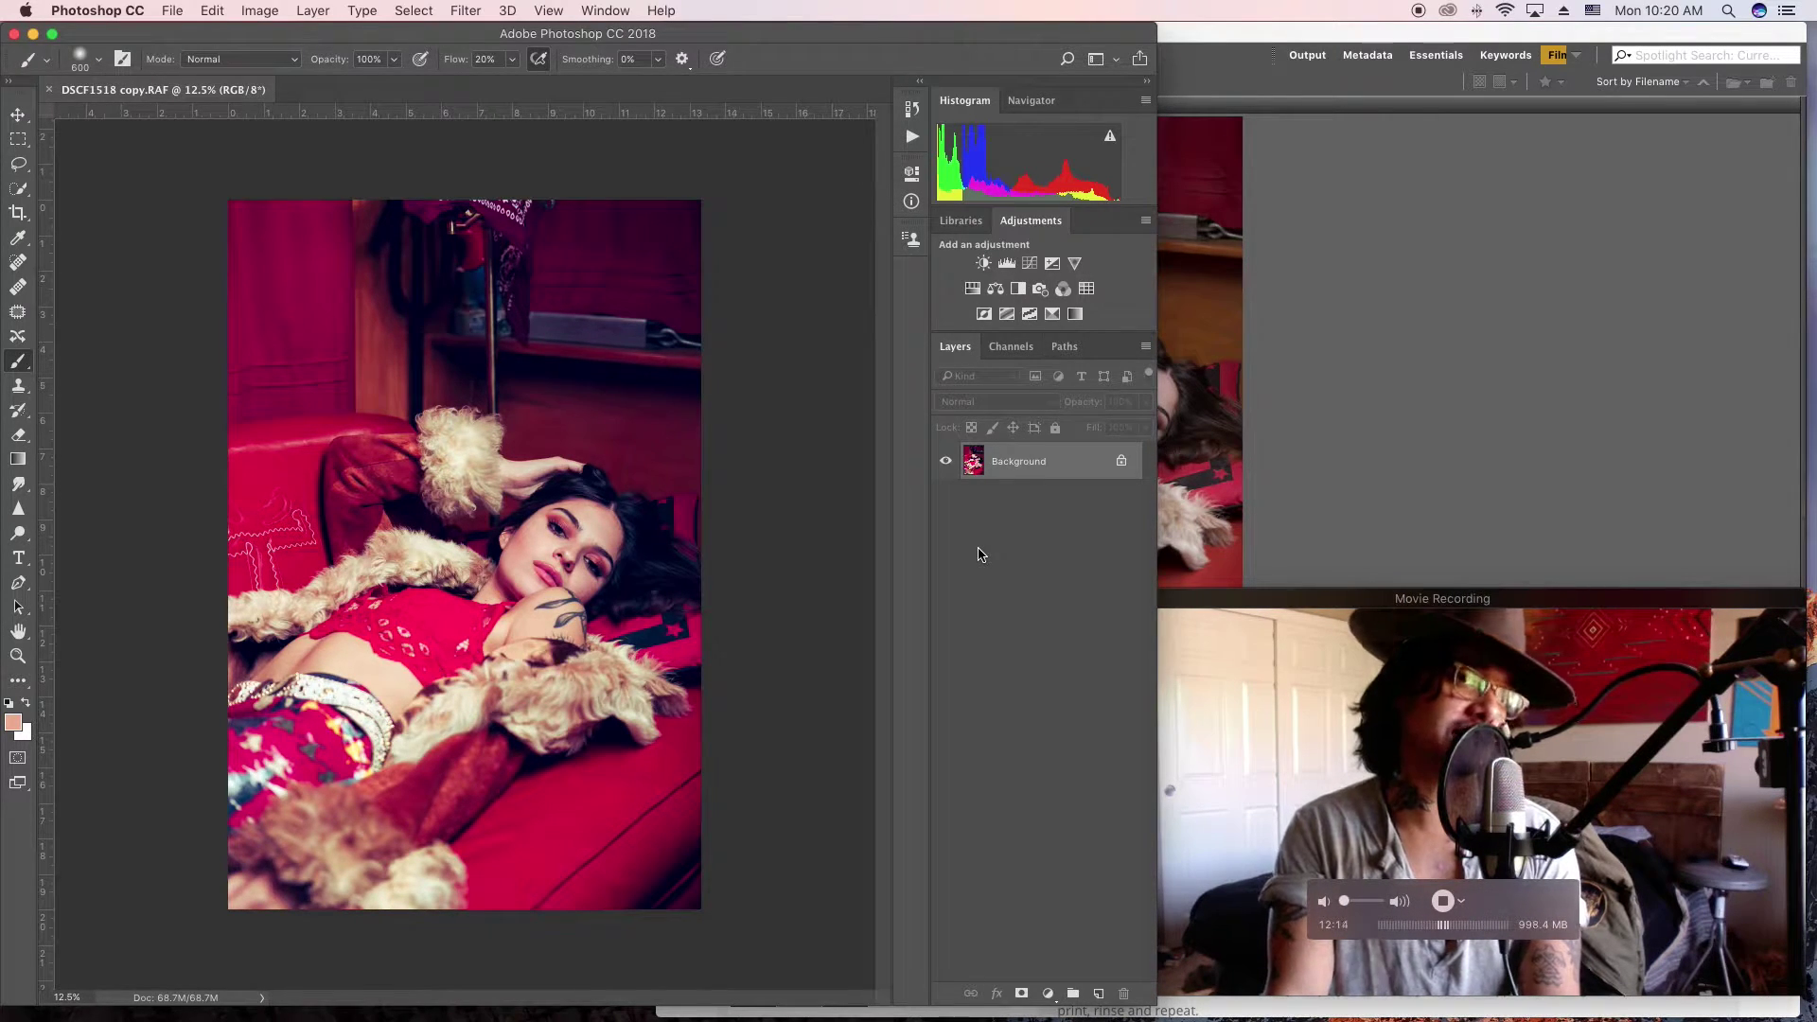
key(ctrl+j)
key(ctrl+j)
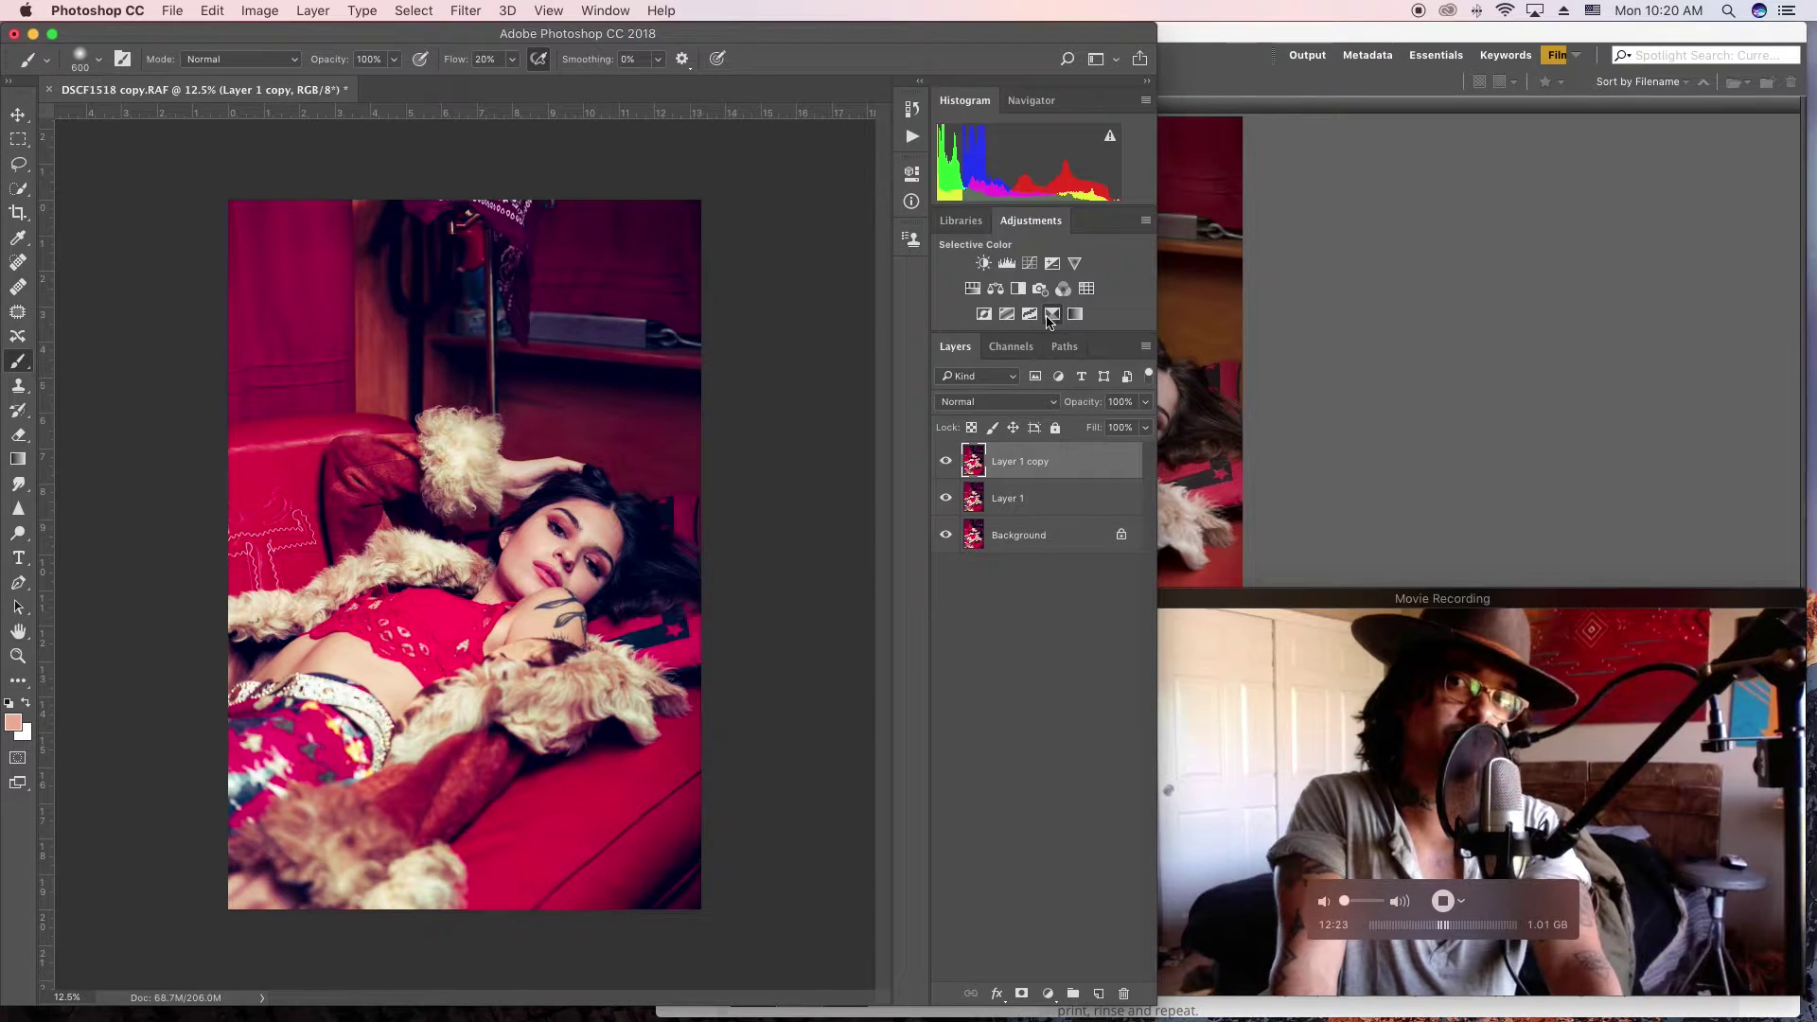
click(1075, 313)
click(809, 250)
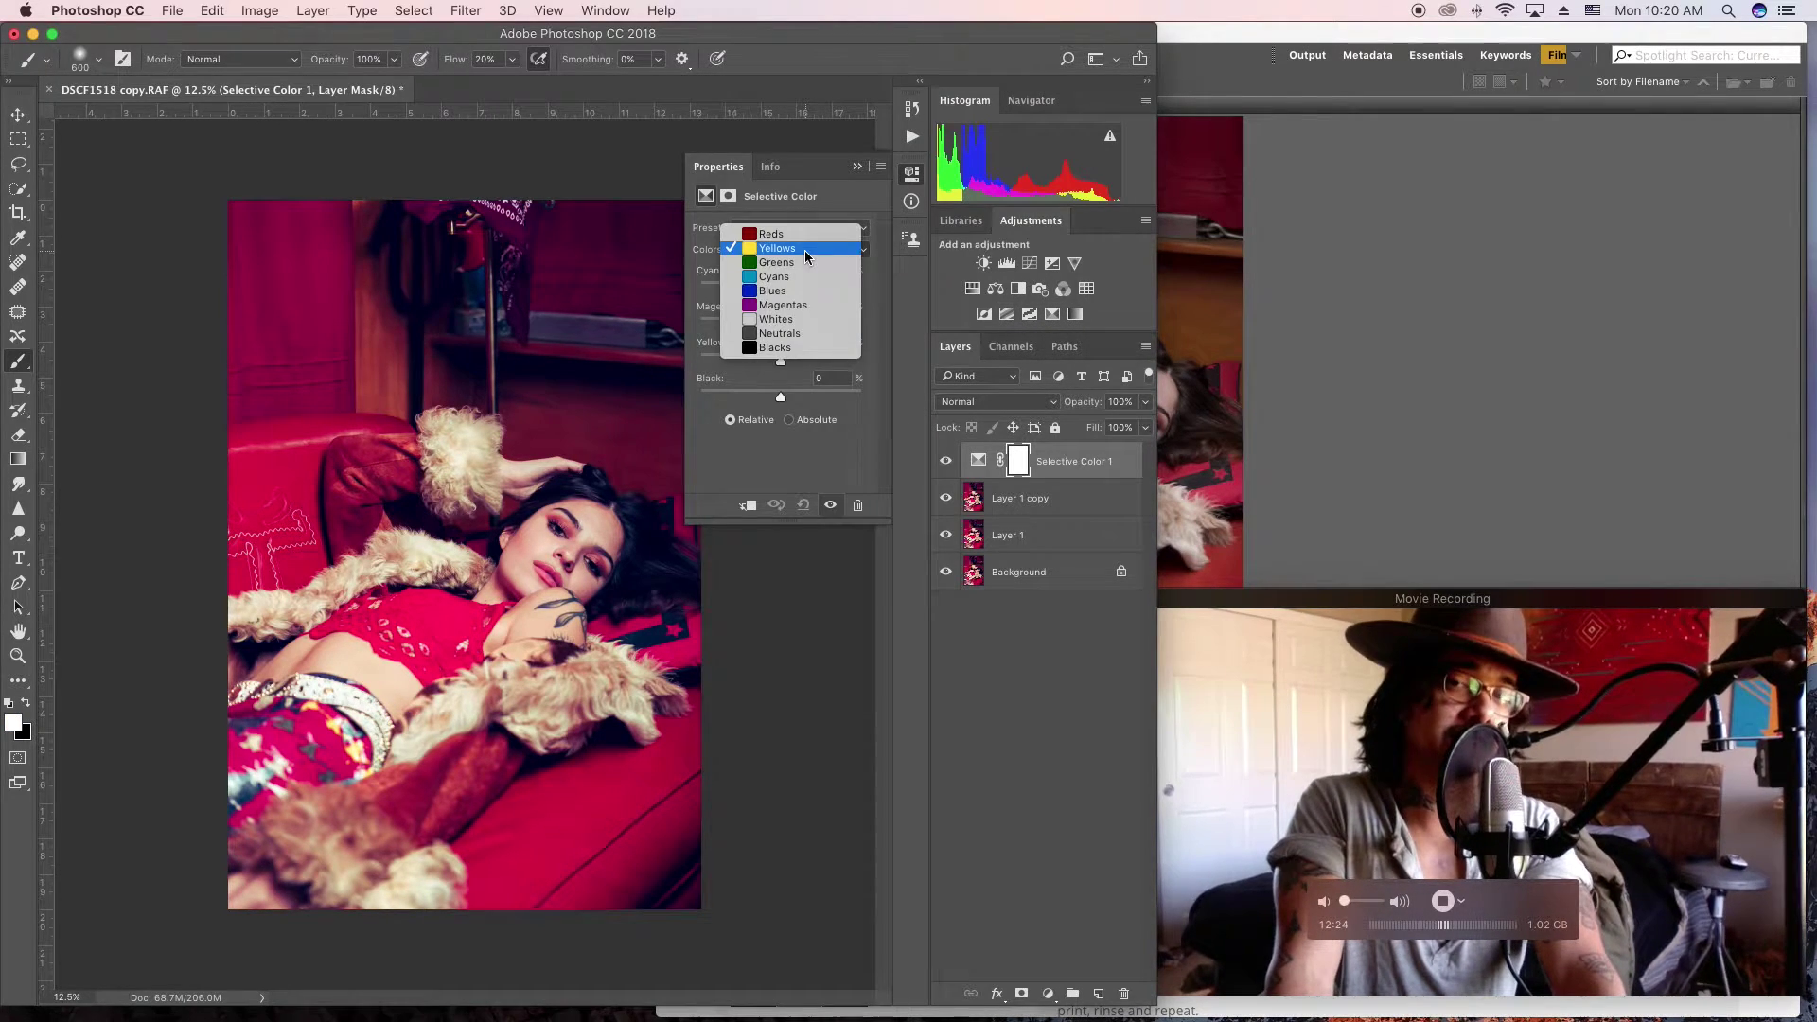
click(821, 307)
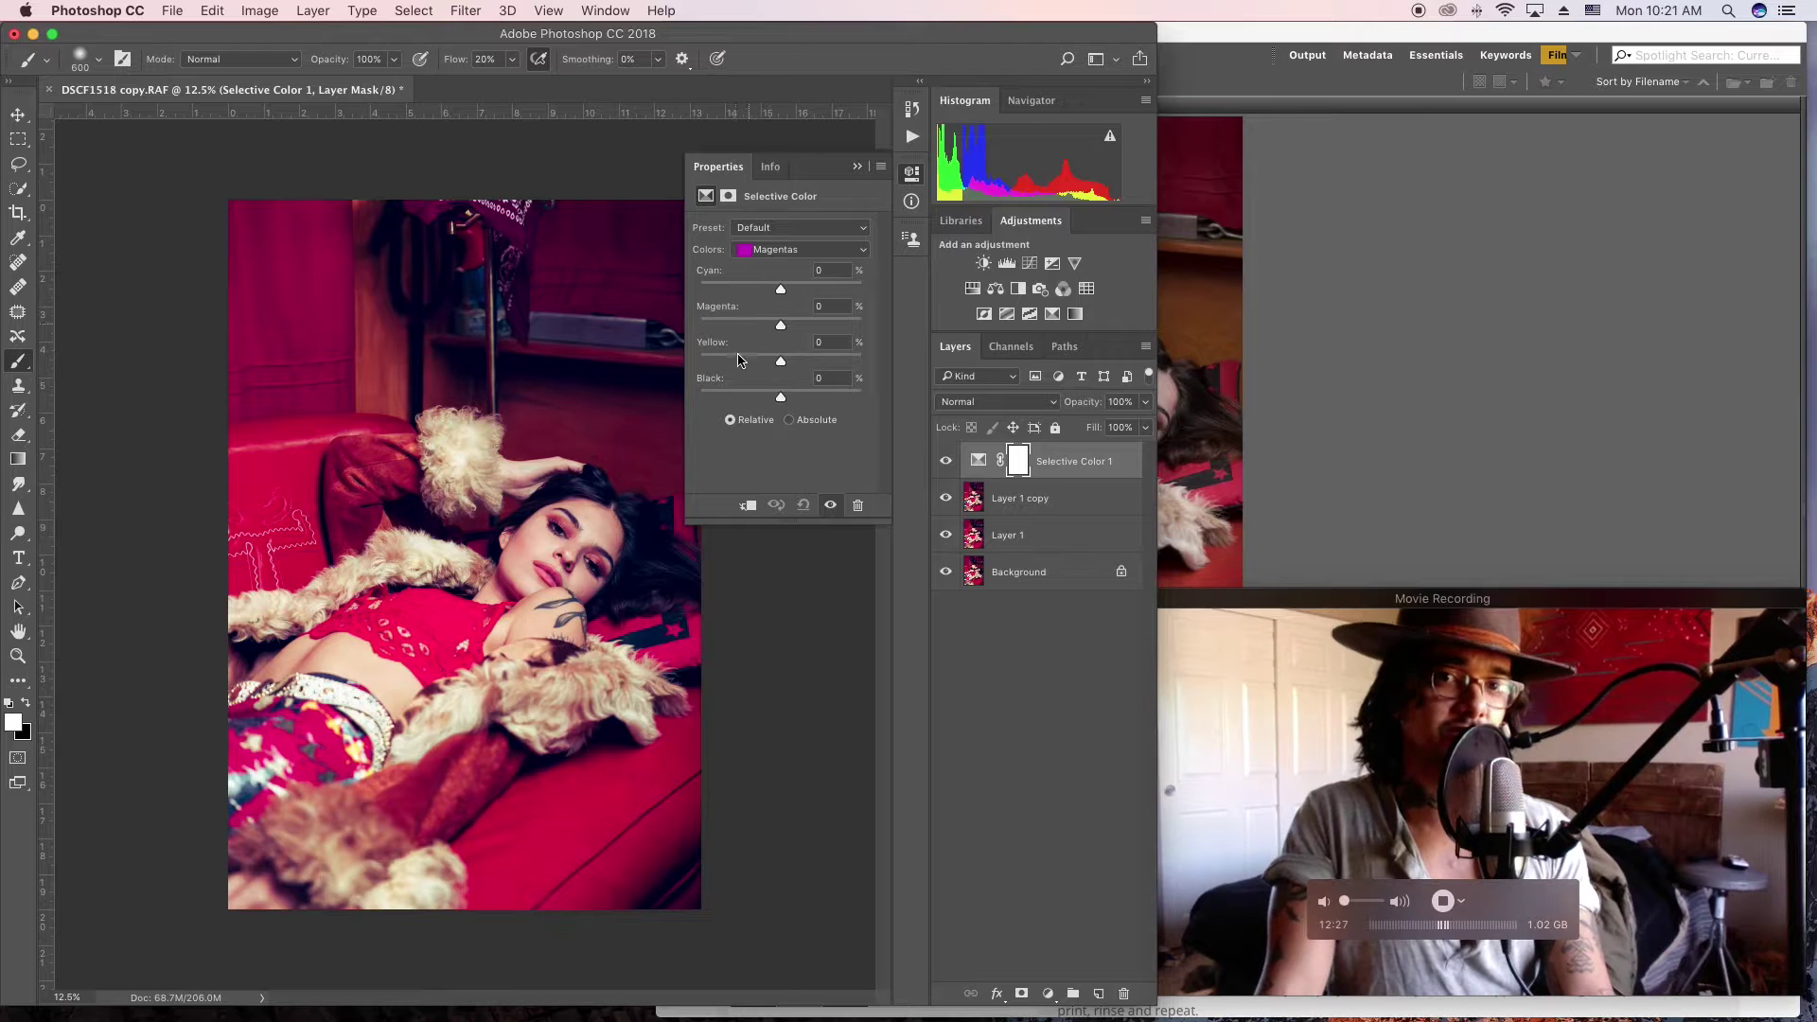
click(819, 365)
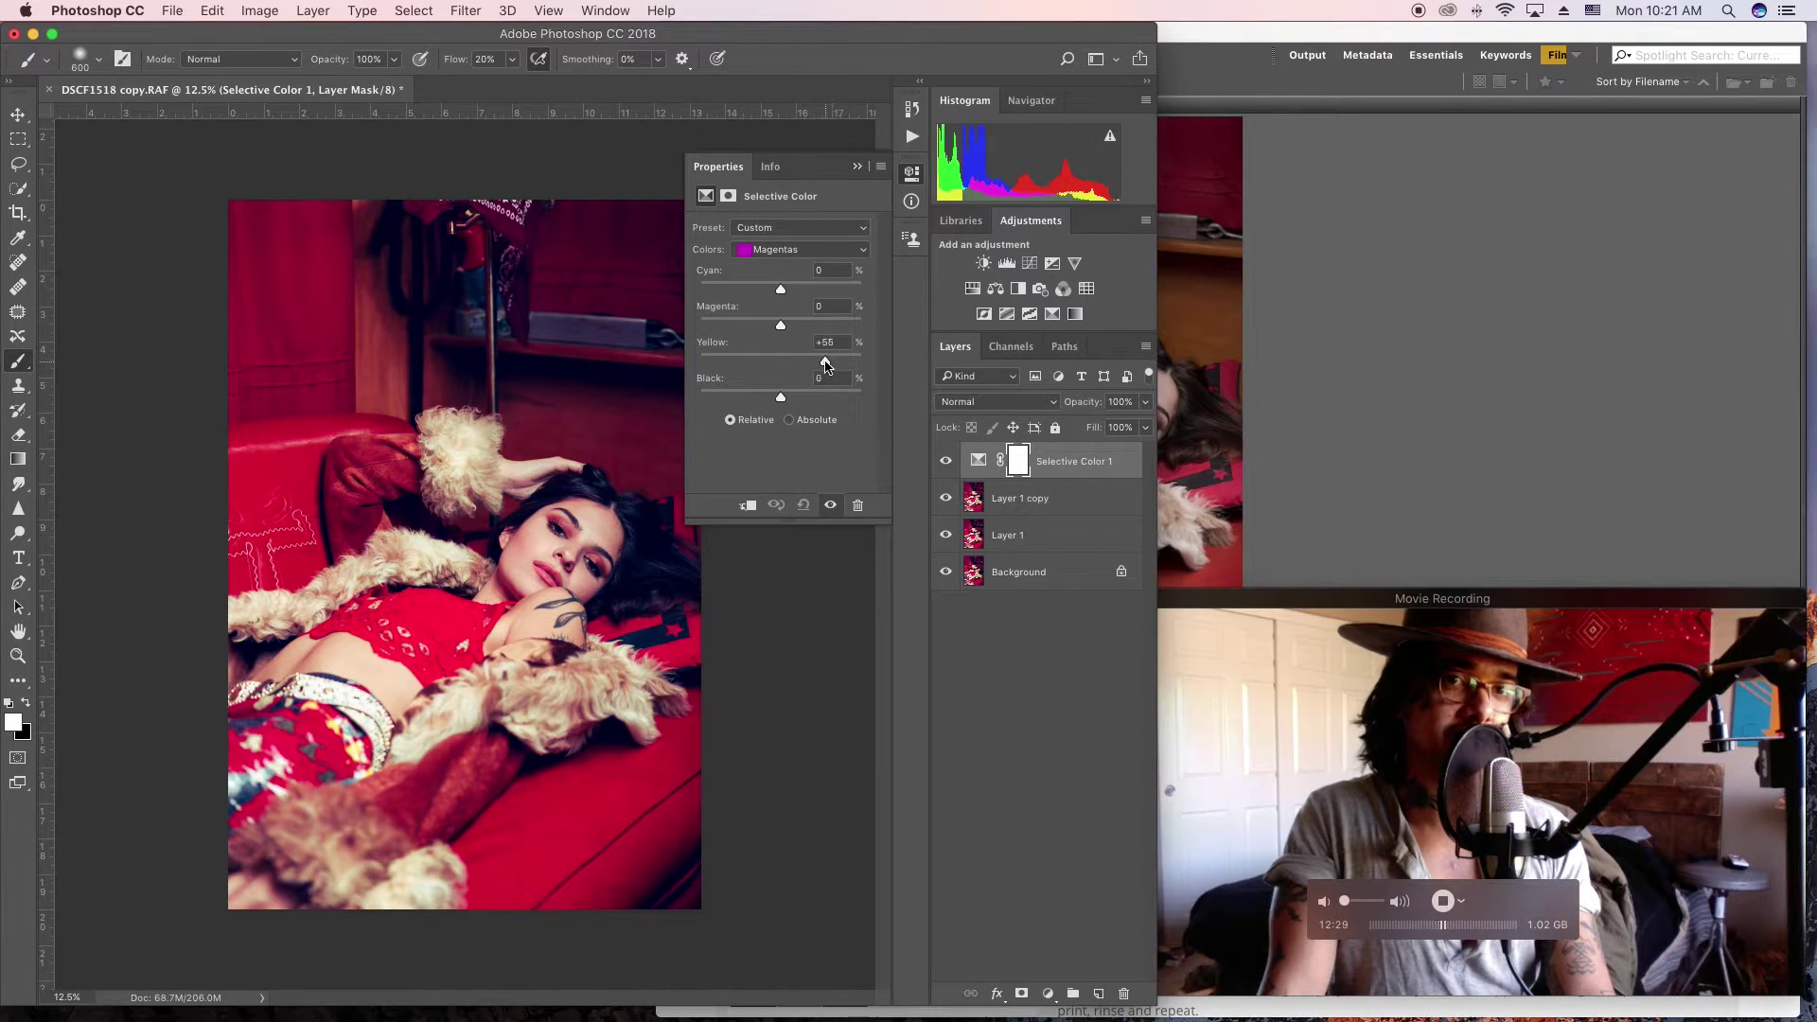
drag(825, 365, 822, 365)
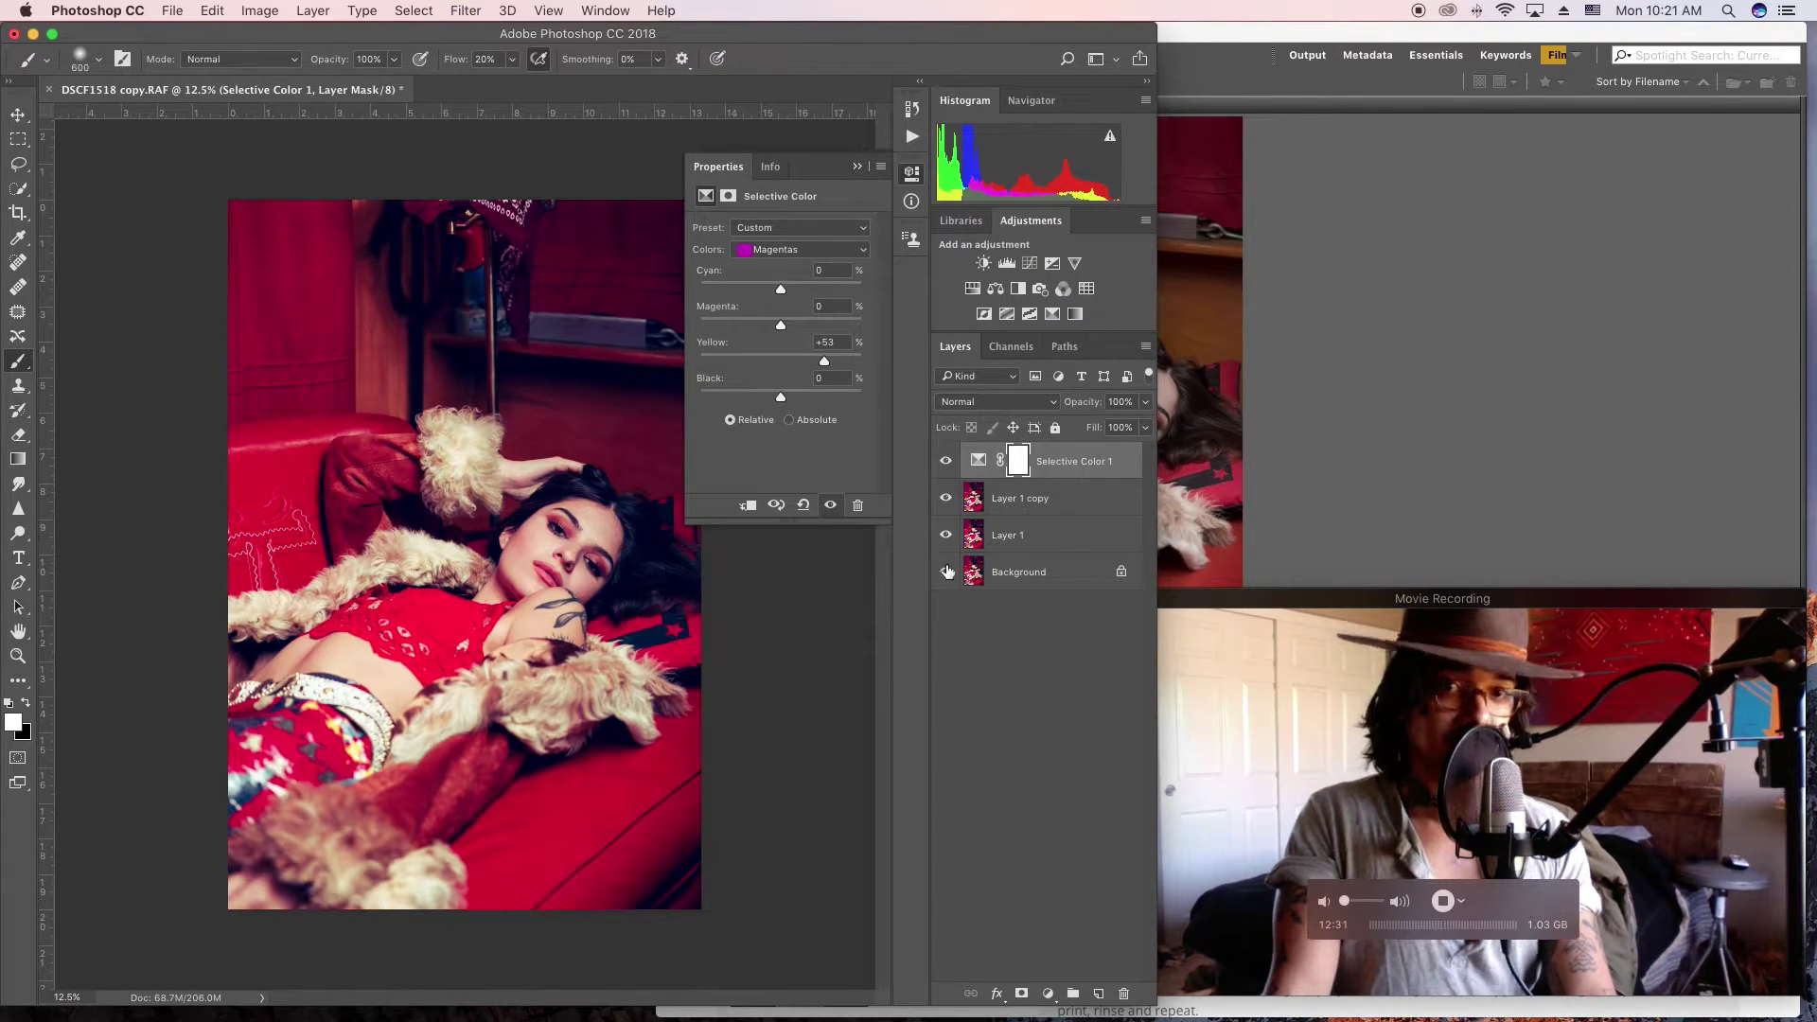
Step: Toggle Selective Color 1 off and on to compare, zooming into the portrait
click(945, 461)
click(945, 460)
click(945, 461)
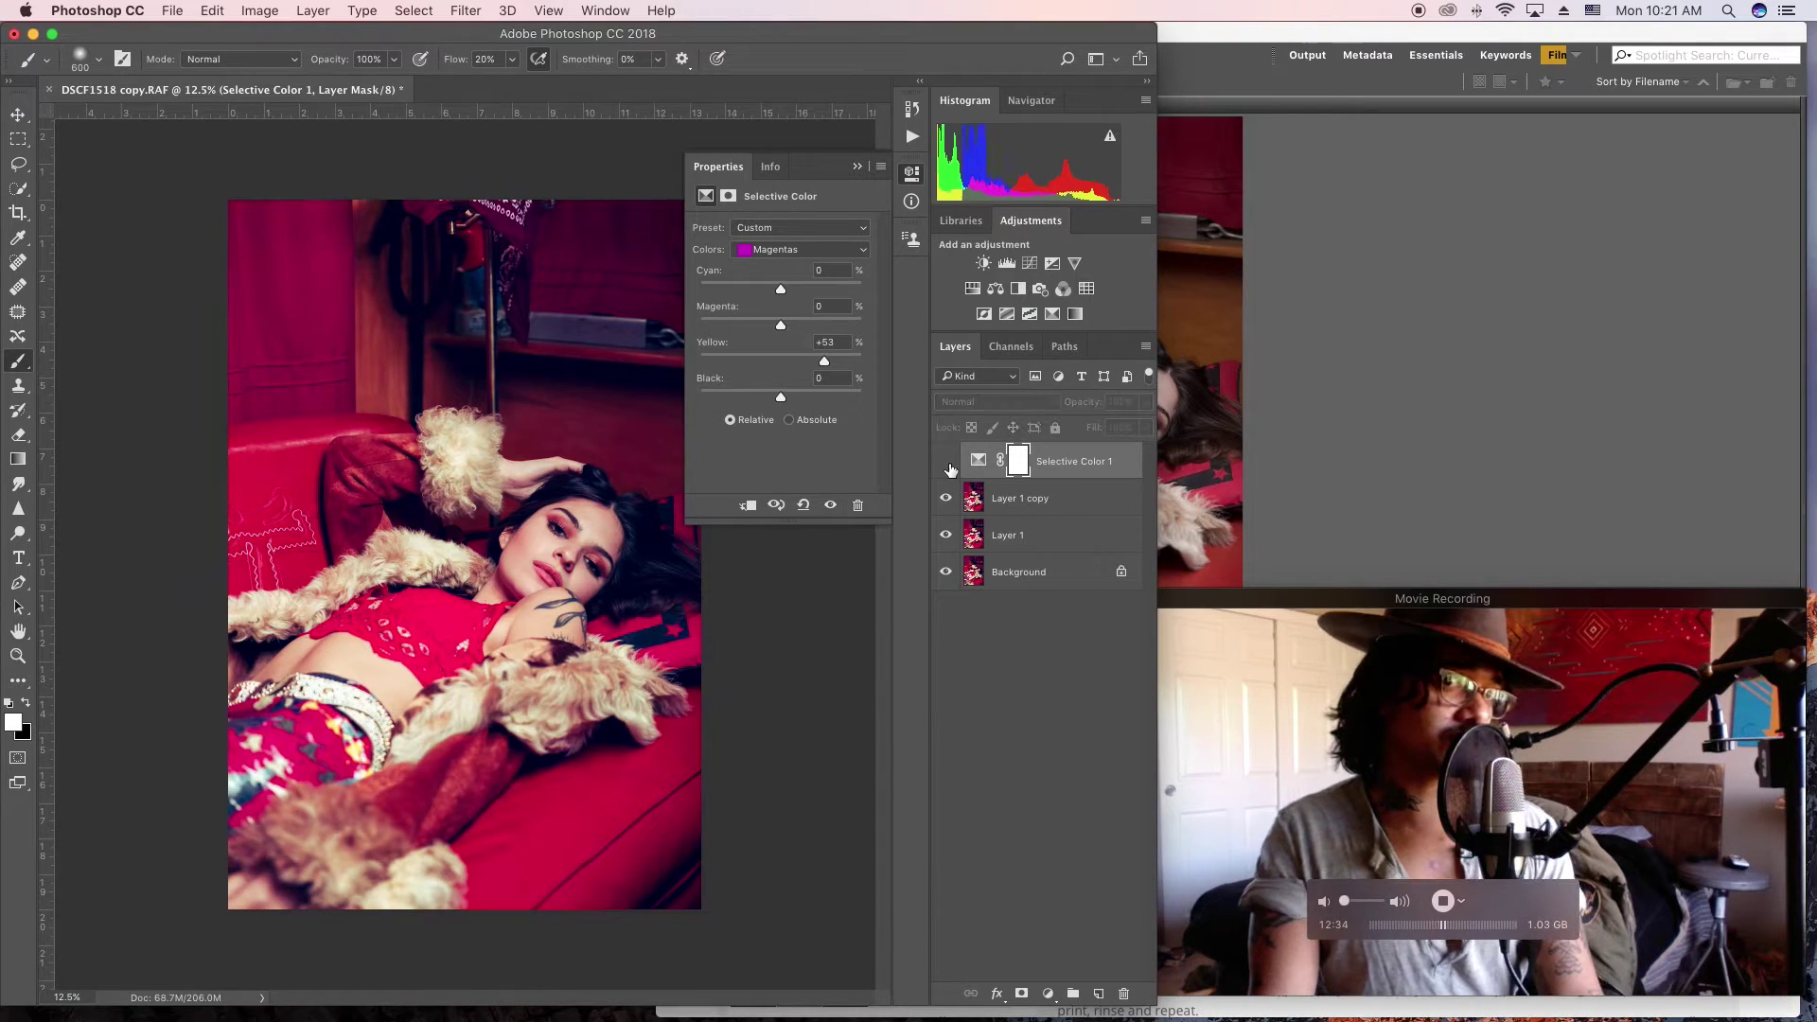
click(945, 461)
scroll(950, 467, up, 1)
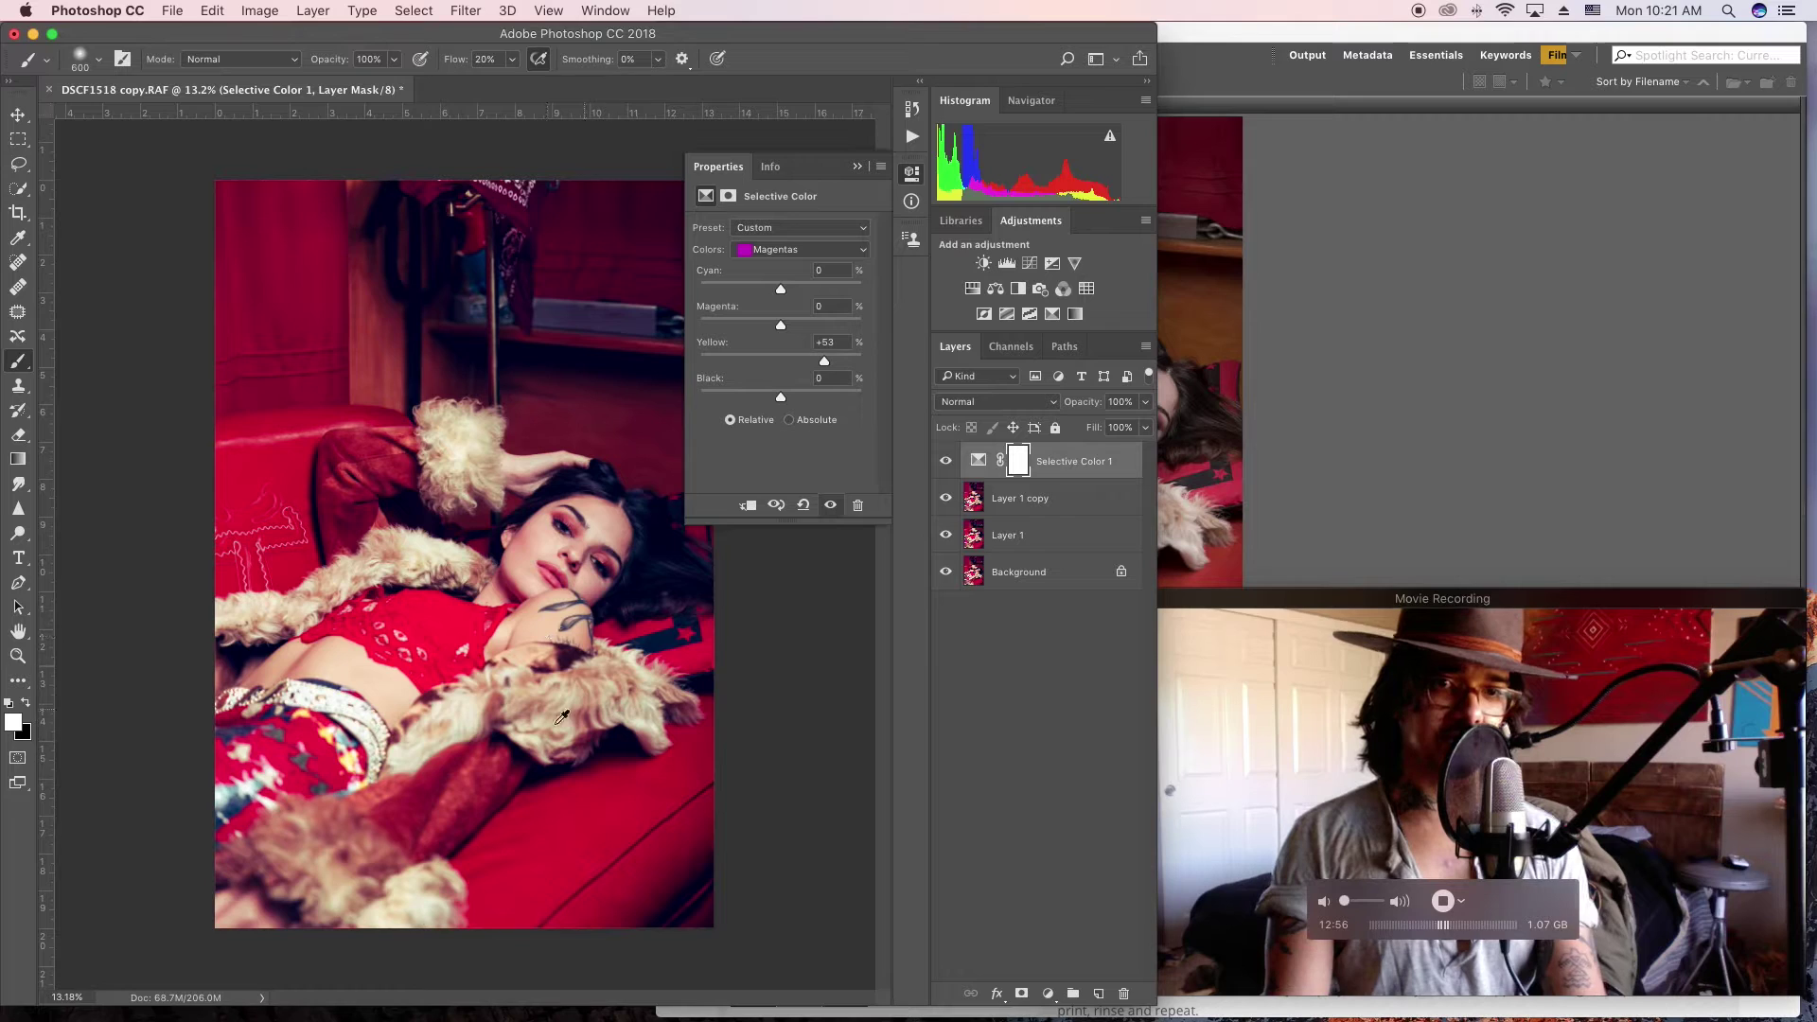
scroll(466, 802, up, 5)
scroll(613, 829, down, 3)
scroll(613, 830, right, 2)
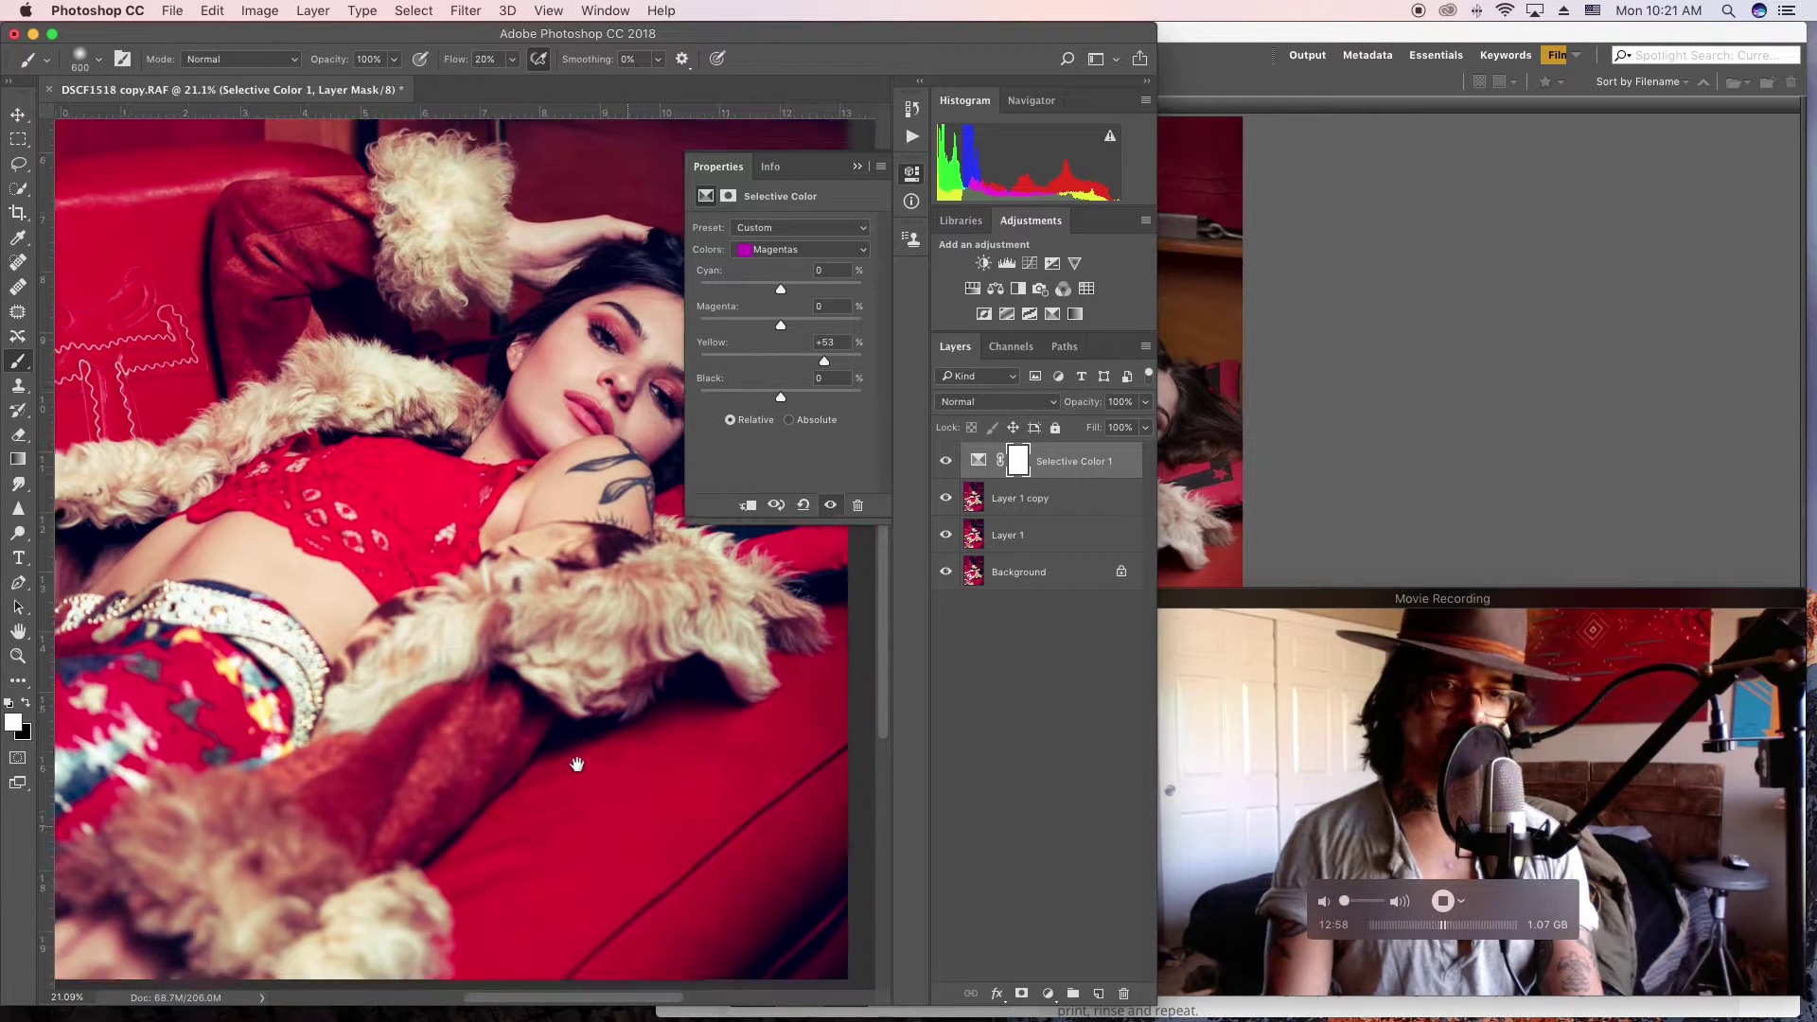
Step: Compare once more, leave Selective Color 1 visible, and zoom out until the whole photo fits
click(947, 463)
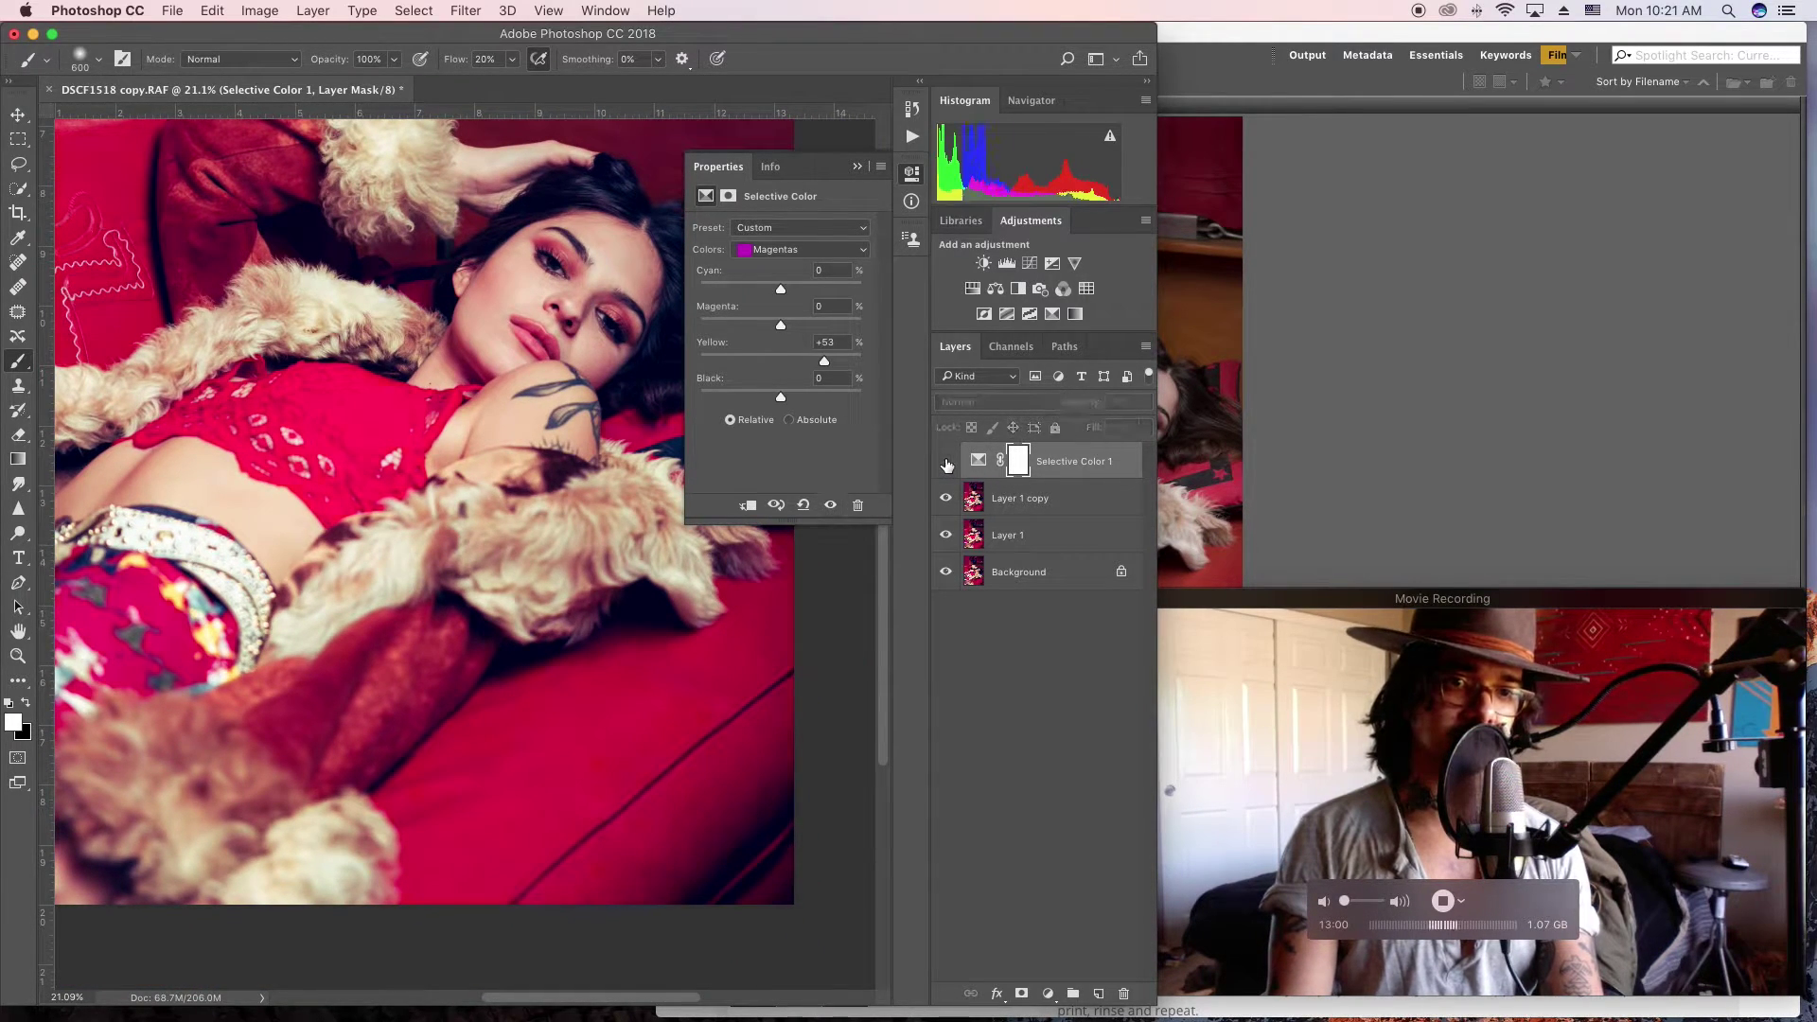
scroll(620, 612, up, 3)
scroll(620, 612, up, 9)
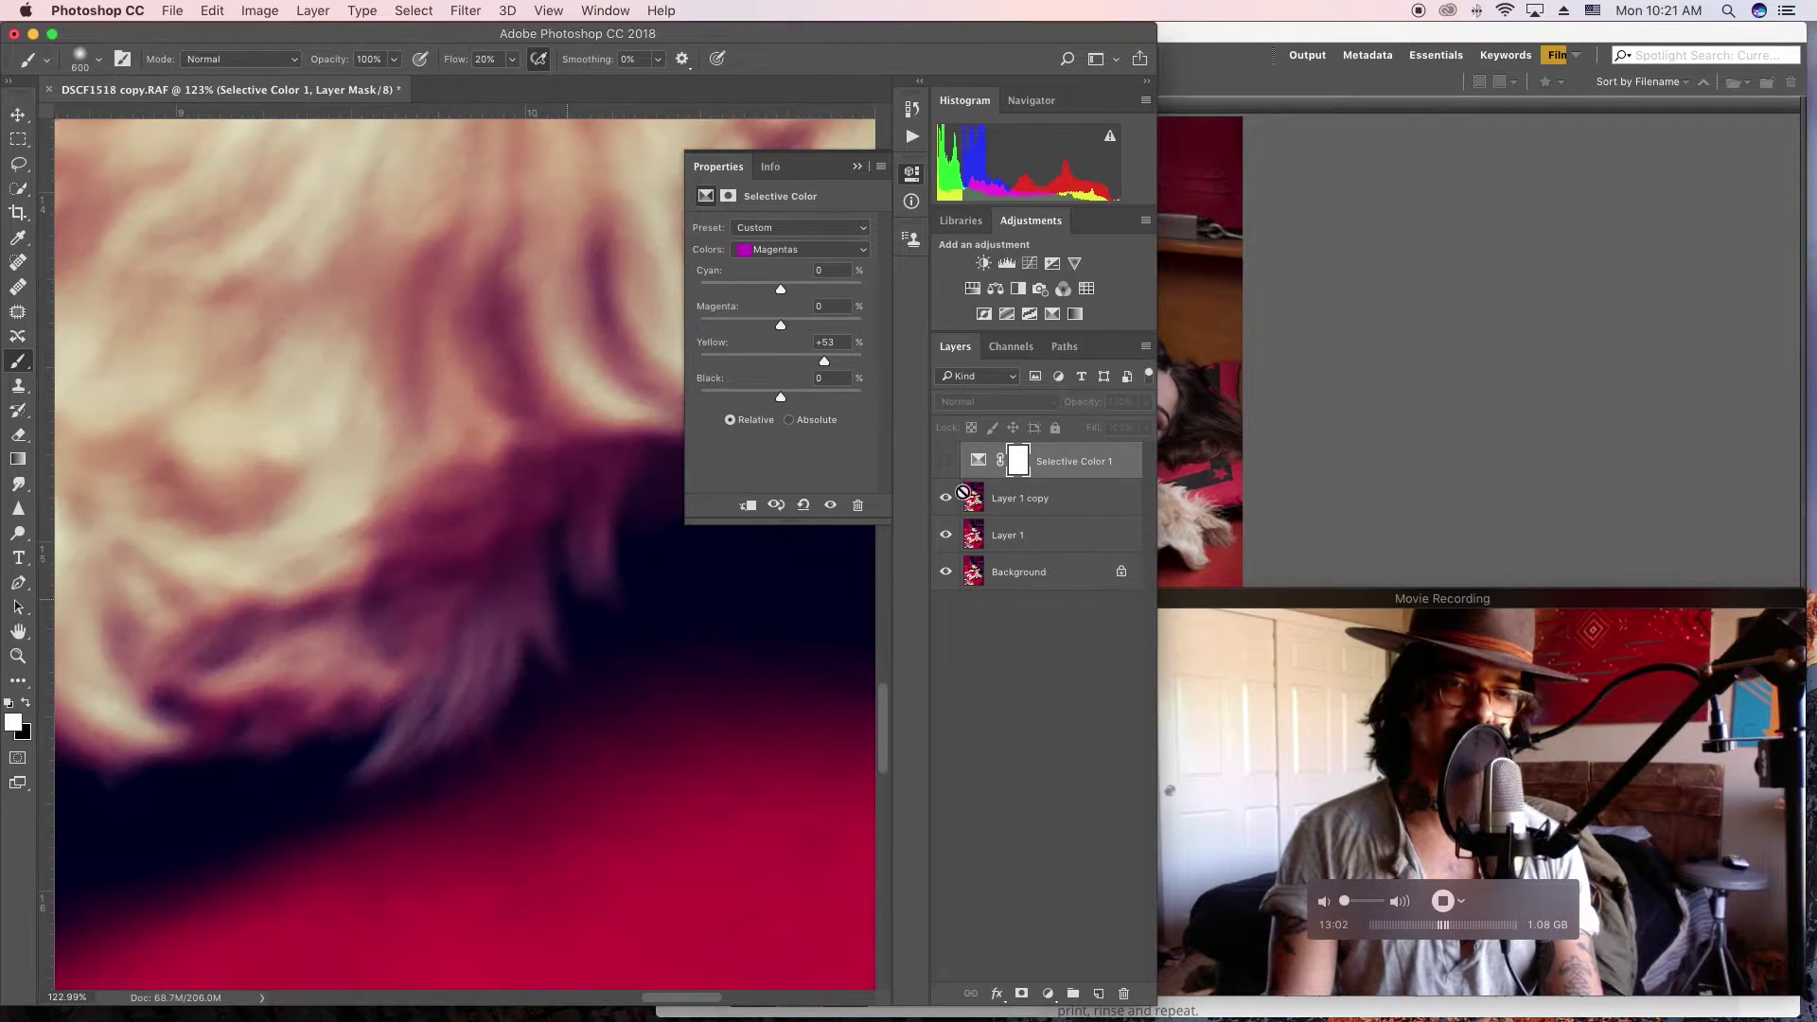
click(948, 462)
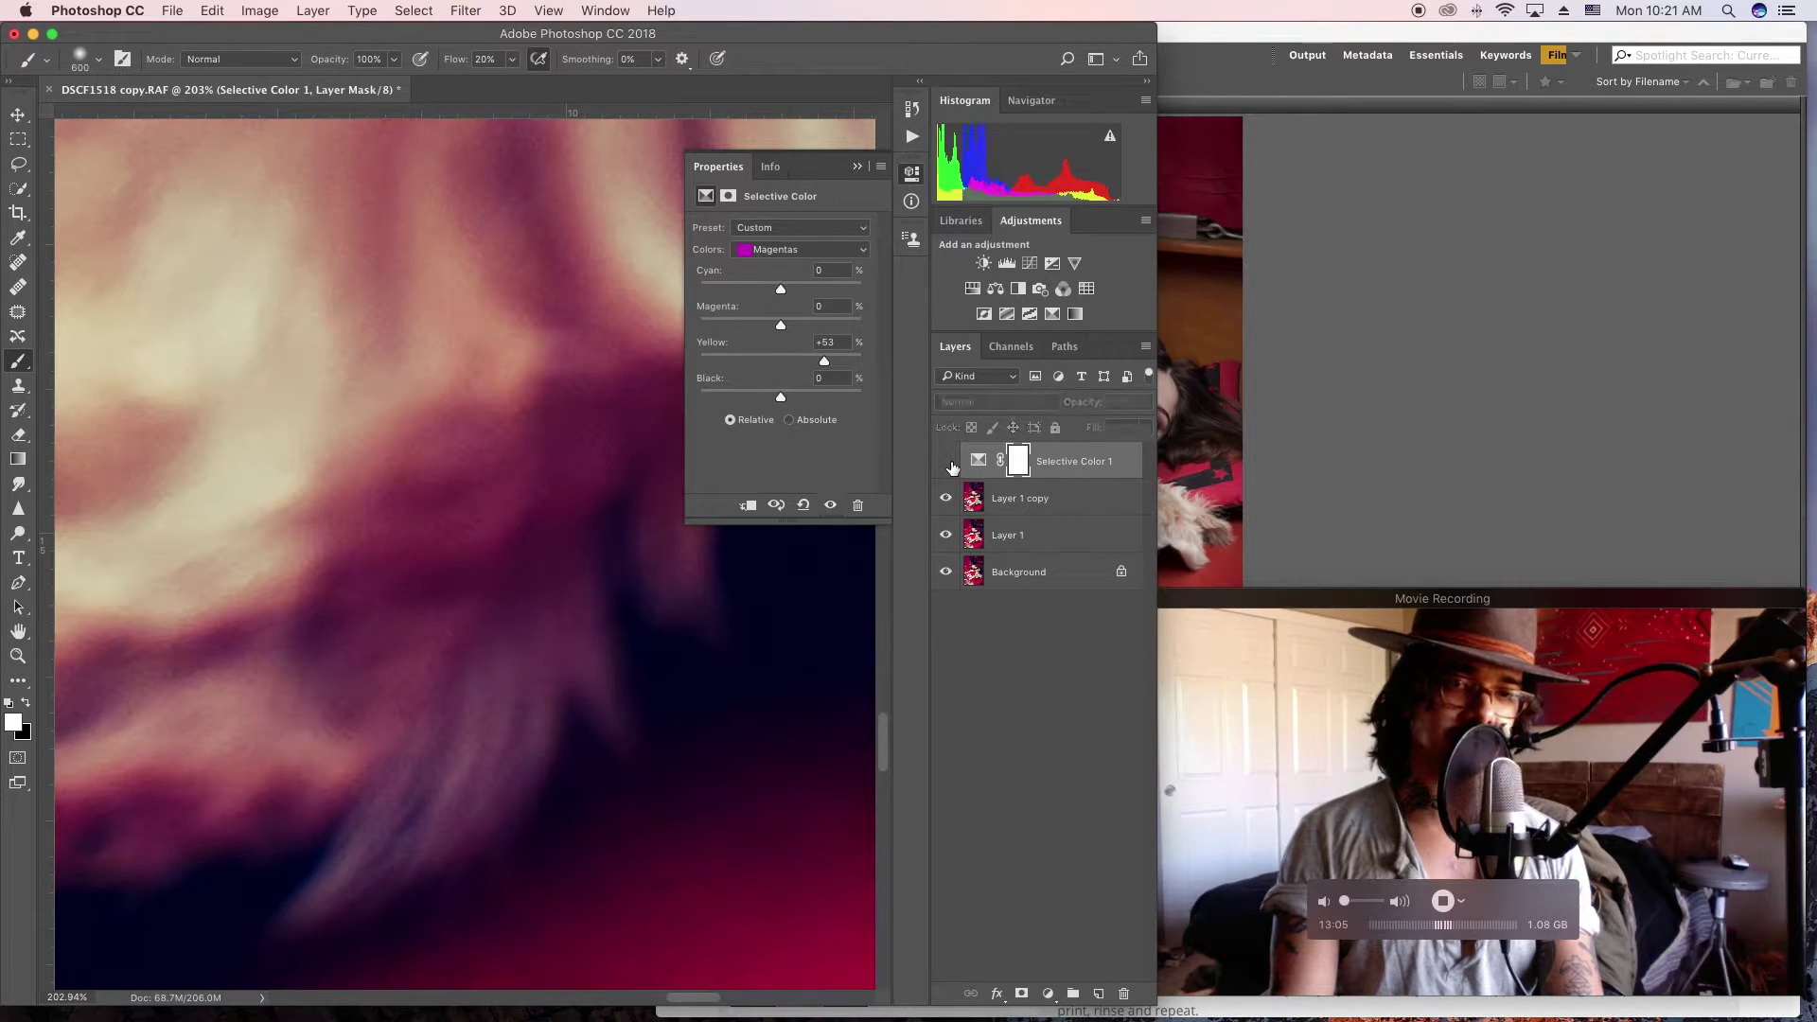
scroll(566, 664, down, 5)
scroll(566, 664, down, 6)
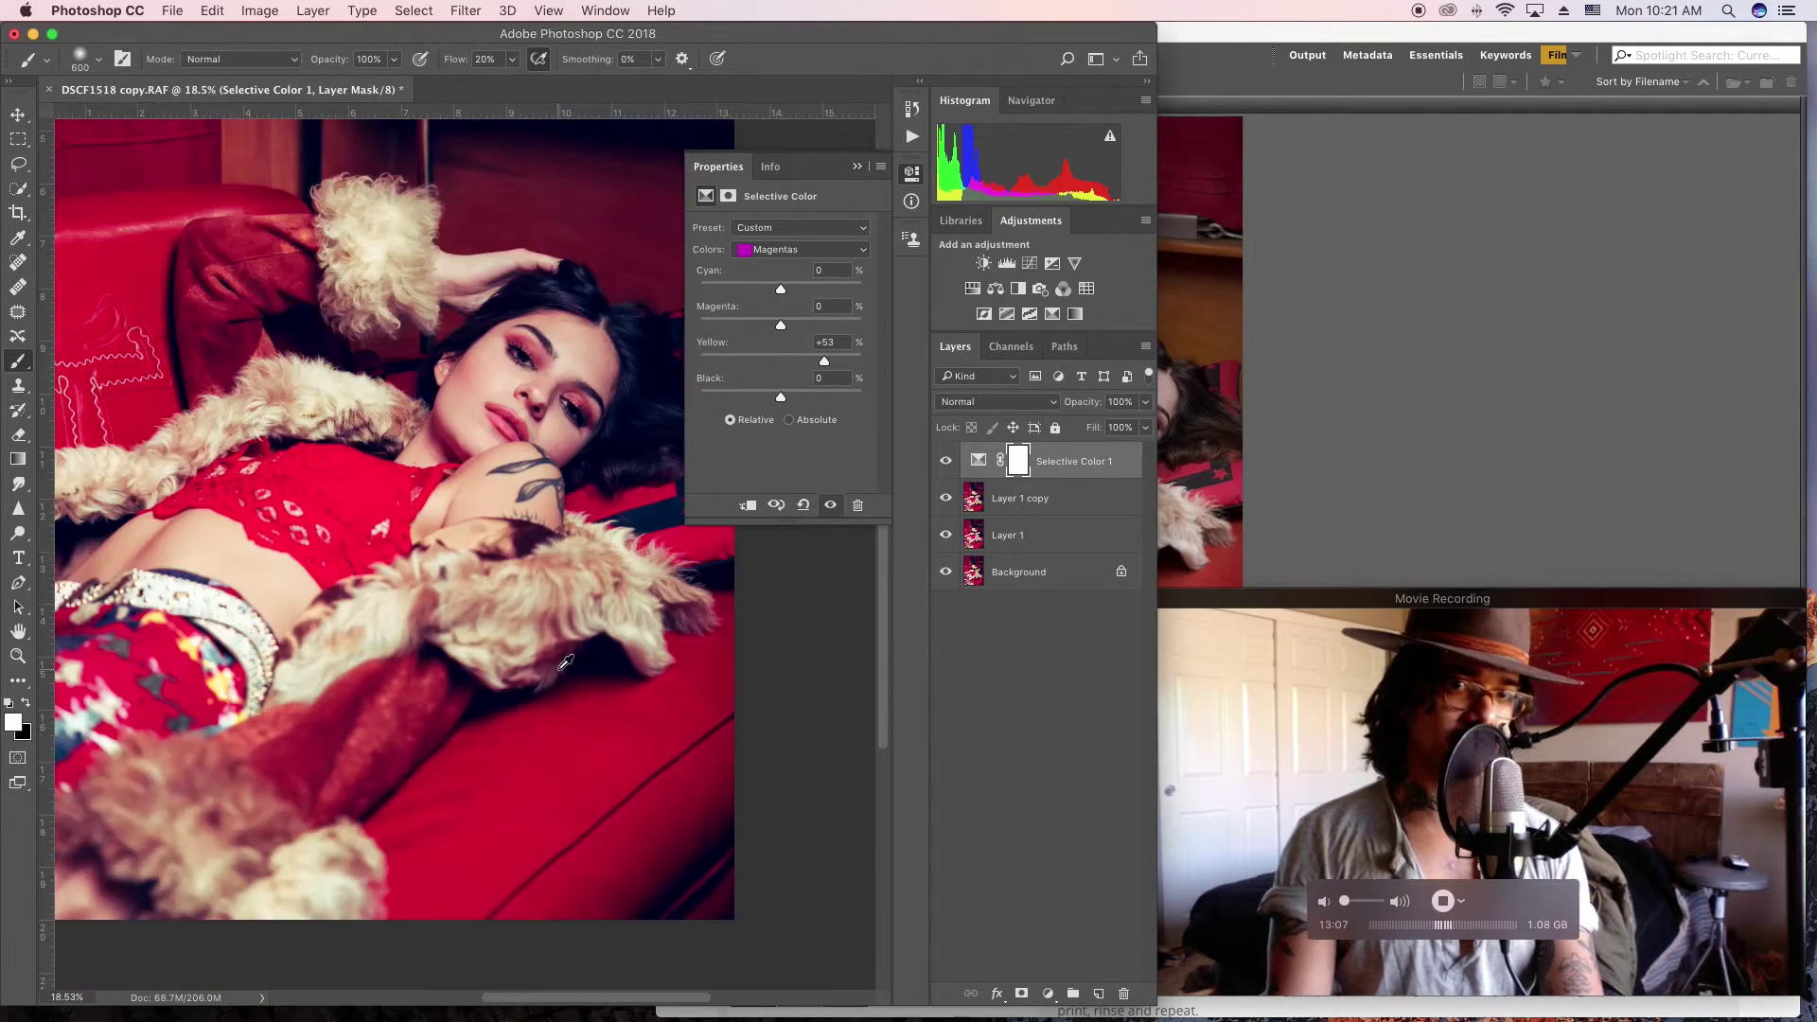
scroll(429, 629, down, 2)
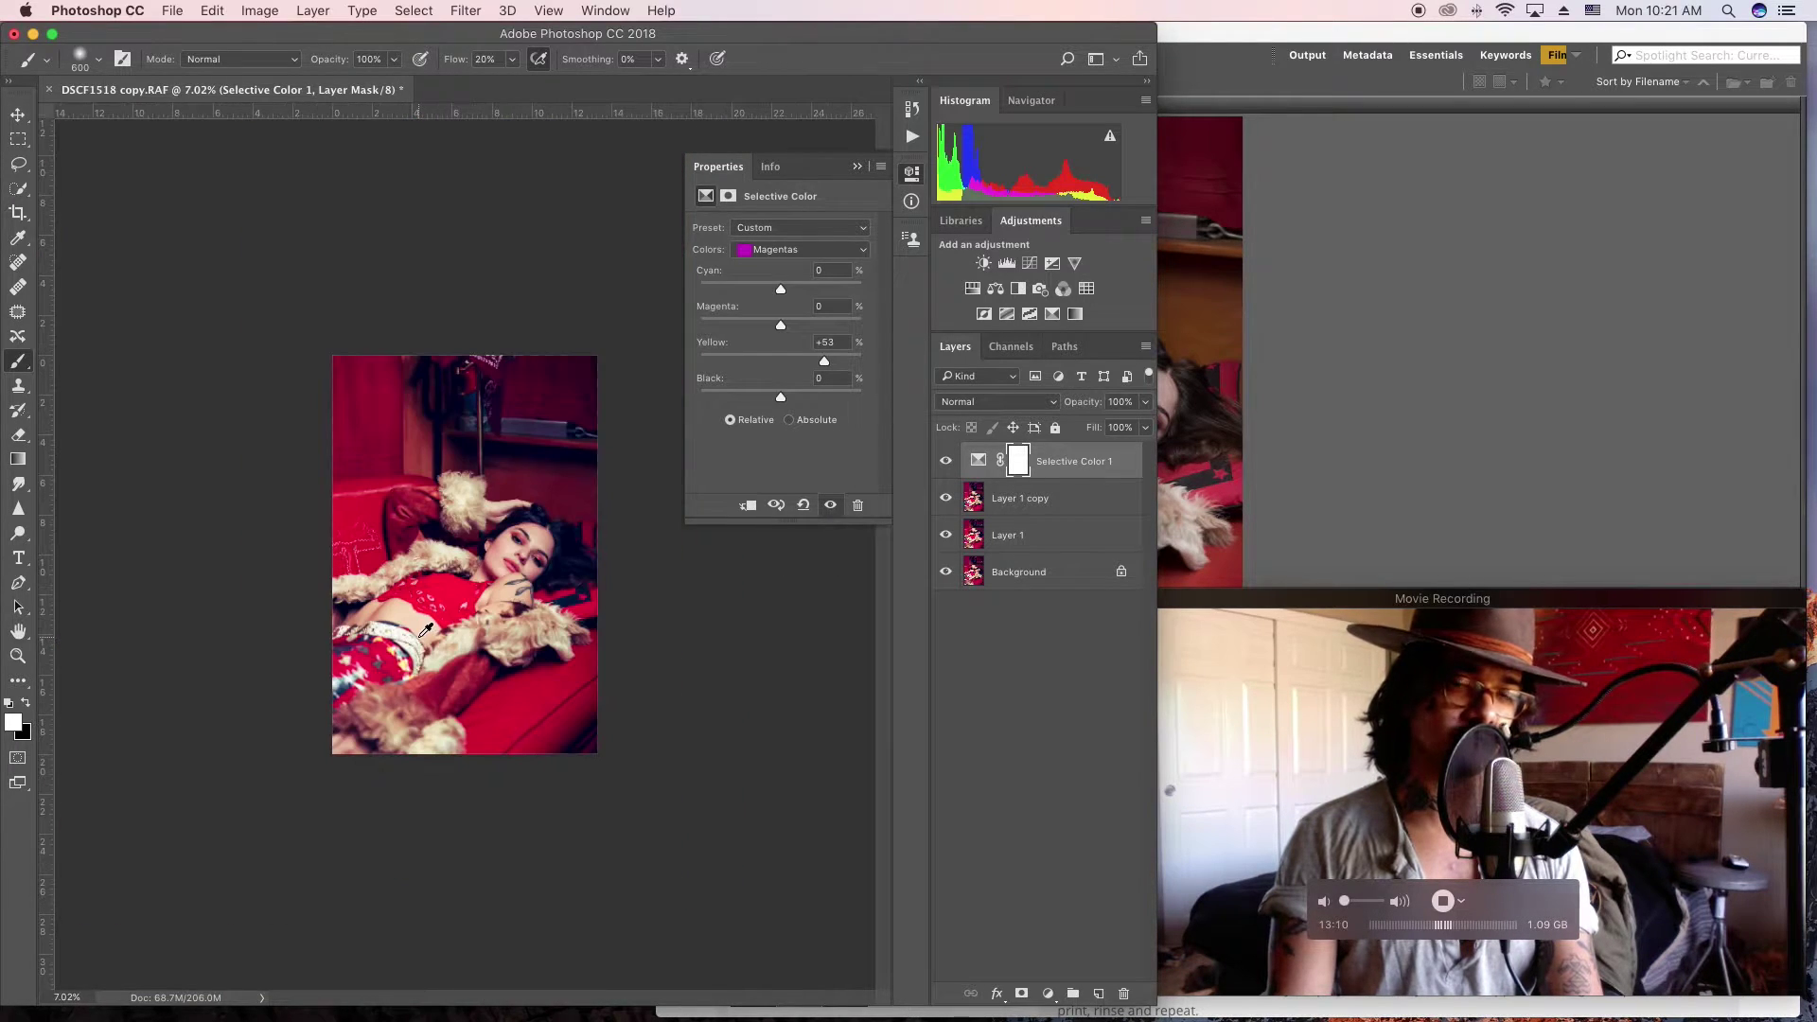
scroll(445, 610, up, 4)
scroll(461, 593, down, 2)
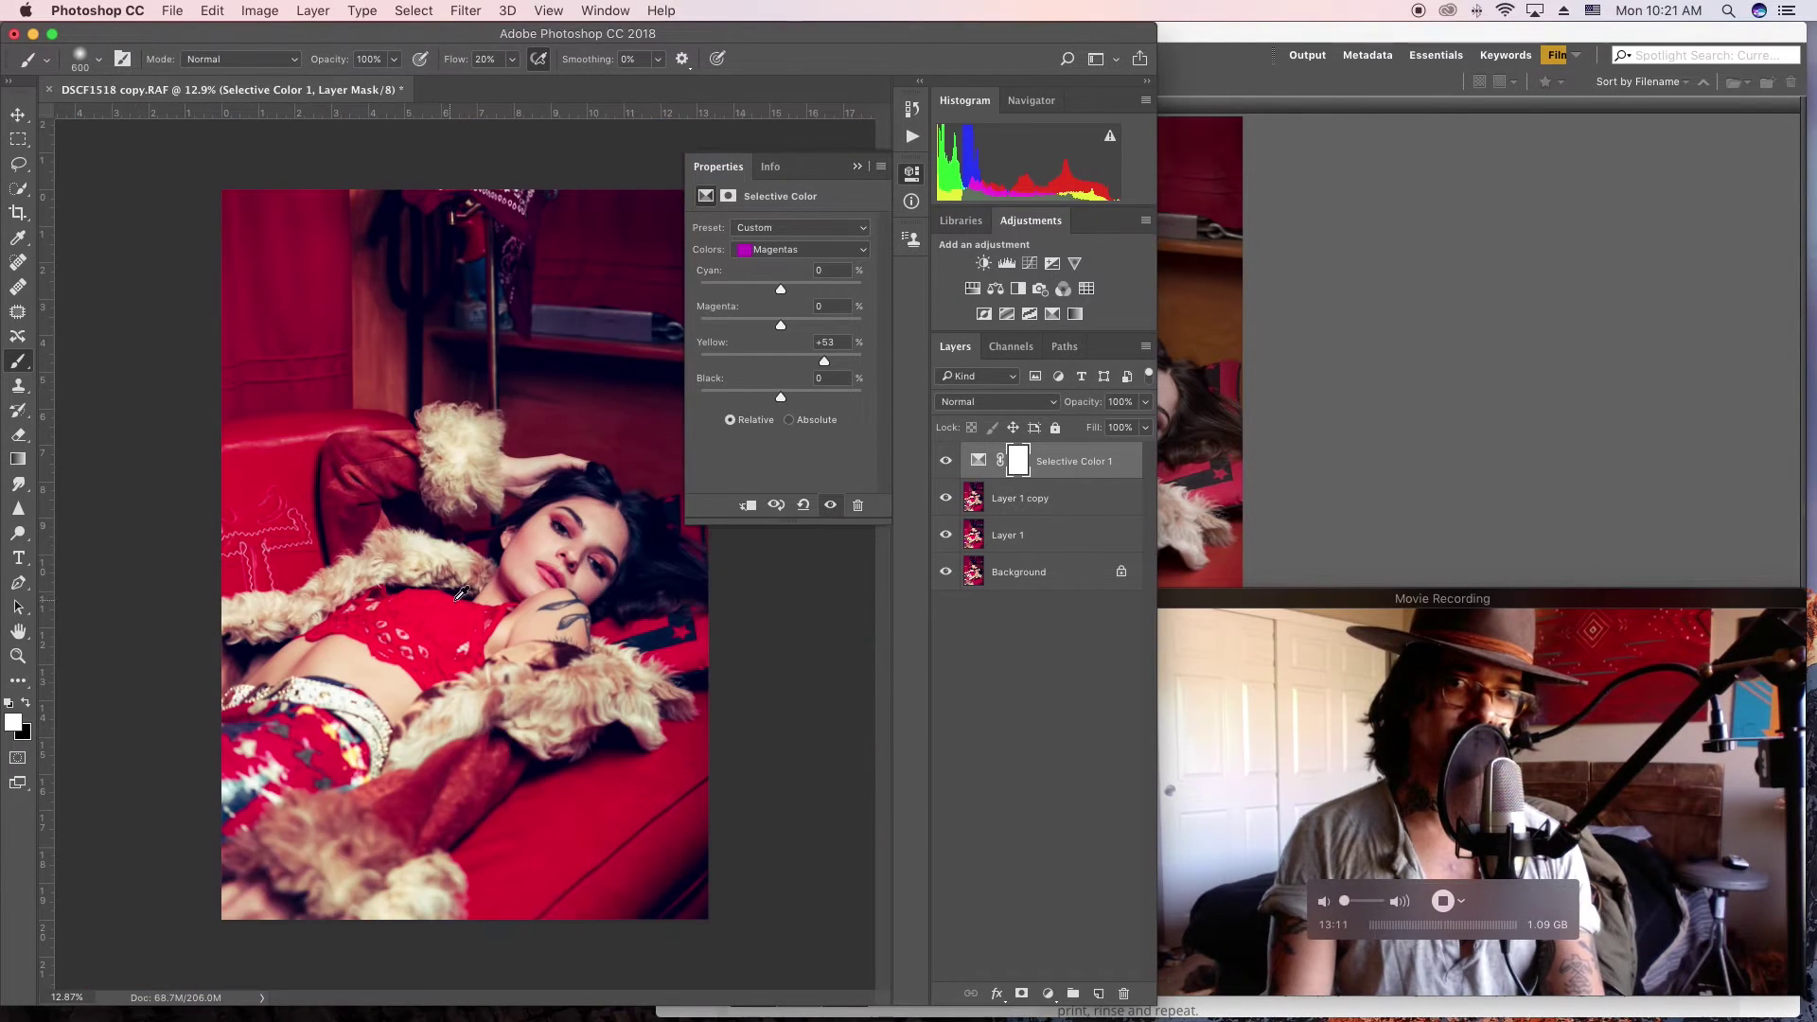
Step: Split Selective Color 1's Underlying Layer black Blend If slider to 0/255, then compare with and without it
double_click(1127, 460)
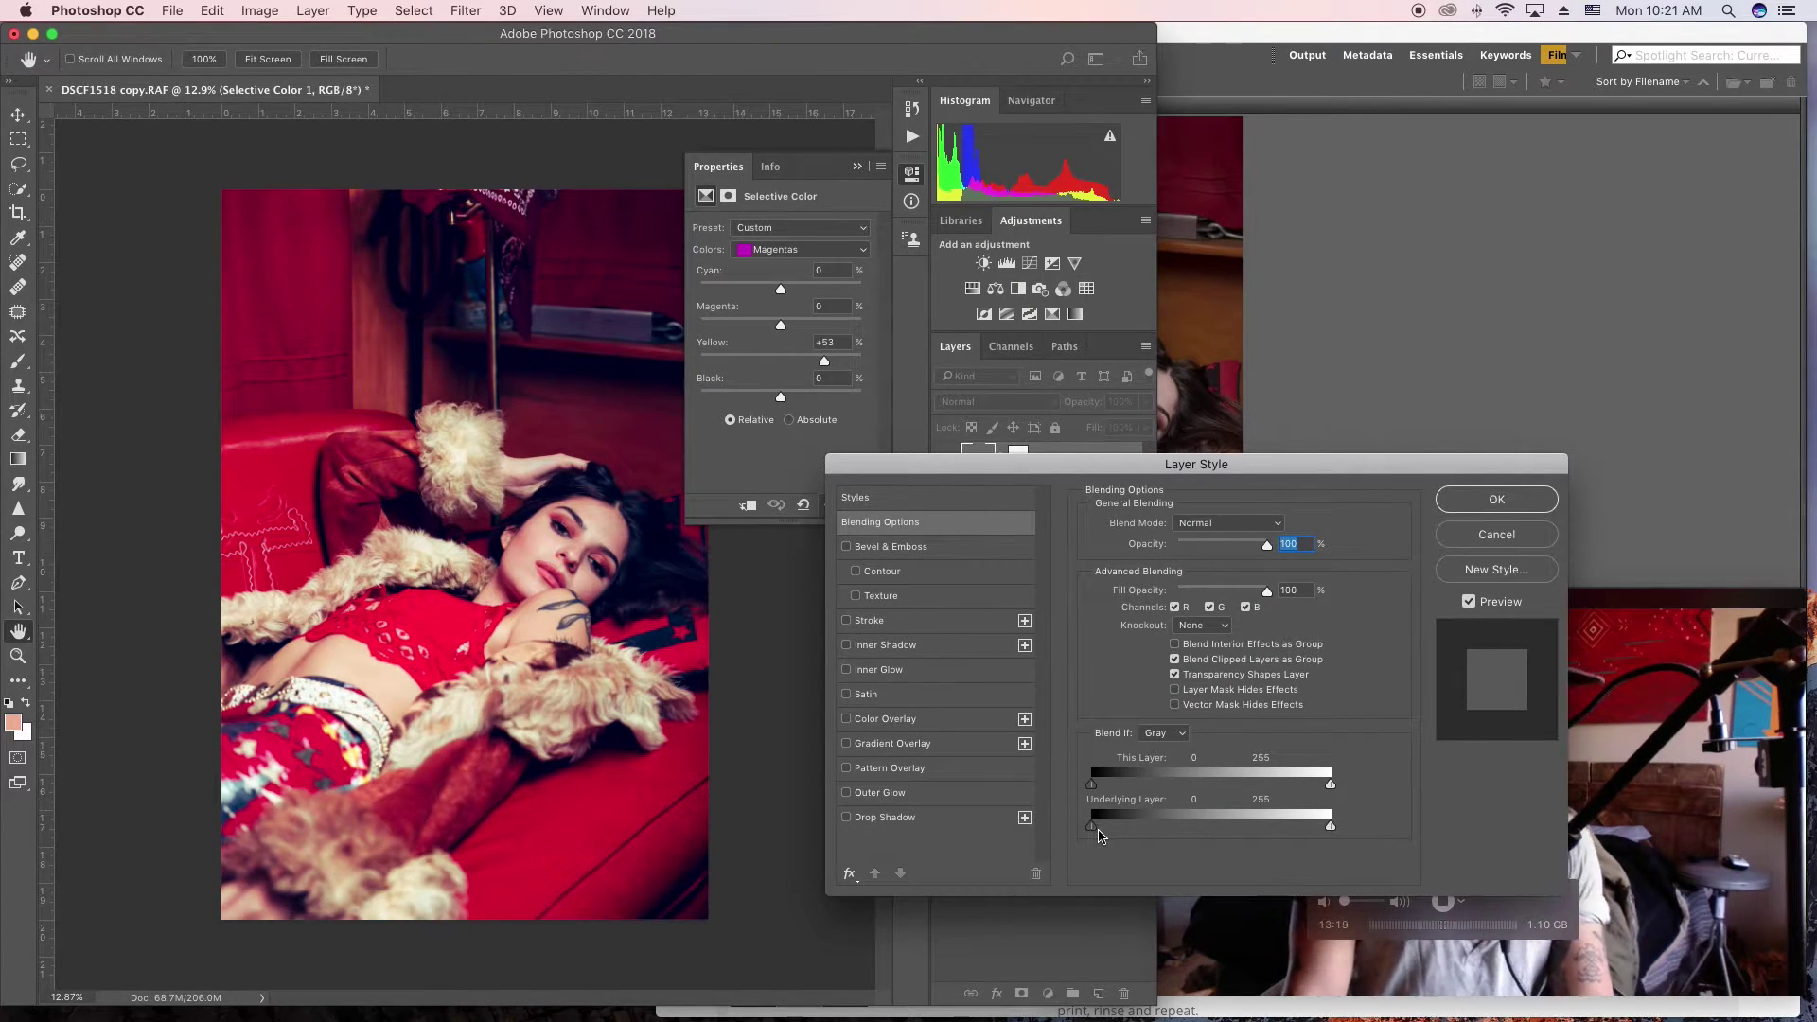
key(alt)
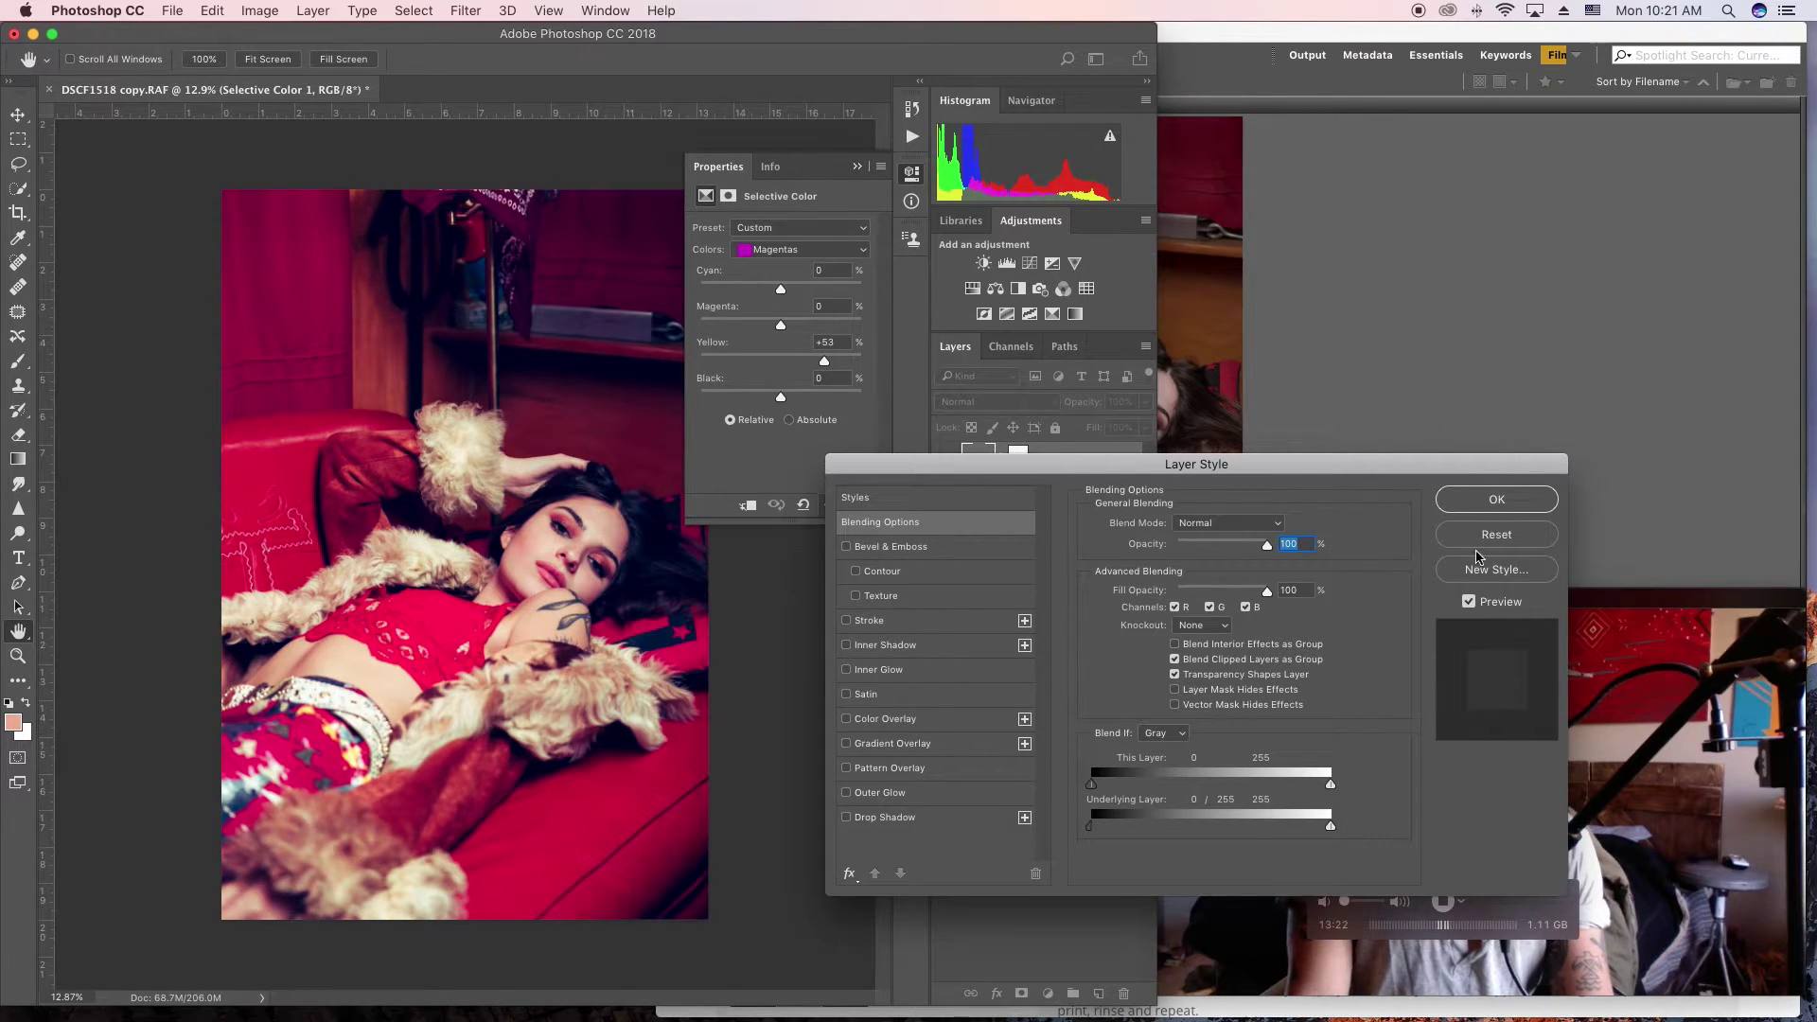
click(1514, 502)
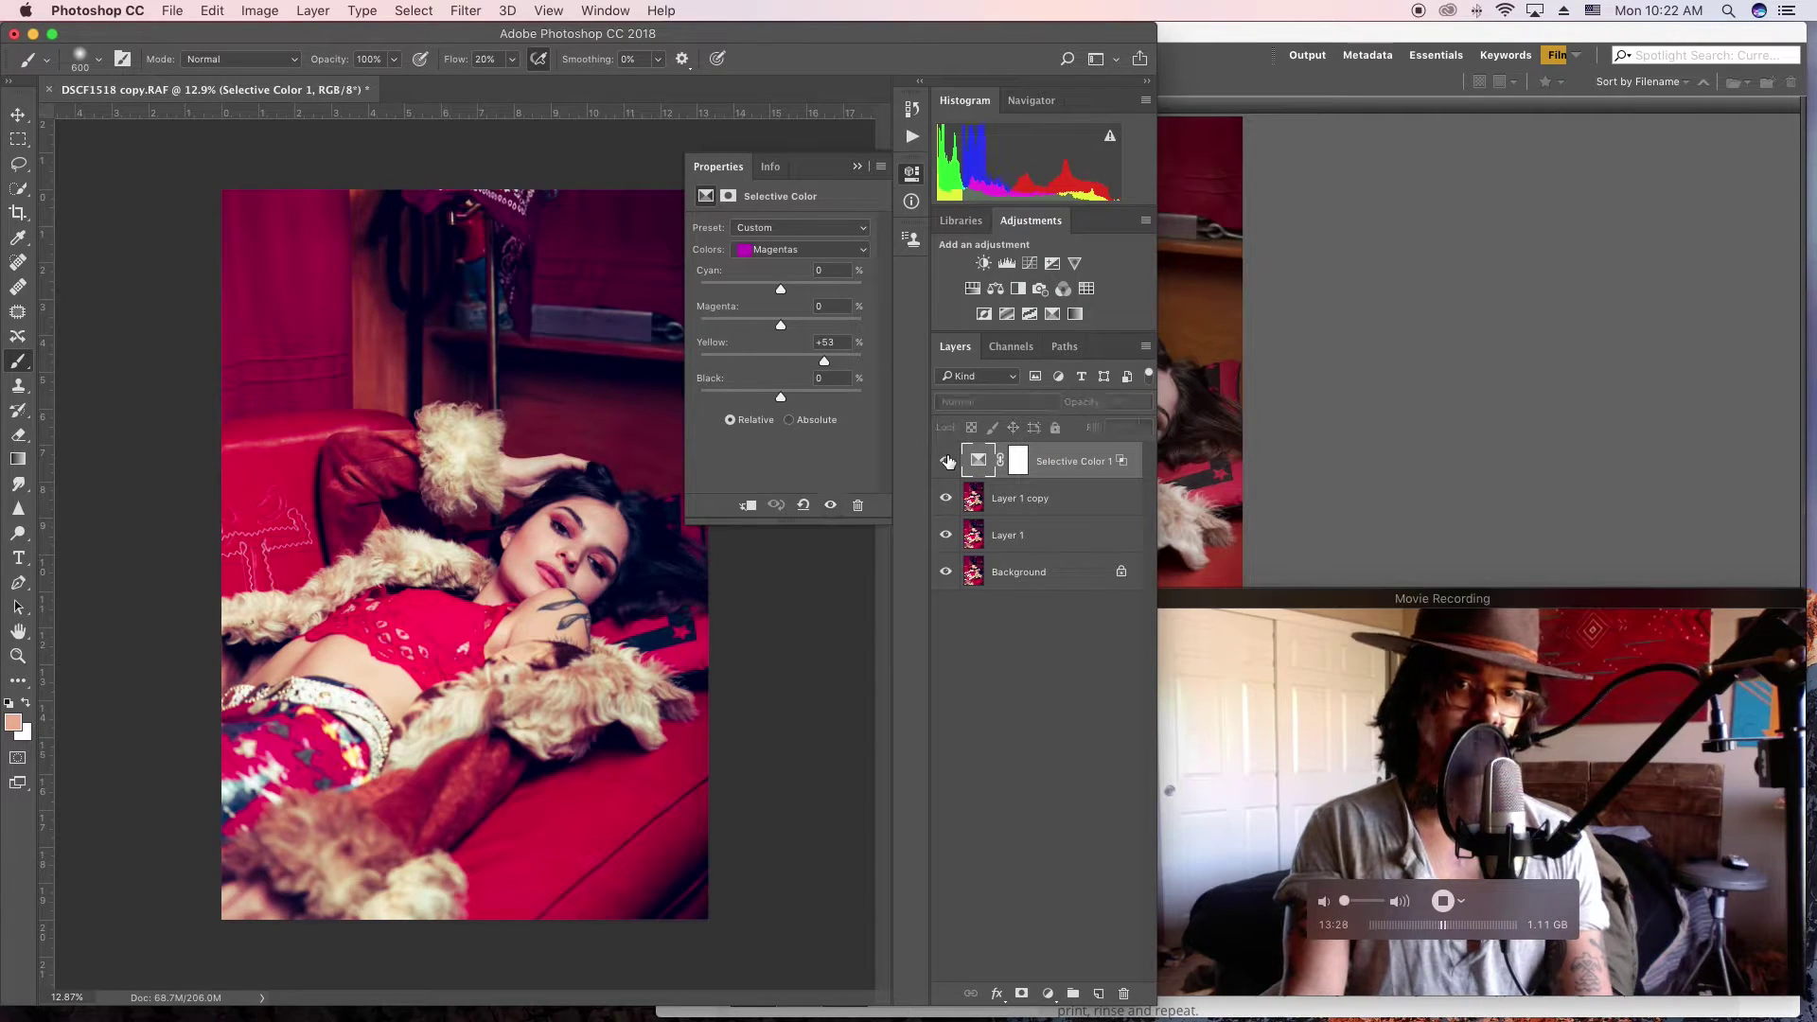
click(947, 461)
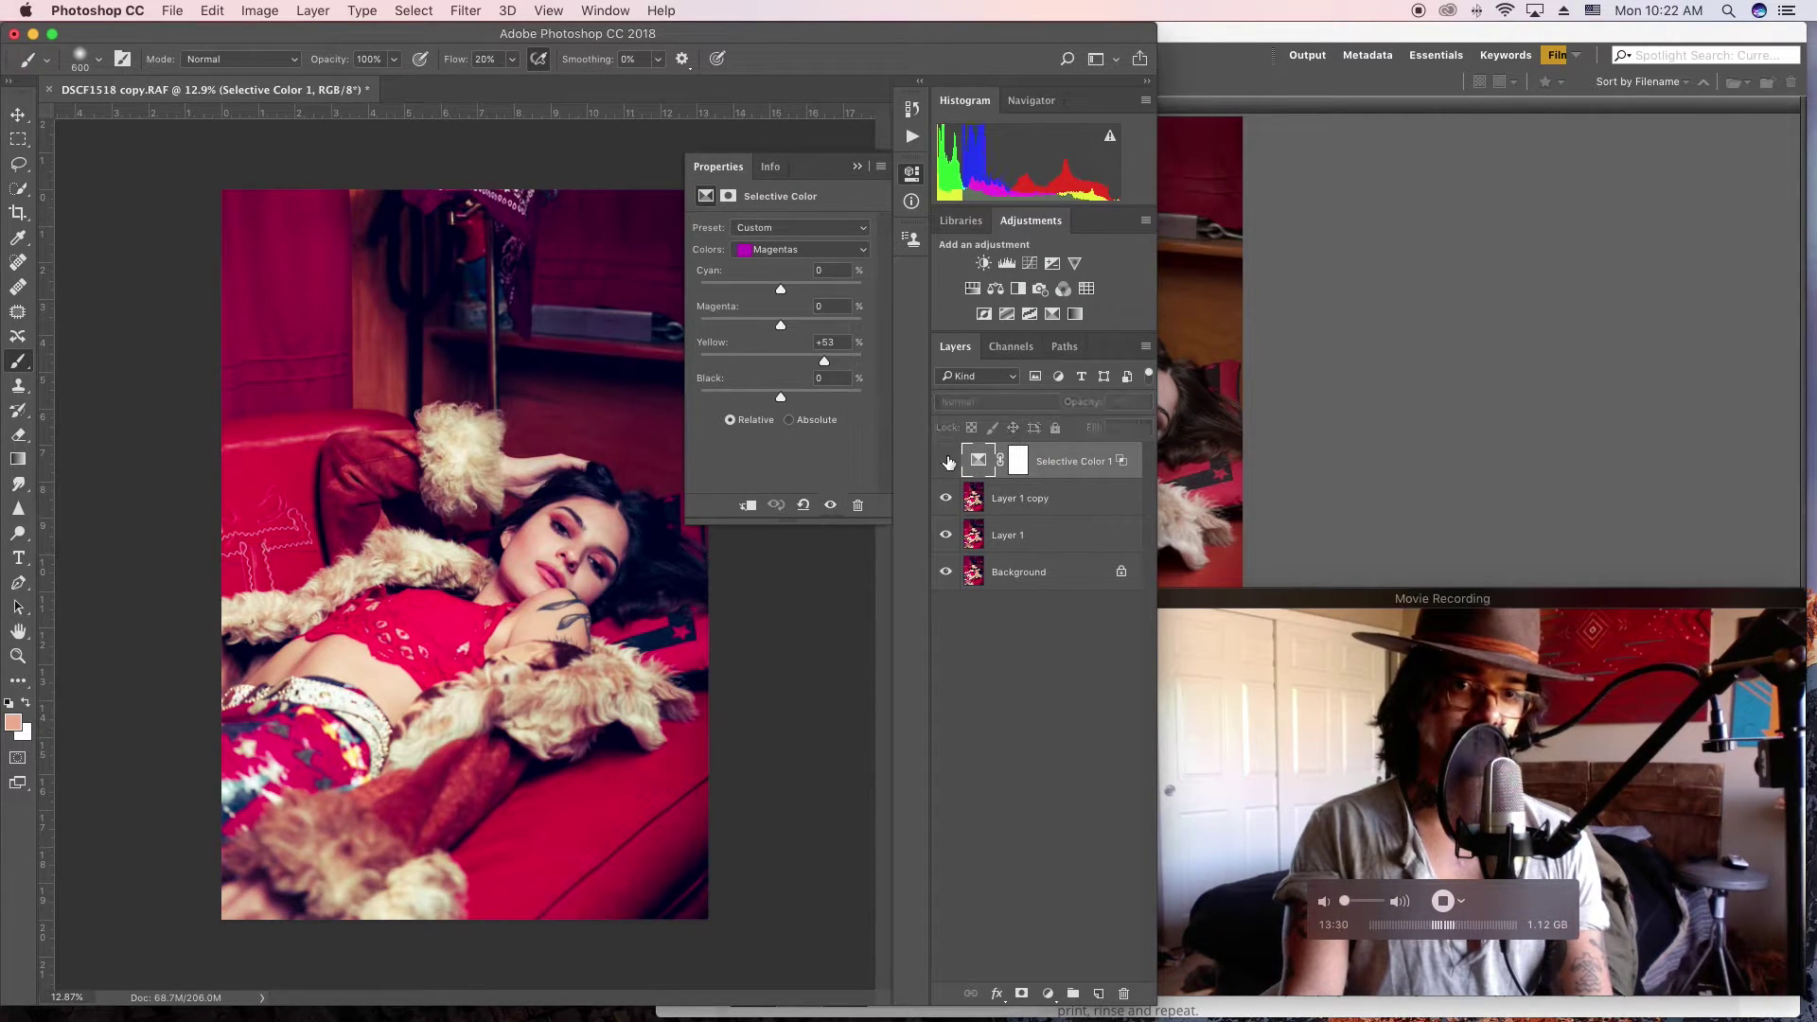
click(946, 461)
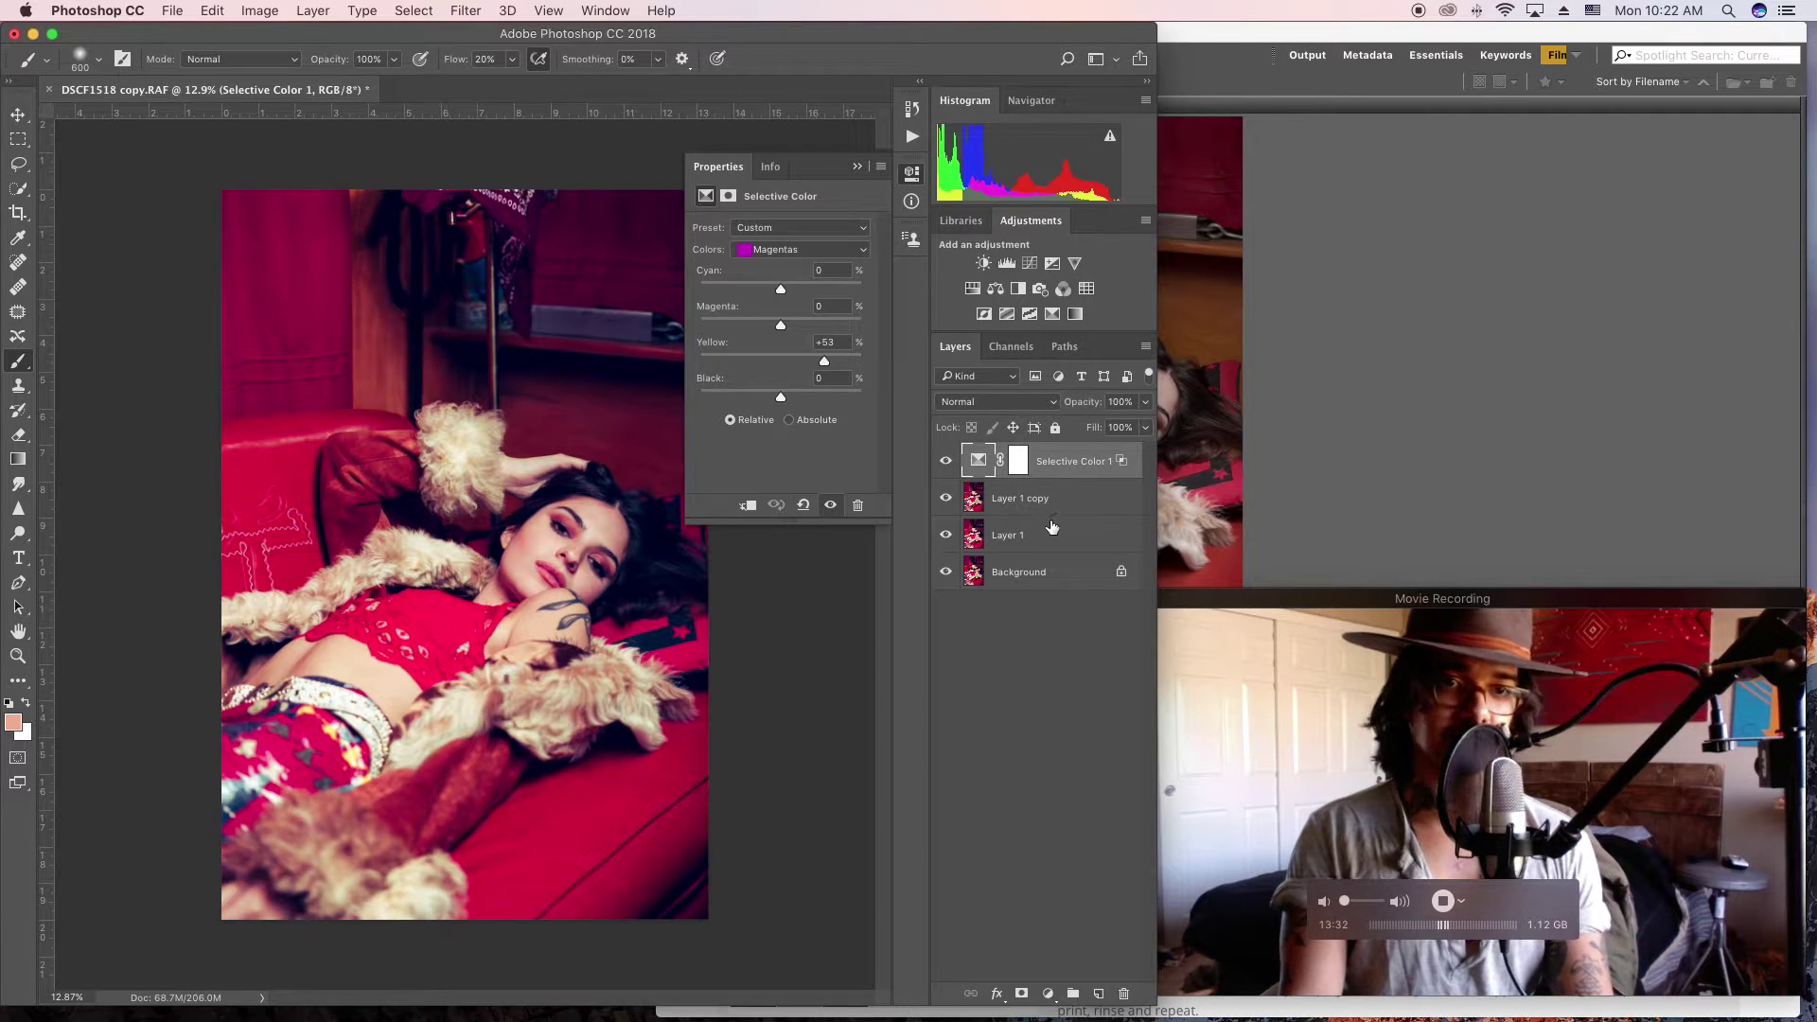
Step: Add a Selective Color layer with Magentas Yellow +85, invert its mask, and paint it back in at the top
click(1052, 313)
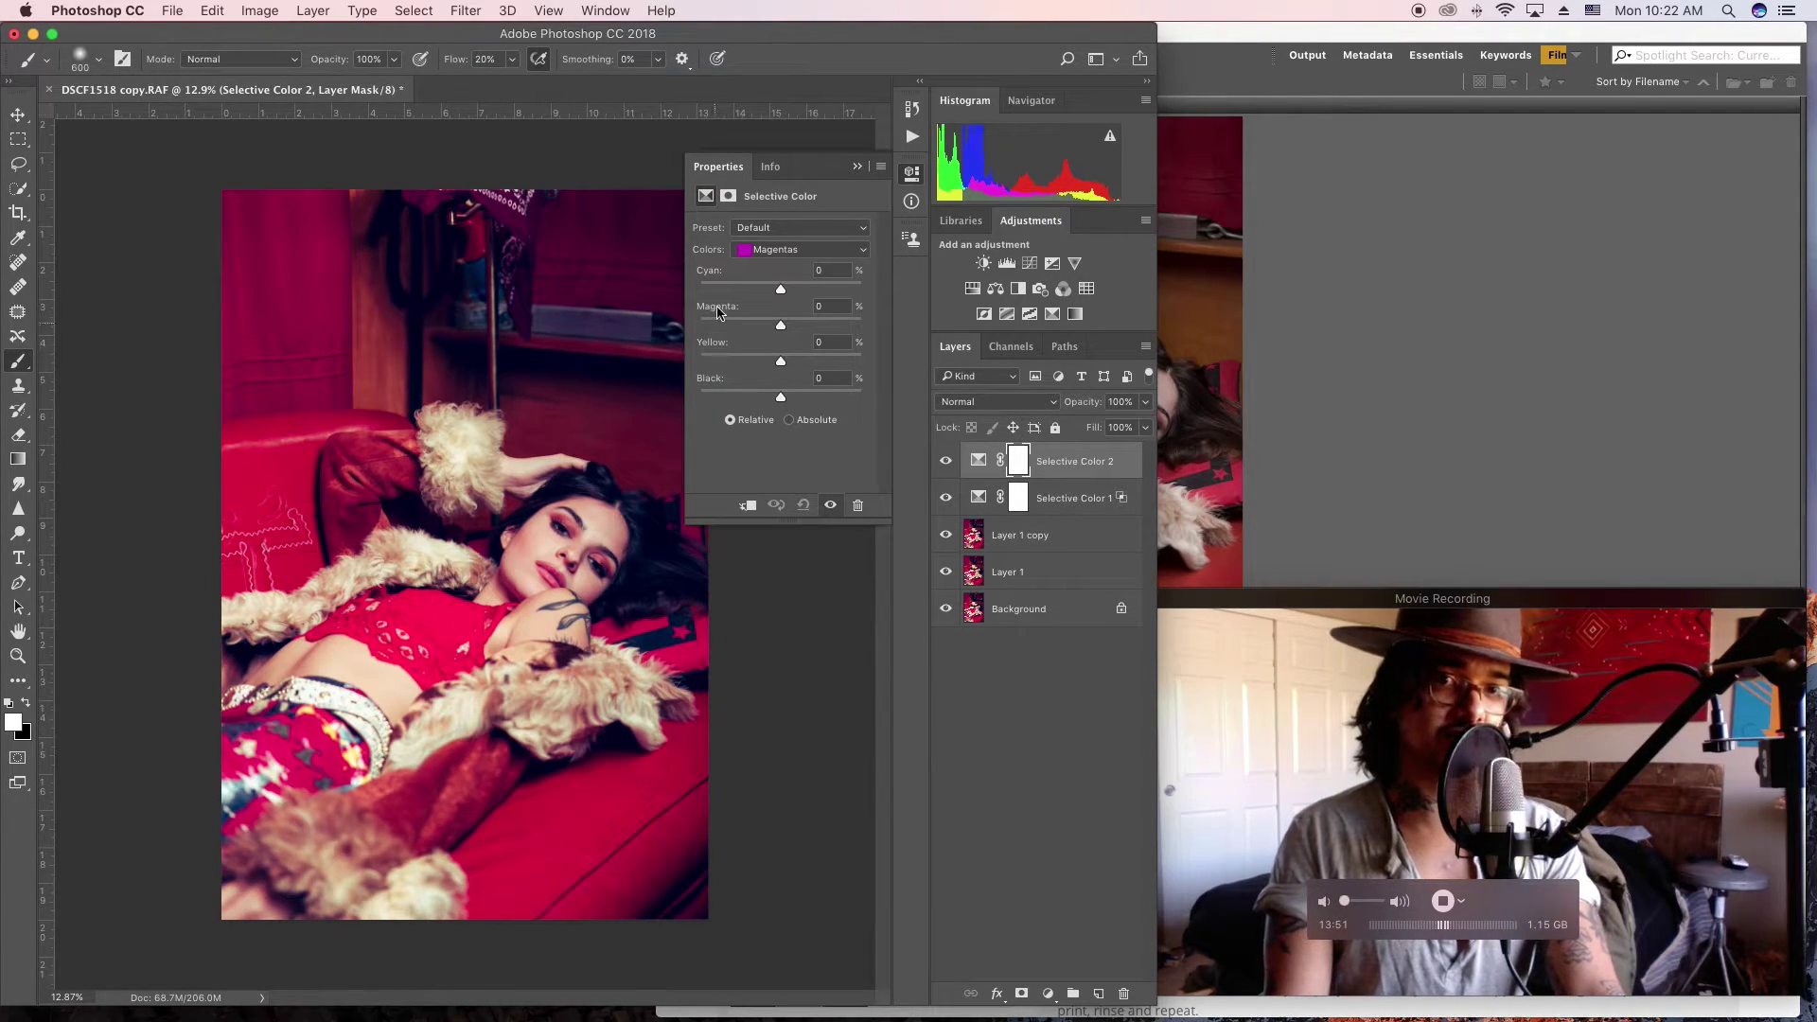
drag(781, 361, 841, 363)
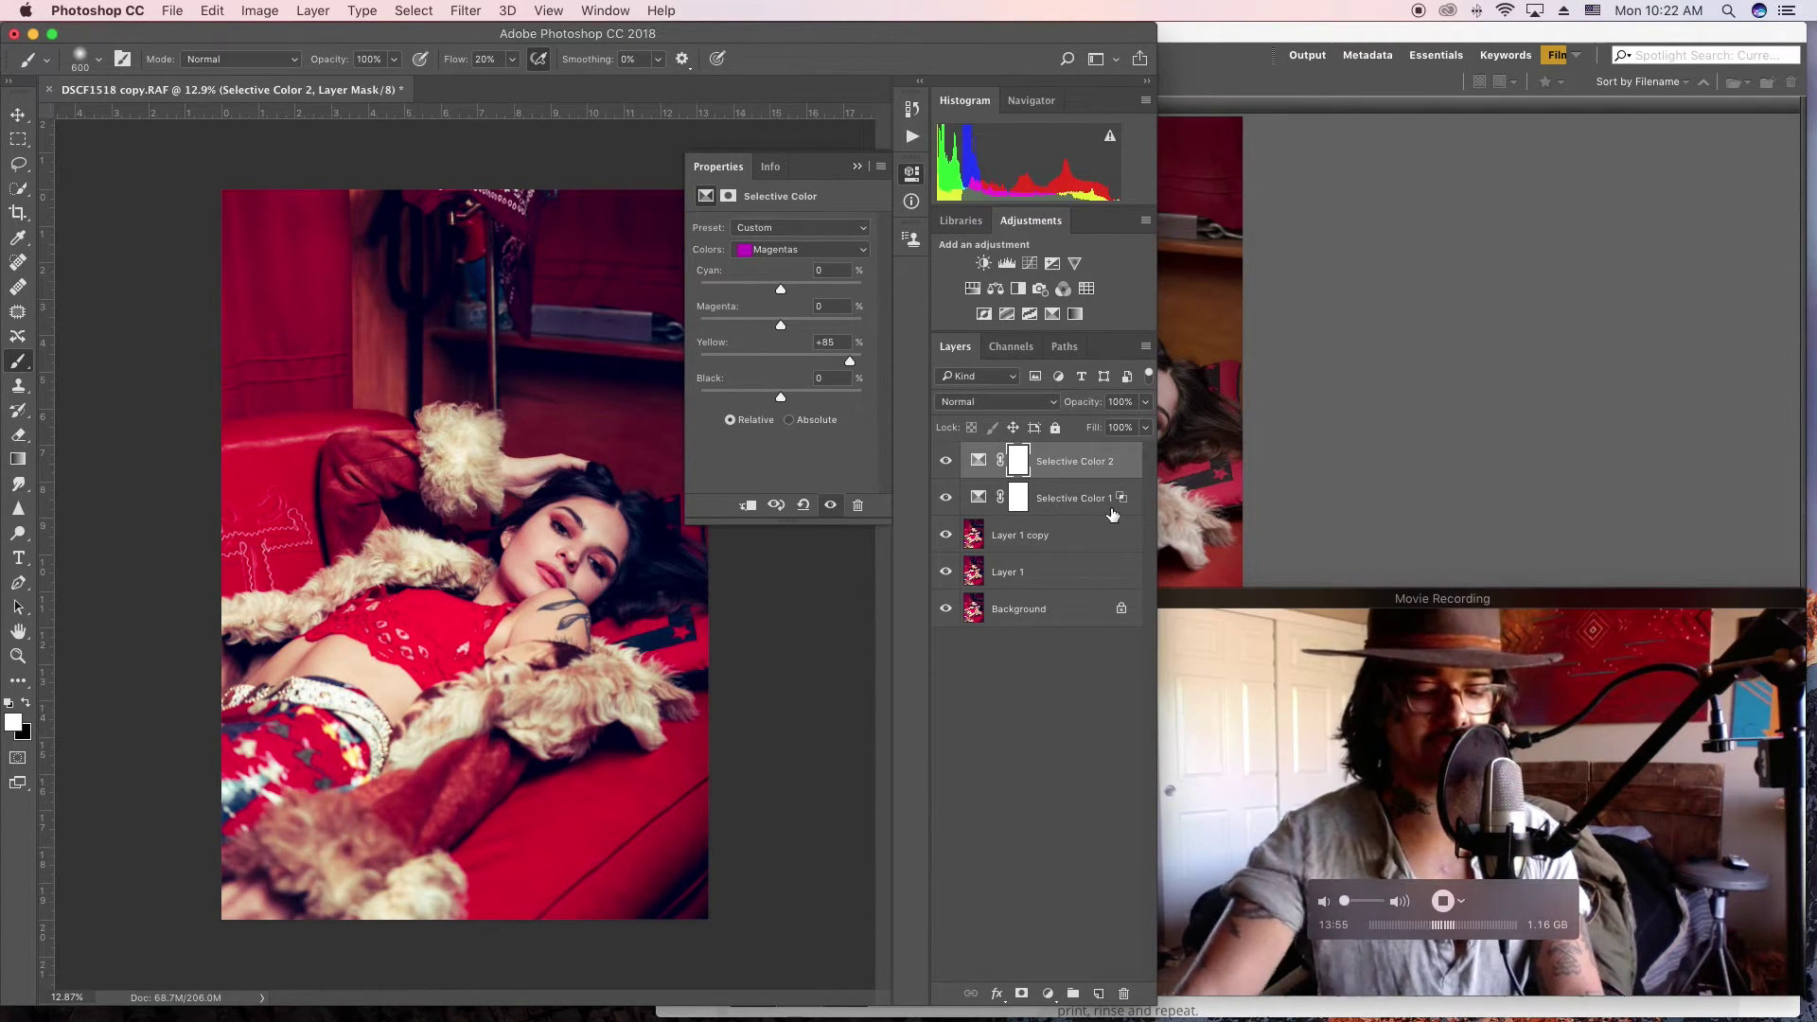
key(super+i)
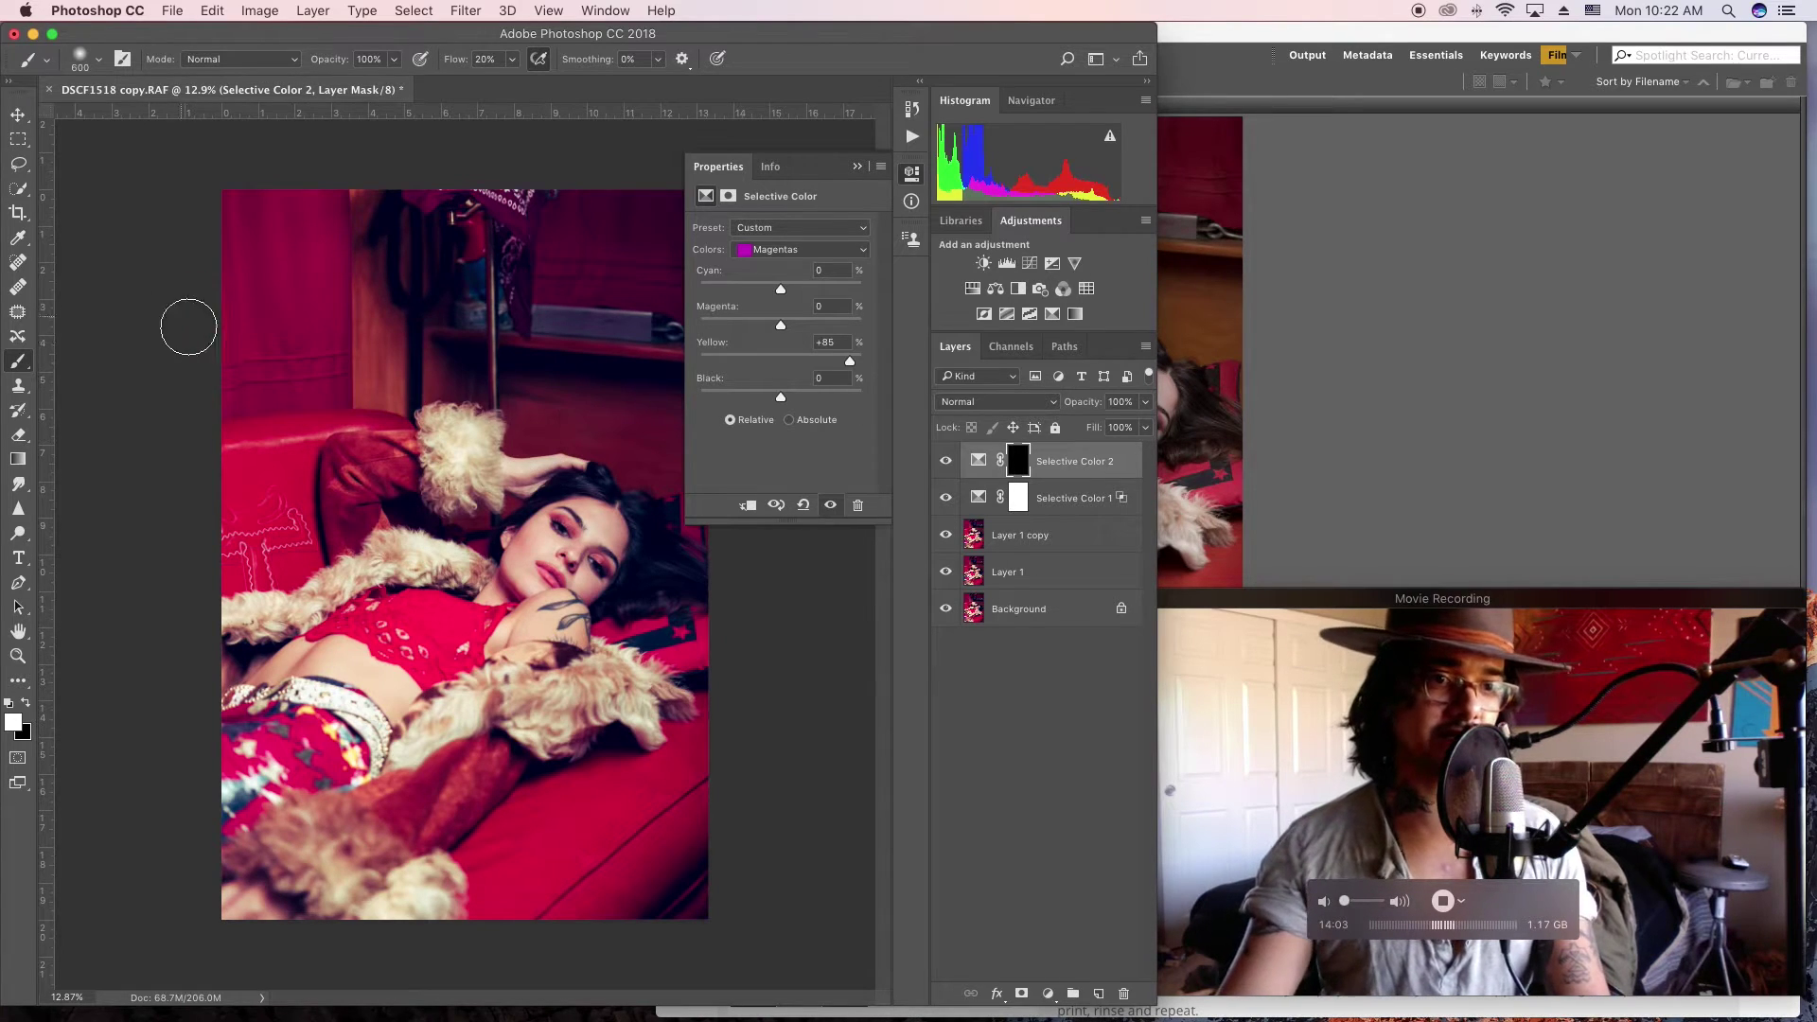
key(bracketright)
key(bracketright)
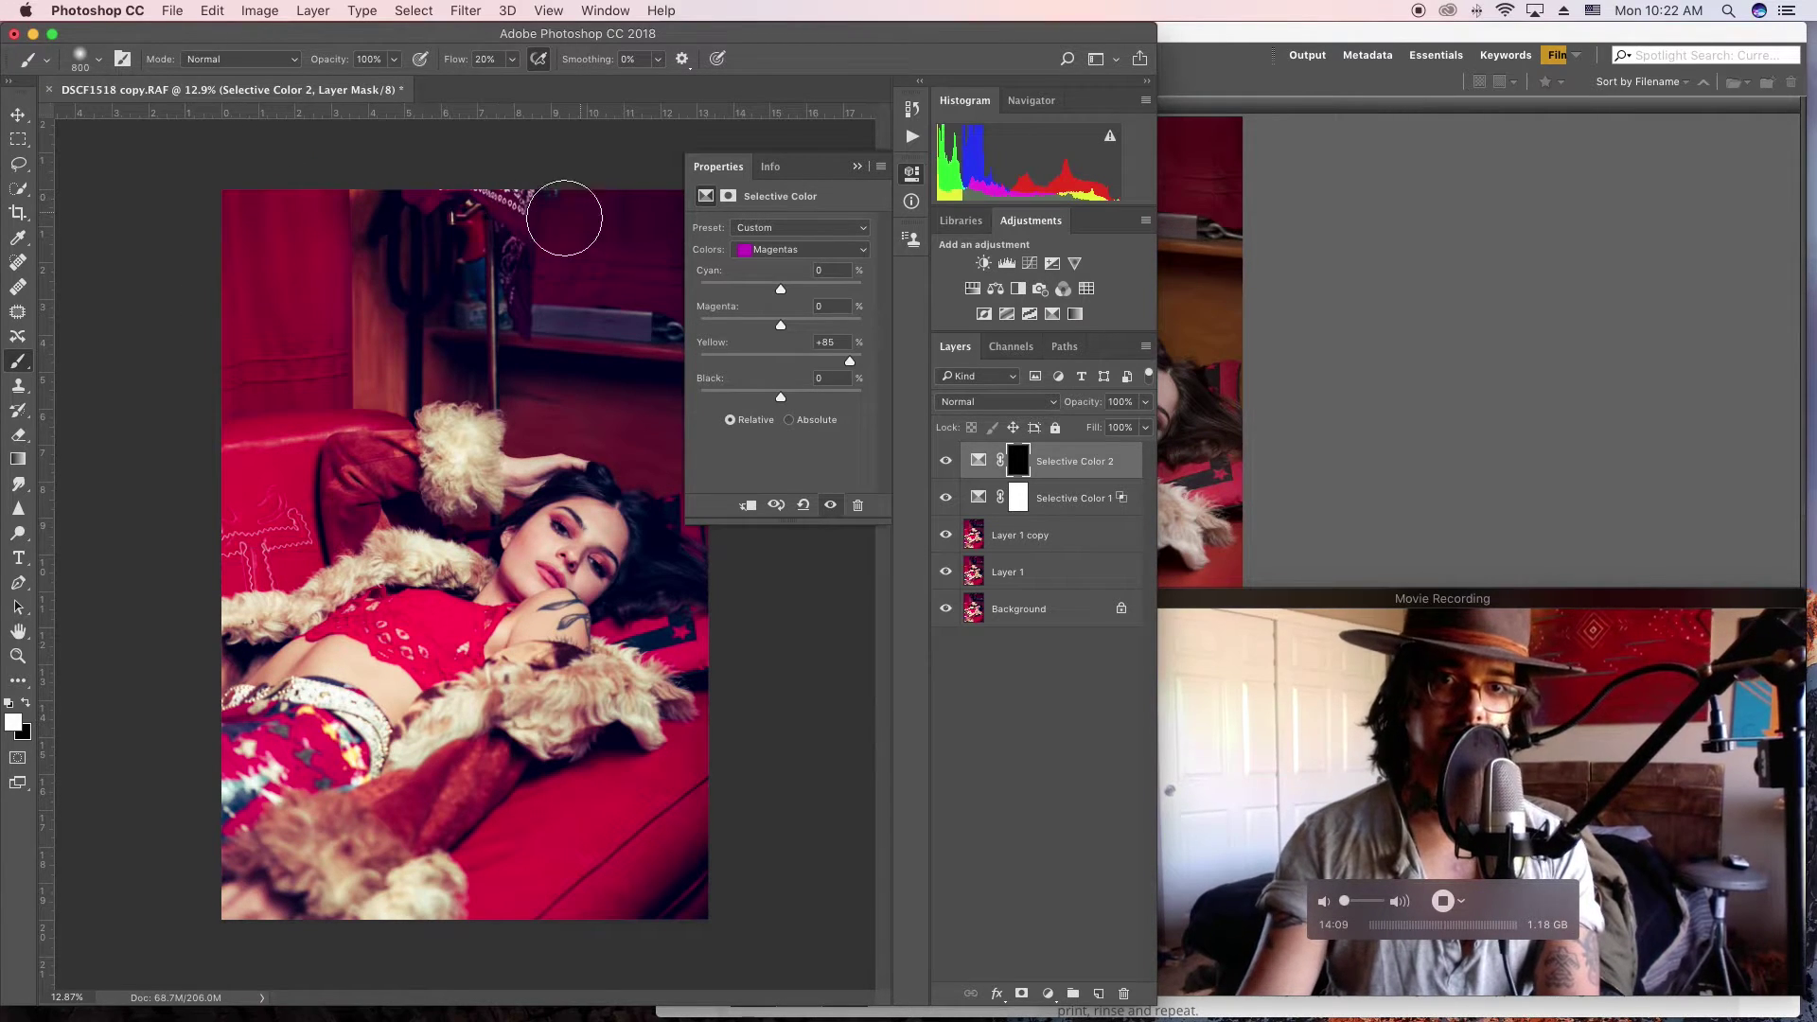
mouse_move(580, 299)
mouse_down()
mouse_move(648, 282)
mouse_move(548, 335)
mouse_move(567, 304)
mouse_up()
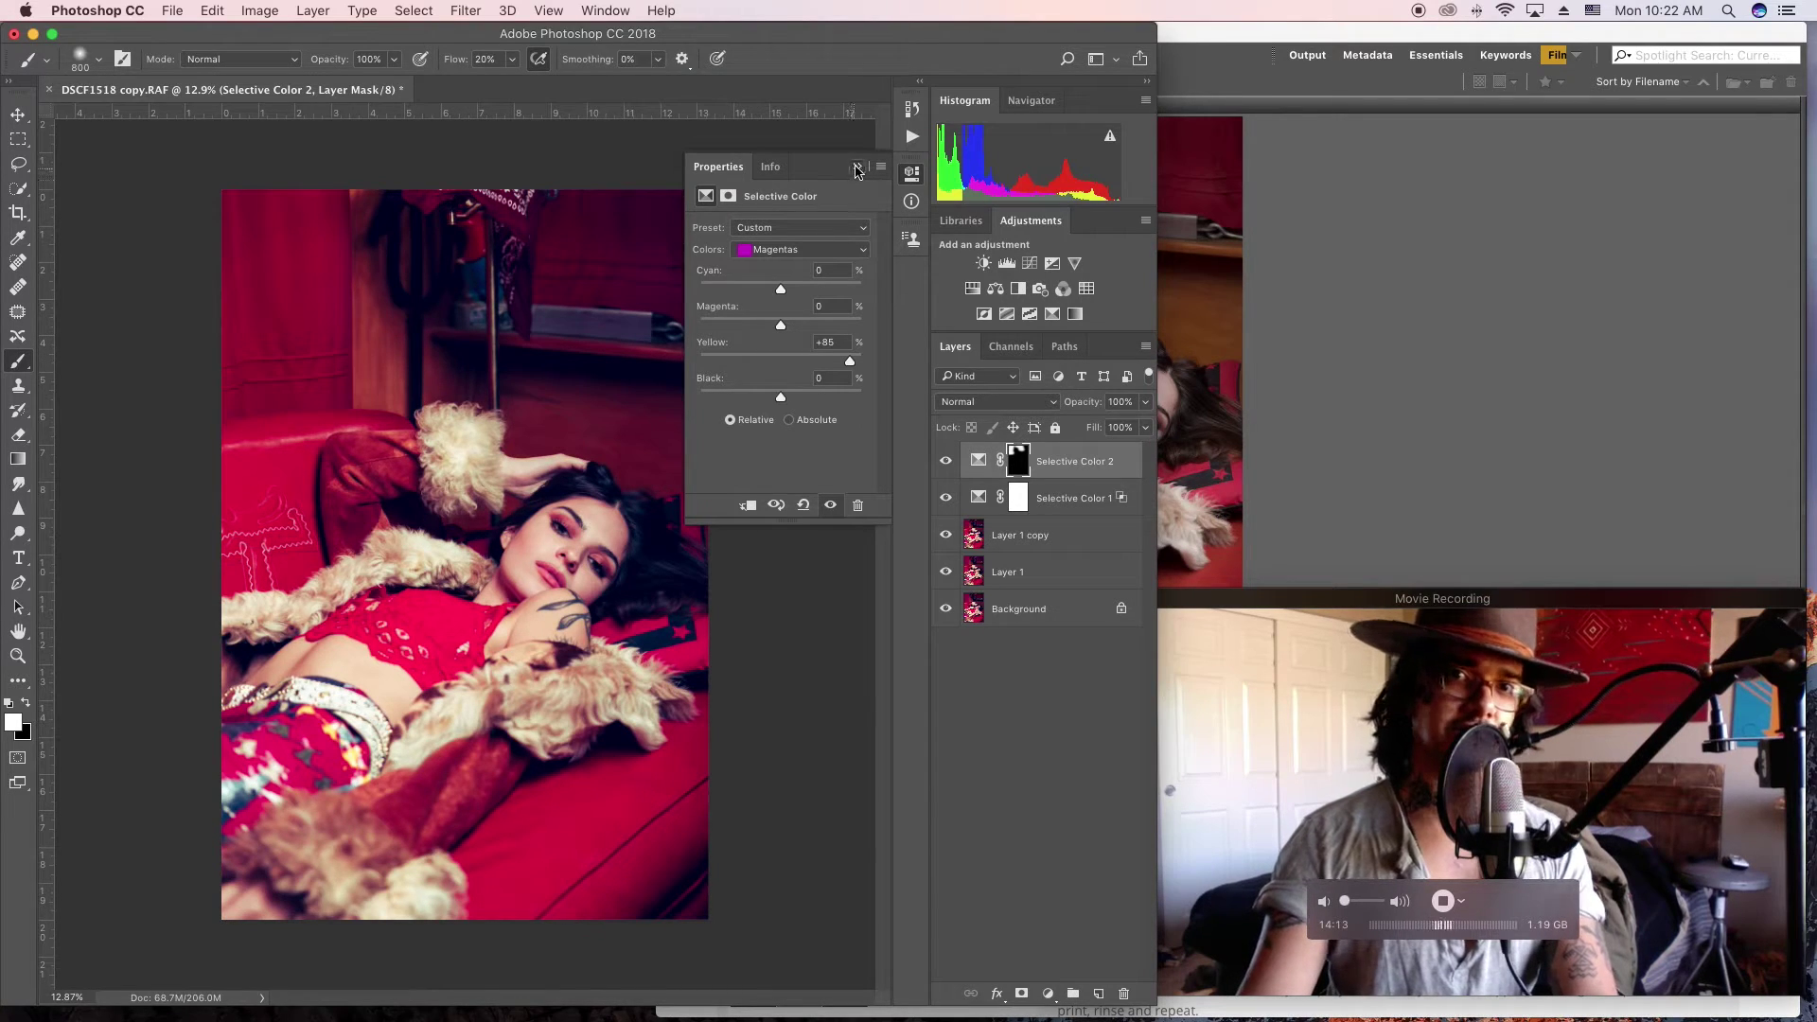
click(856, 169)
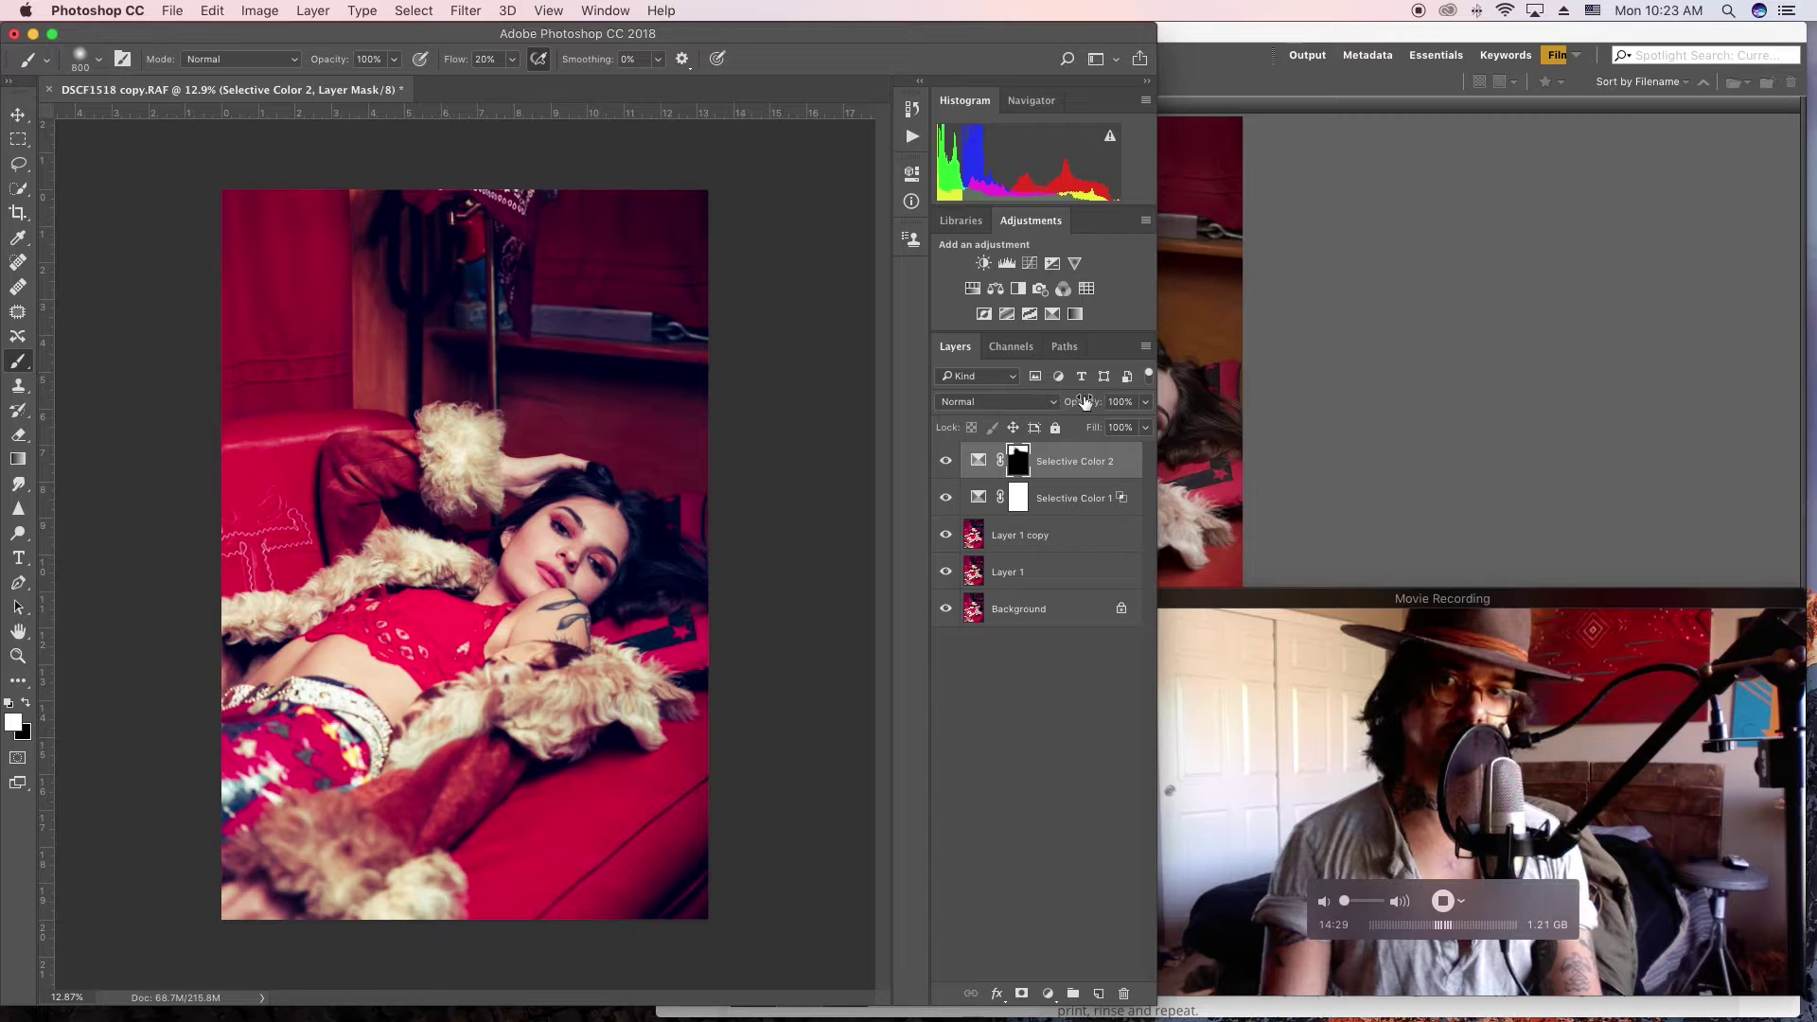
Step: Add a Selective Color layer with Magentas Cyan −100, Magenta +95, Yellow +100, Black −74, and invert its mask
click(1052, 315)
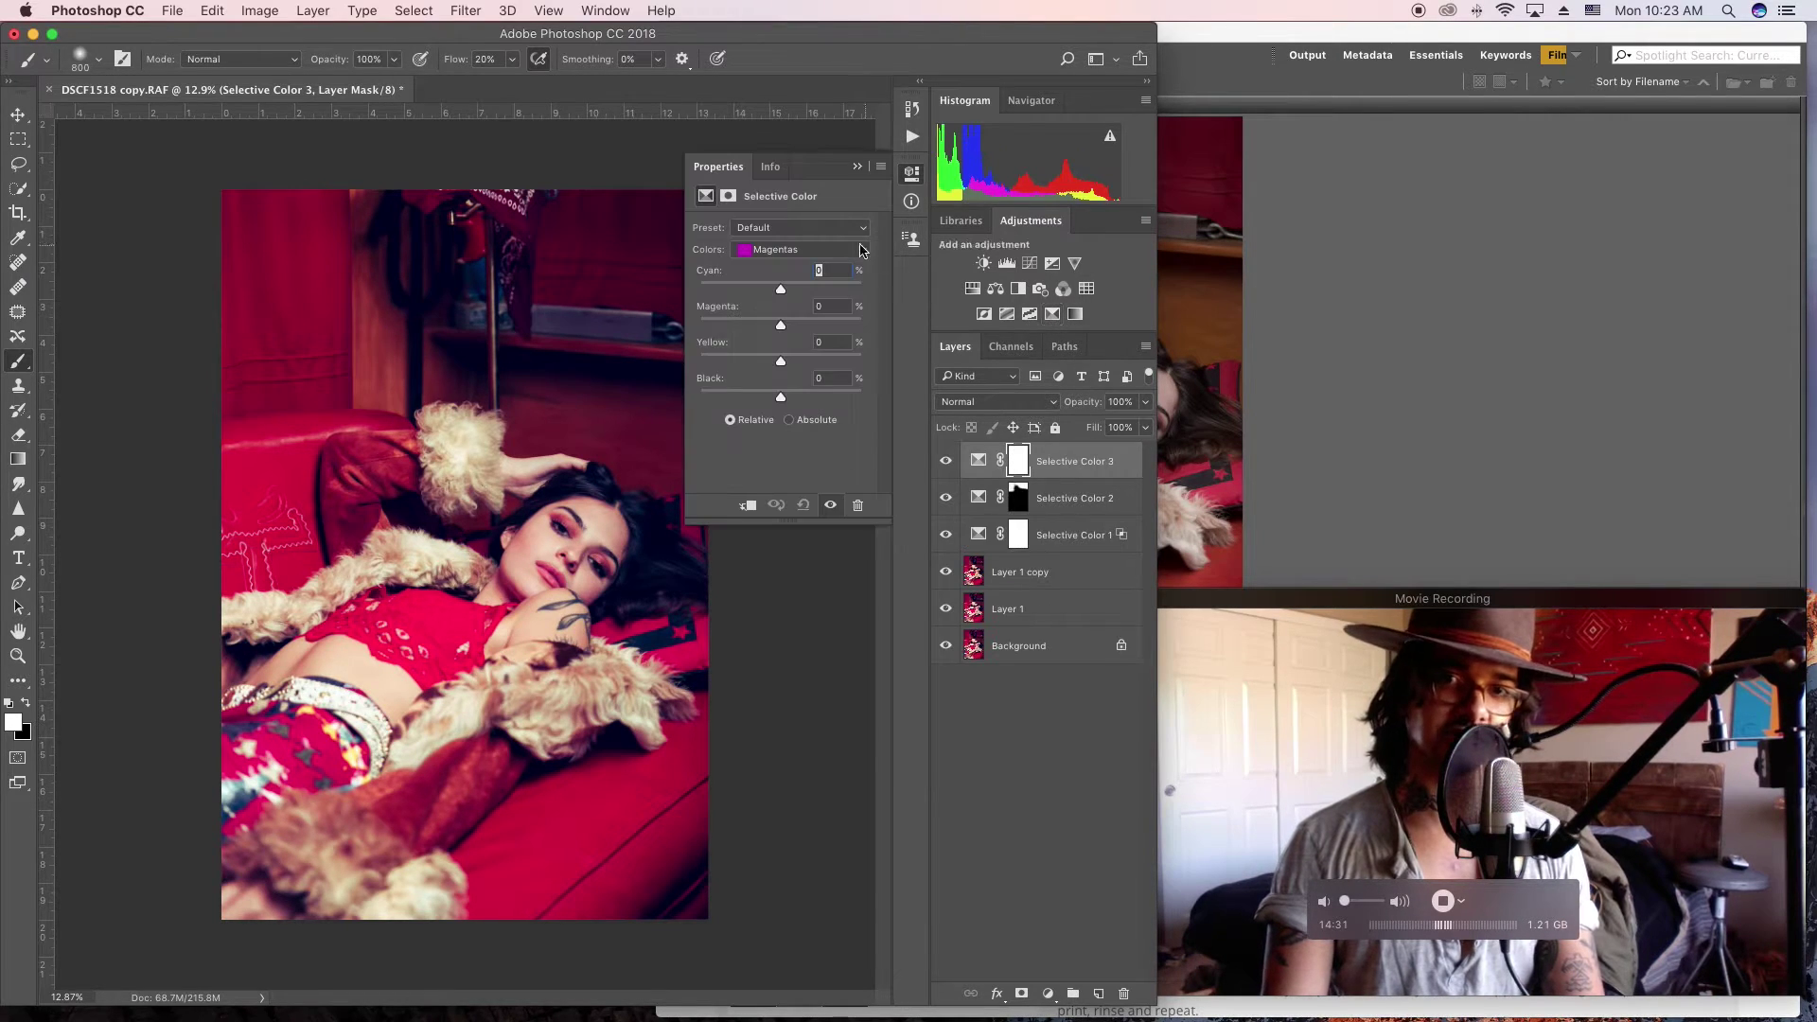
mouse_move(784, 398)
mouse_down()
mouse_move(817, 399)
mouse_move(662, 403)
mouse_up()
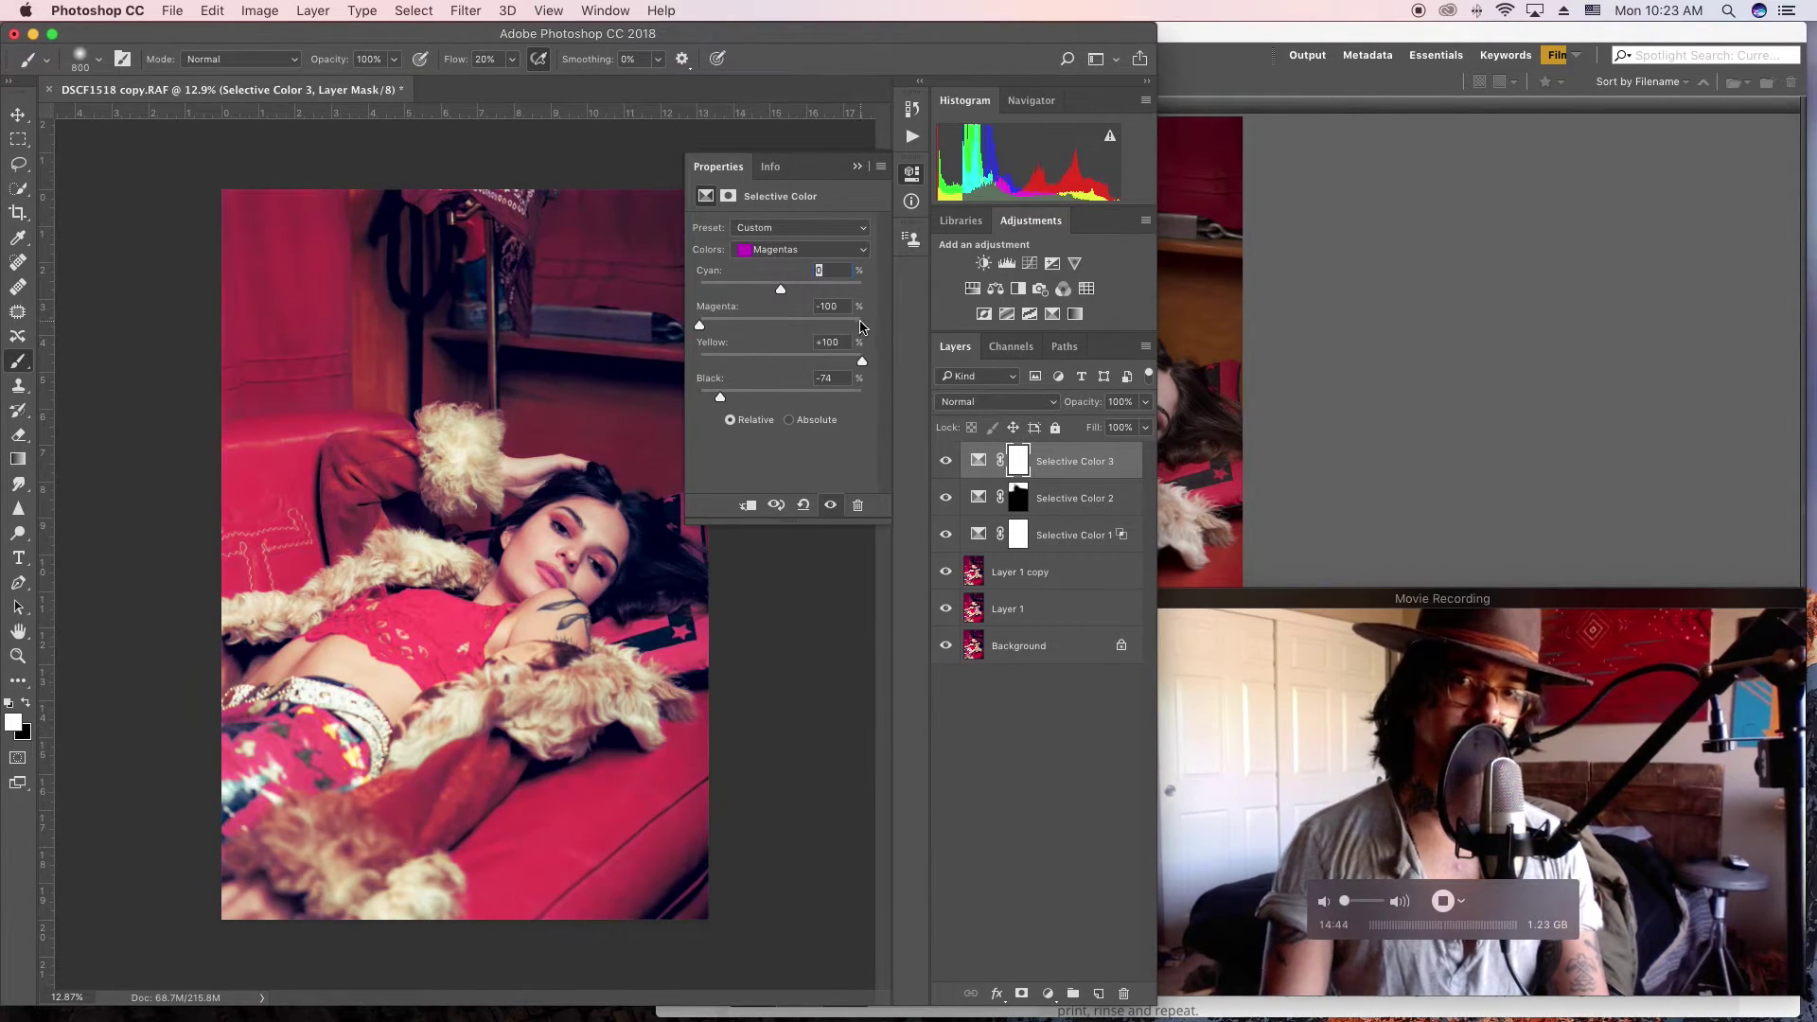
drag(729, 361, 863, 365)
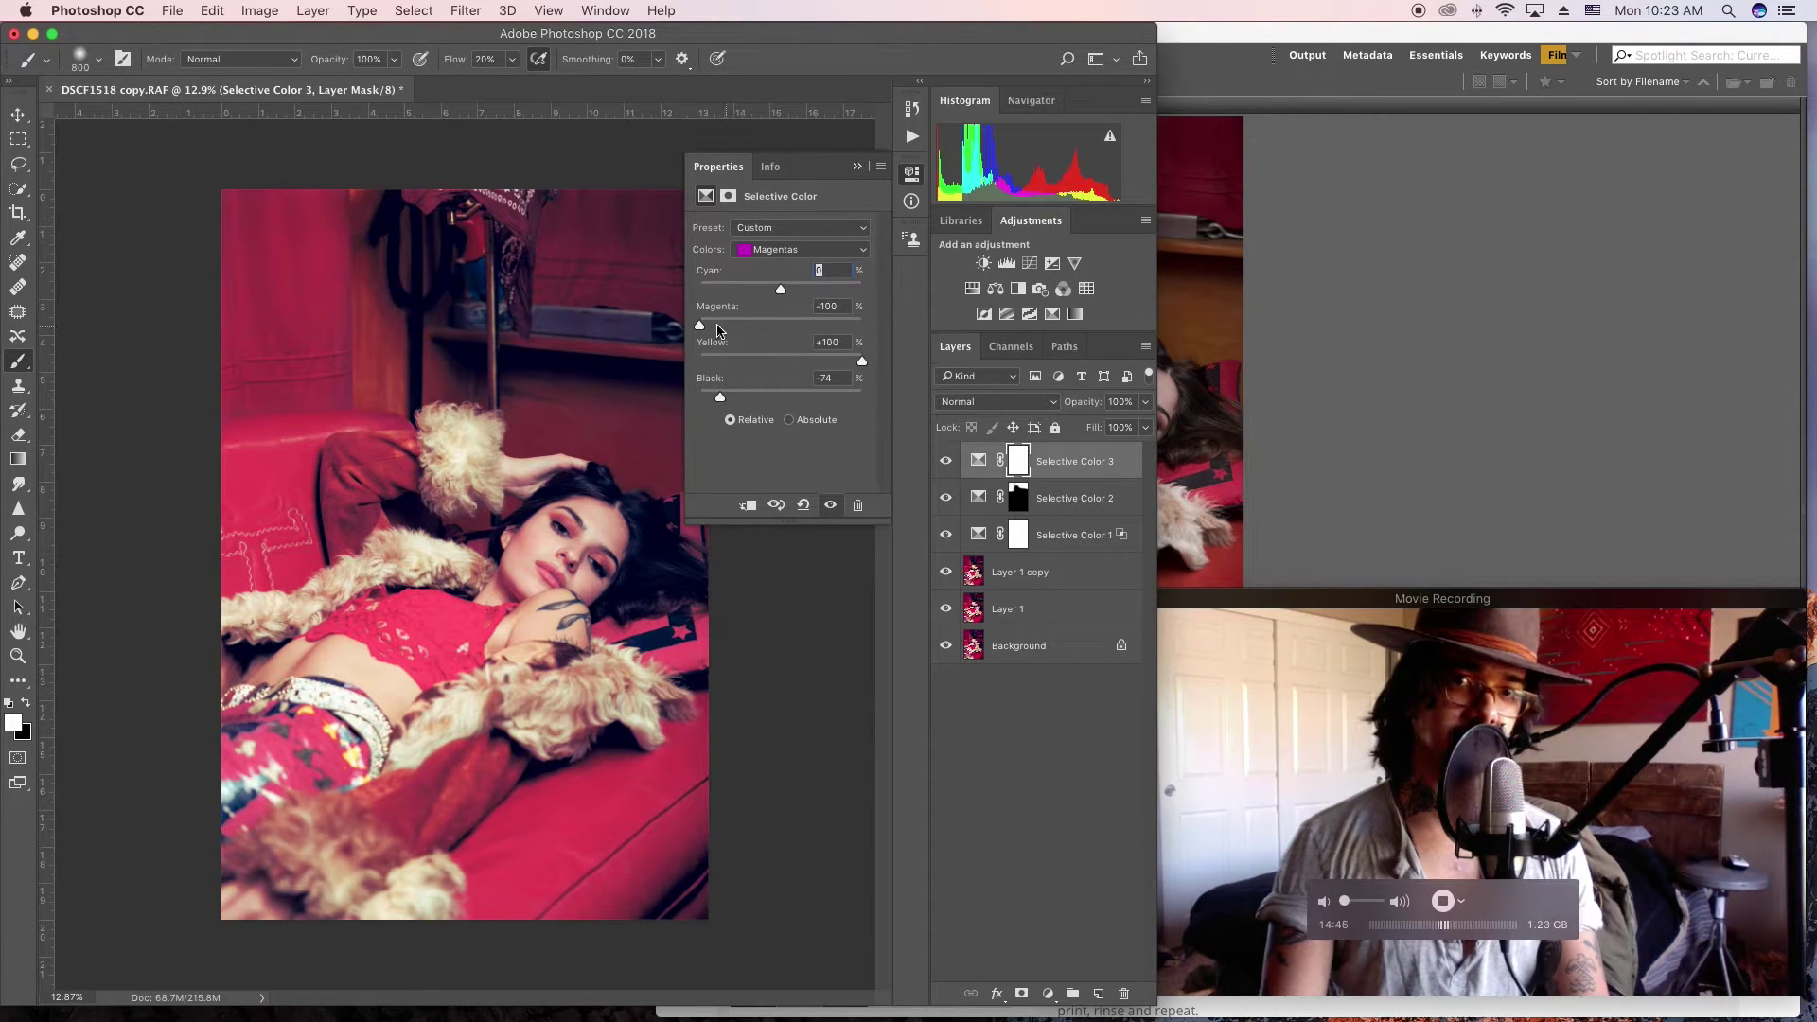
drag(700, 325, 640, 301)
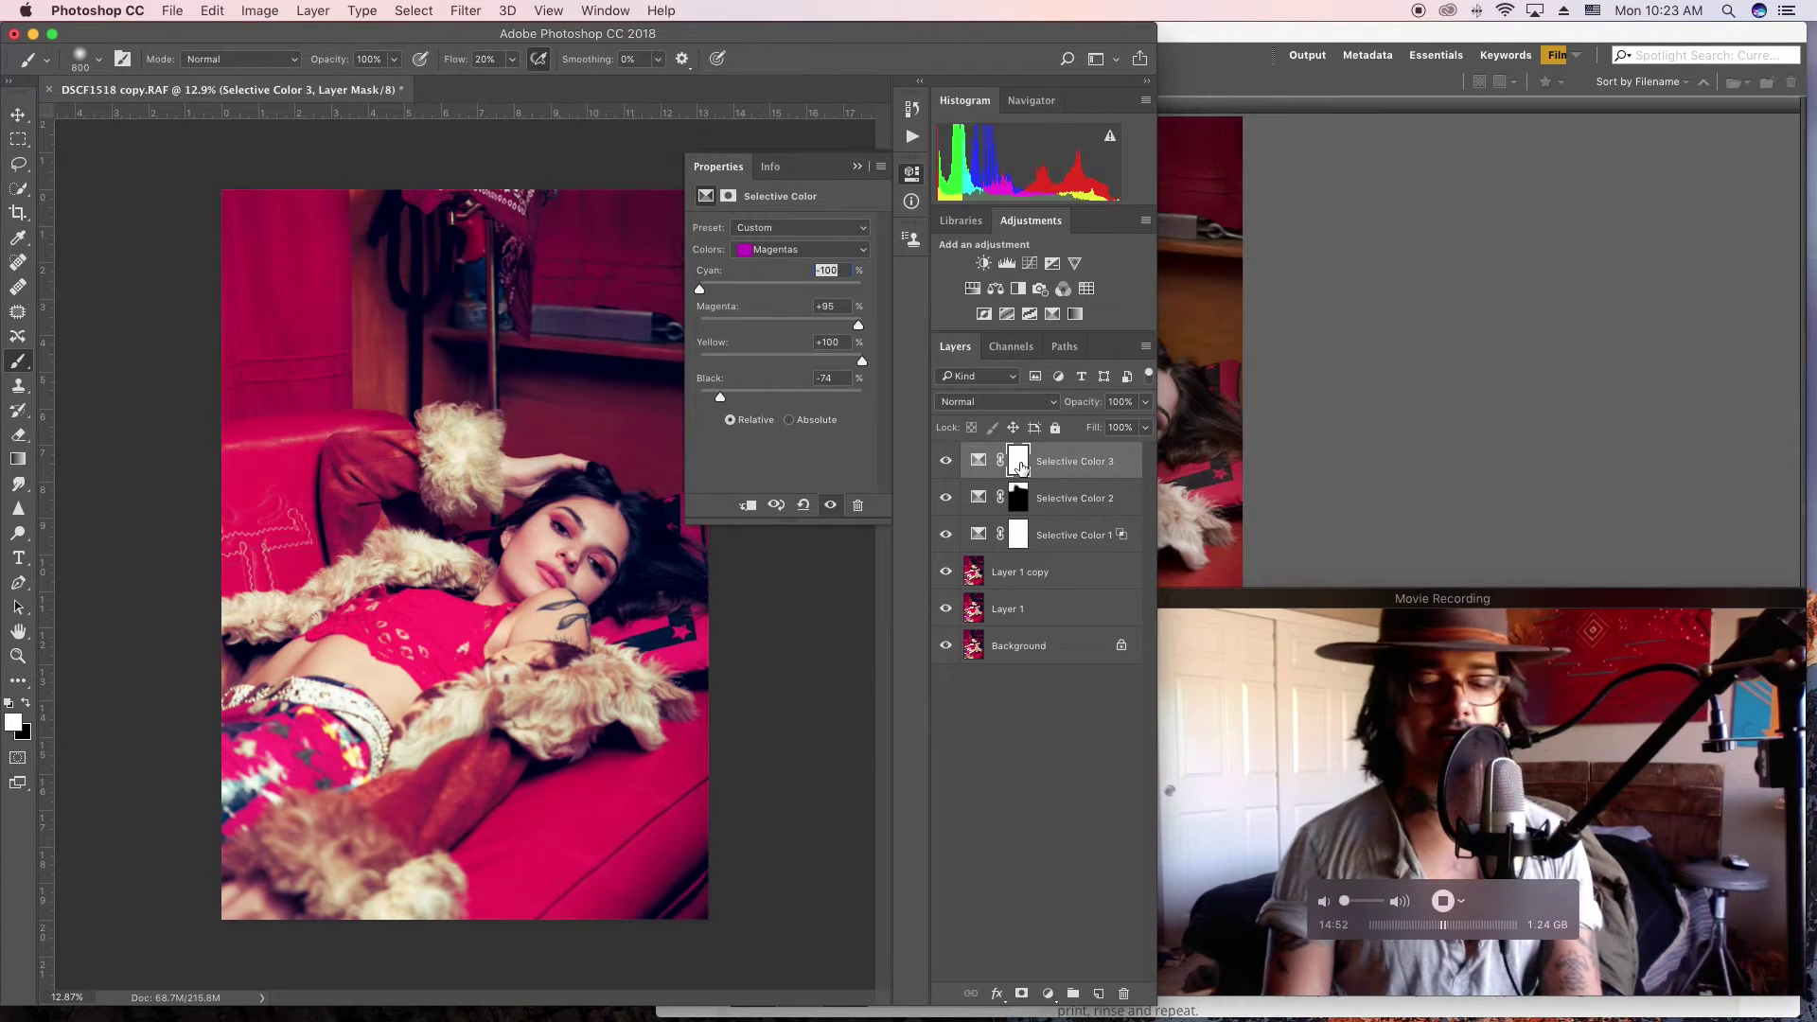
key(super+i)
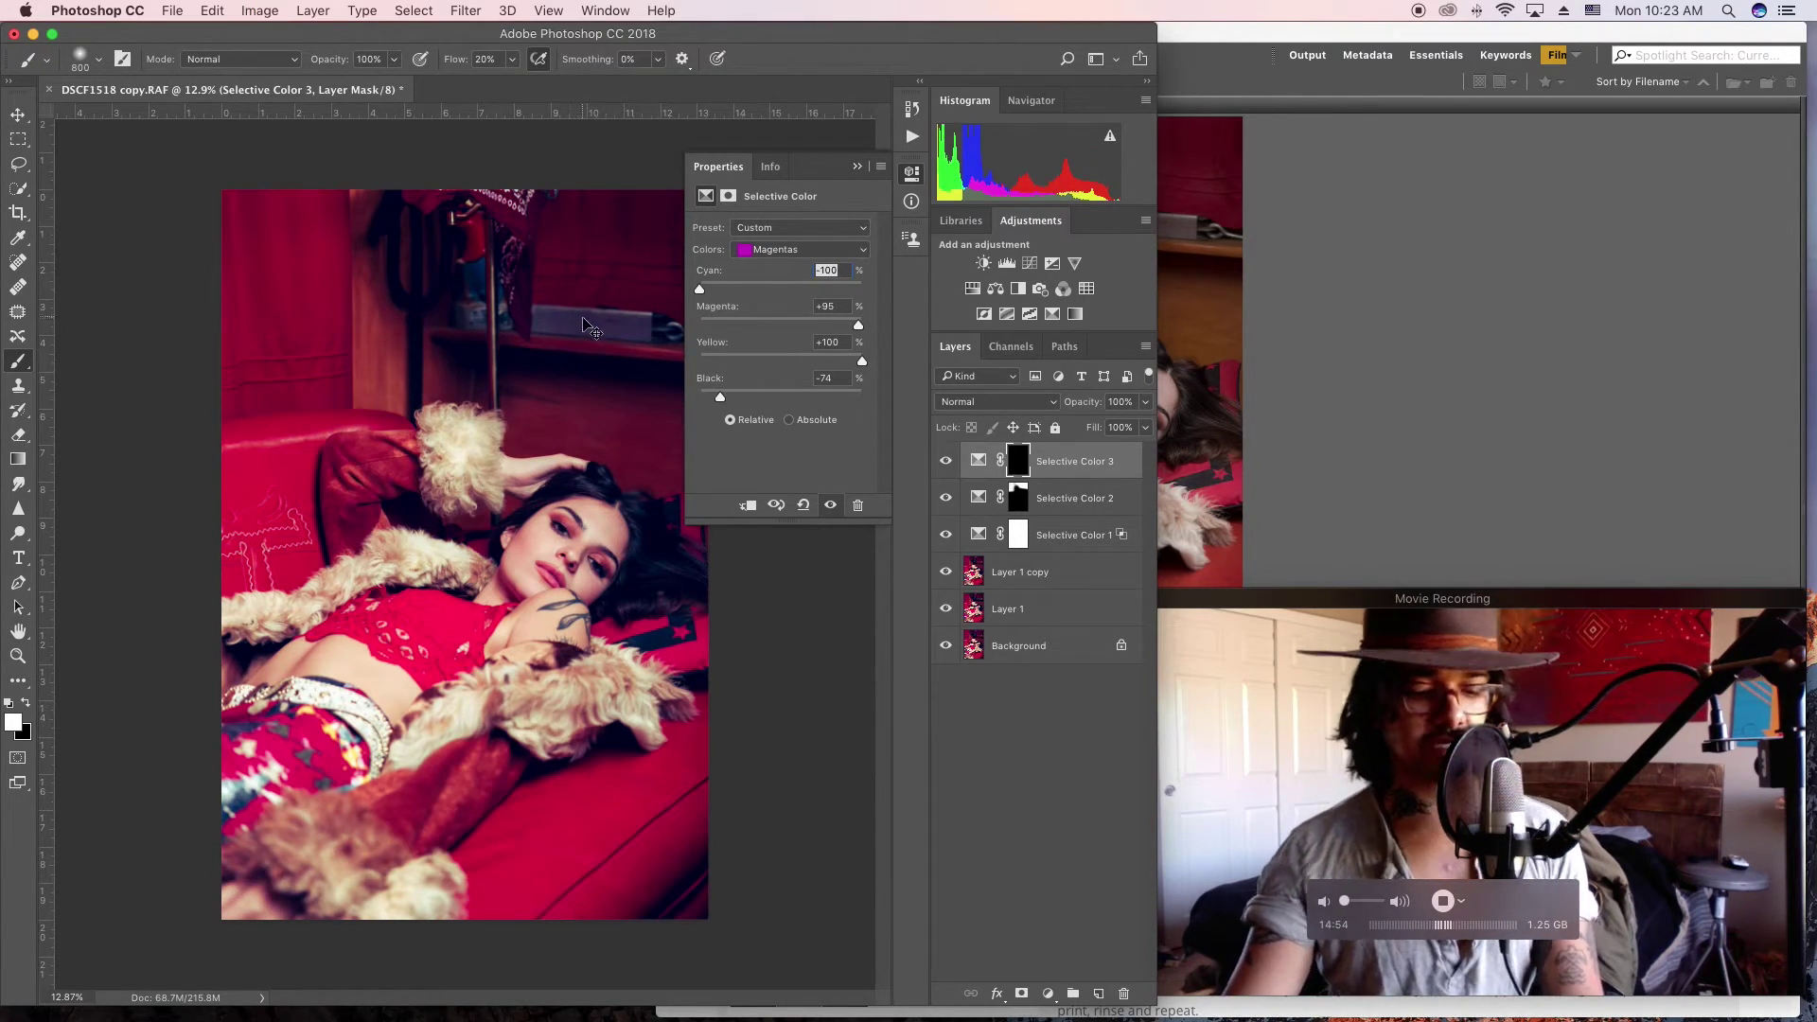
key(bracketright)
key(bracketright)
key(bracketright)
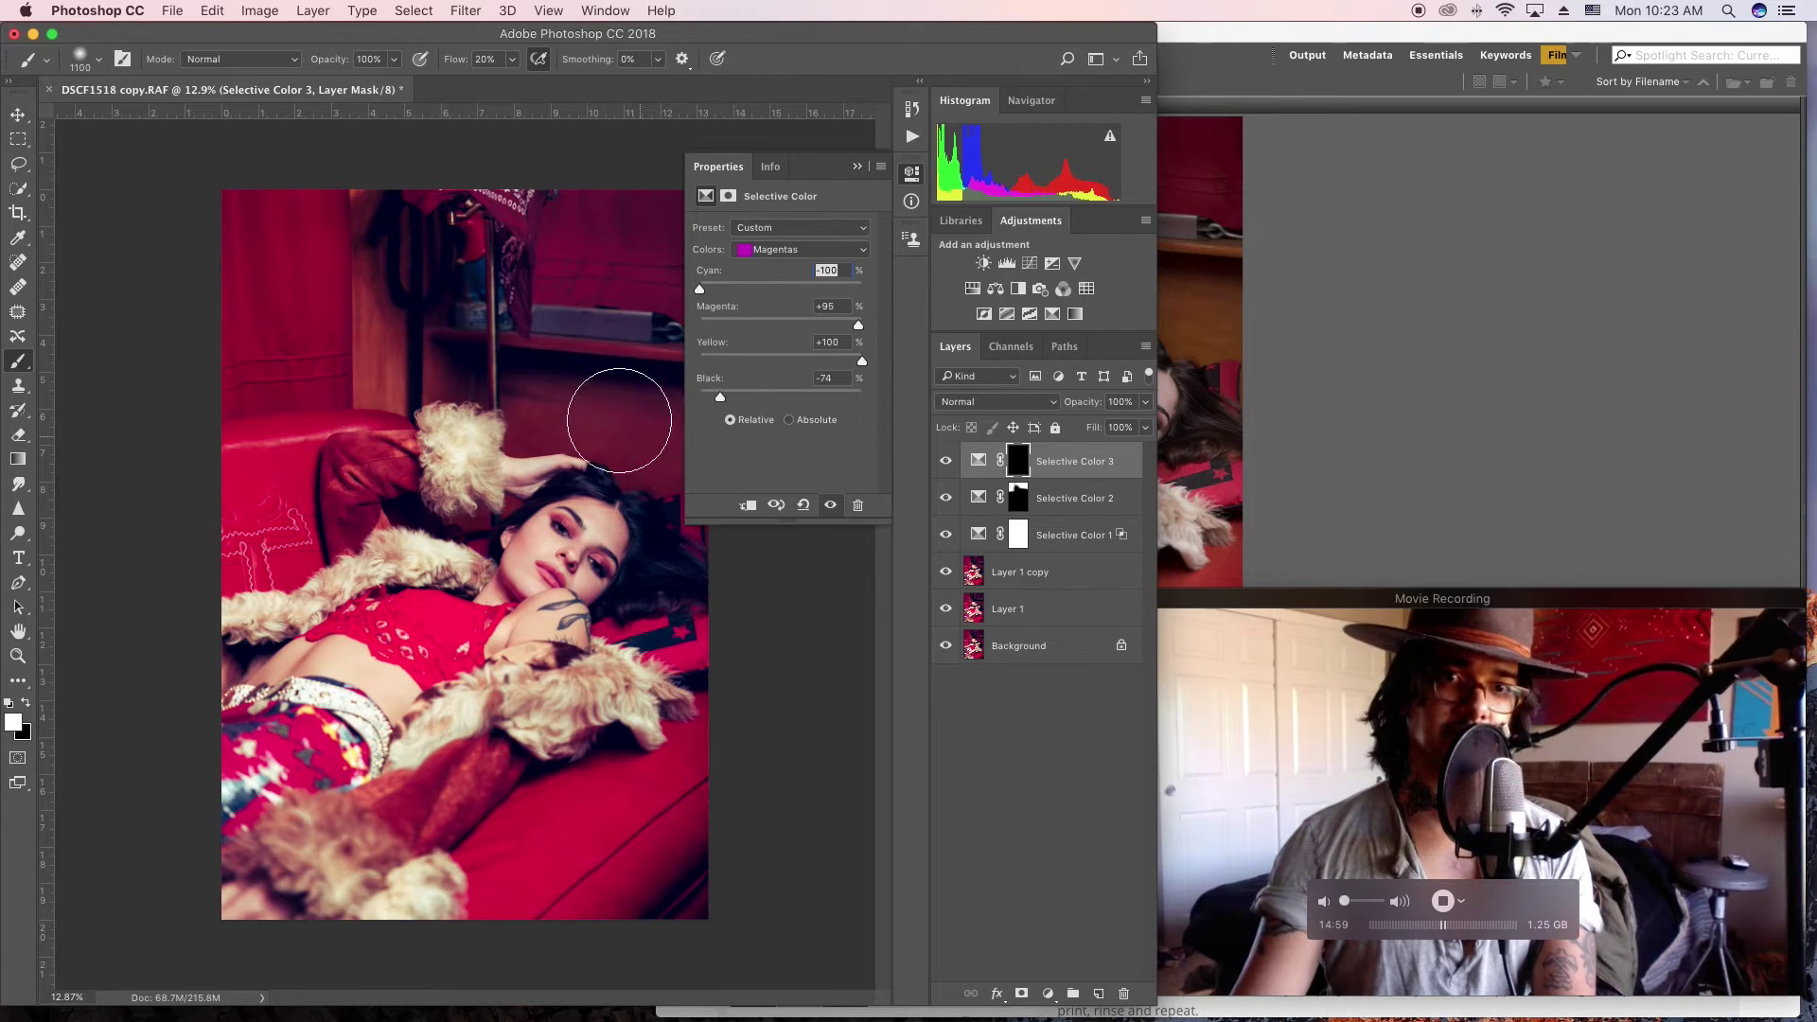
Step: Add a fourth Selective Color layer with Magentas Magenta −15, Yellow +100 and an inverted mask
click(1050, 312)
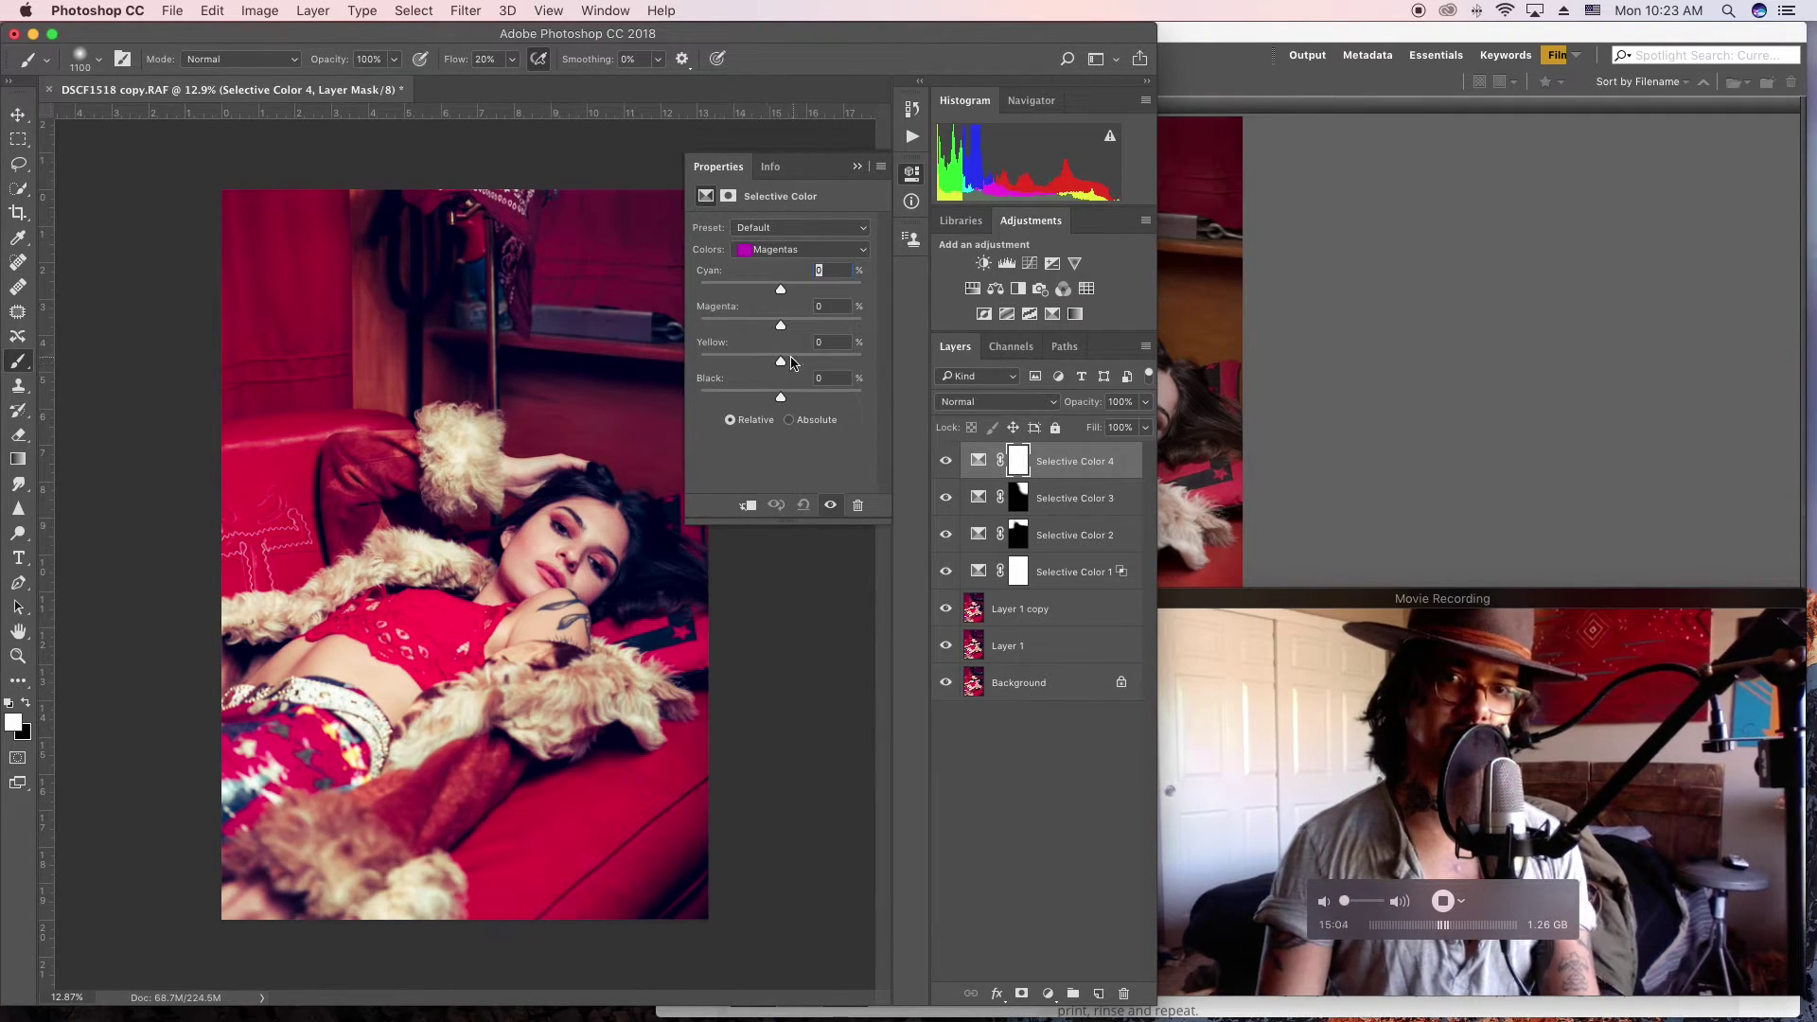
mouse_move(784, 362)
mouse_down()
mouse_move(863, 361)
mouse_move(769, 324)
mouse_up()
key(super+i)
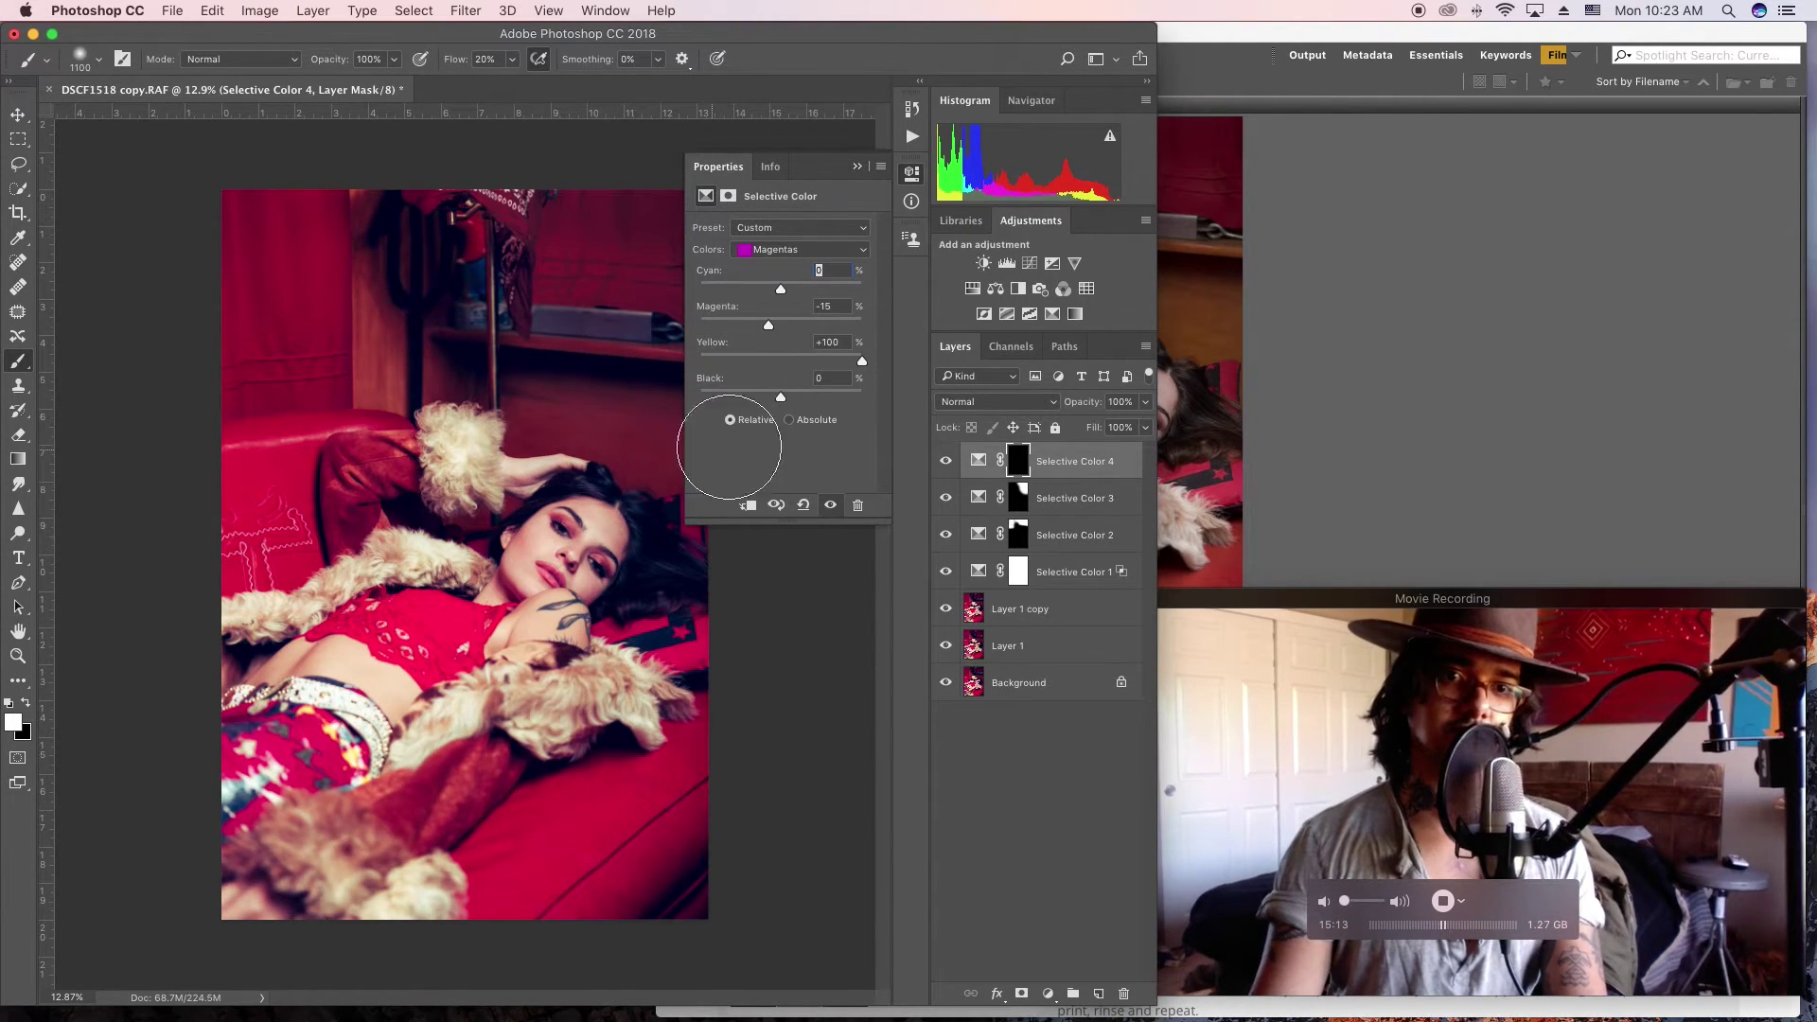
Step: Group all four Selective Color layers into Group 1 and hide it to compare
shift+click(1075, 577)
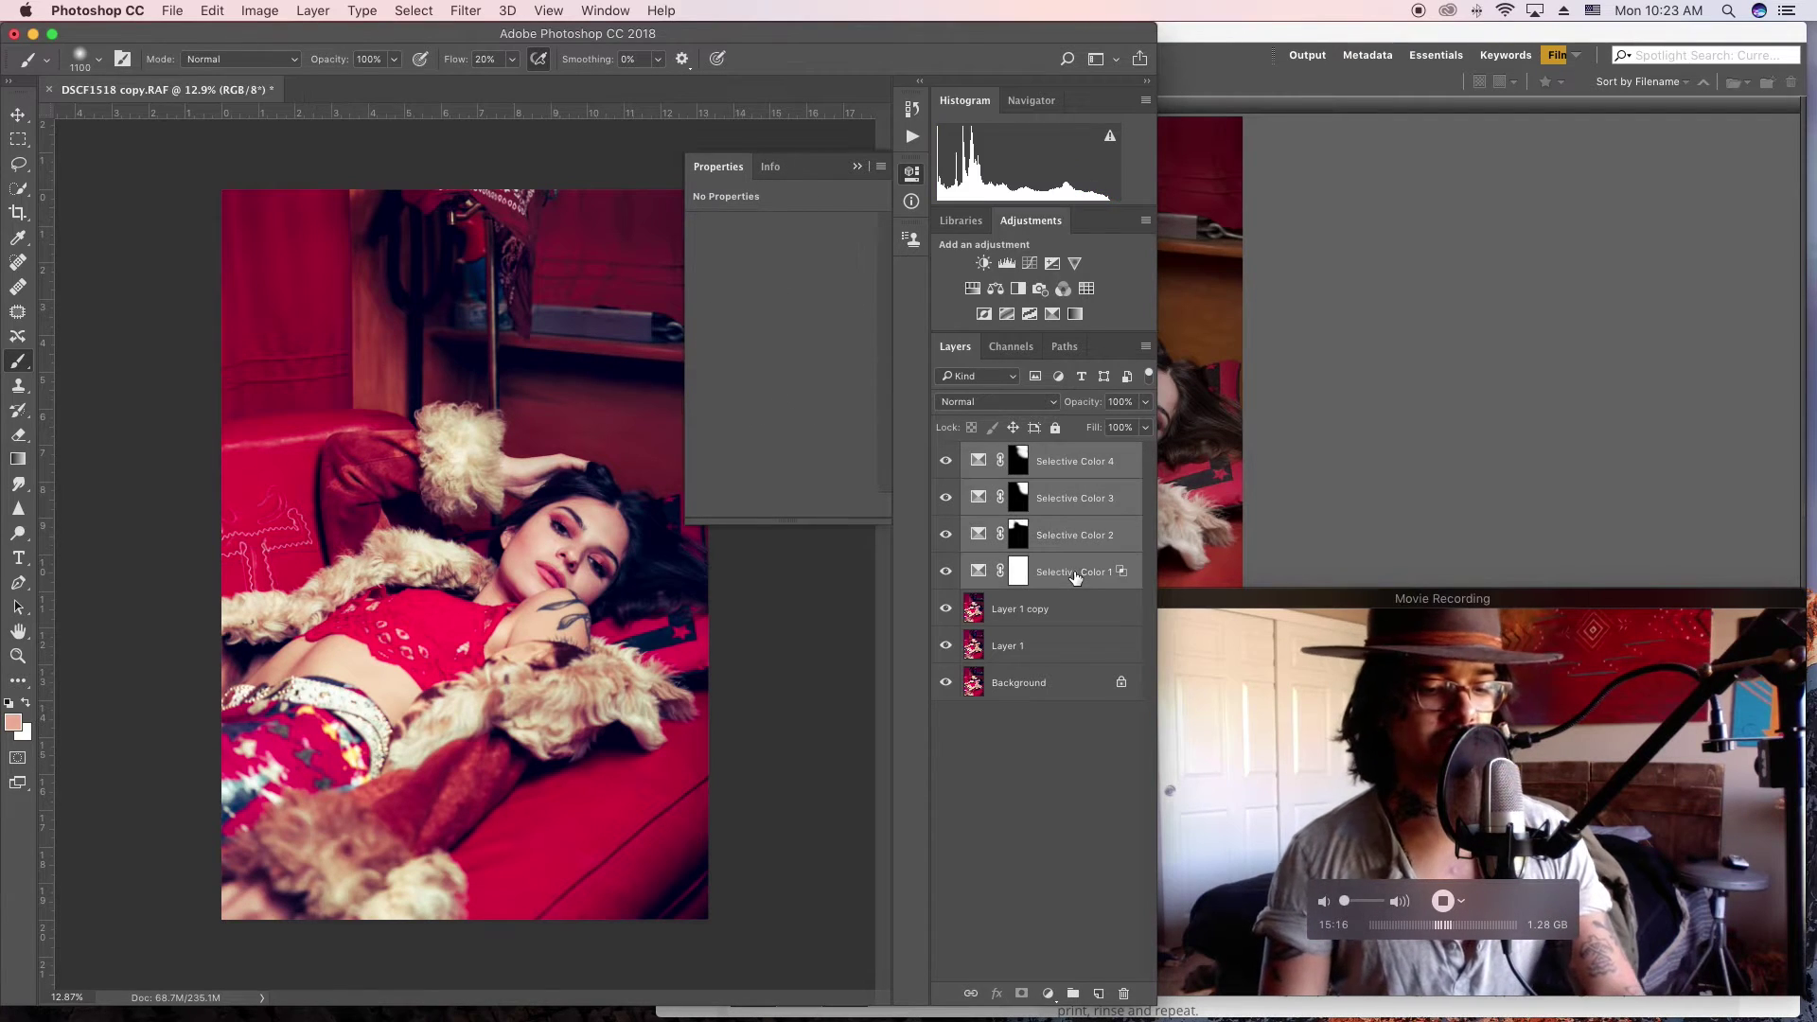
key(super+g)
click(944, 454)
click(944, 455)
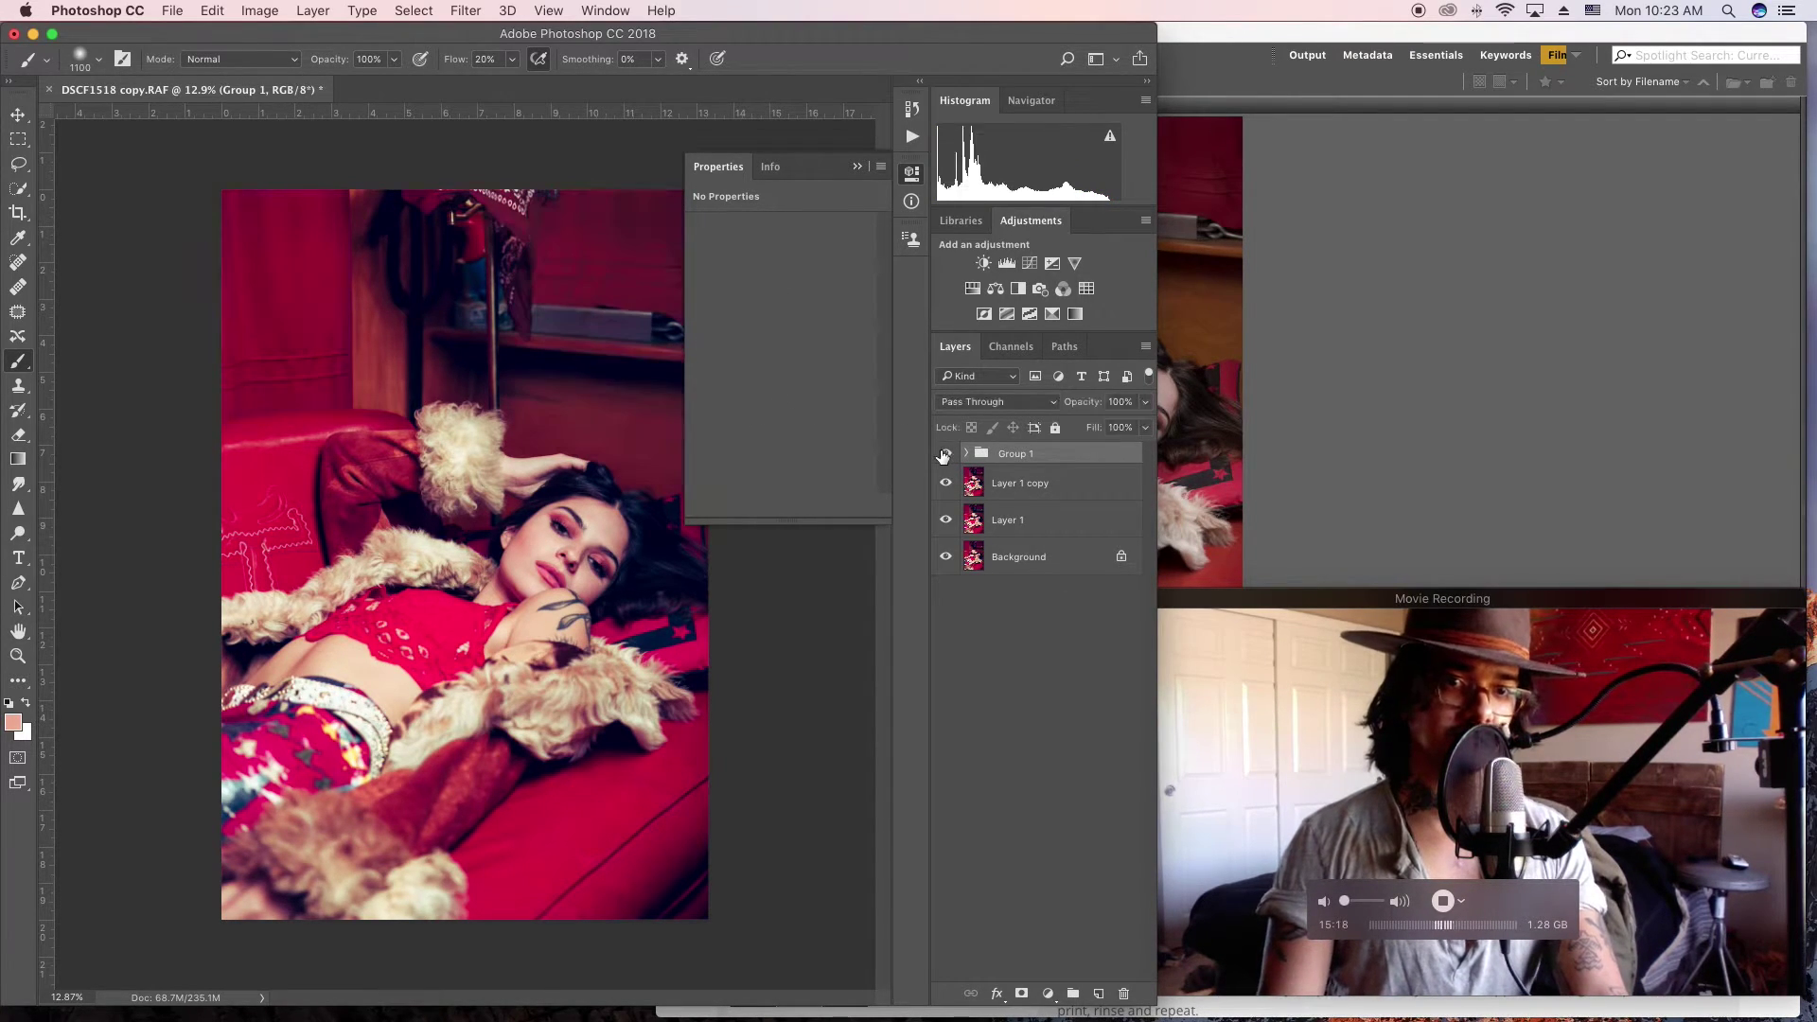
click(944, 455)
click(944, 456)
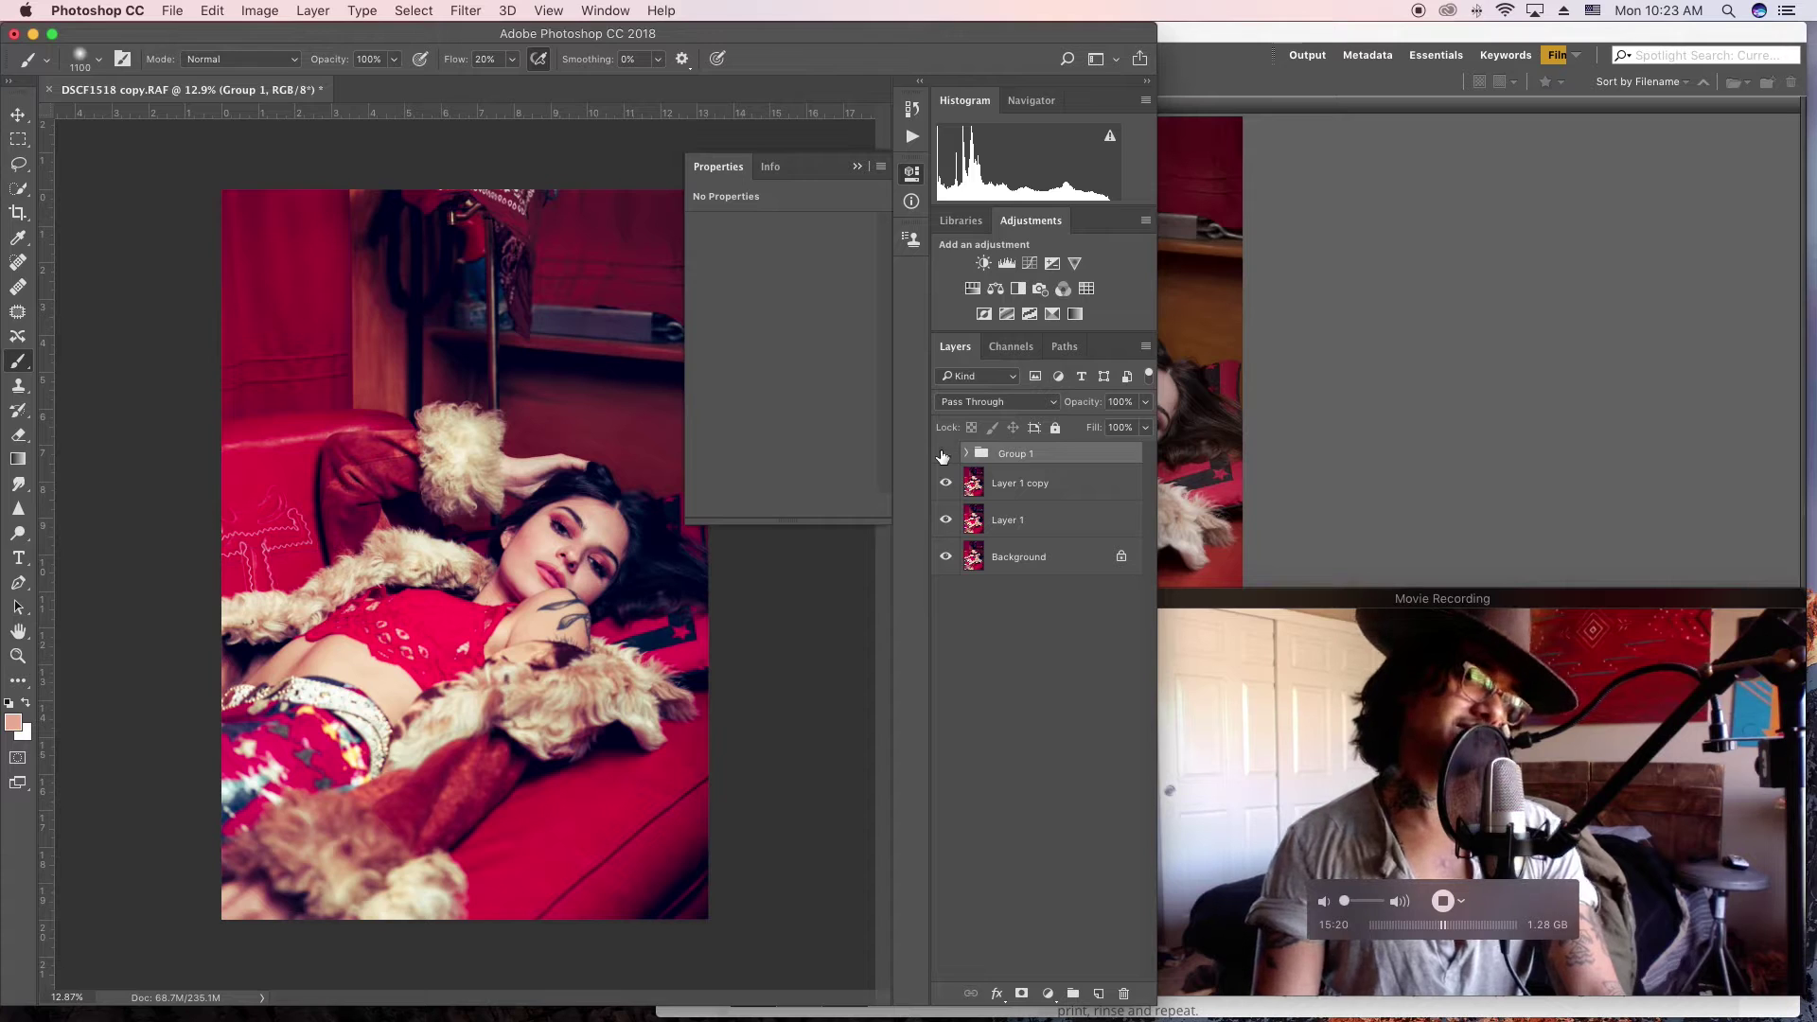
click(943, 455)
click(943, 455)
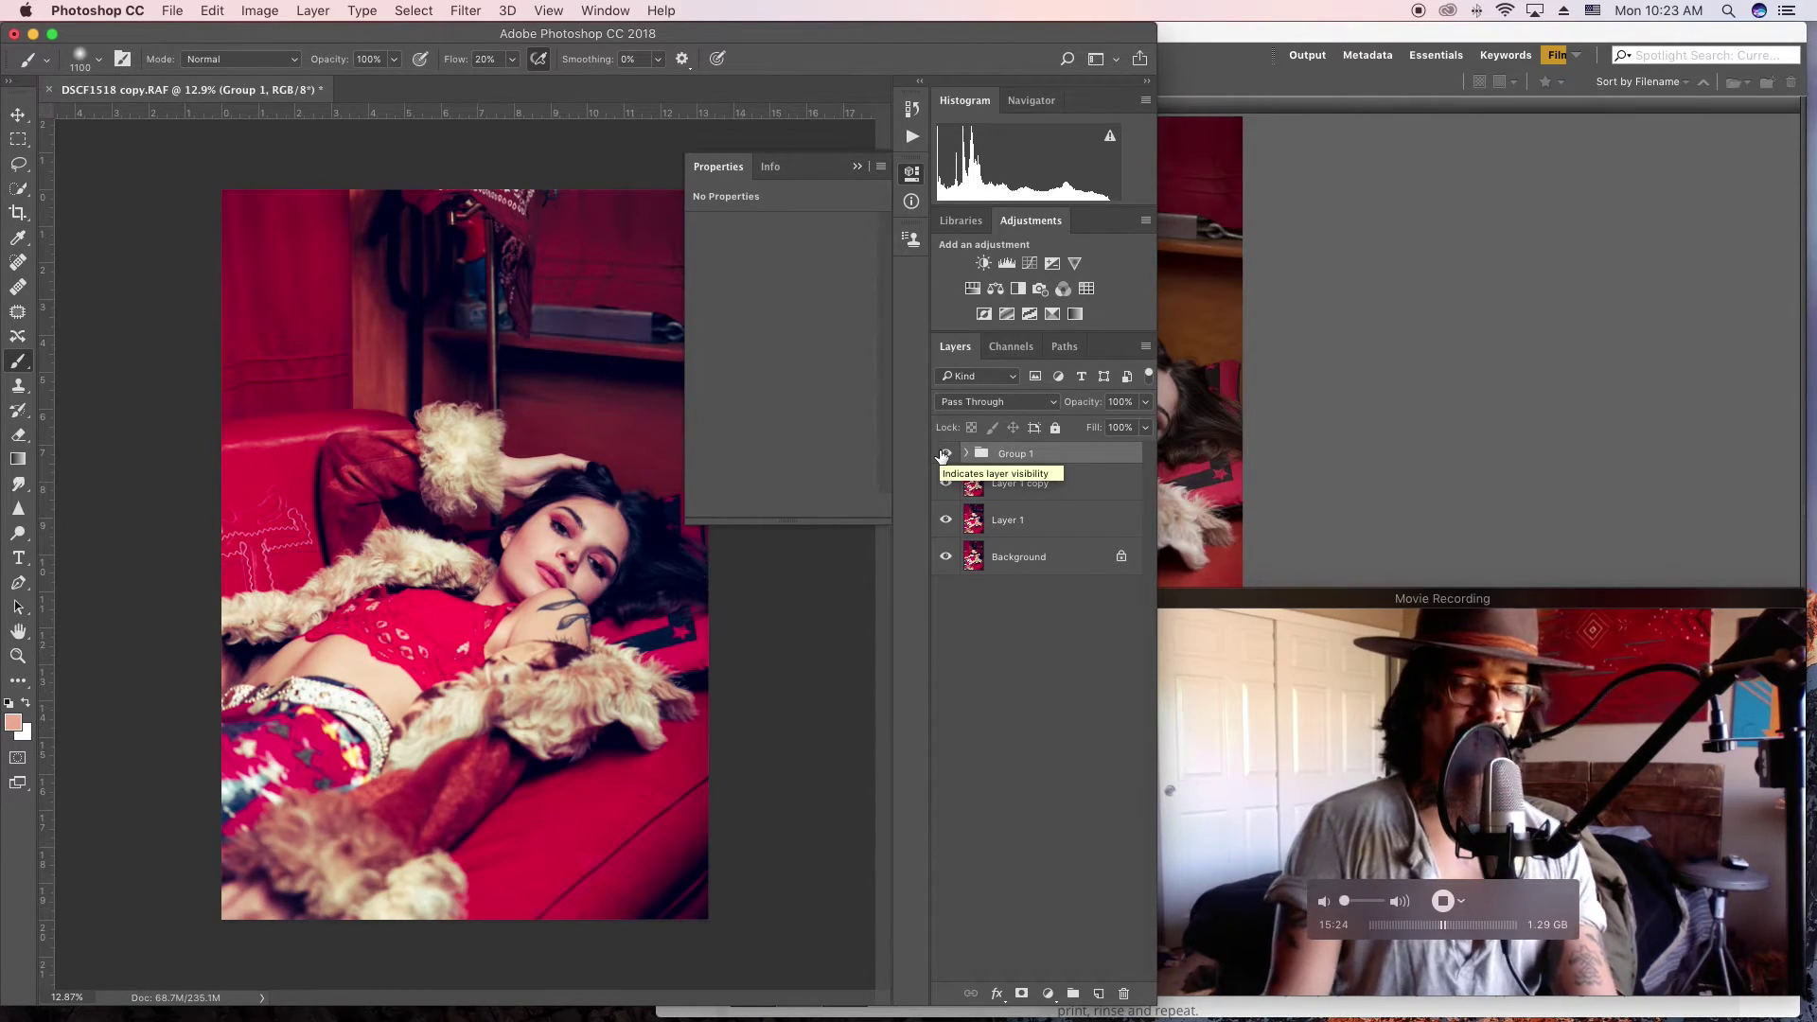
click(943, 456)
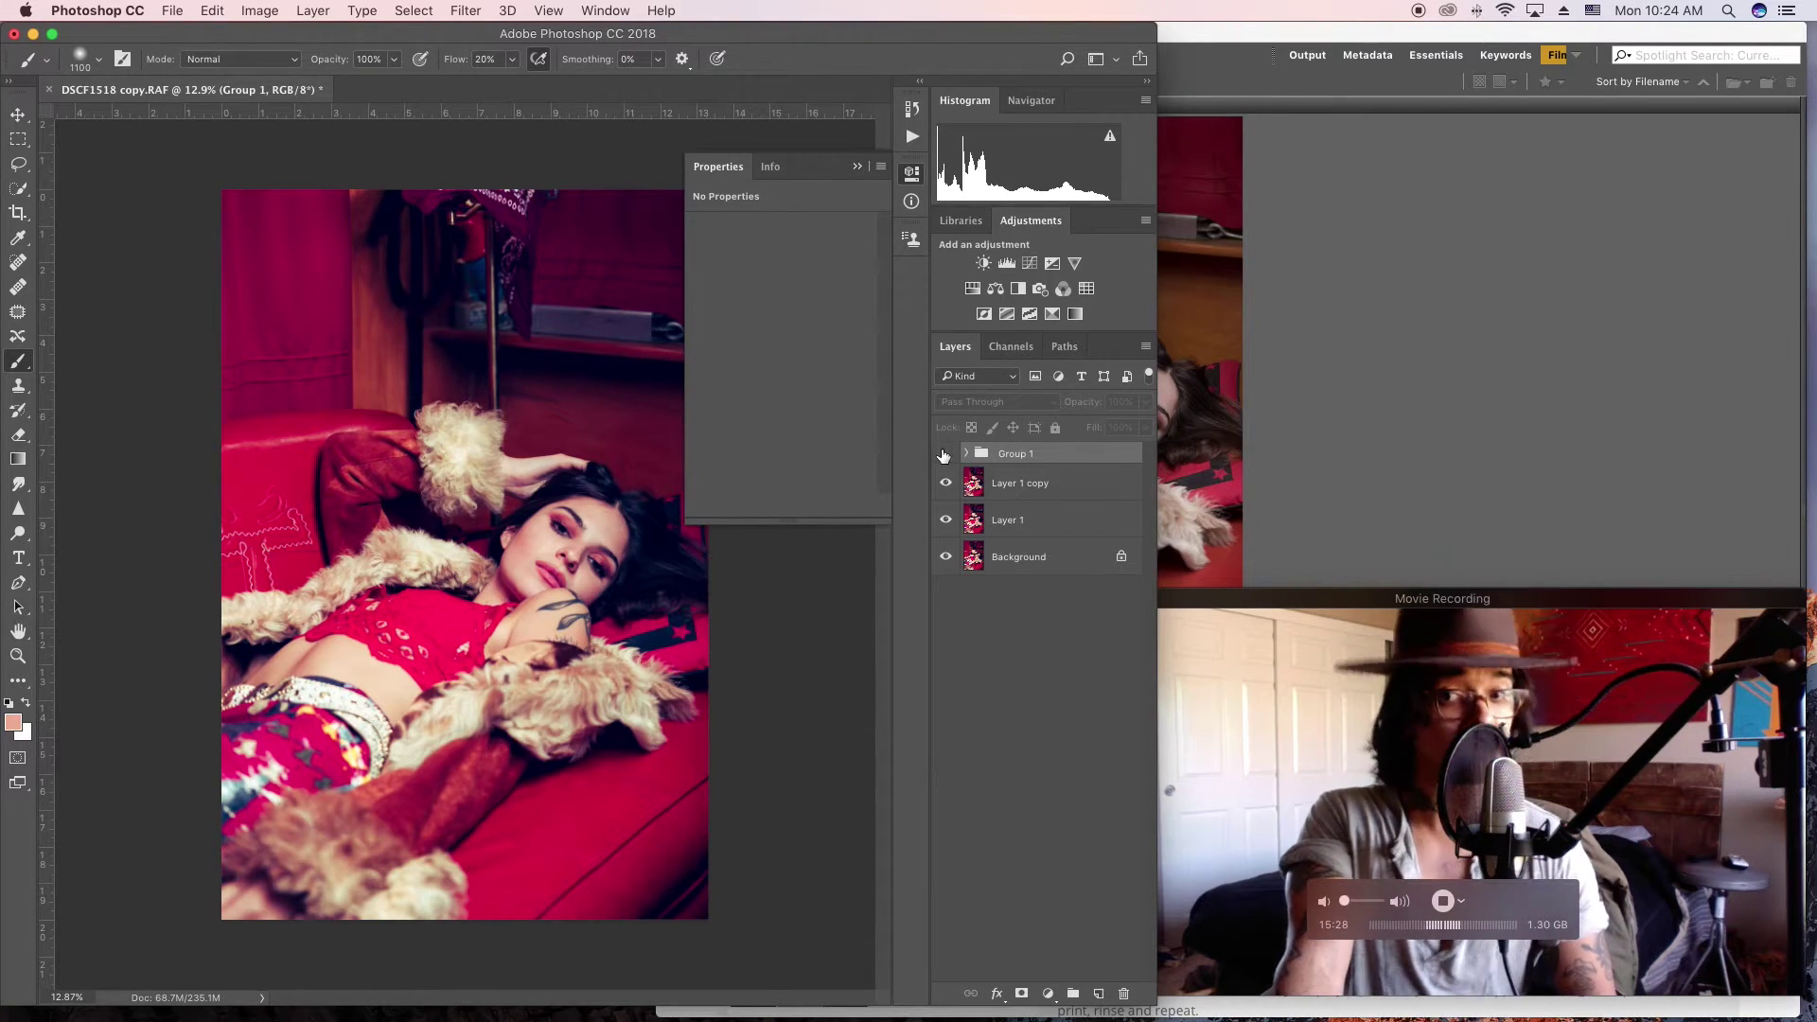
click(943, 456)
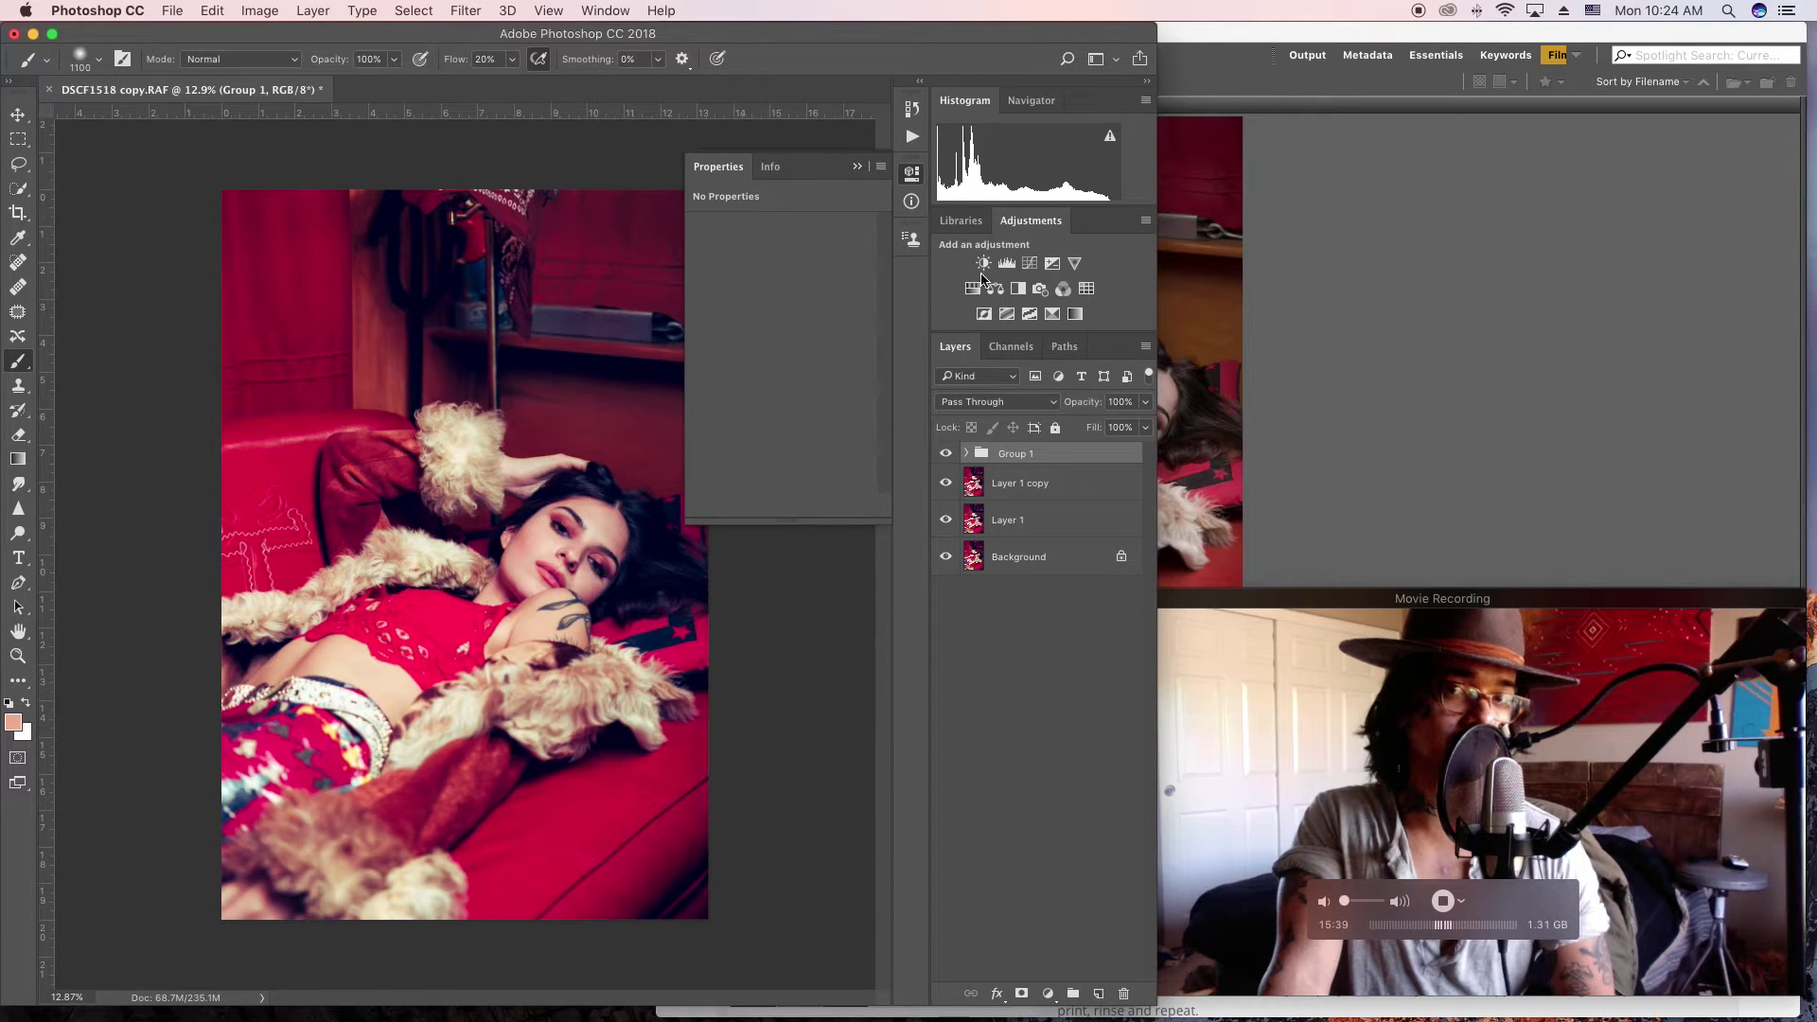
Step: Add Curves 1 bending the Blue channel with points near 39/50 and 171/165
click(1029, 263)
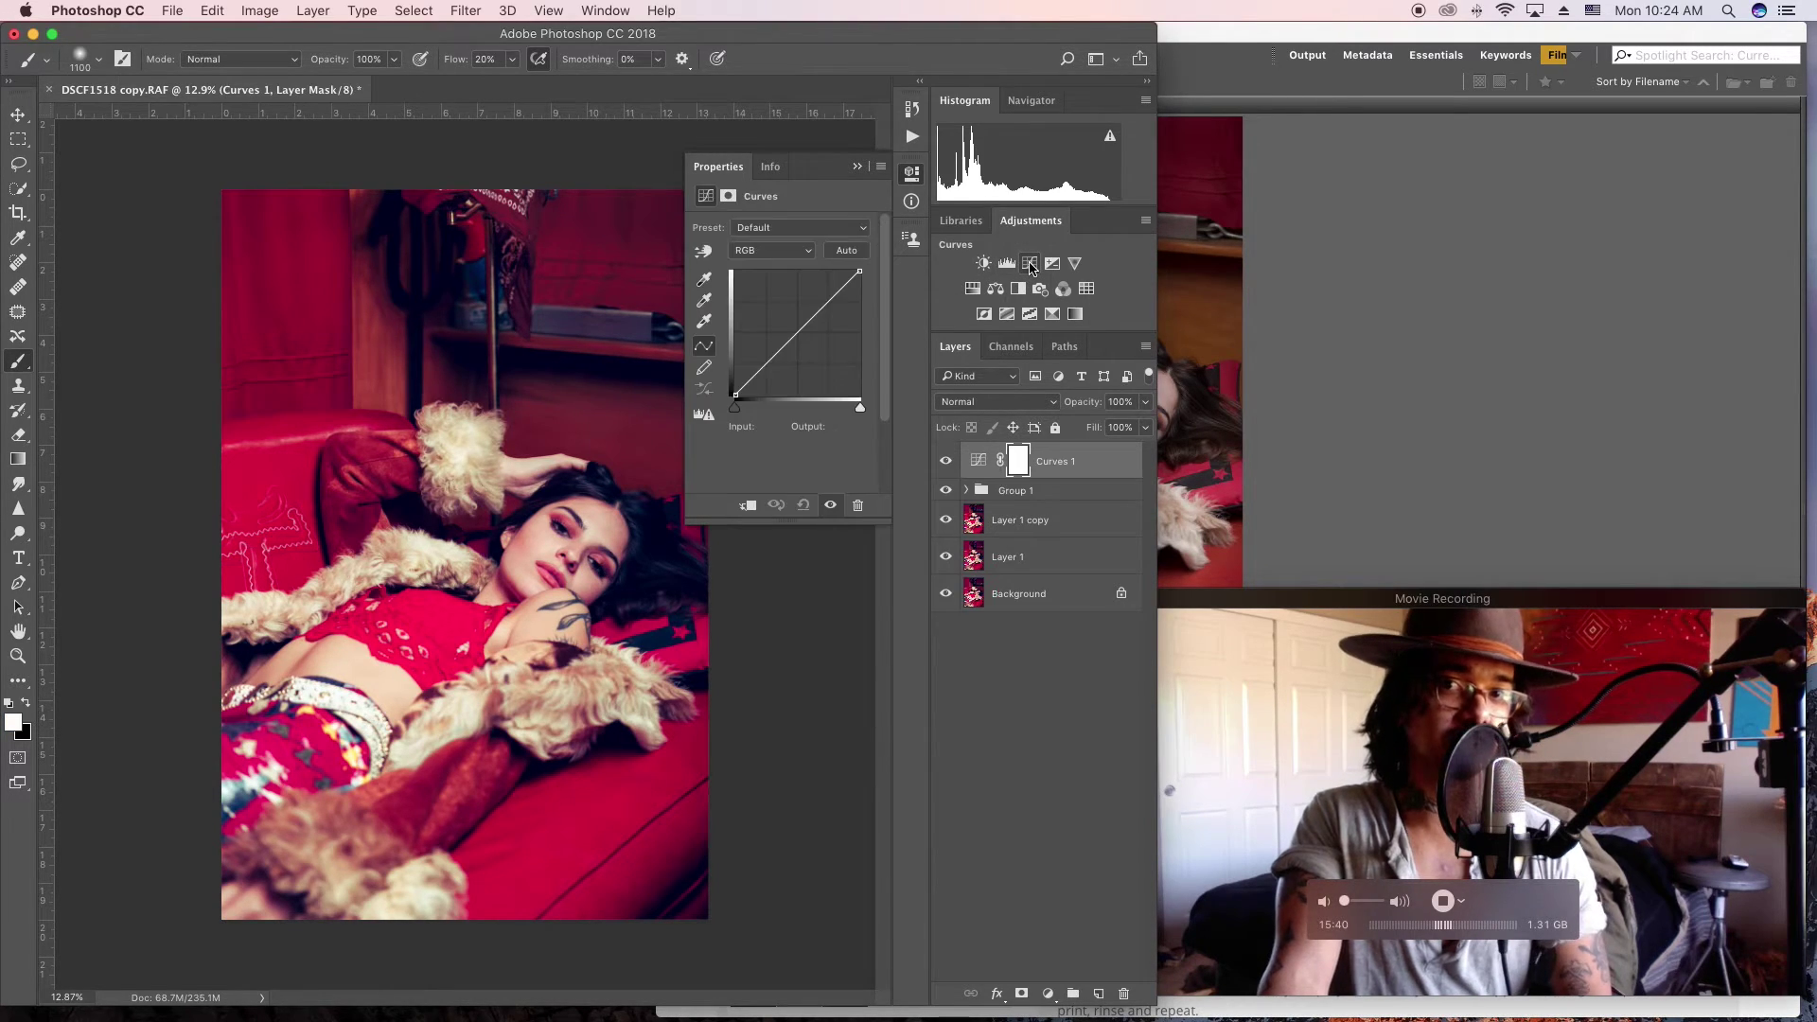
click(791, 251)
click(774, 300)
click(757, 367)
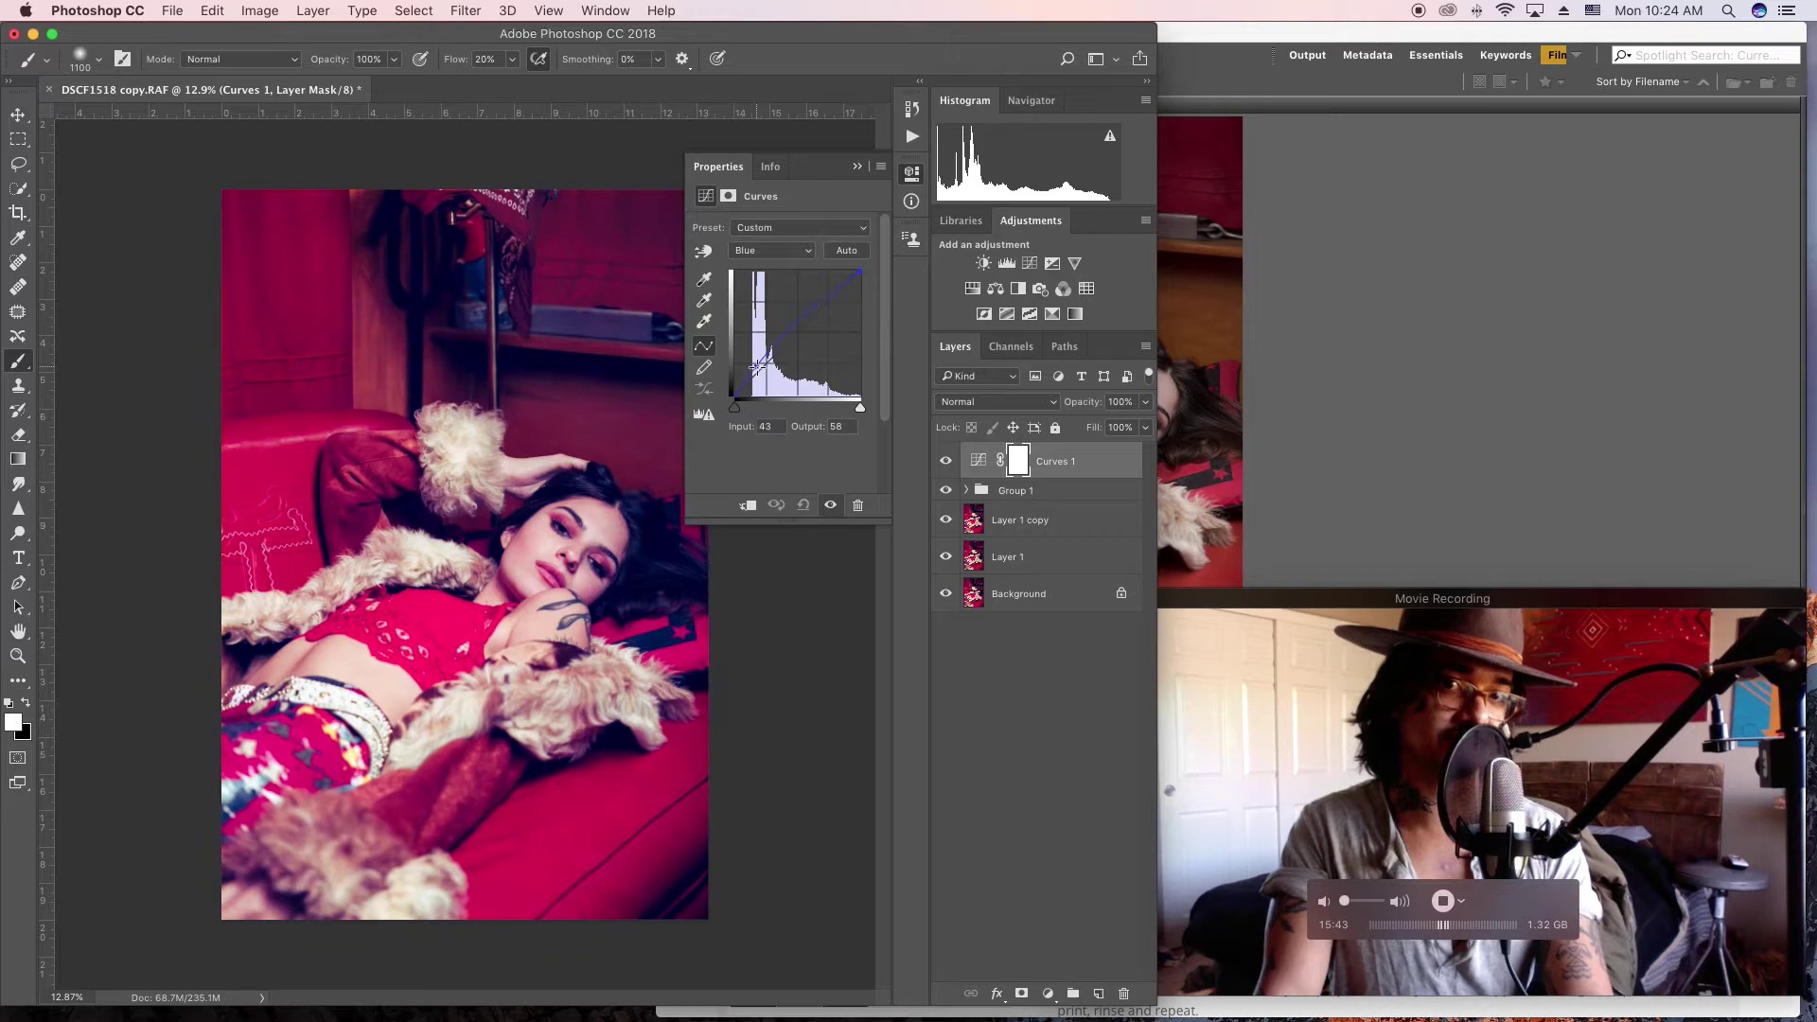
drag(757, 367, 755, 371)
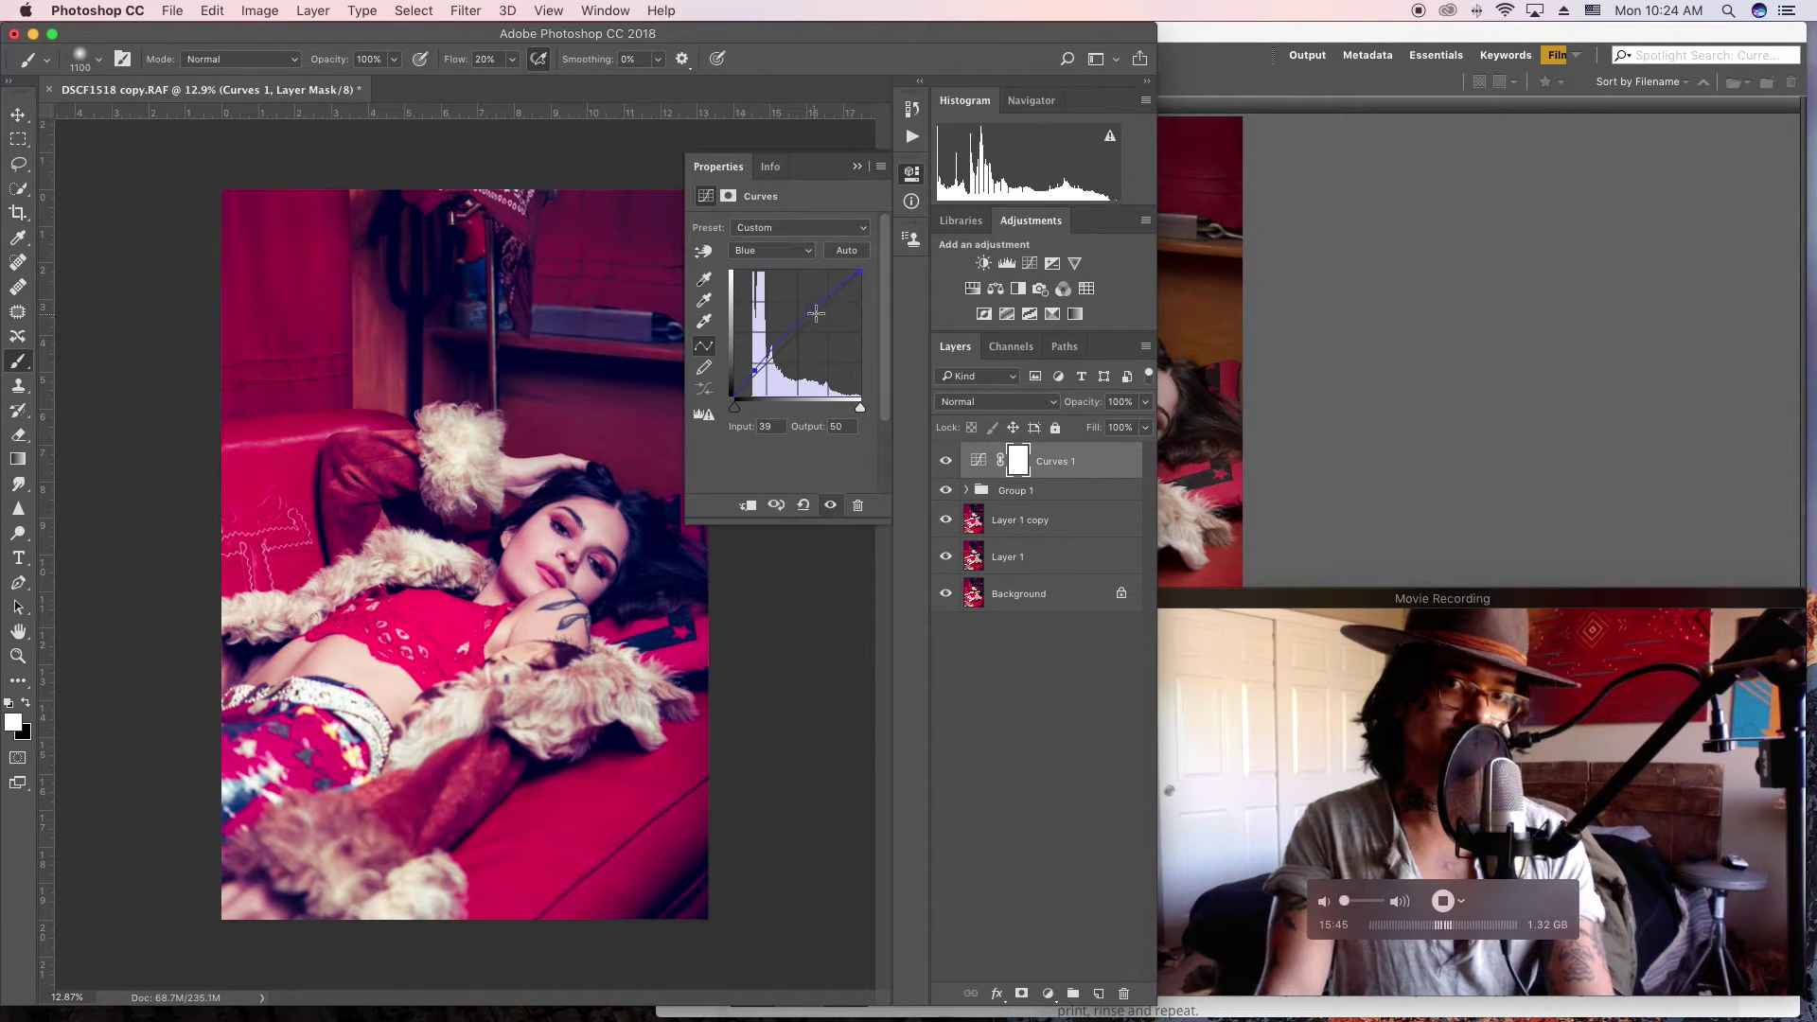
drag(815, 314, 819, 314)
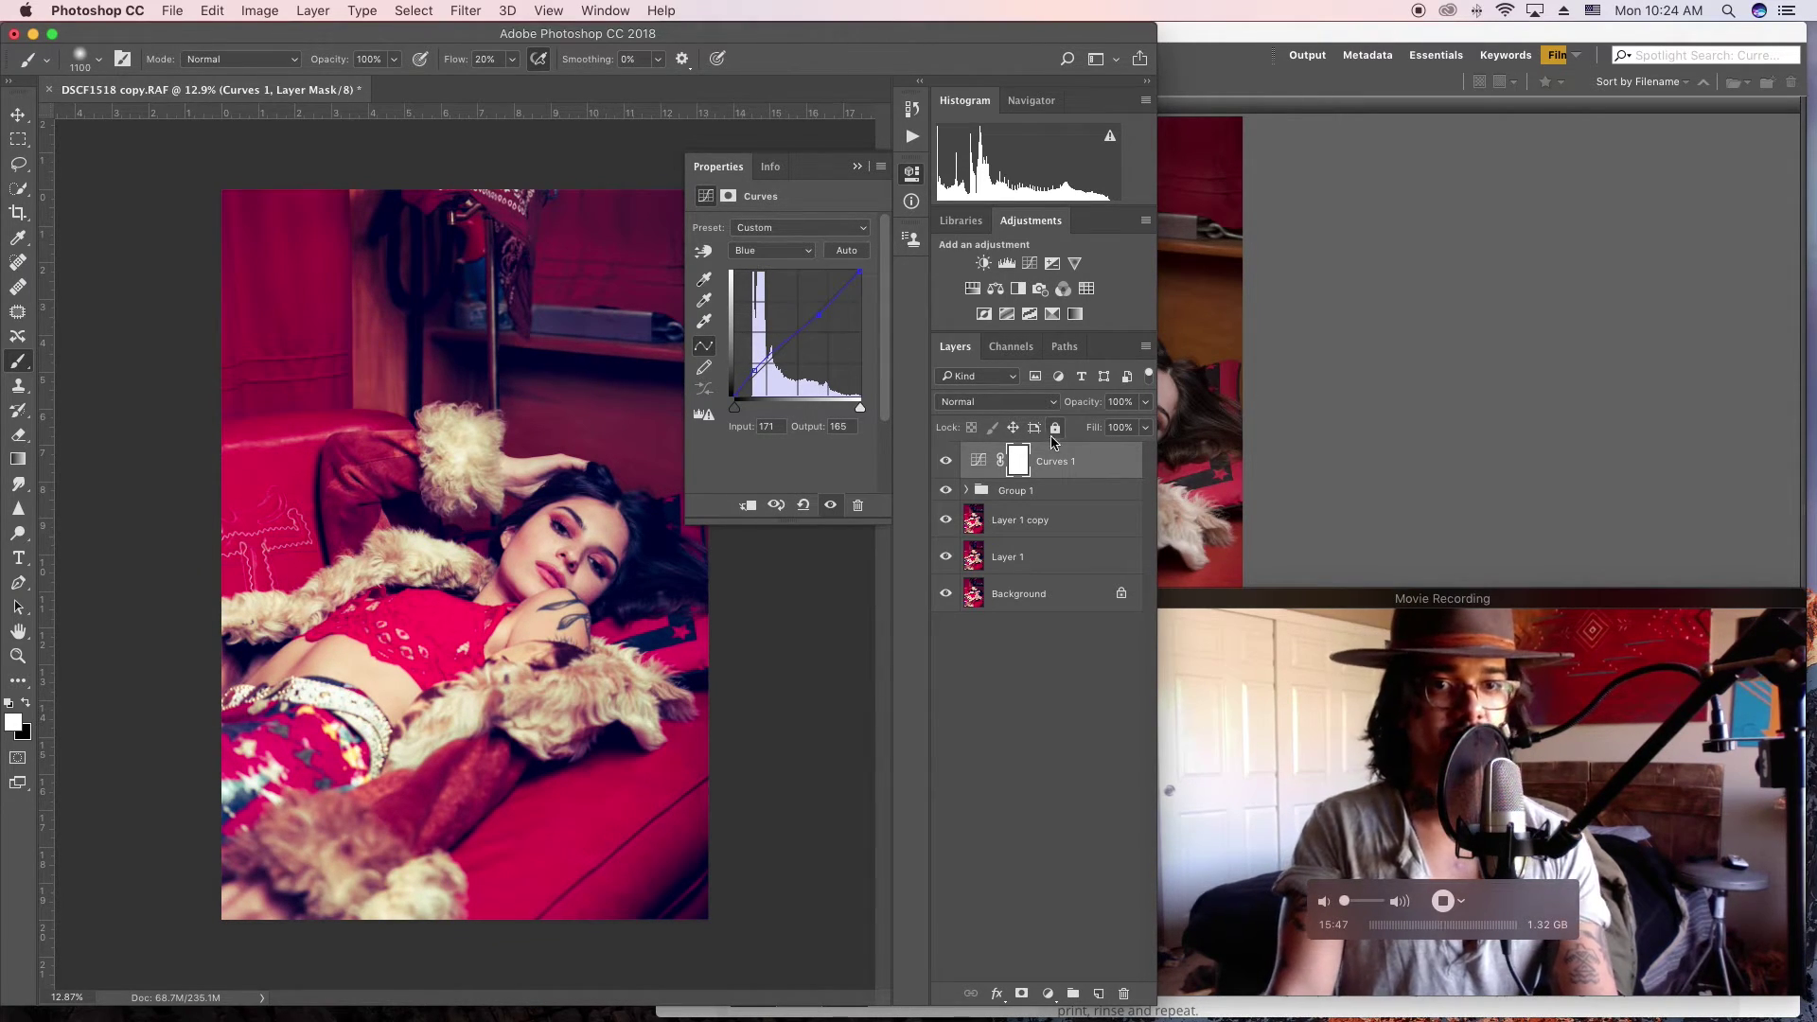
Step: Lower the Curves 1 layer opacity to 66%
drag(1081, 401, 115, 497)
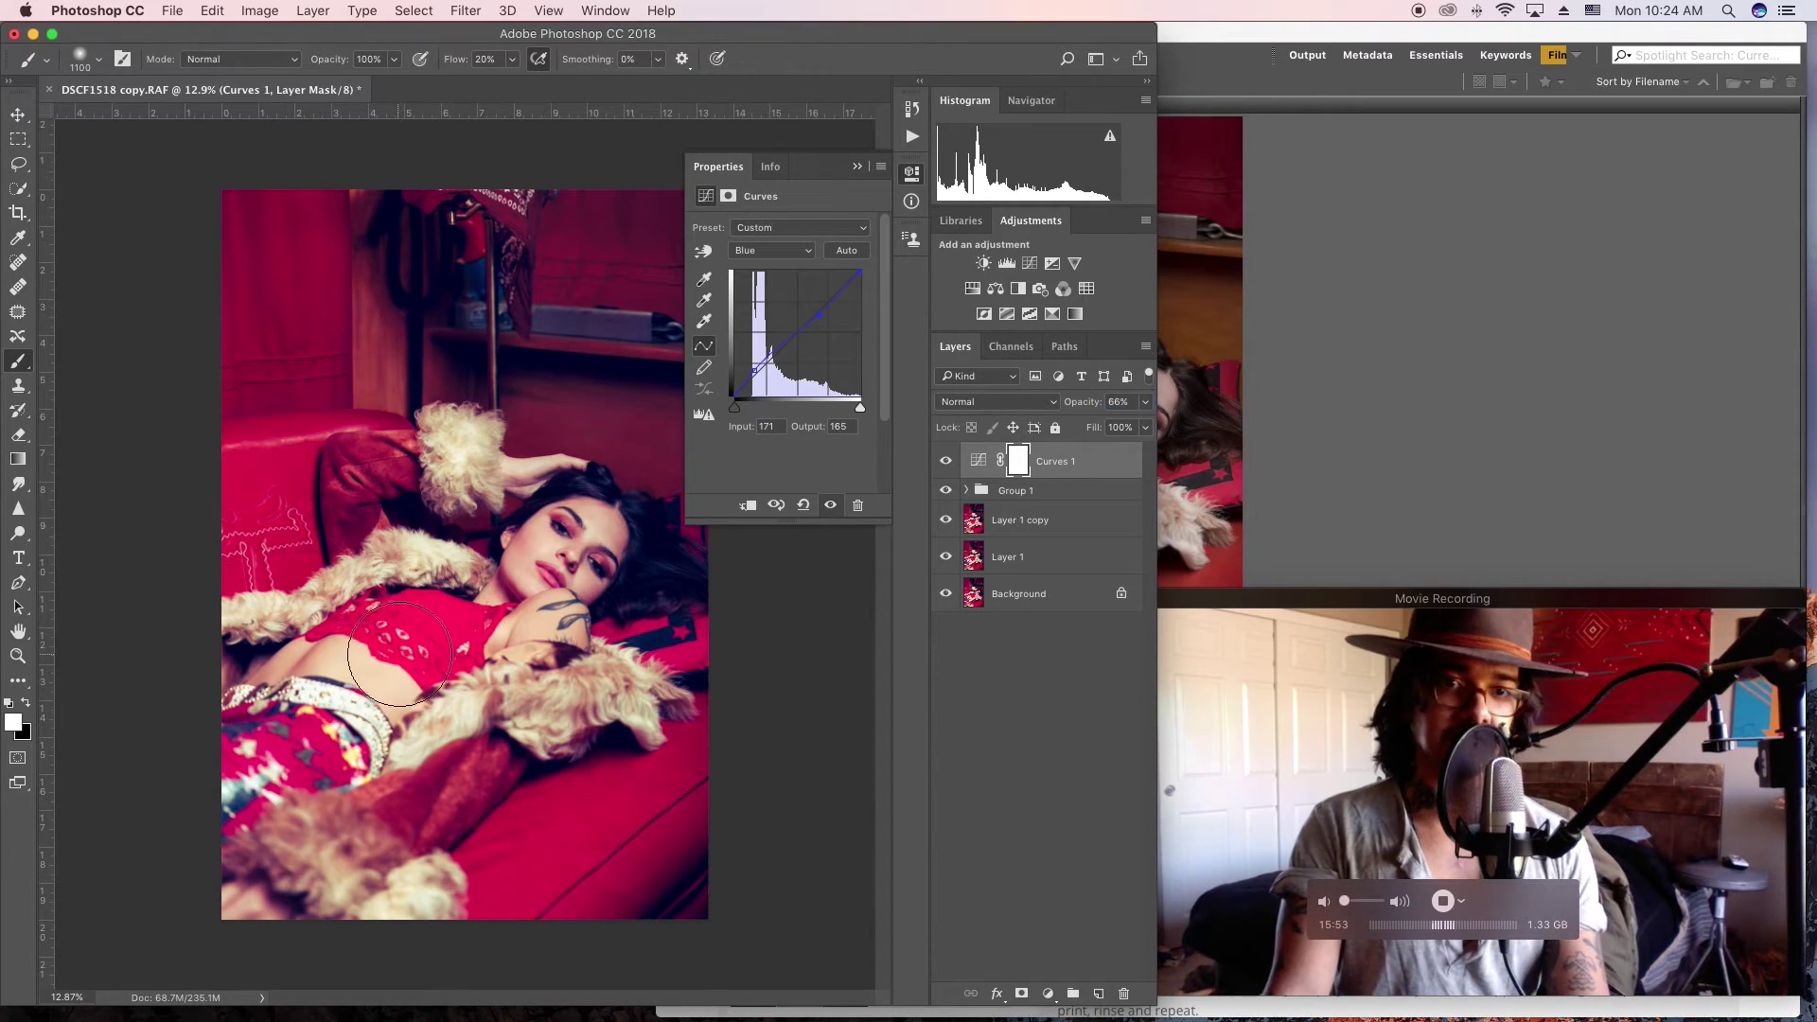
scroll(556, 582, up, 5)
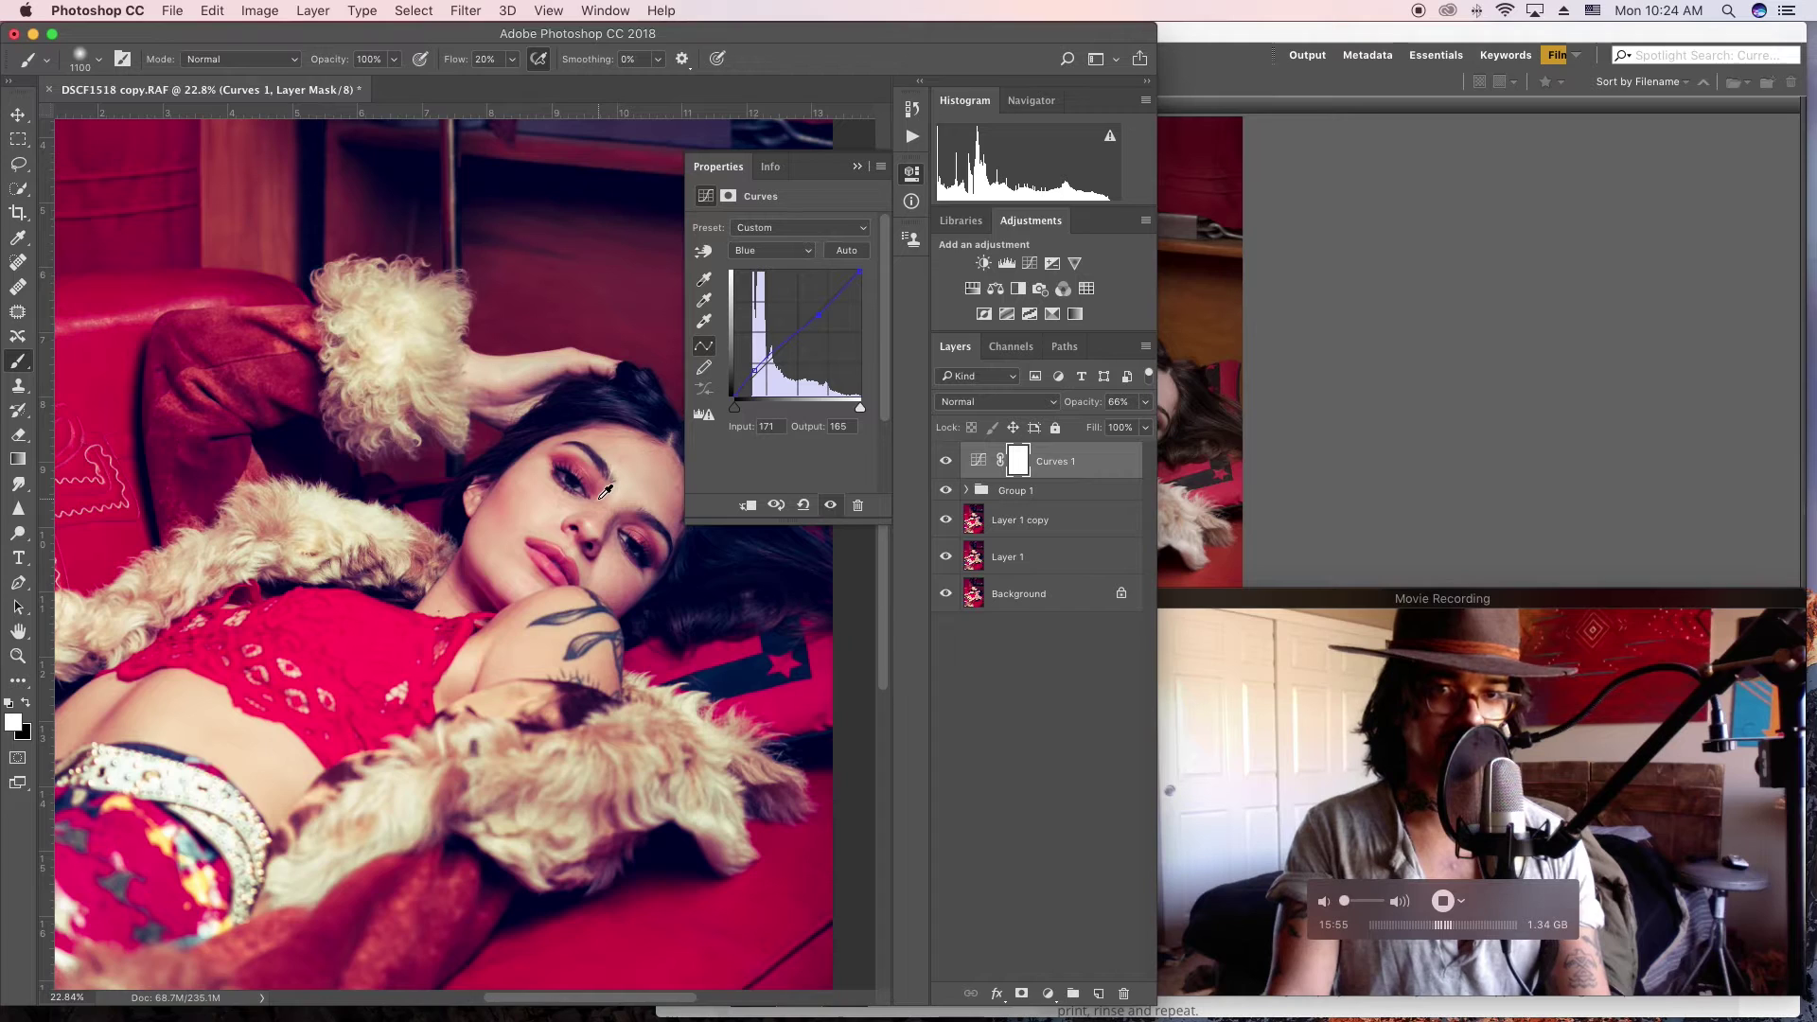
scroll(601, 507, up, 1)
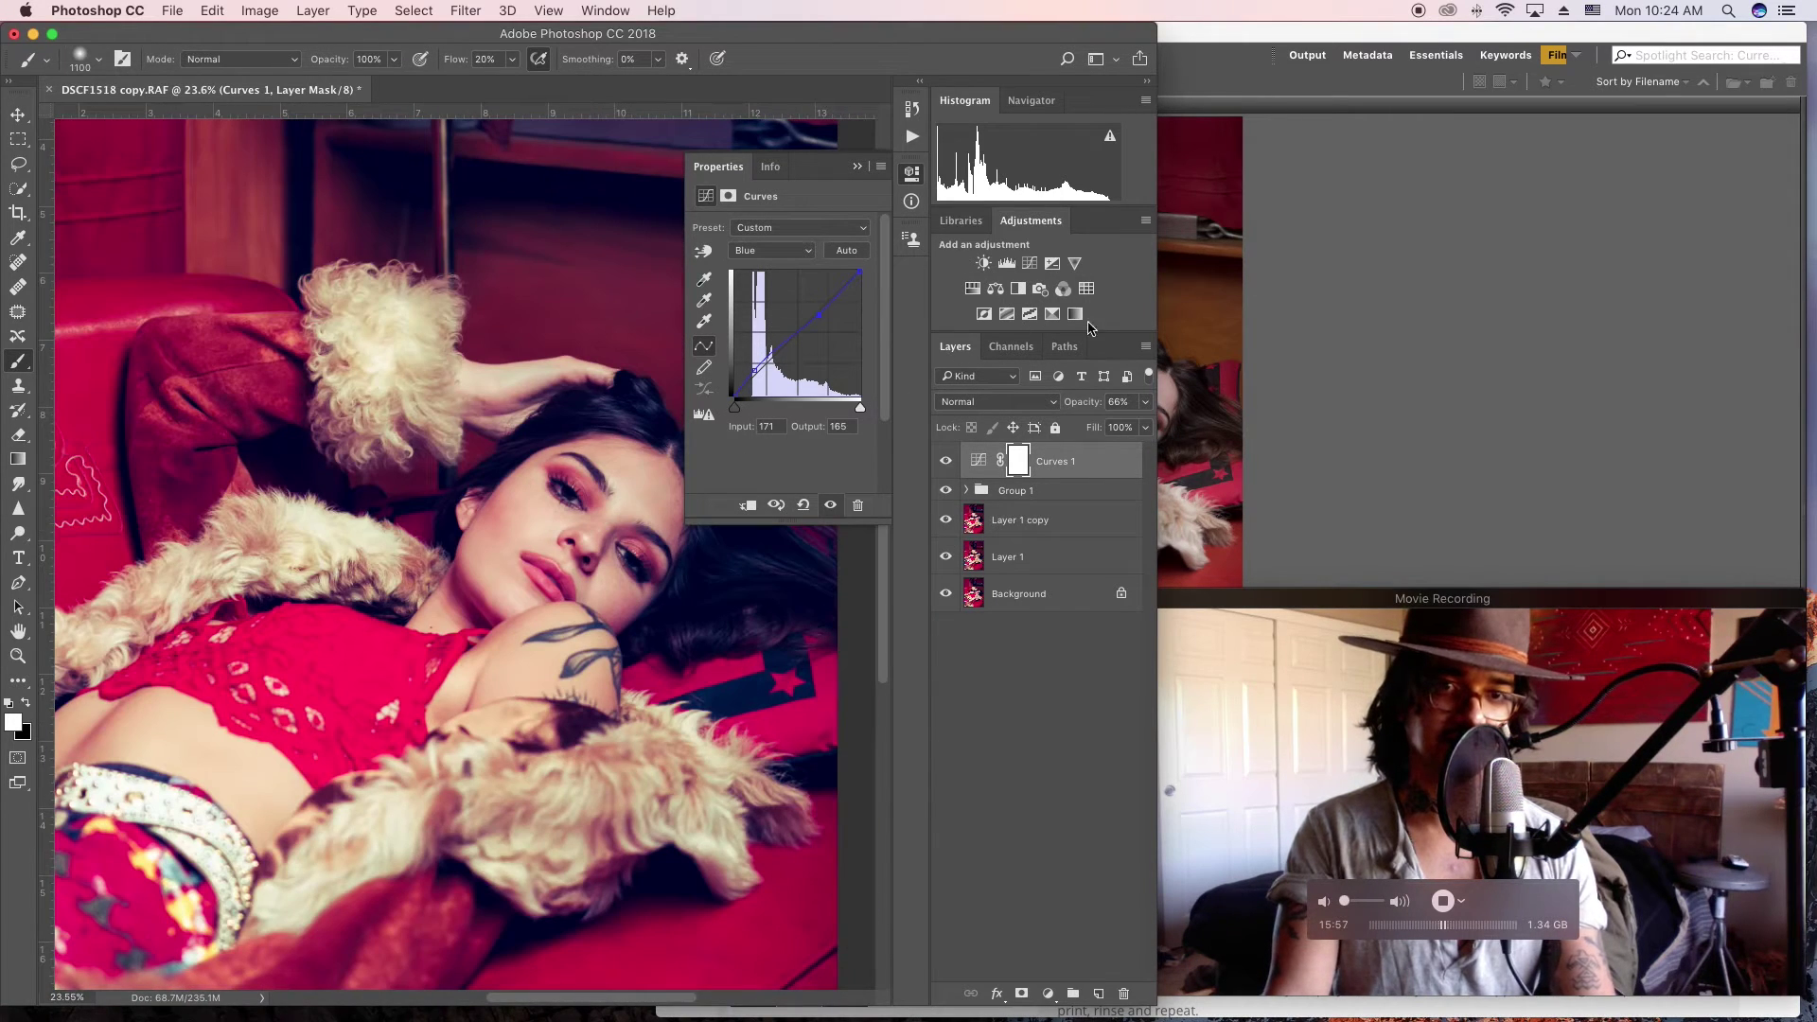
Step: Add a Selective Color layer reducing Yellows Black to −73
click(1075, 314)
click(784, 253)
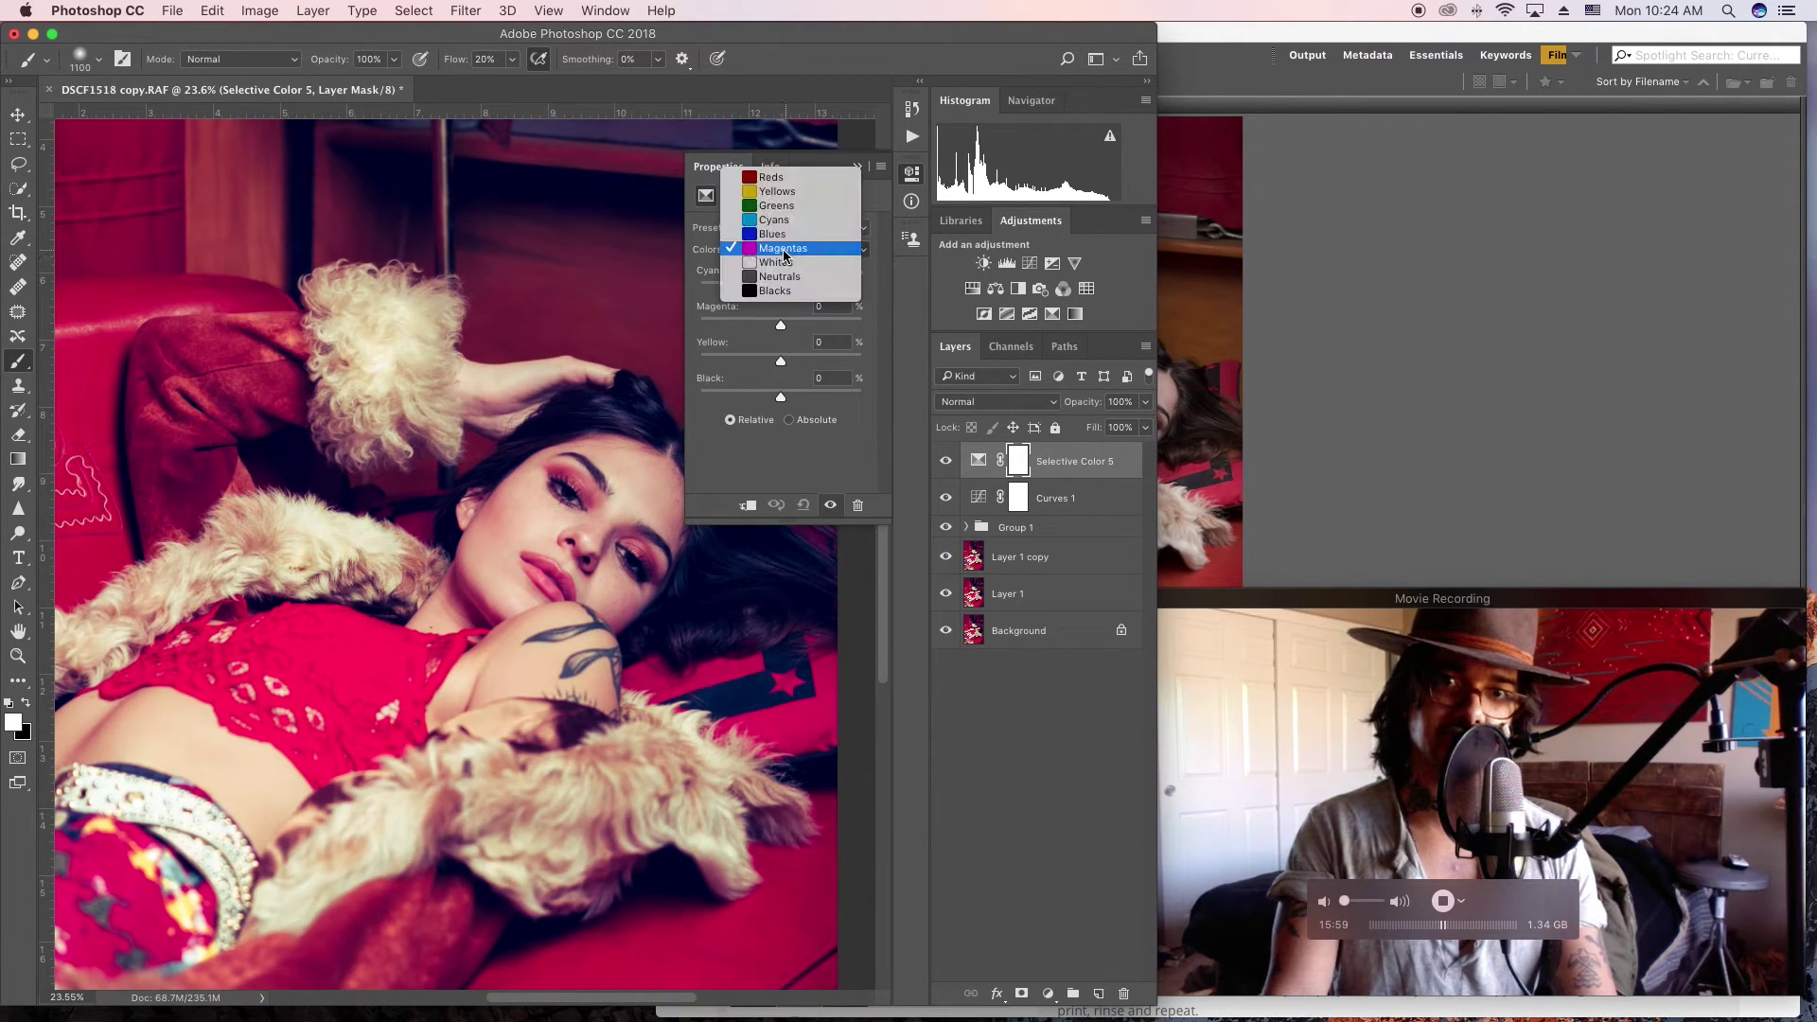
click(786, 192)
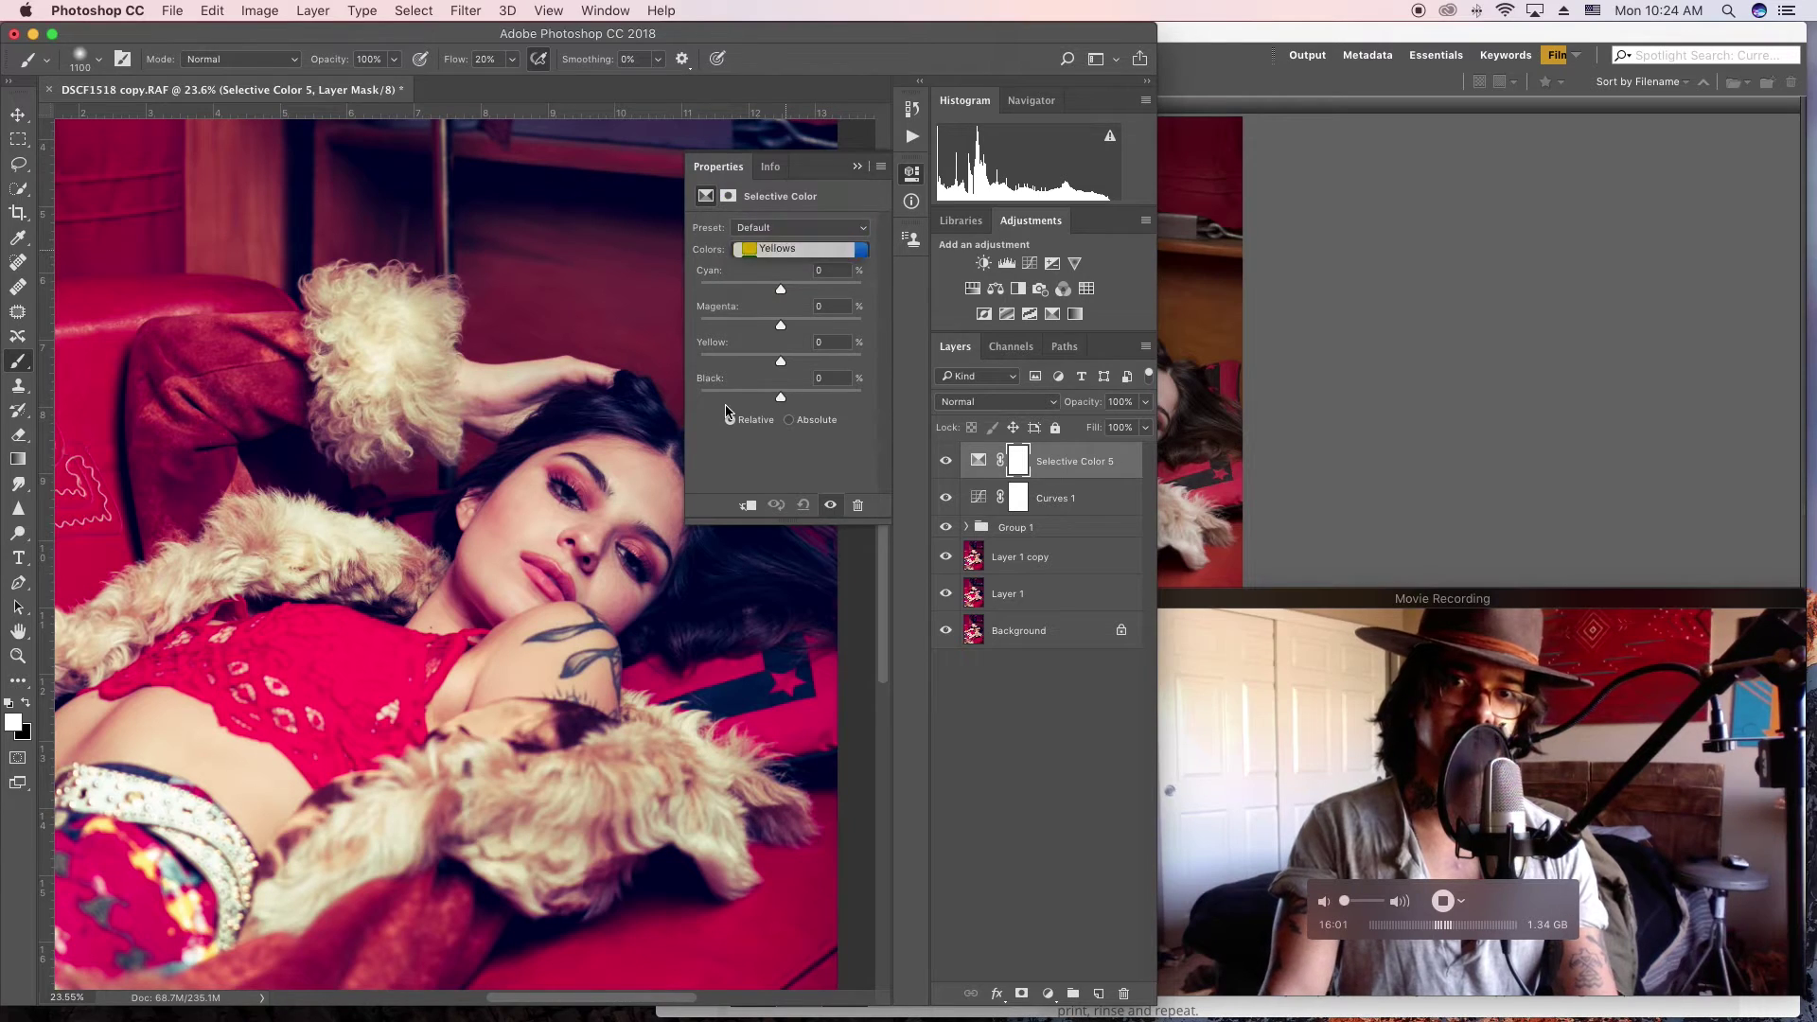
drag(780, 396, 721, 398)
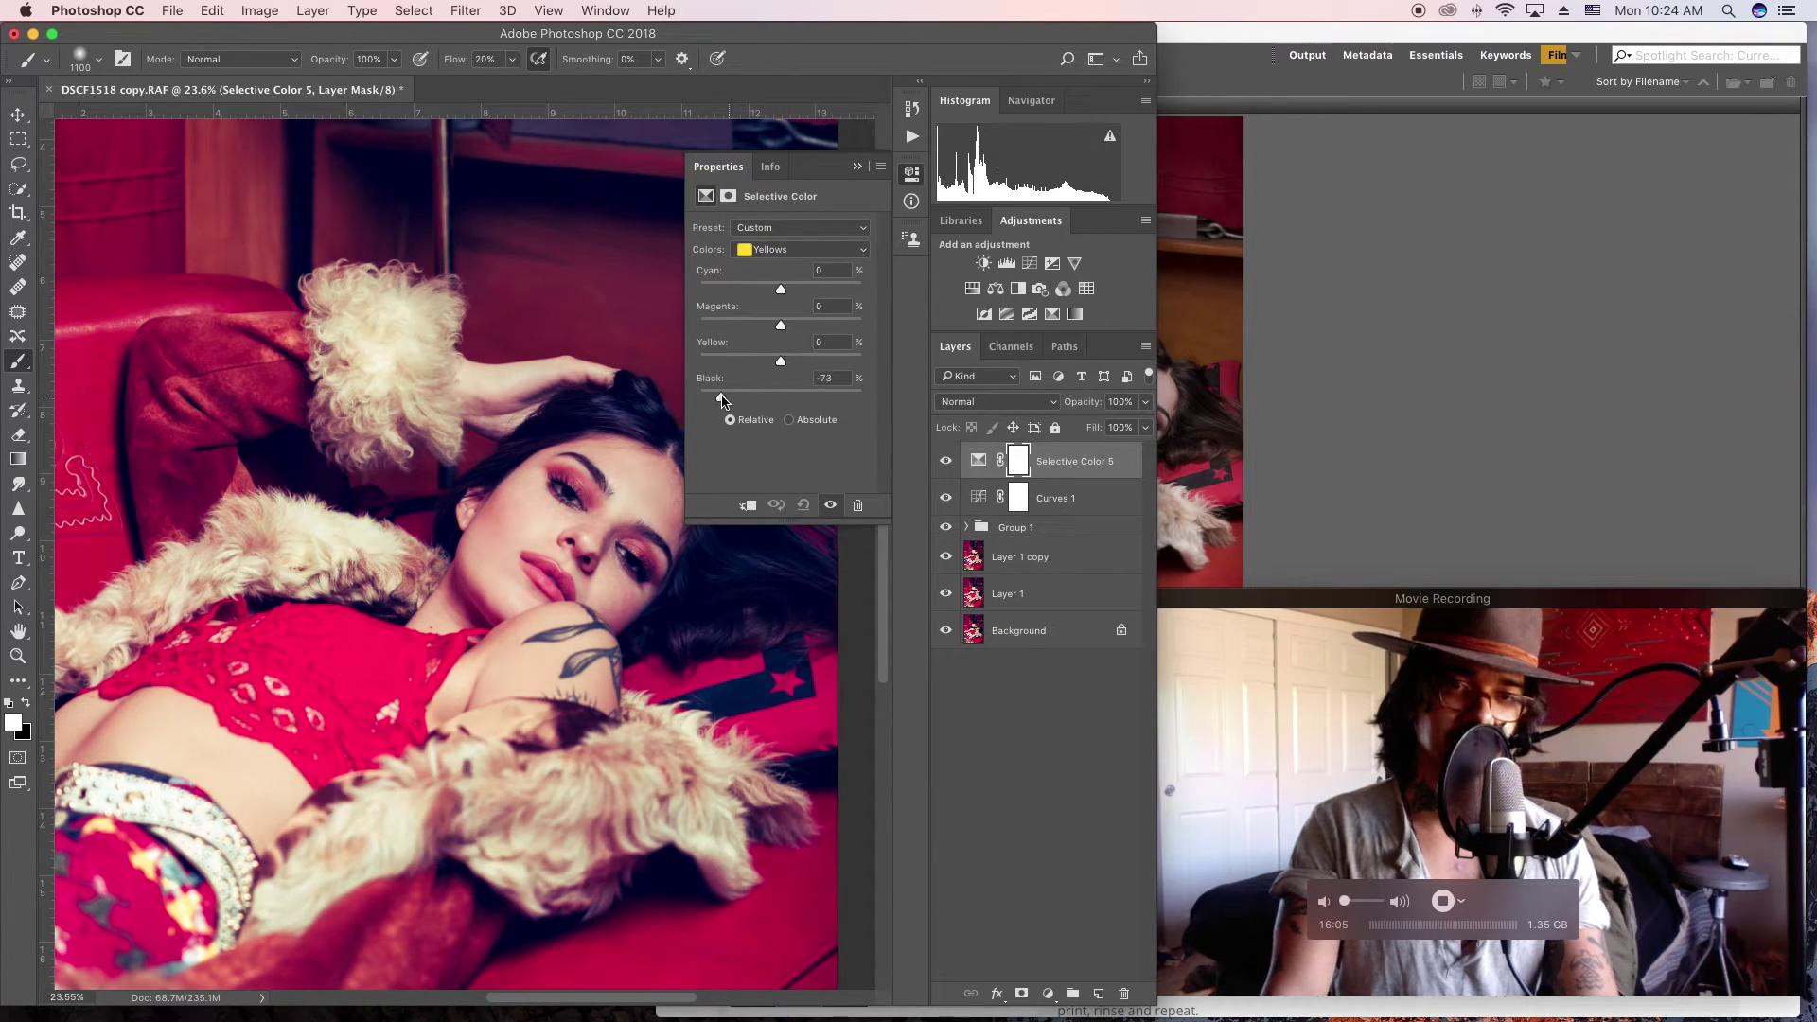
scroll(445, 502, down, 3)
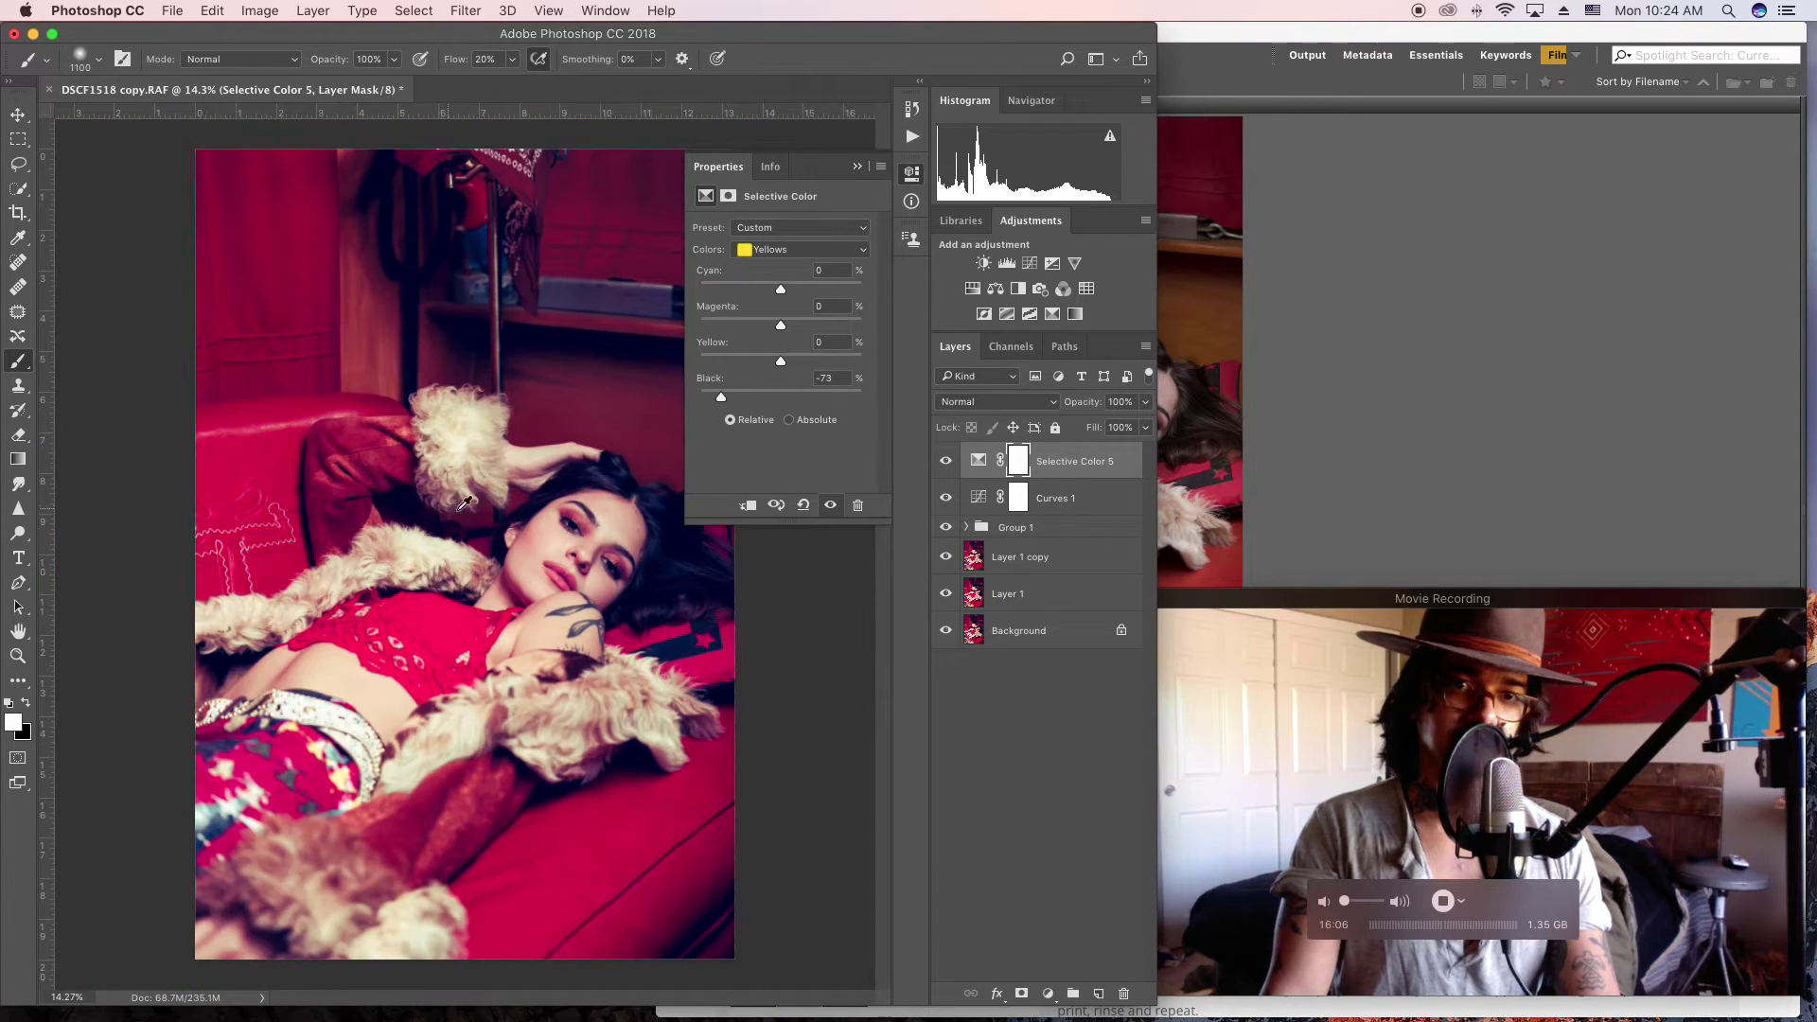
click(946, 462)
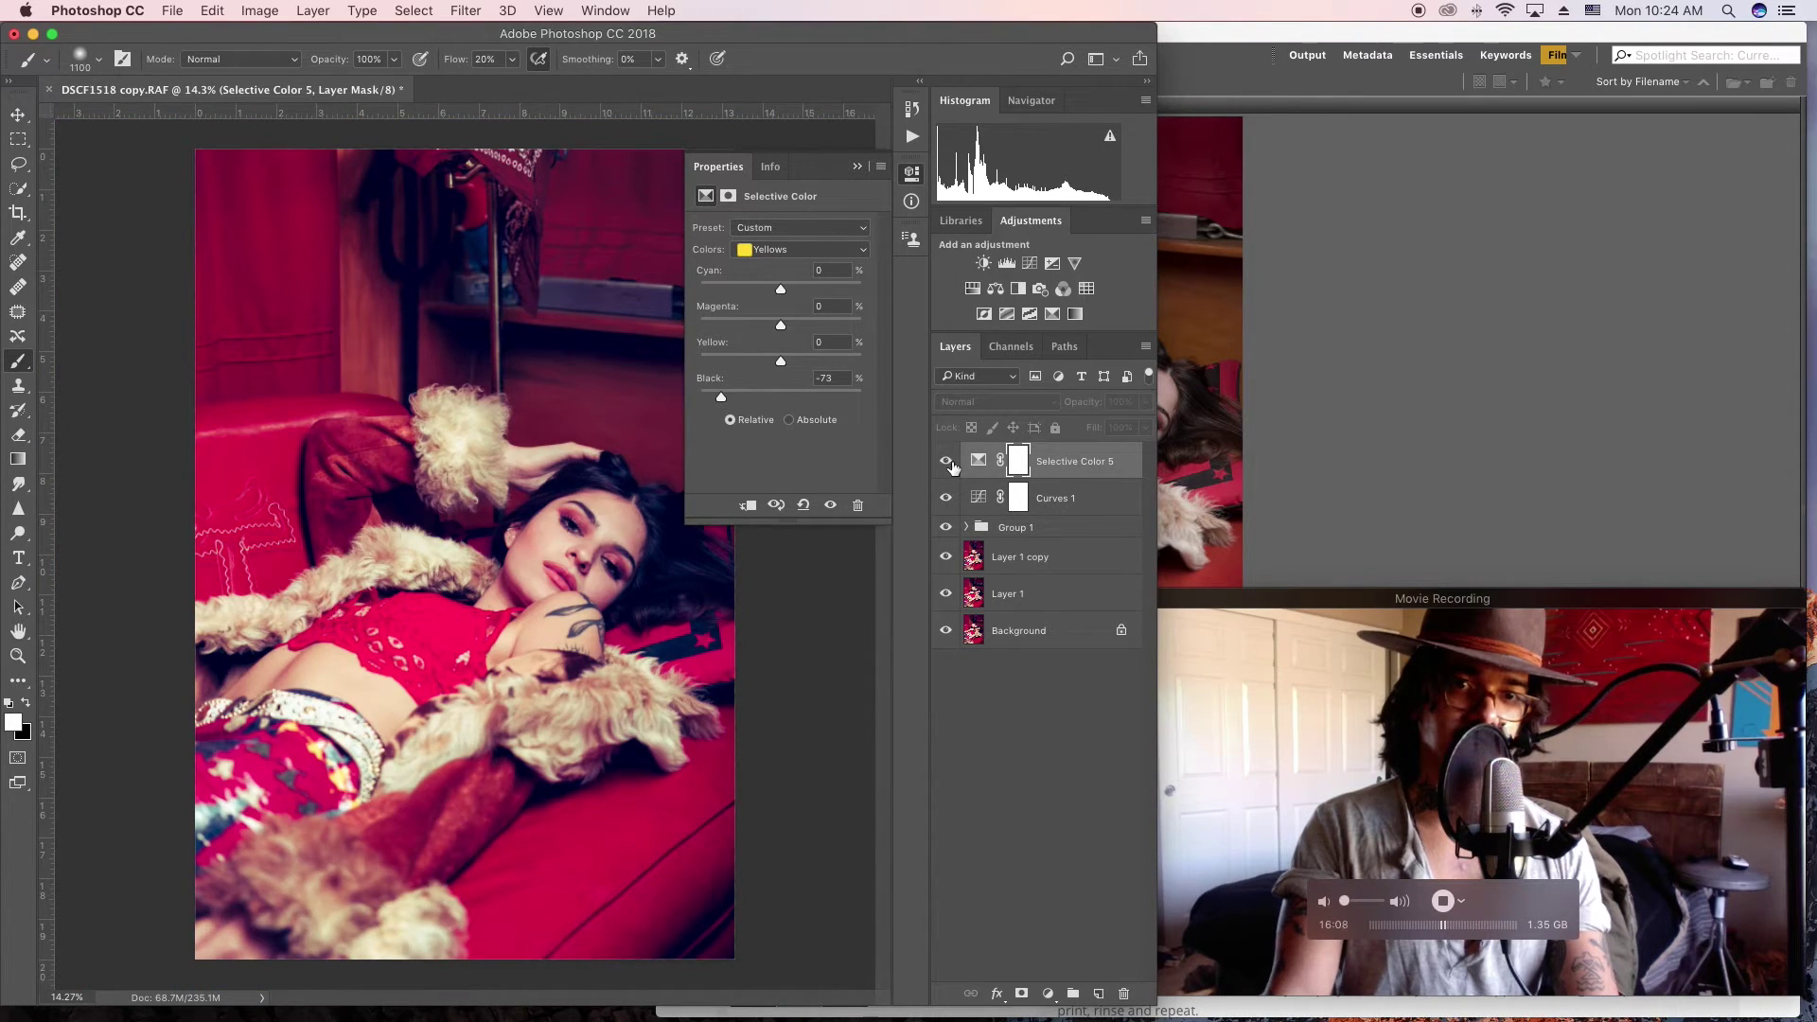
Step: Add Curves 2 with the black point lifted to 12 at 50% opacity, and select it with Curves 1
click(1031, 265)
drag(762, 368, 763, 372)
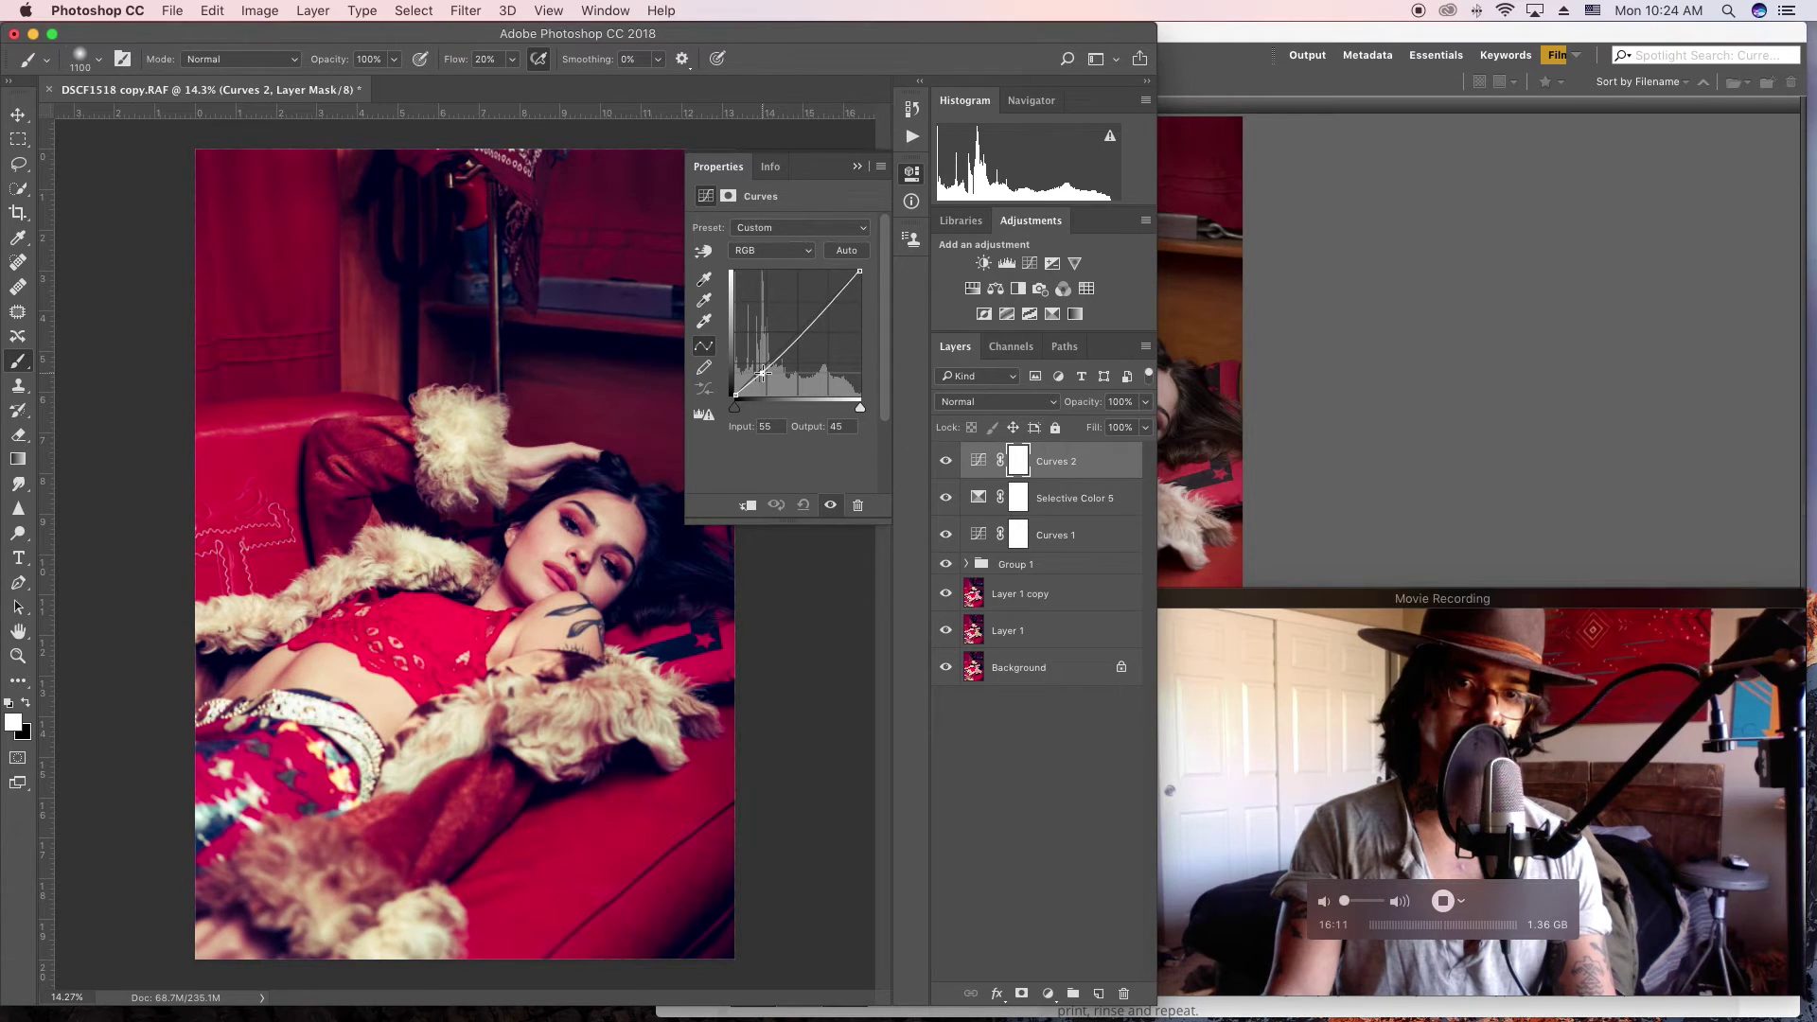
click(802, 331)
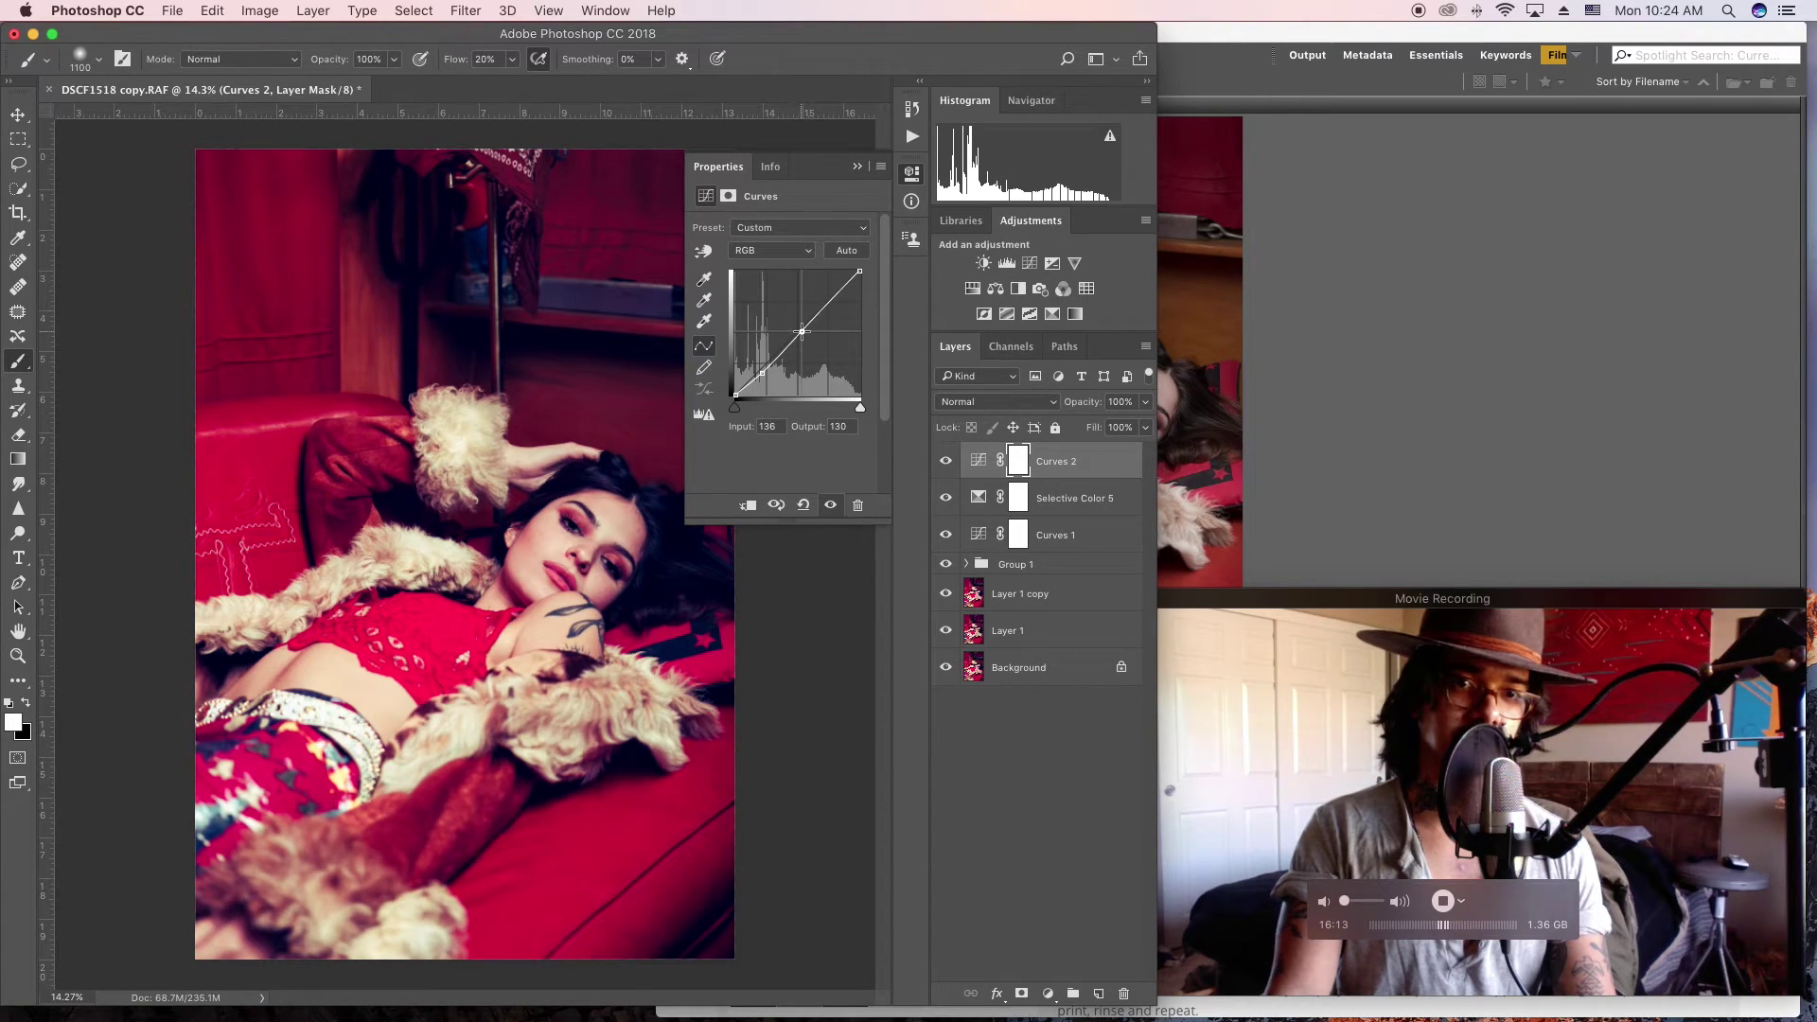
drag(736, 396, 734, 390)
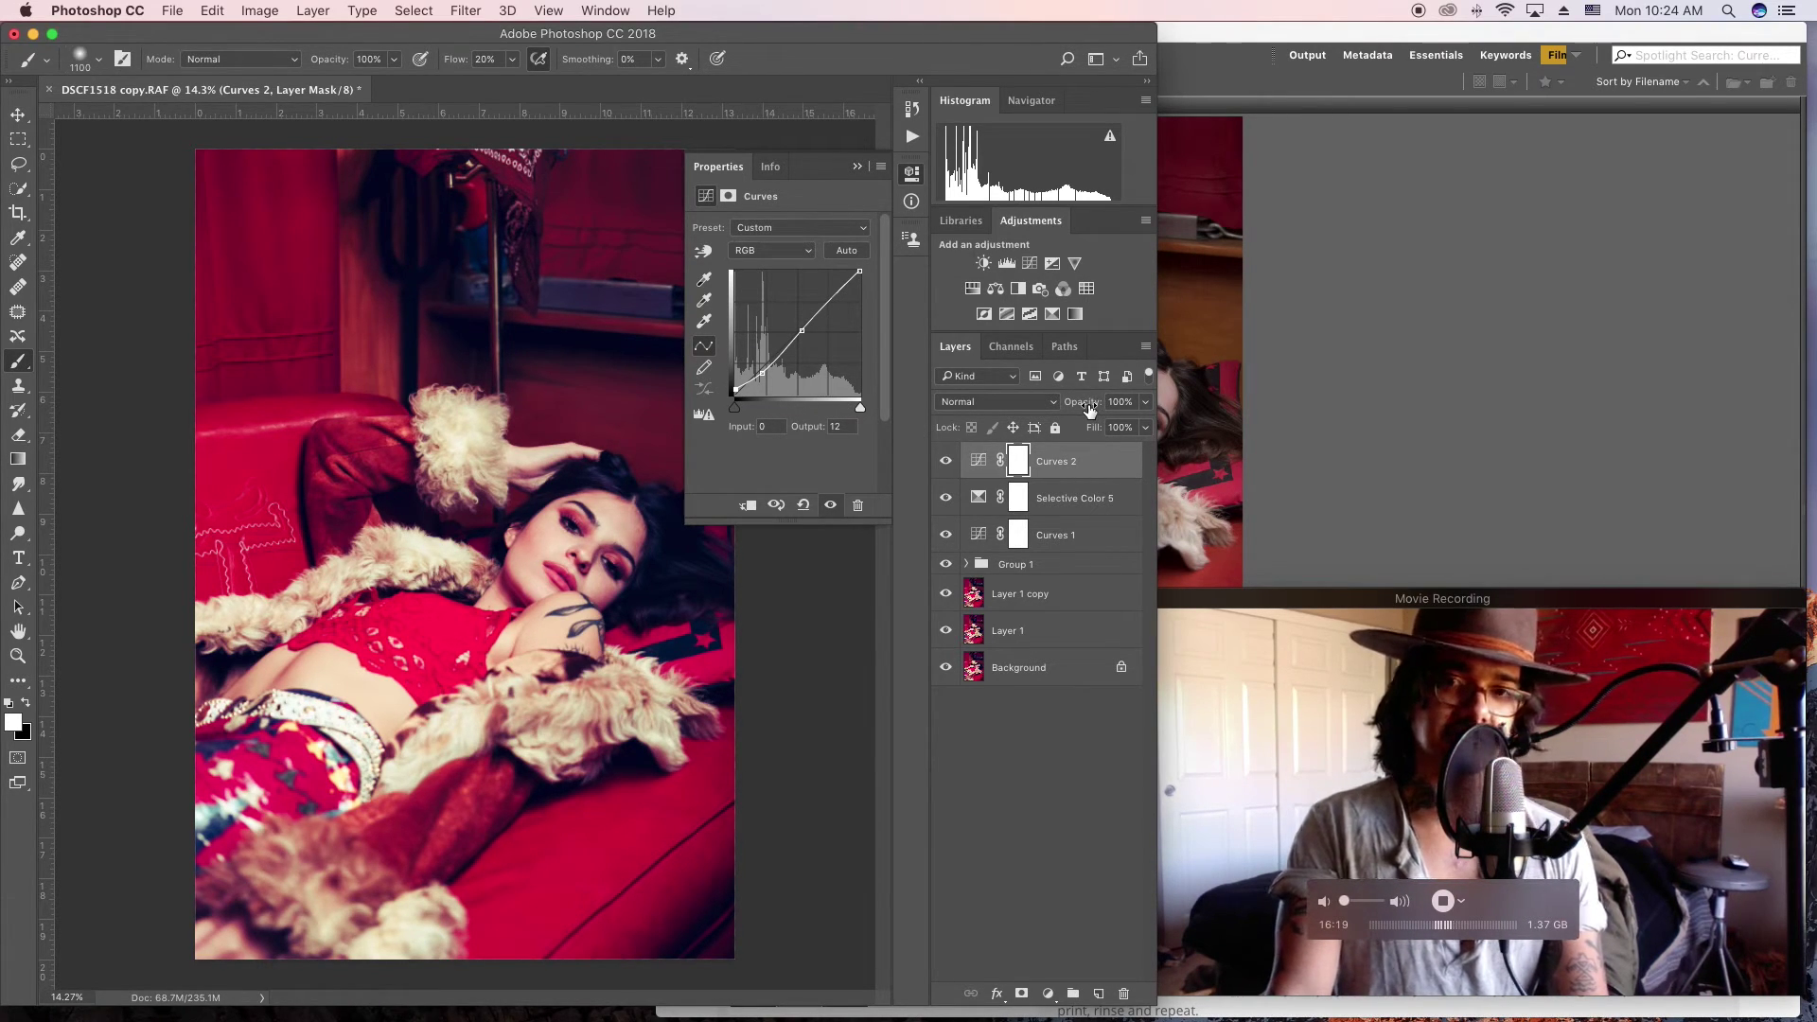
drag(1086, 407, 139, 475)
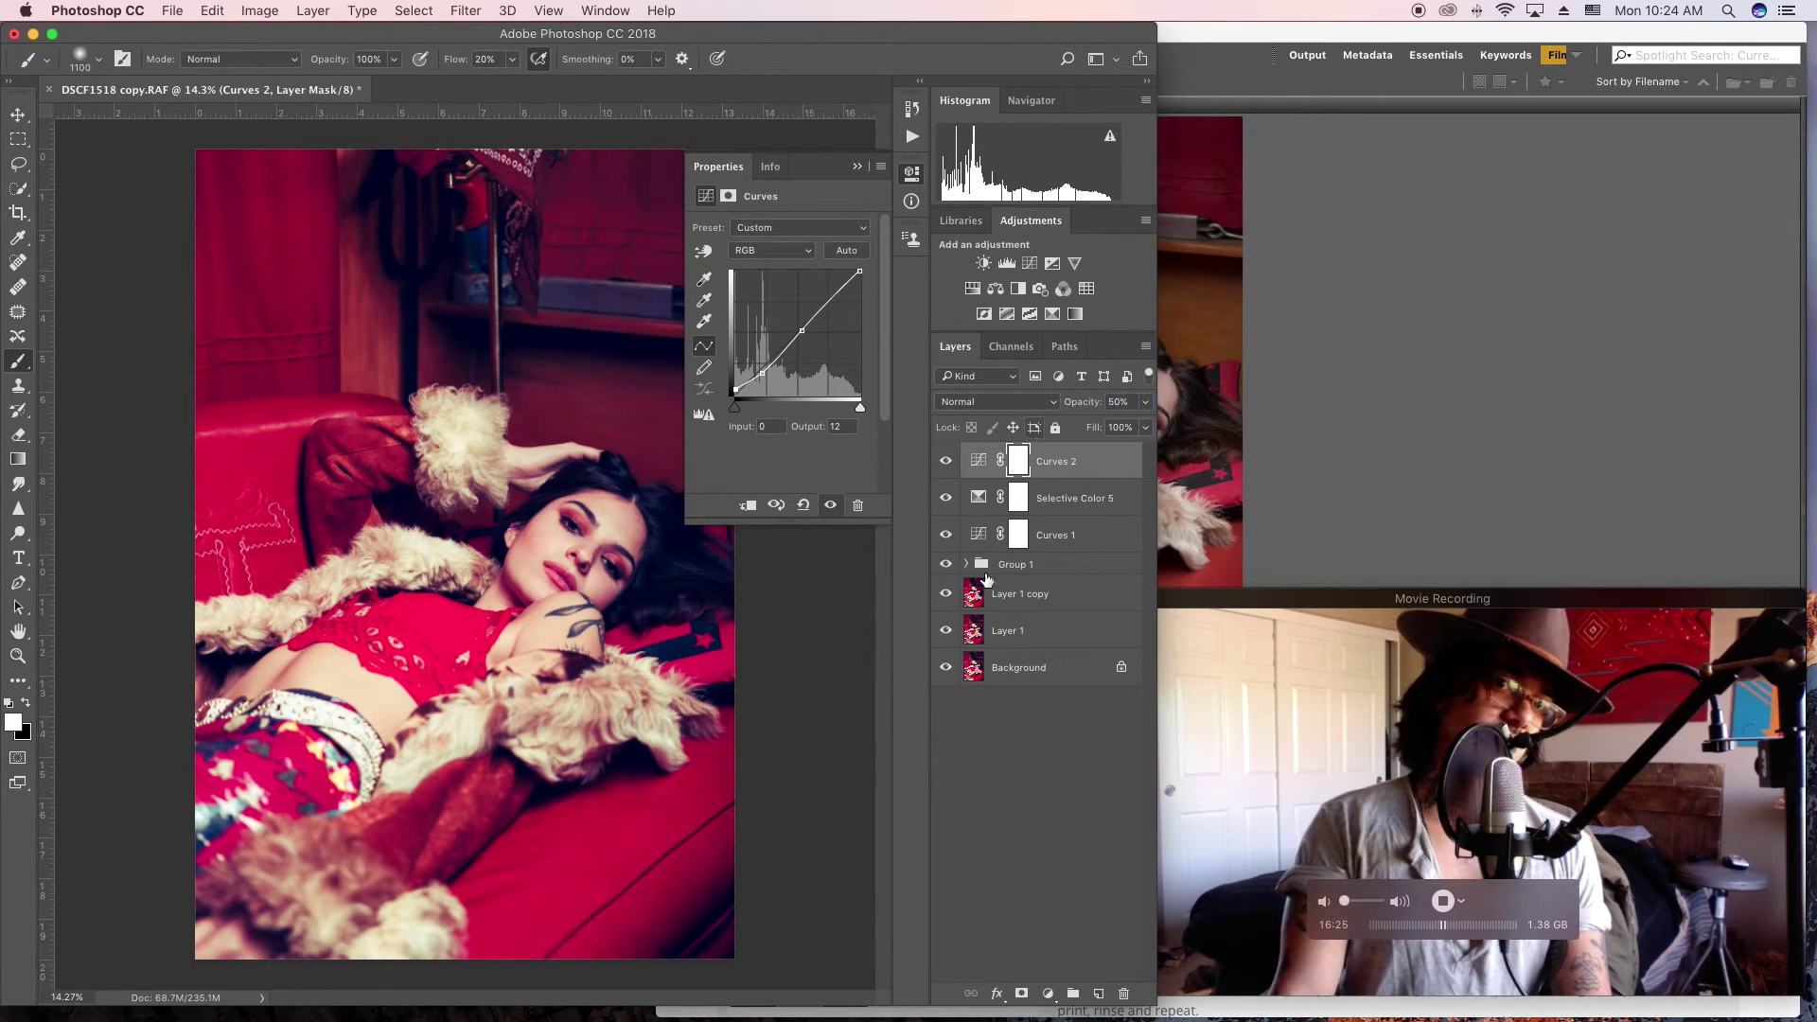
super+click(1065, 538)
Step: Group the selected adjustments as Group 2, then add Curves 3 with the Green white point at 232
key(super+g)
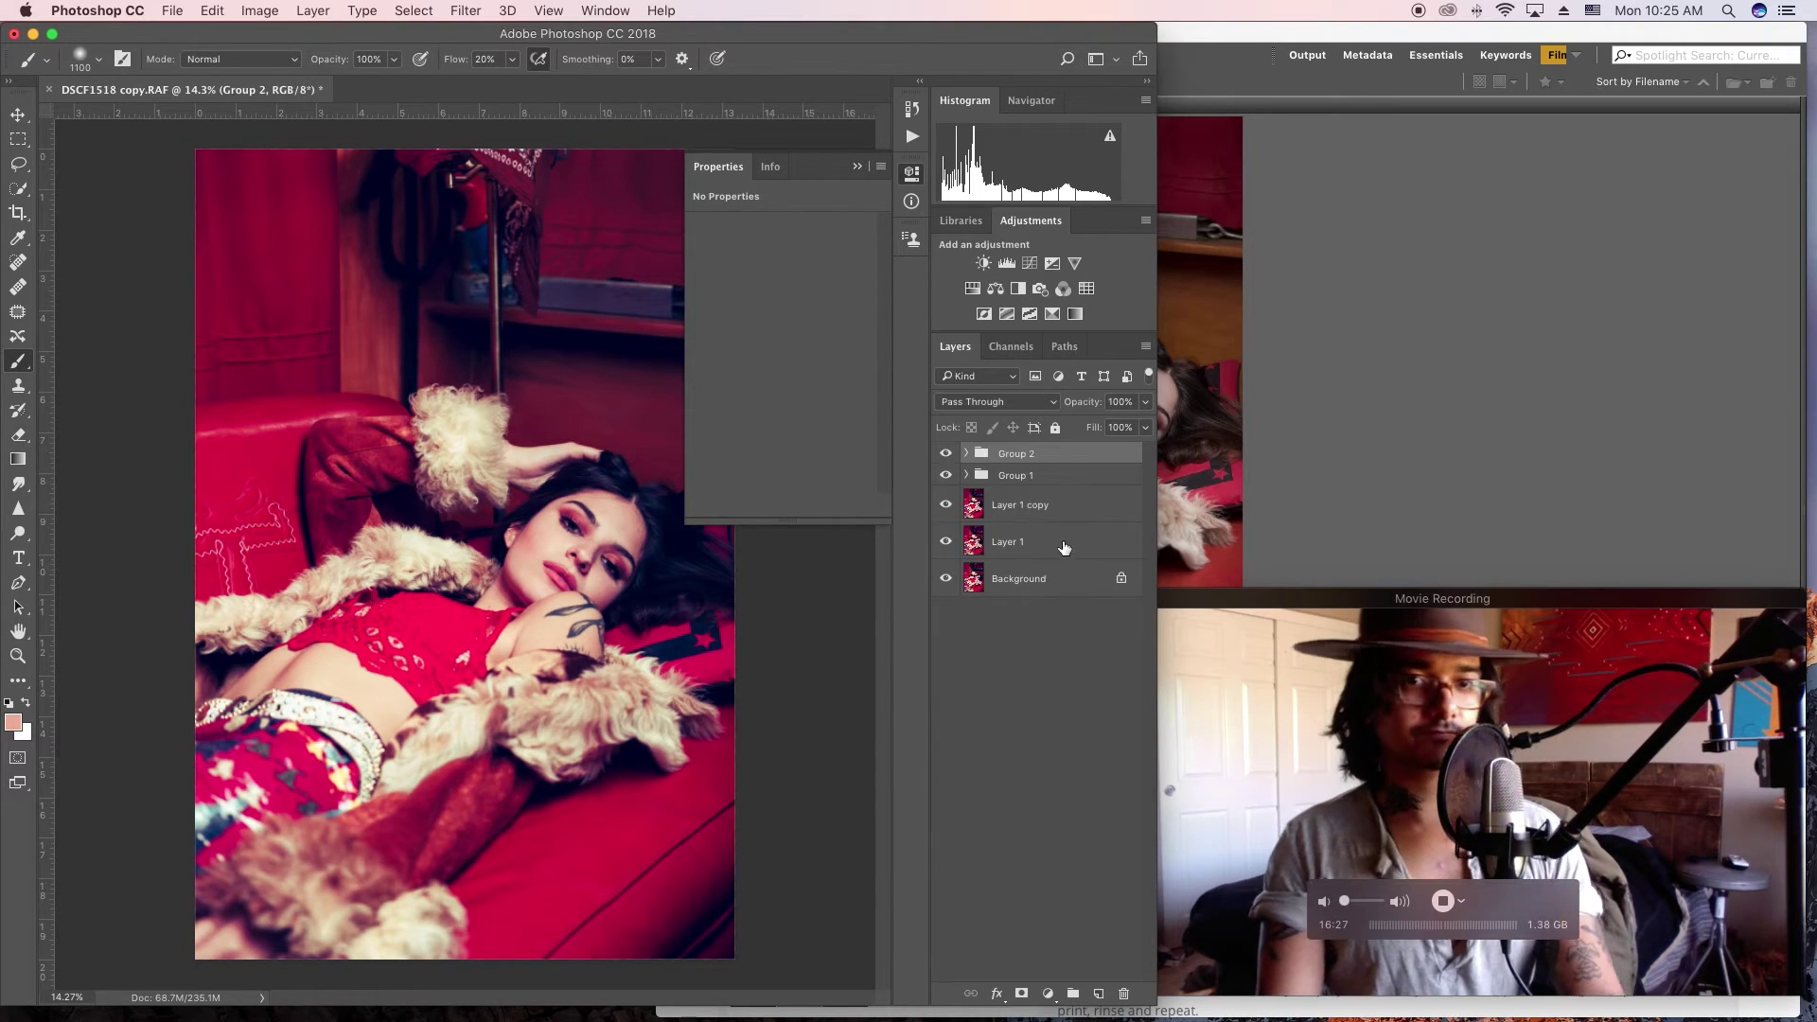
click(1029, 263)
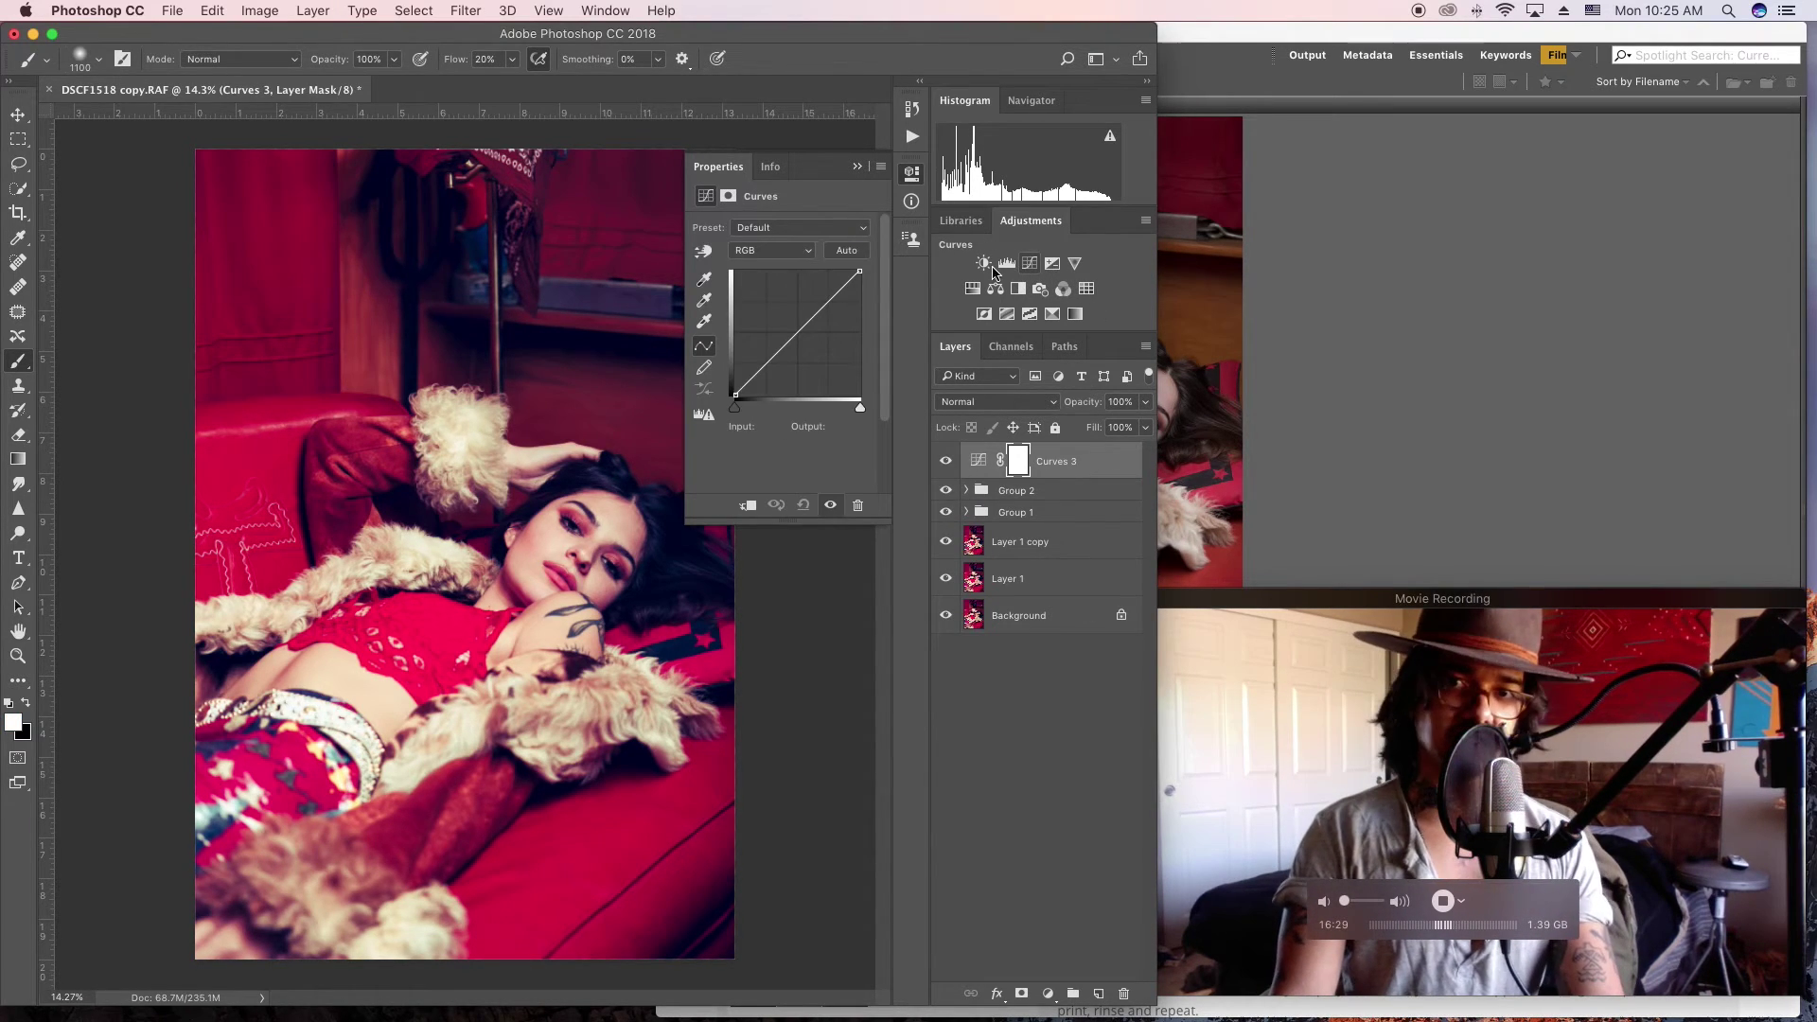
click(772, 250)
click(762, 283)
drag(864, 273, 849, 273)
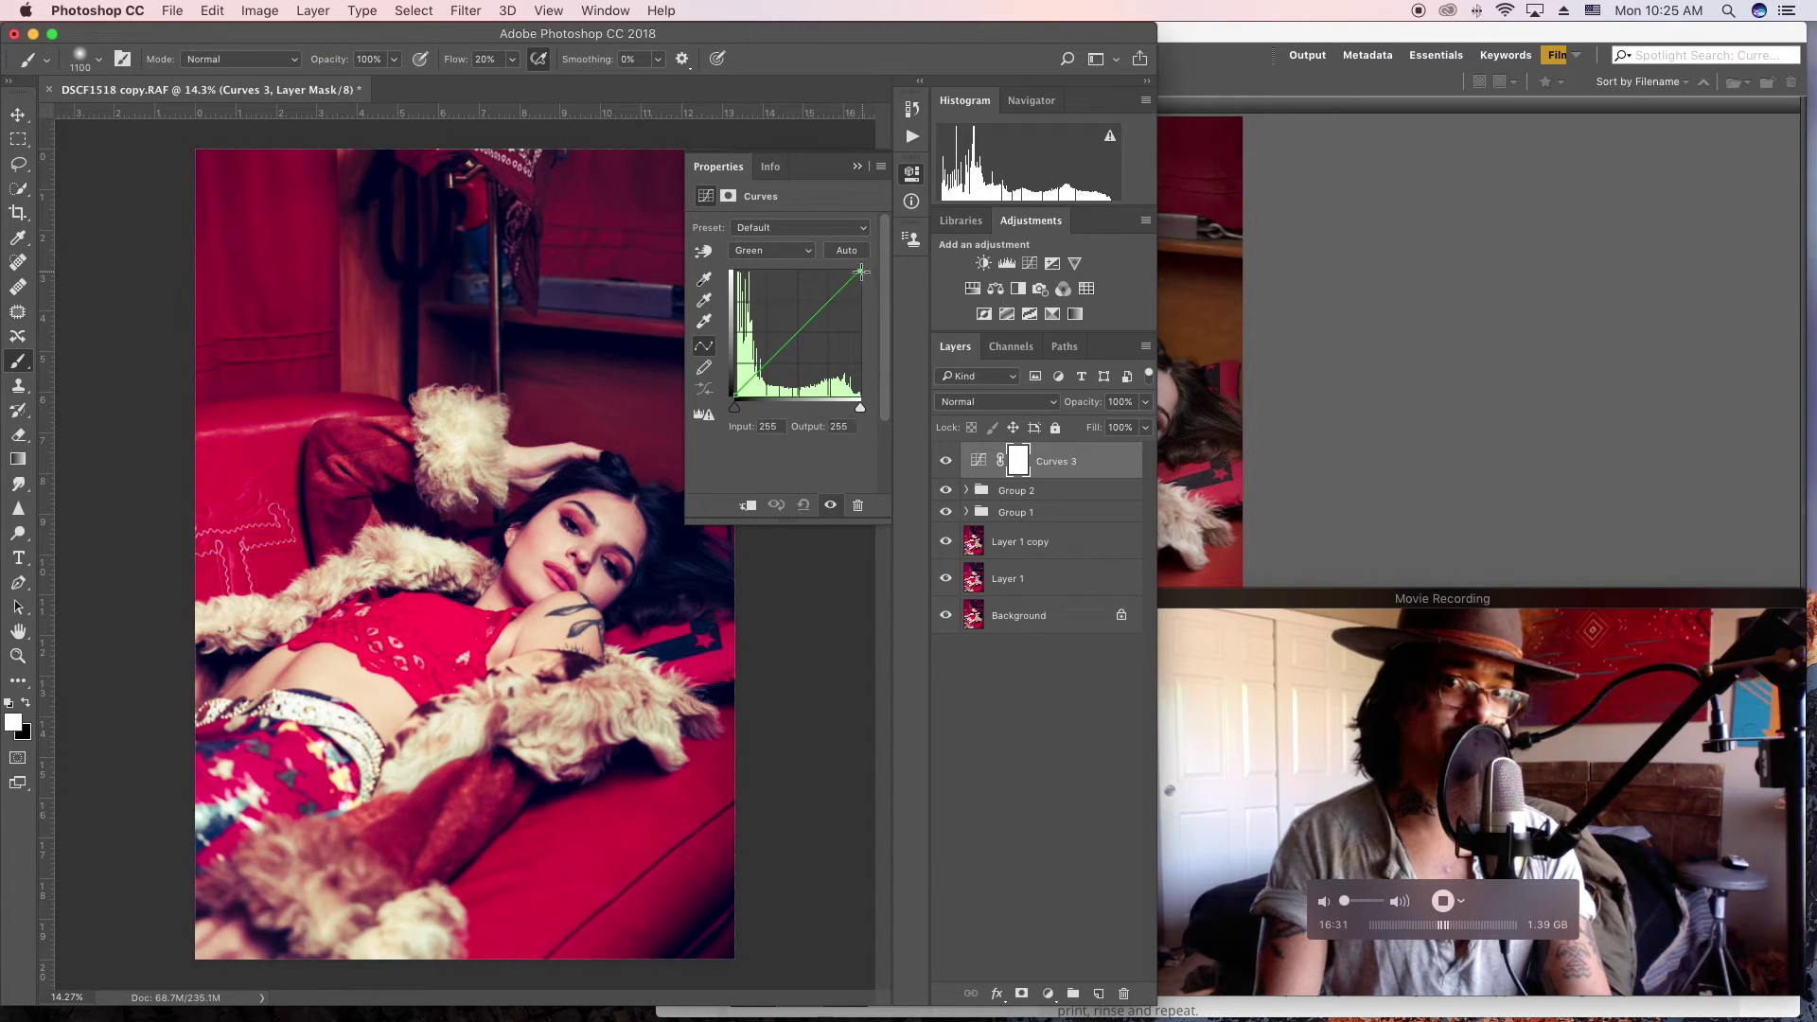
Step: Move the Blue channel white point to input 232 and review the Green and Blue curves
click(772, 250)
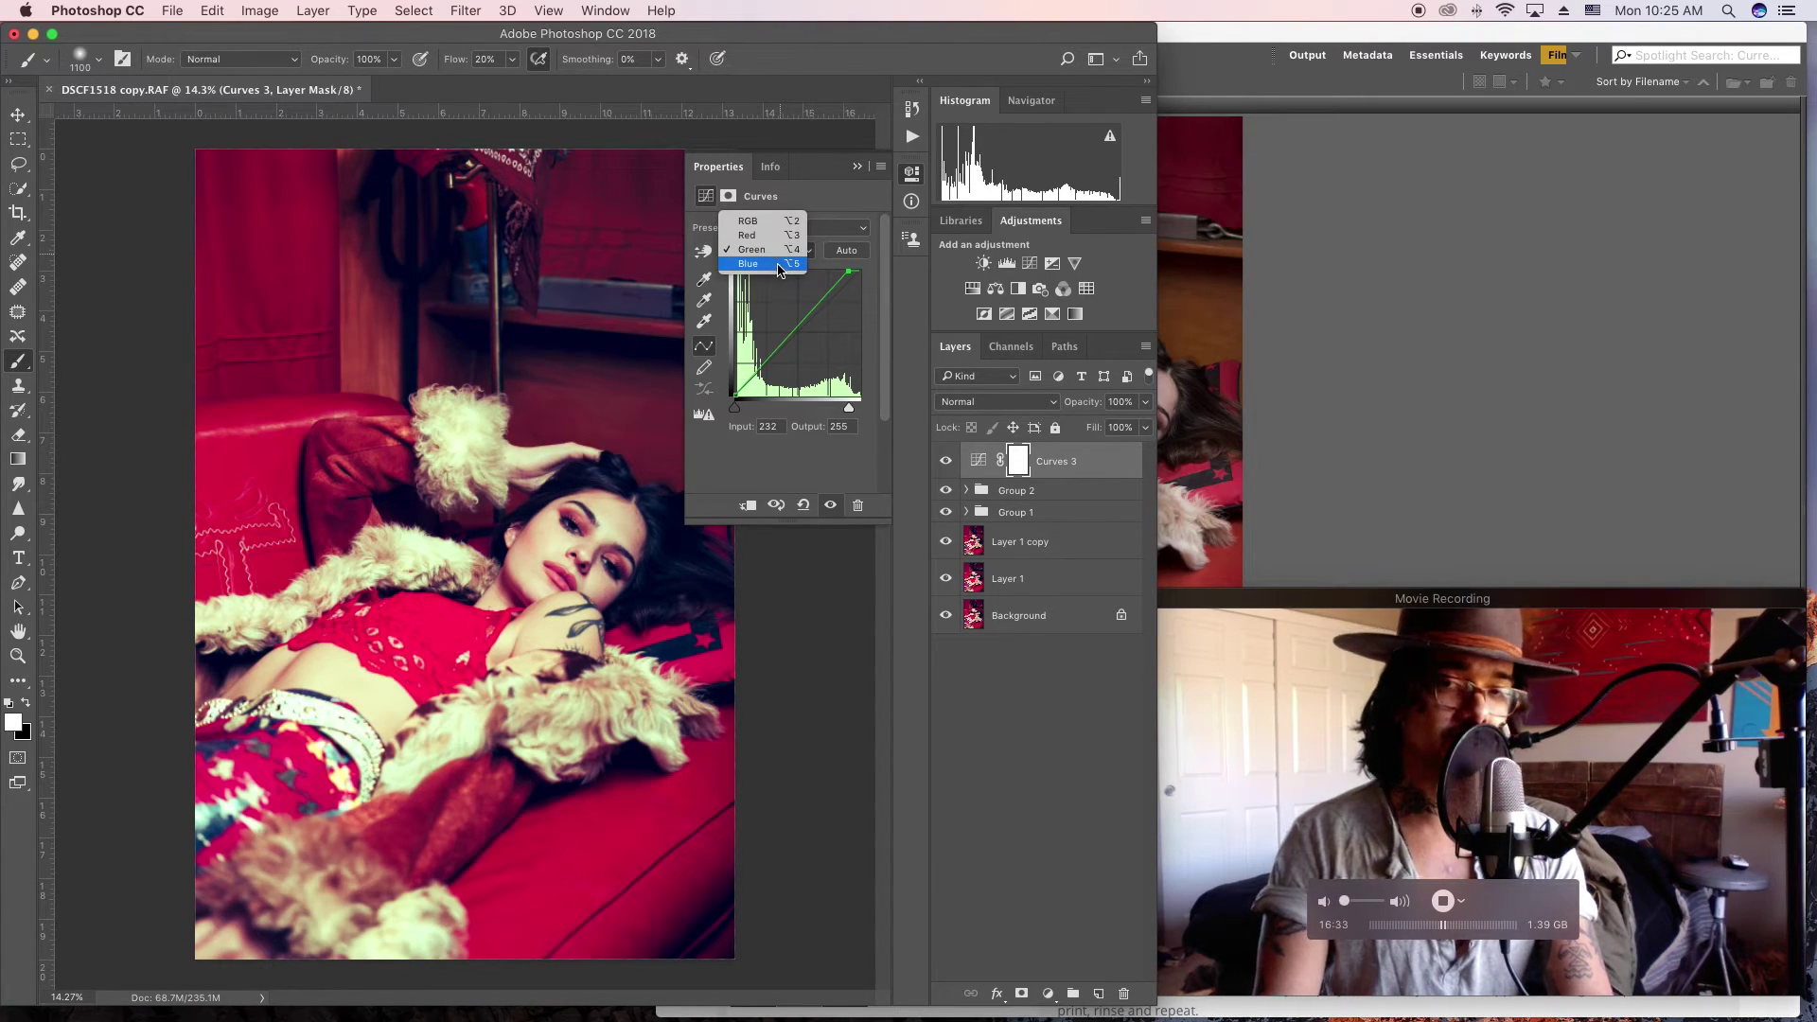
click(778, 264)
drag(858, 272, 849, 273)
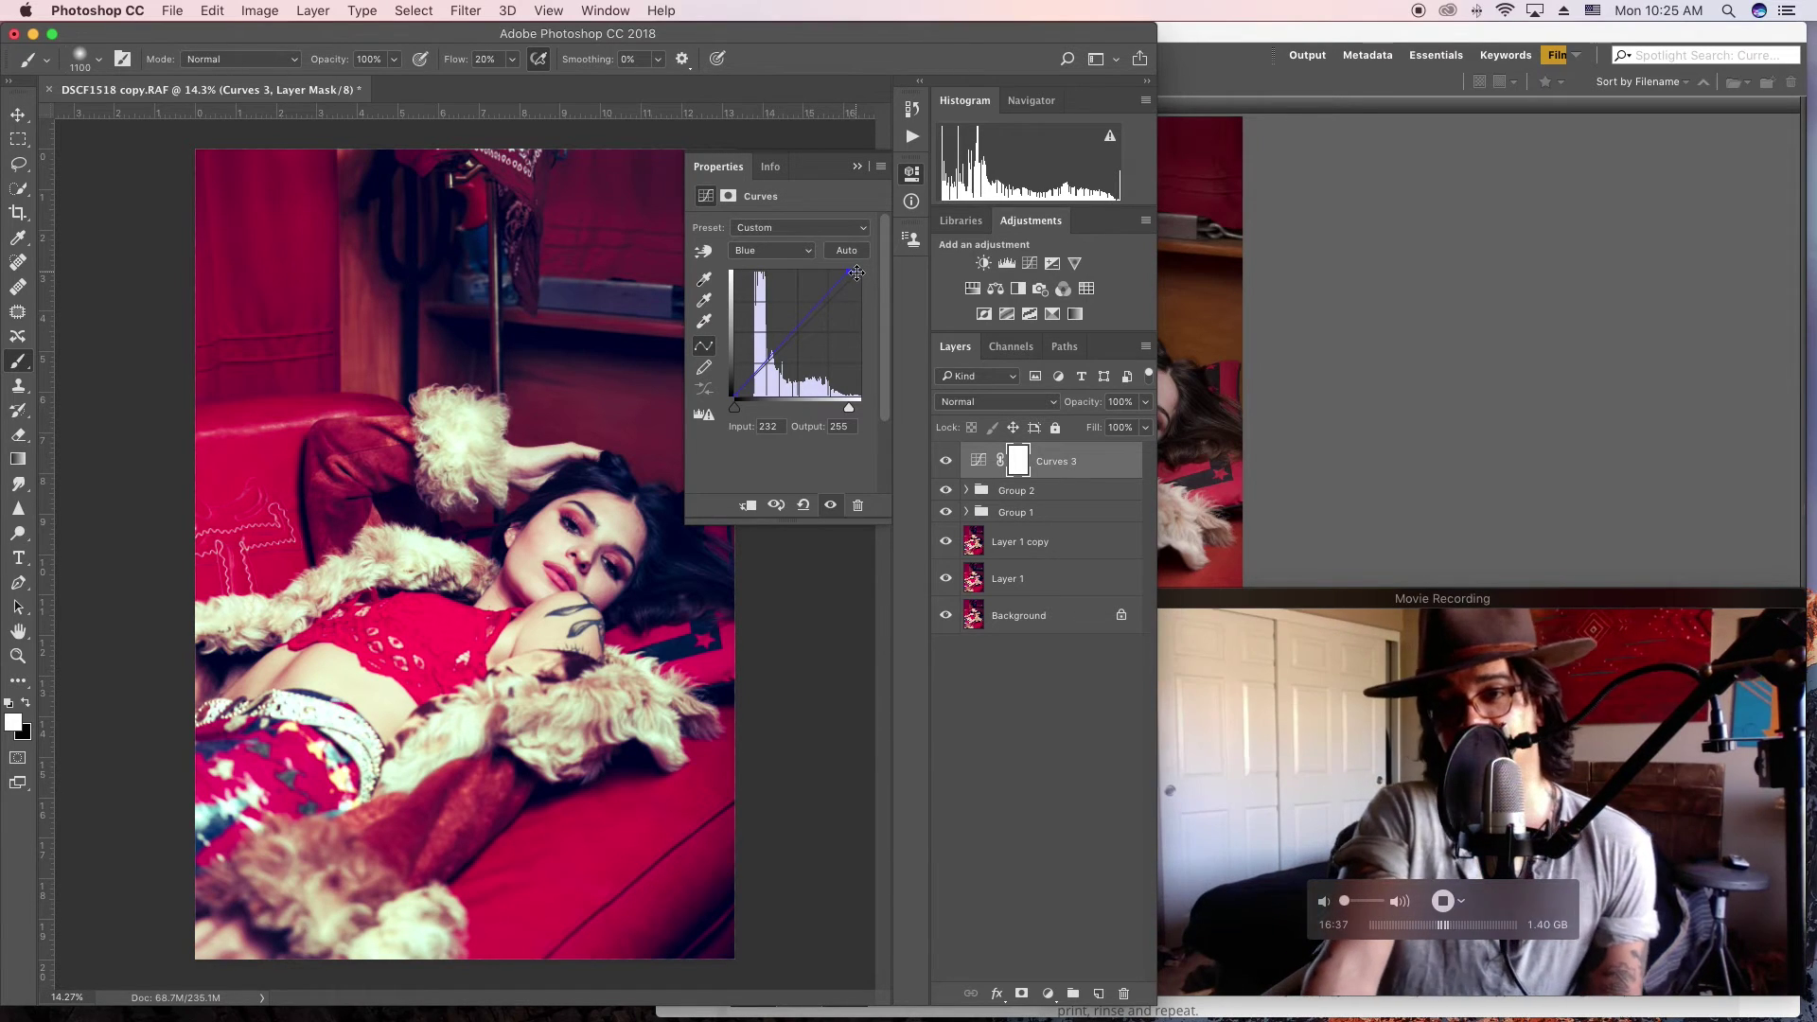
click(798, 253)
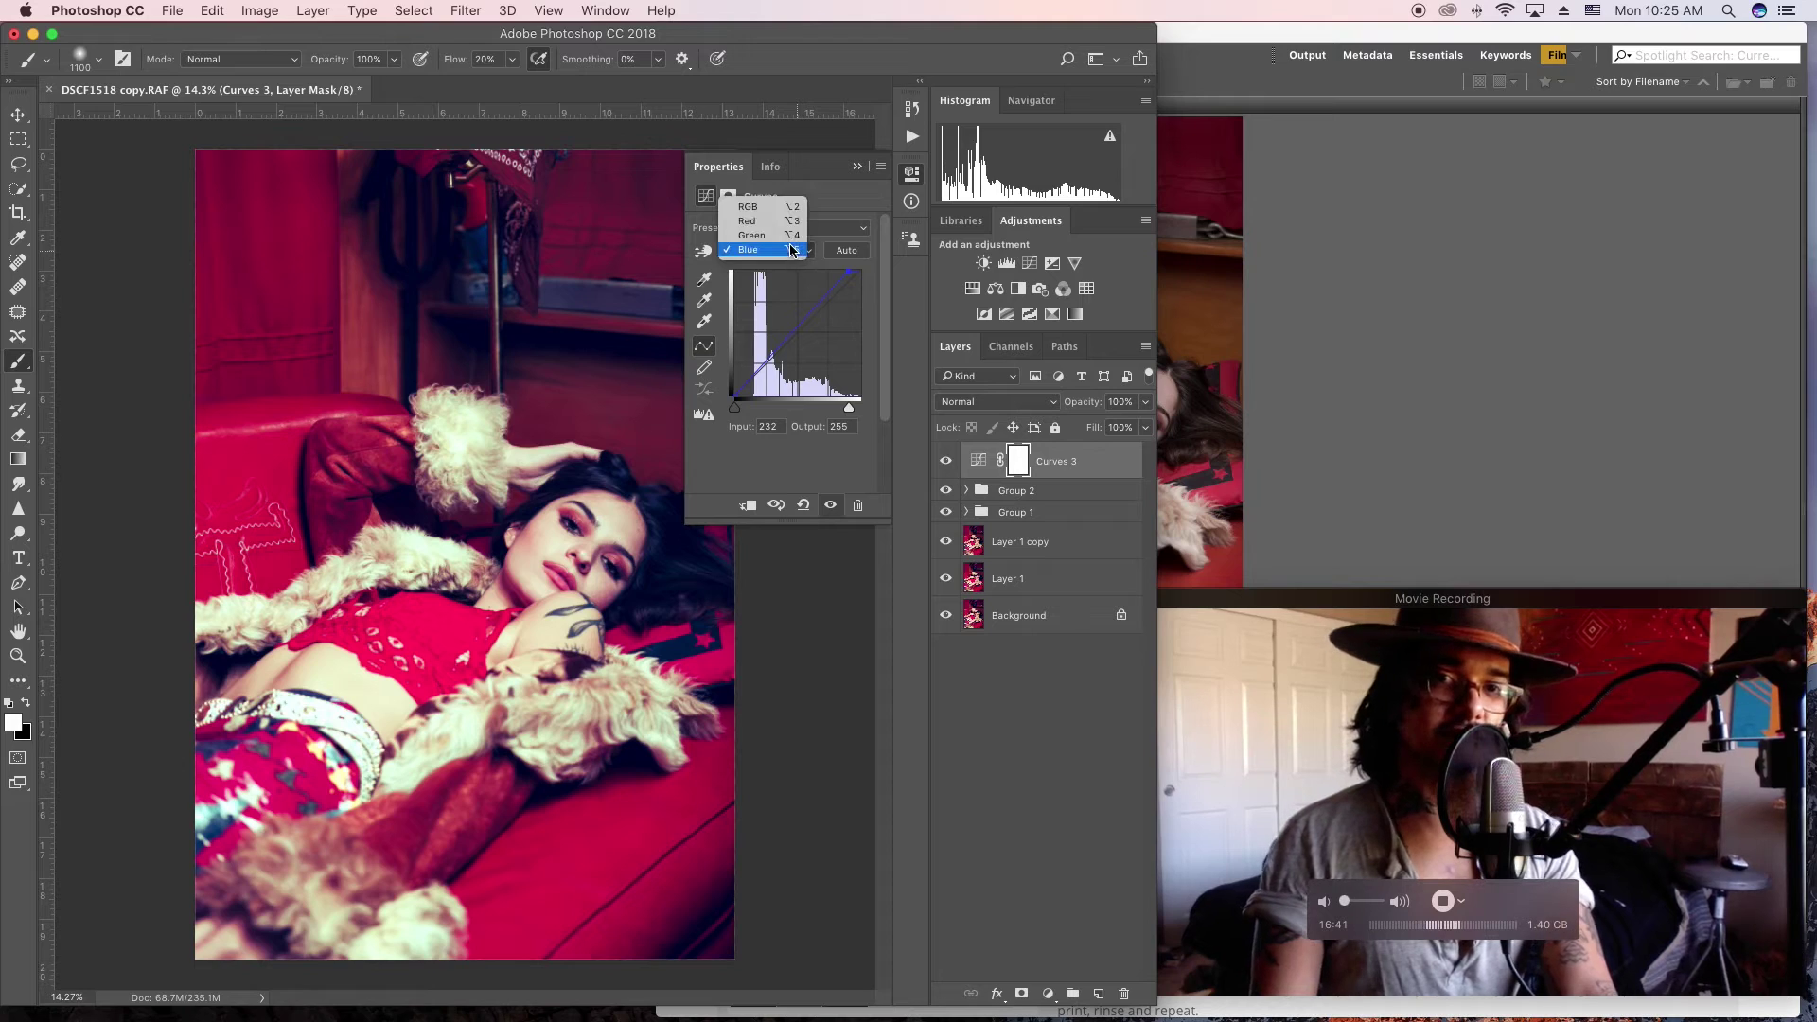
click(771, 234)
click(797, 251)
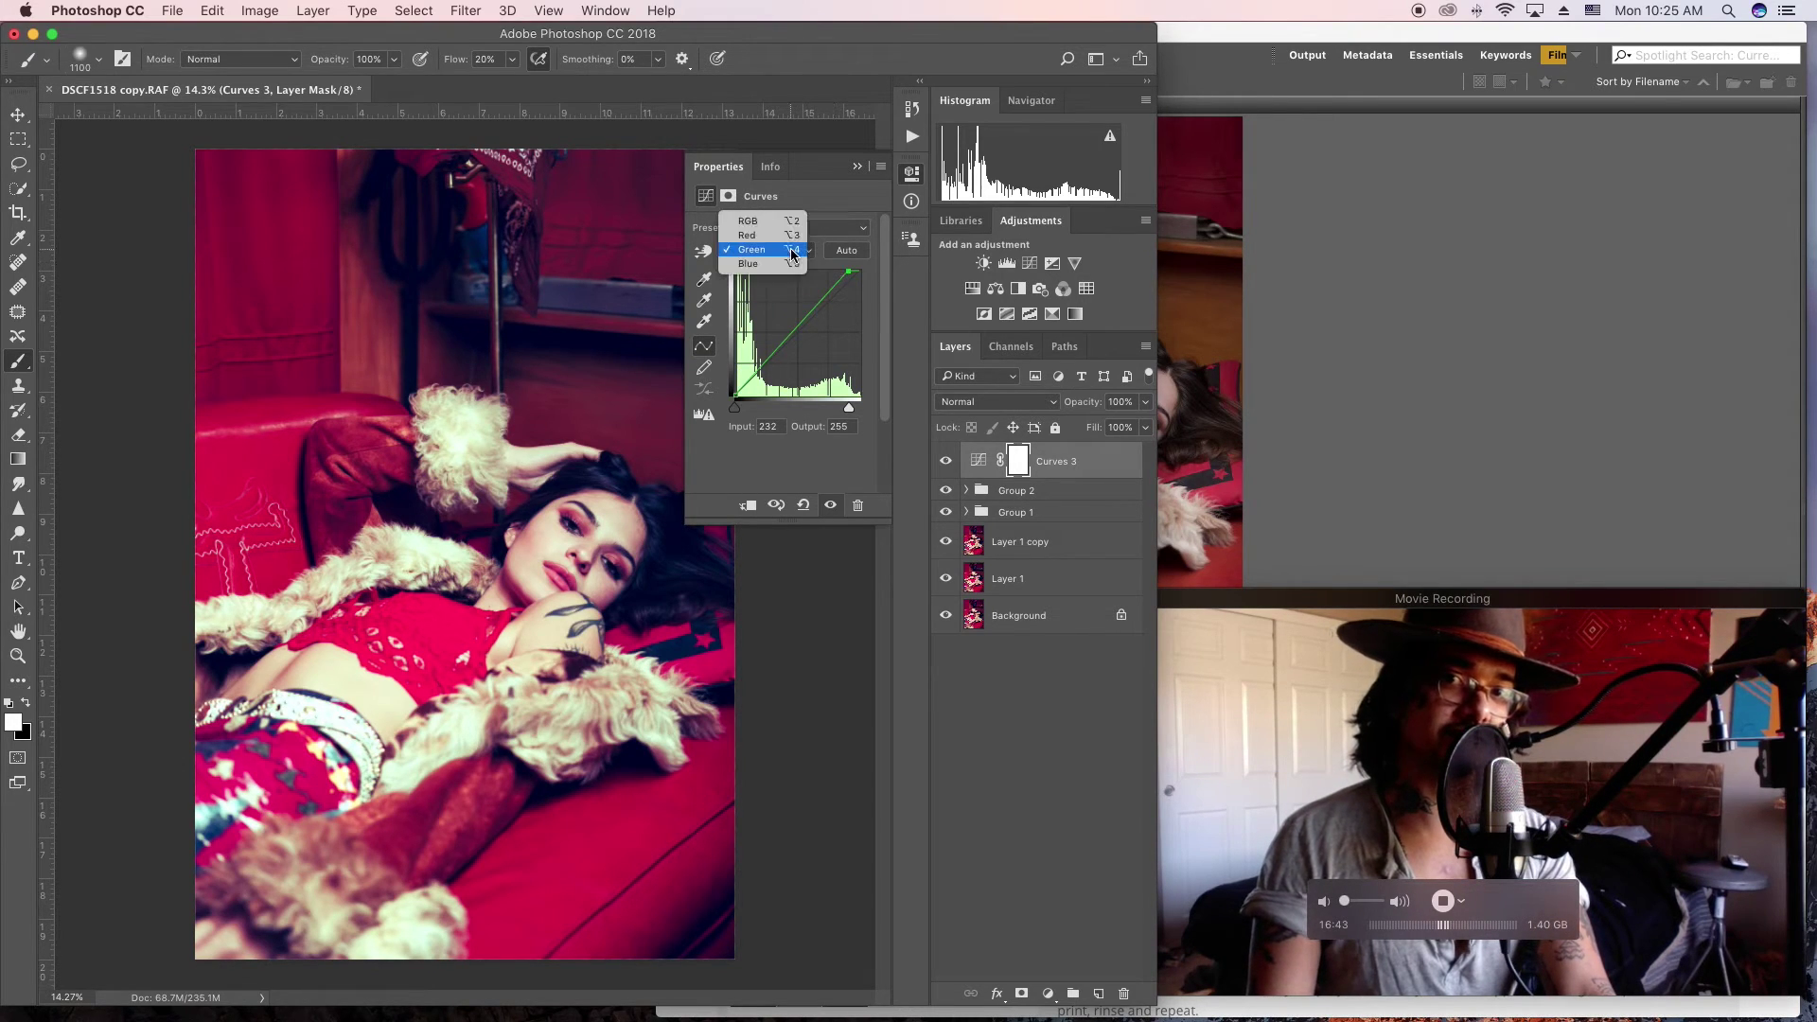
click(771, 268)
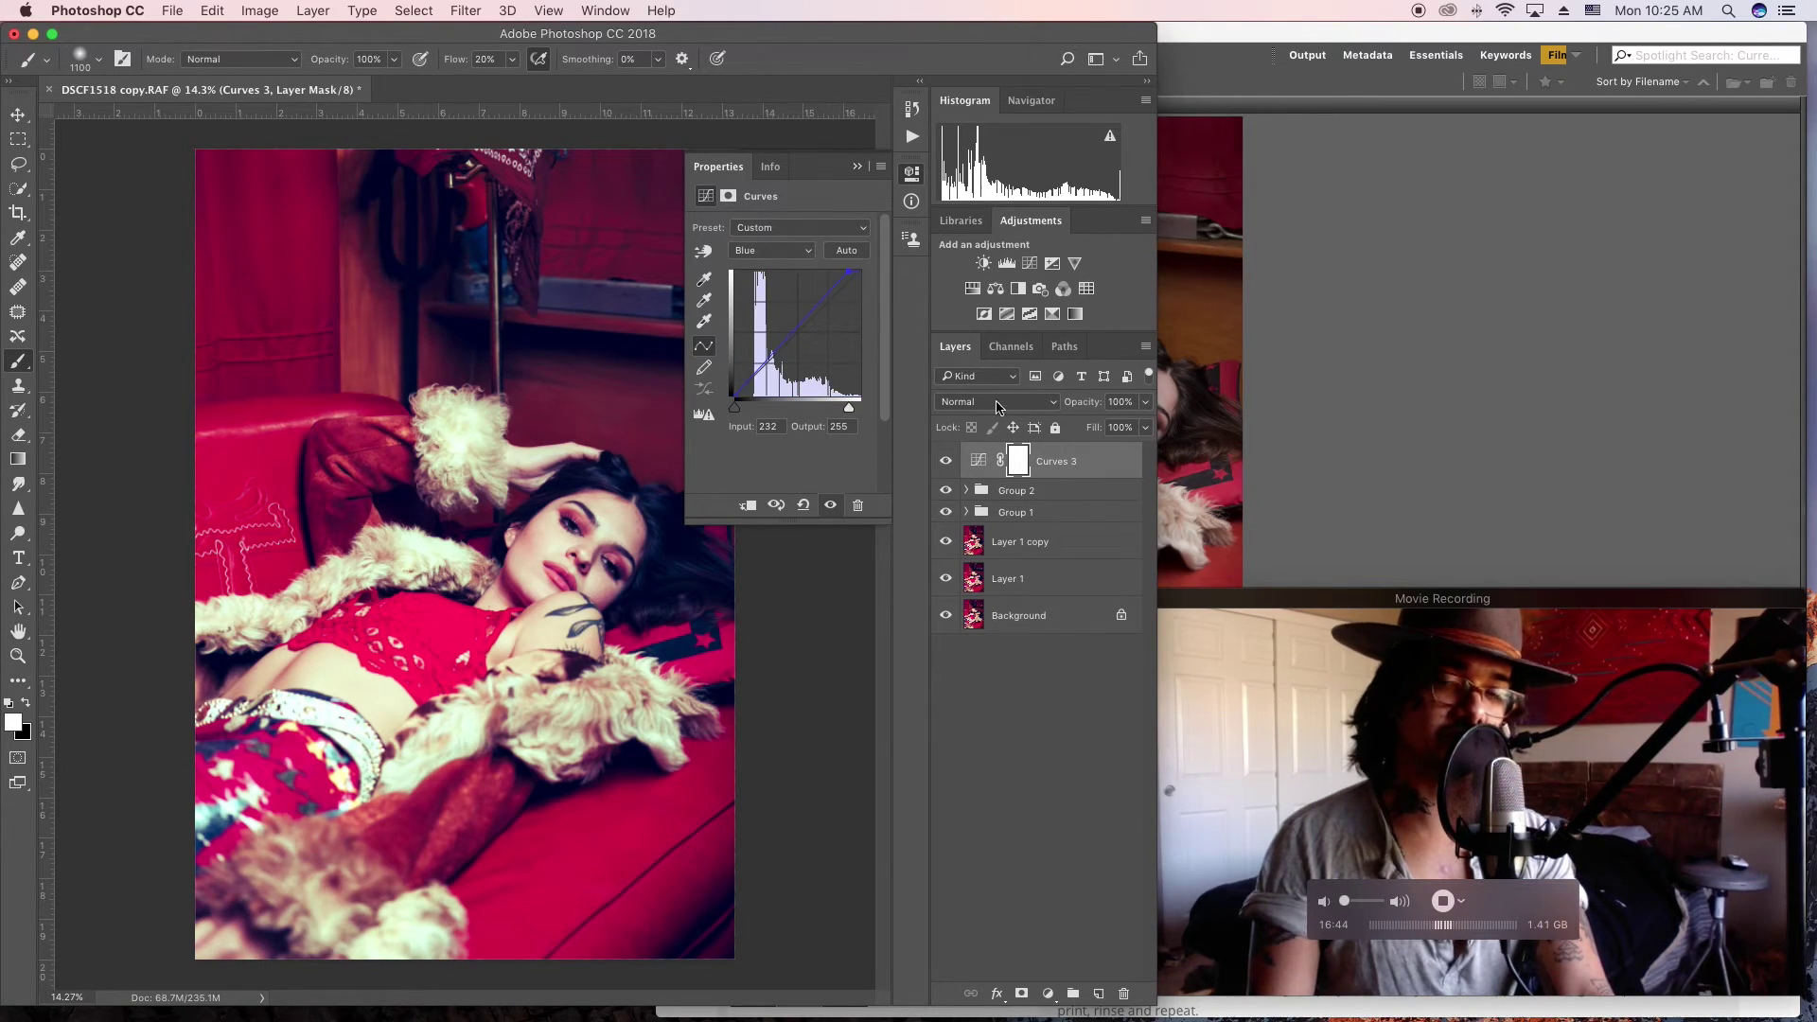
Step: Split Curves 3's Underlying Layer black Blend If slider to about 188/255 and confirm
double_click(1122, 476)
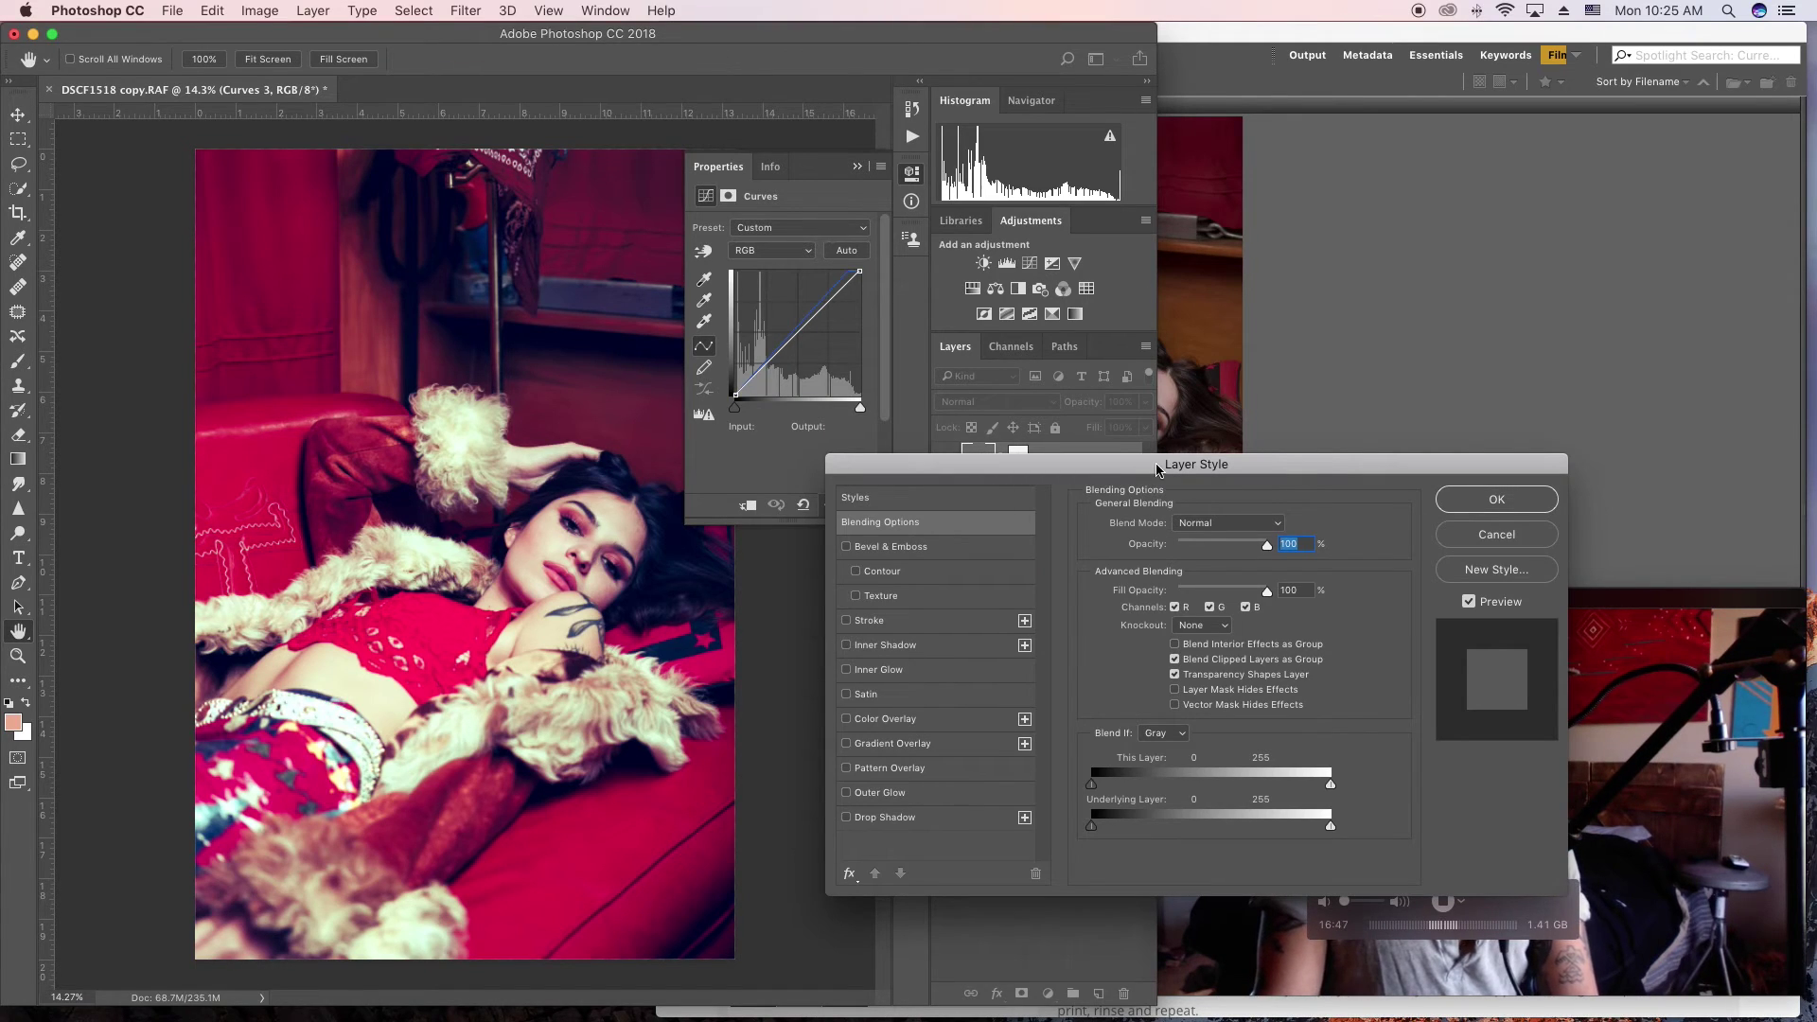
drag(1157, 468, 1071, 466)
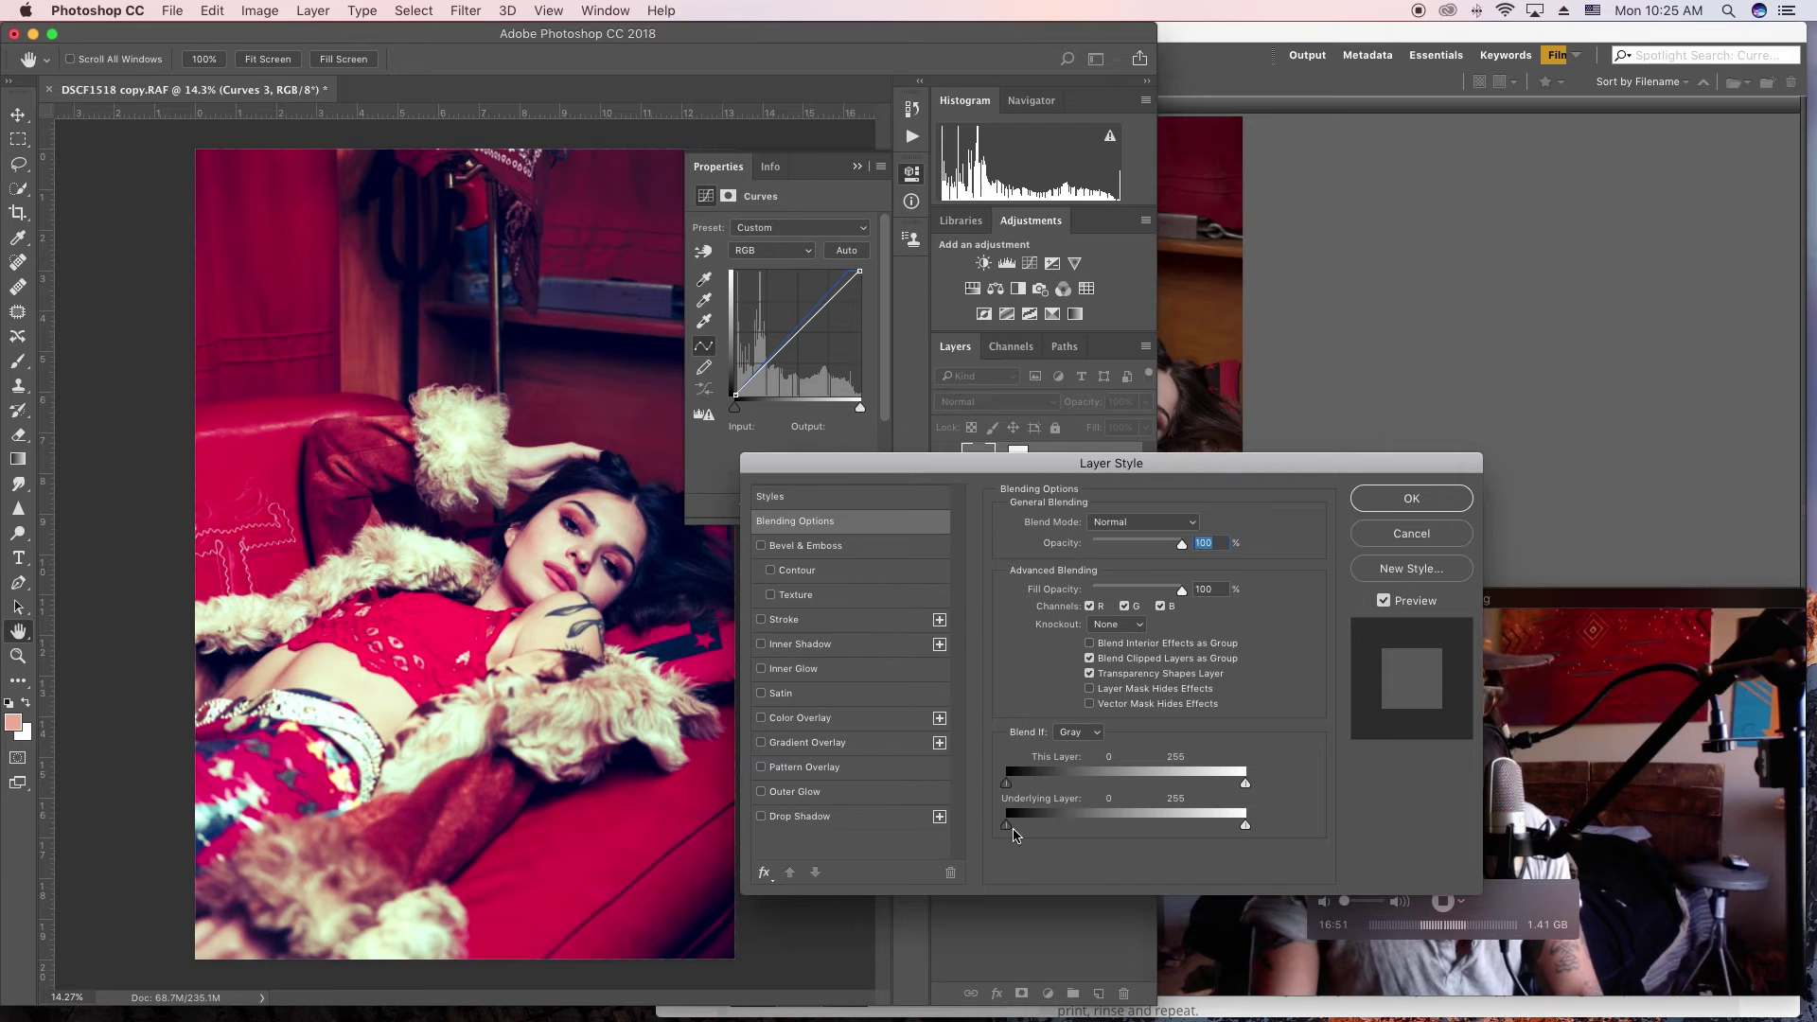
drag(1011, 831, 1247, 830)
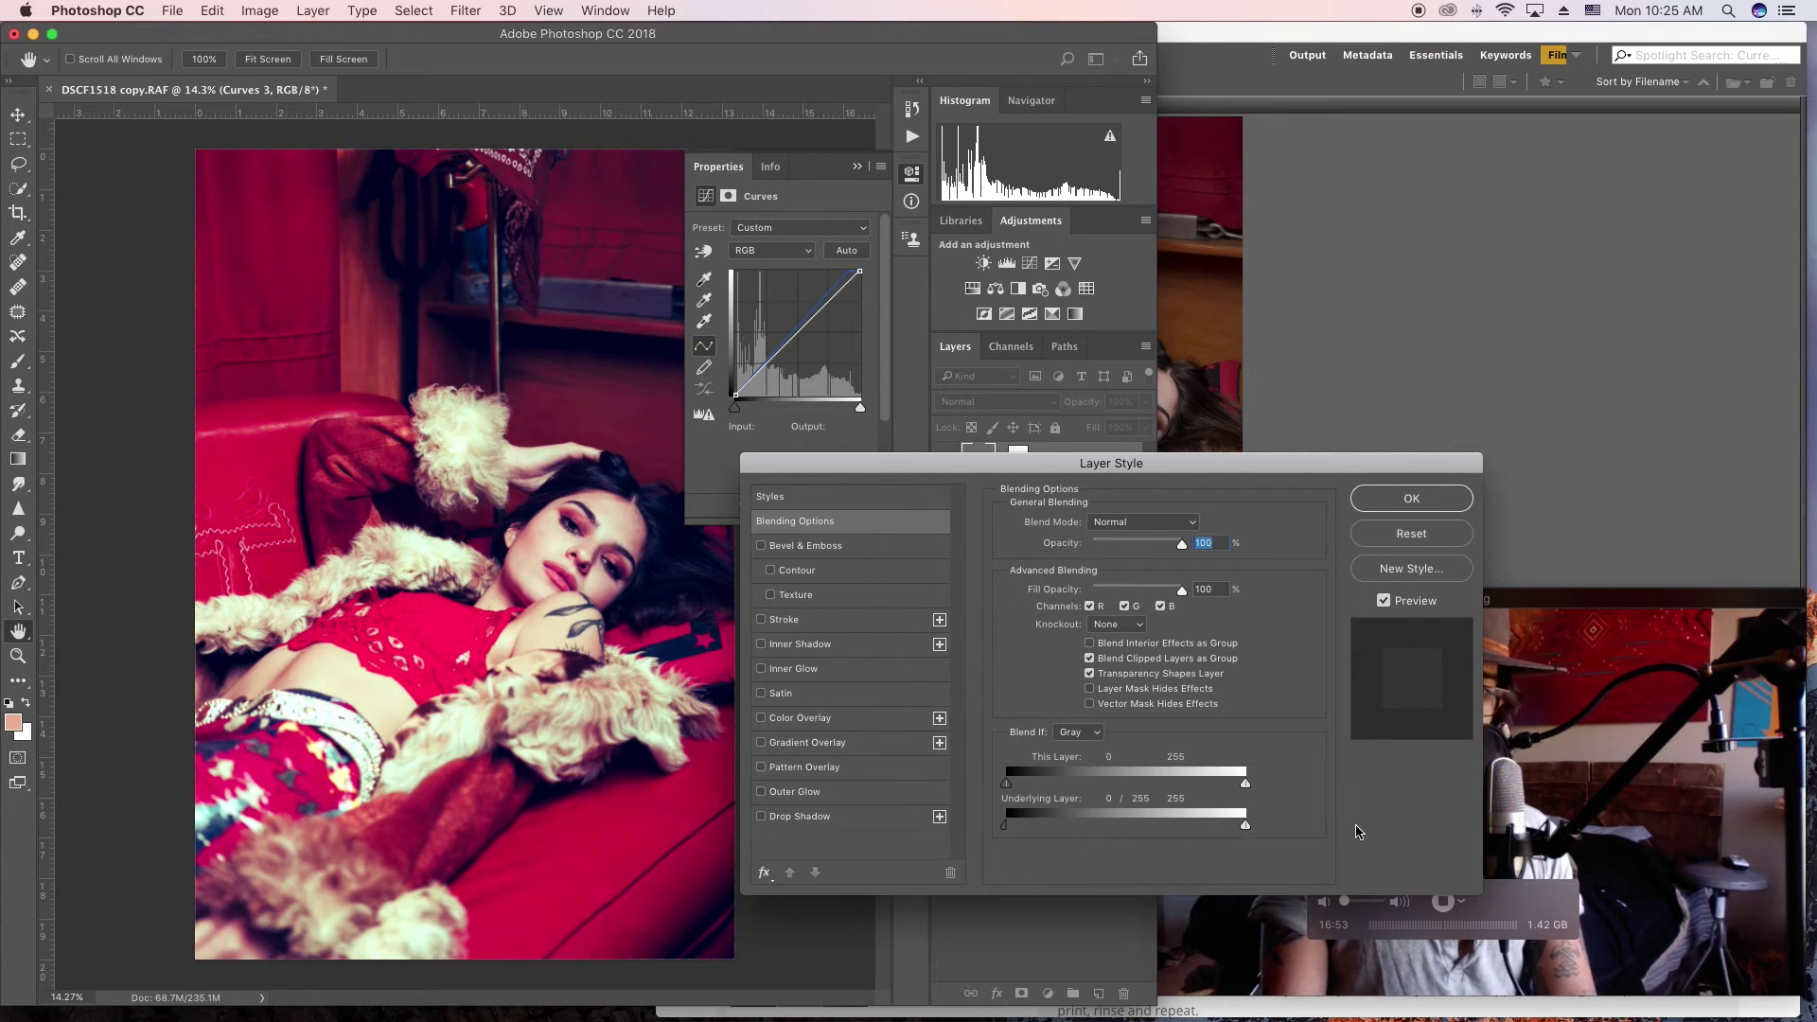
drag(1003, 829, 1197, 834)
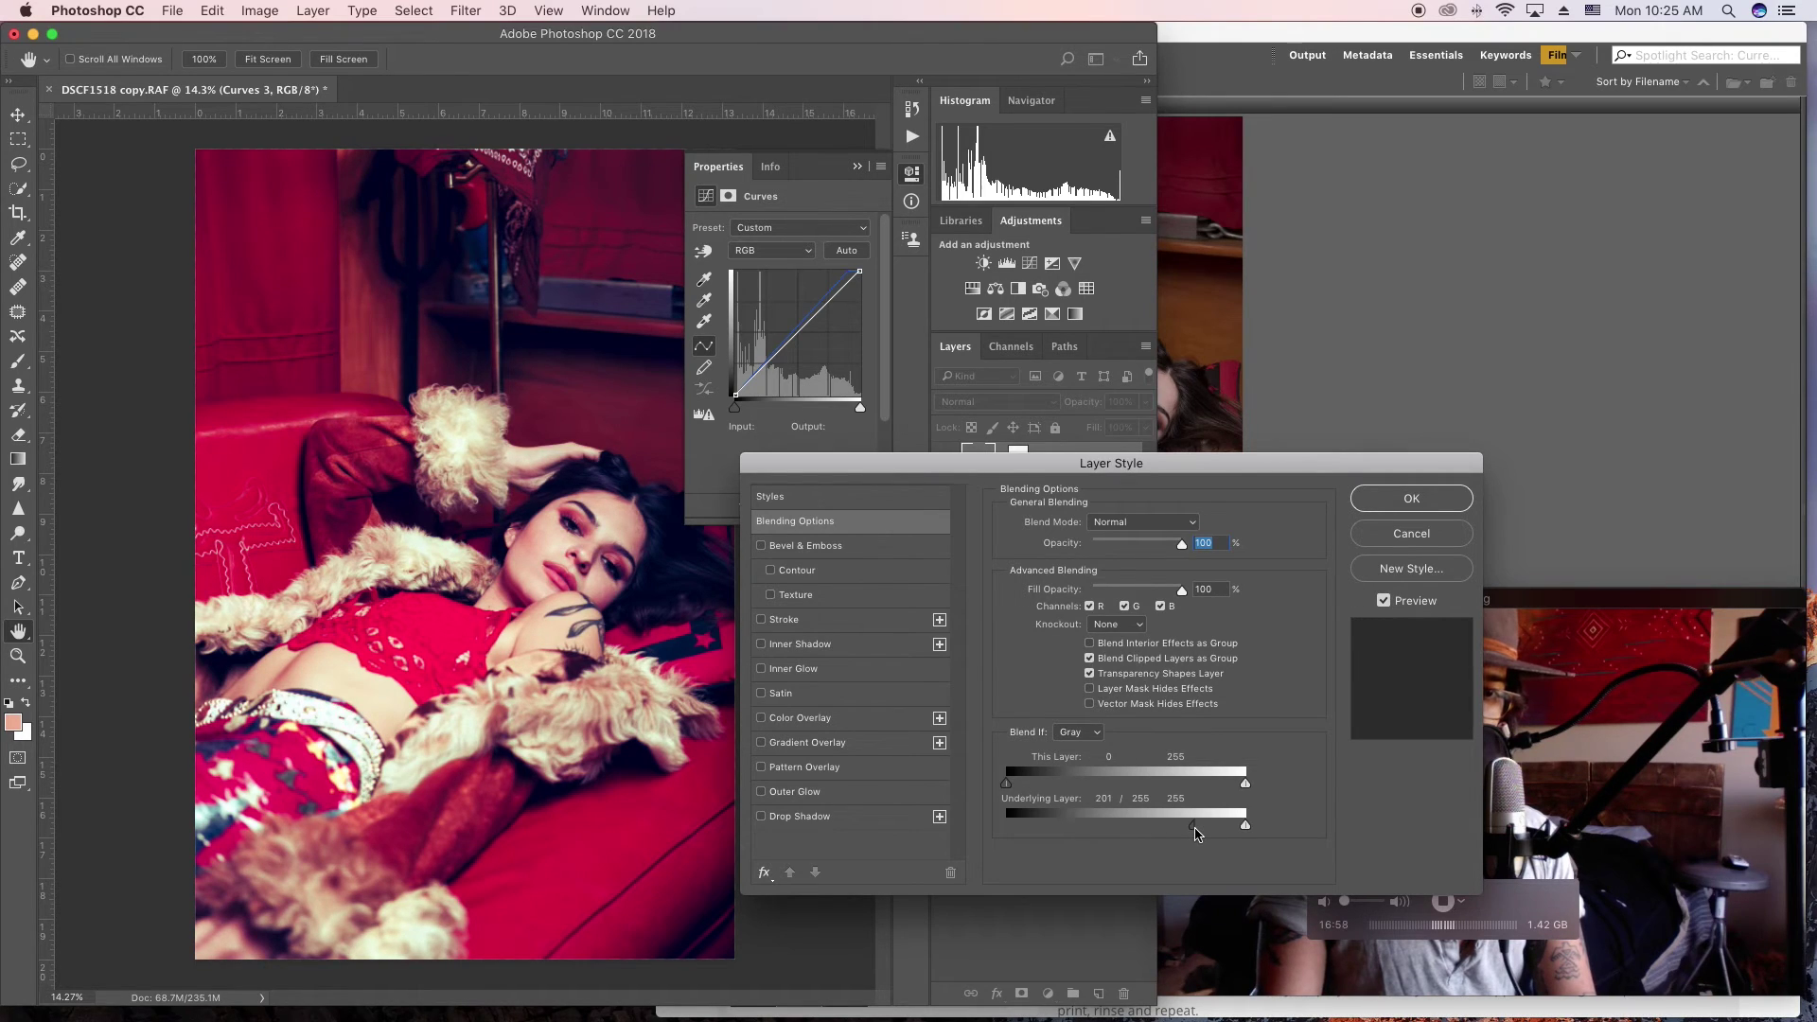
click(1395, 503)
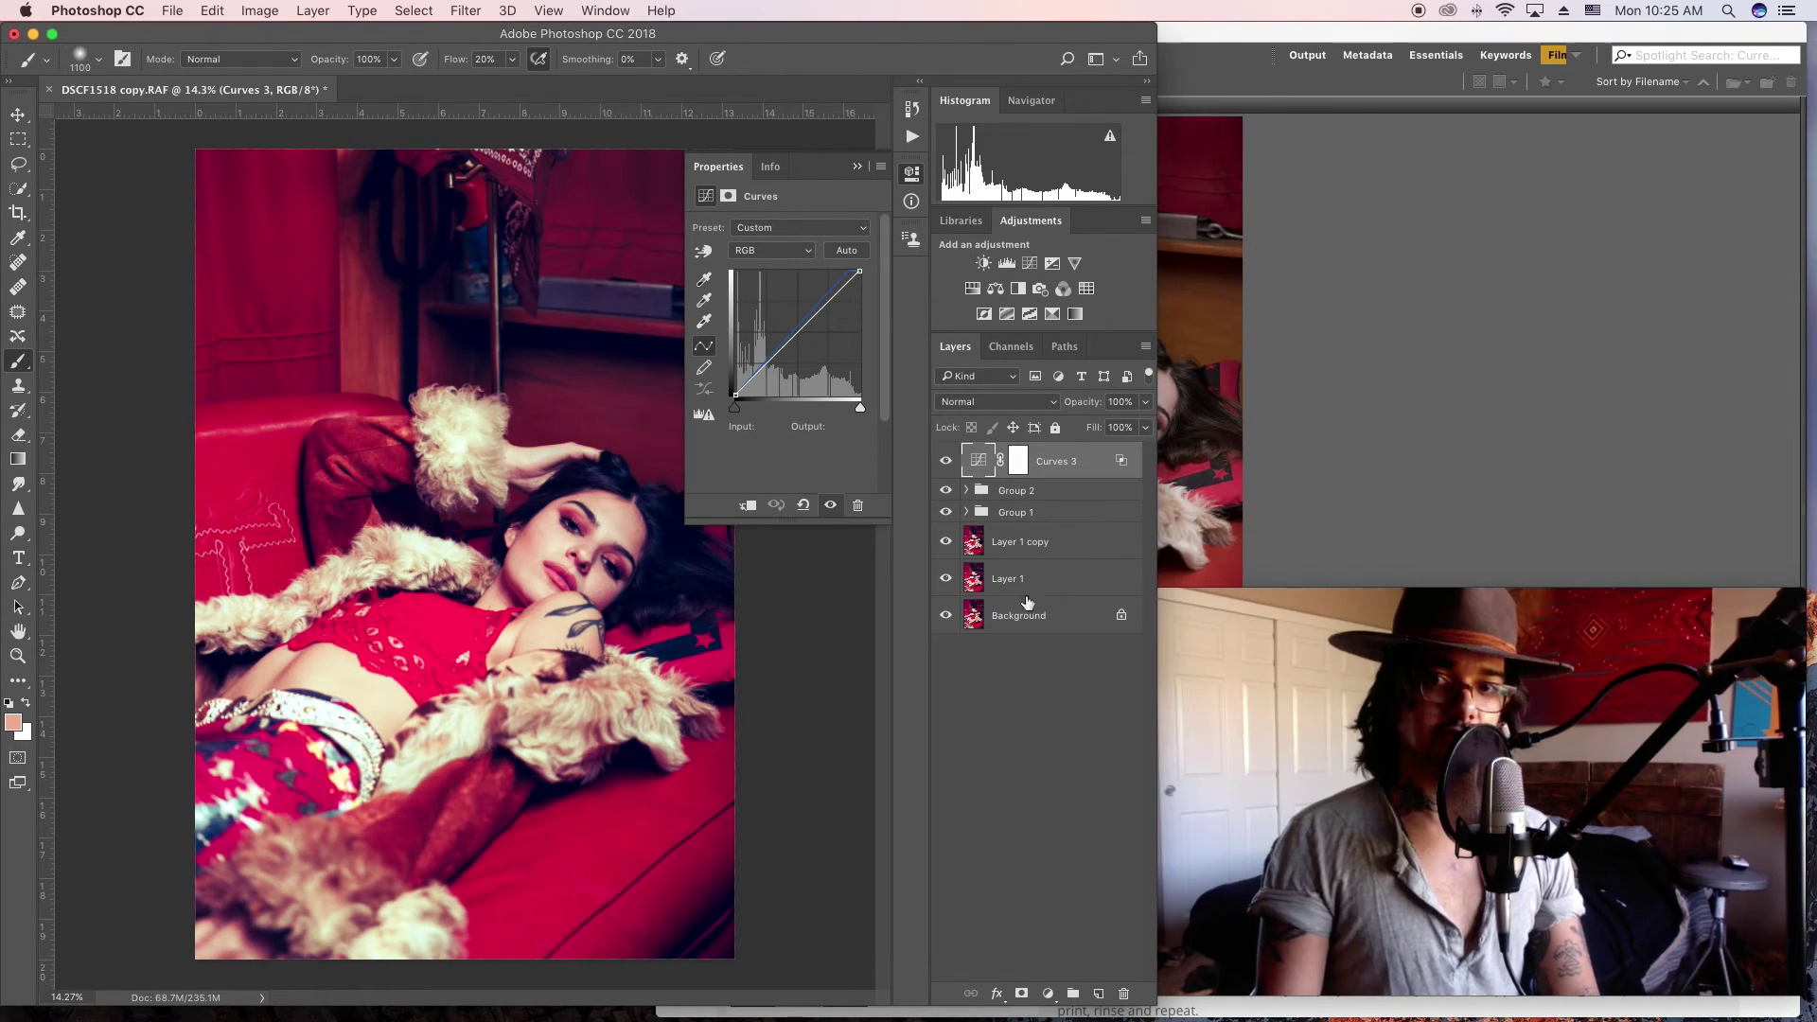
click(948, 462)
click(948, 461)
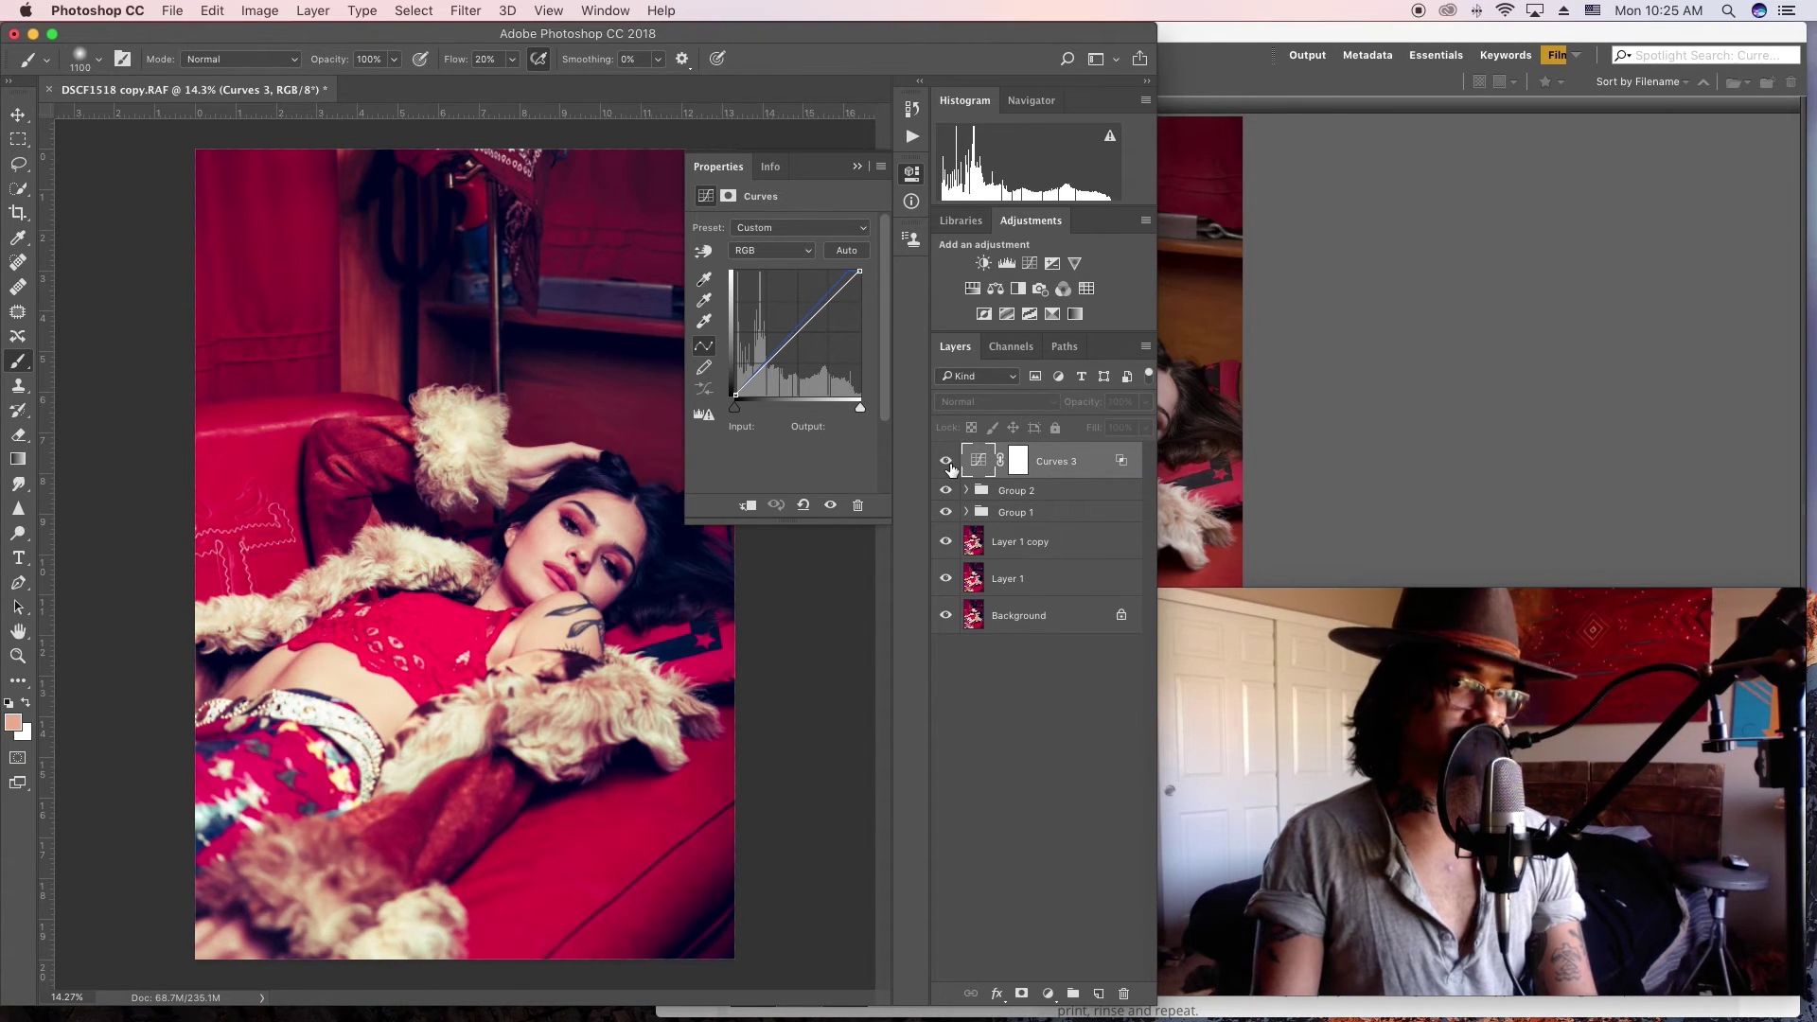
click(948, 462)
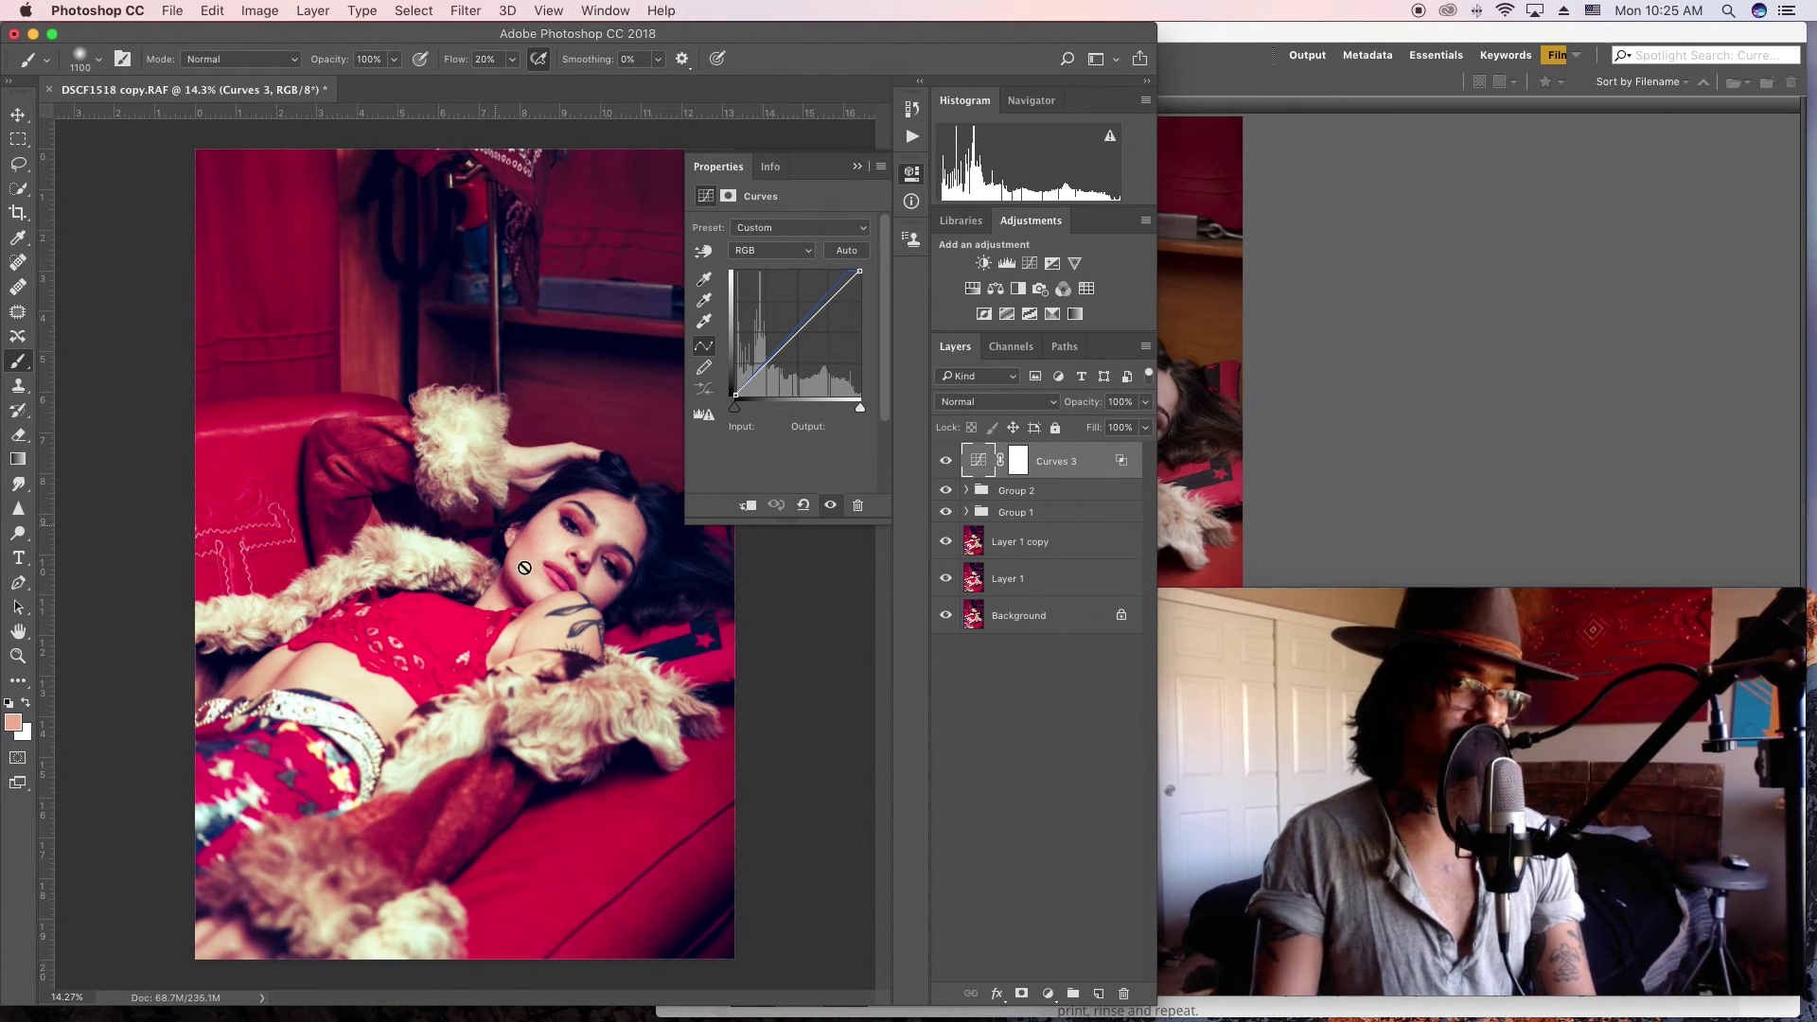